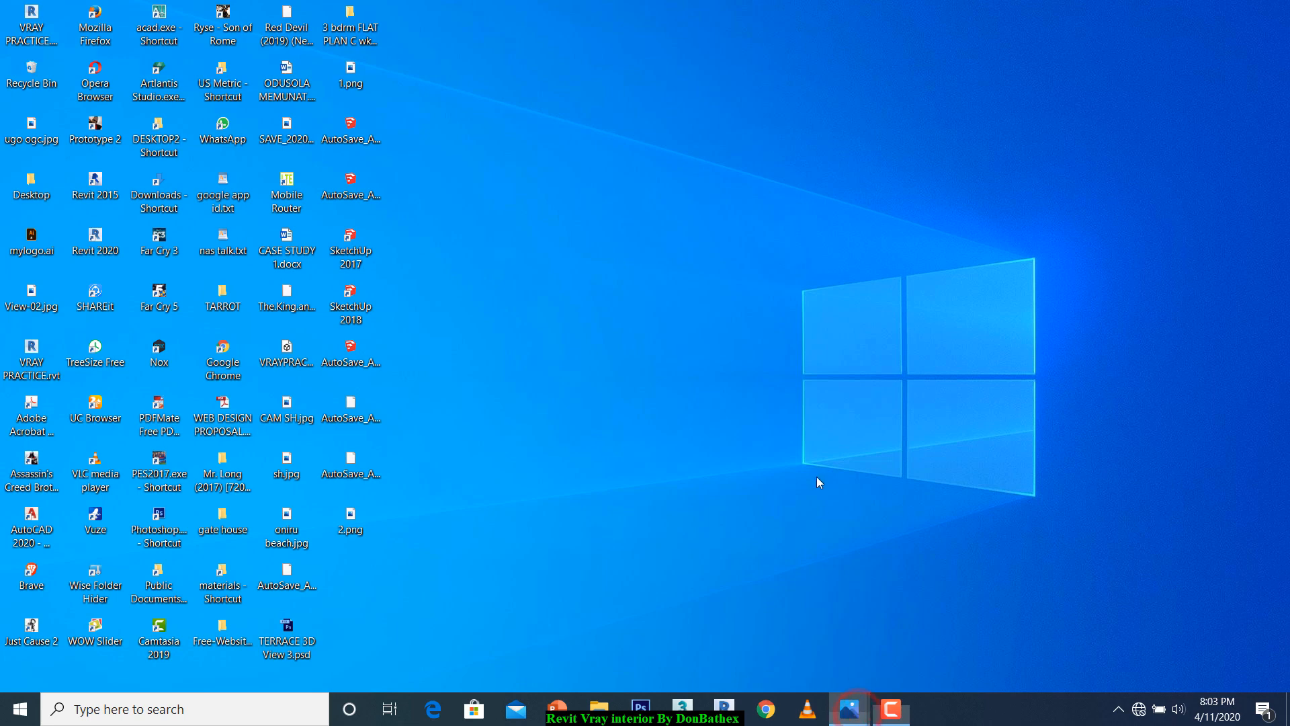
Open the lounge rendering donb rev.jpg in Photos, inspect it up close and in full, and close it.
left_click(849, 710)
left_click(779, 635)
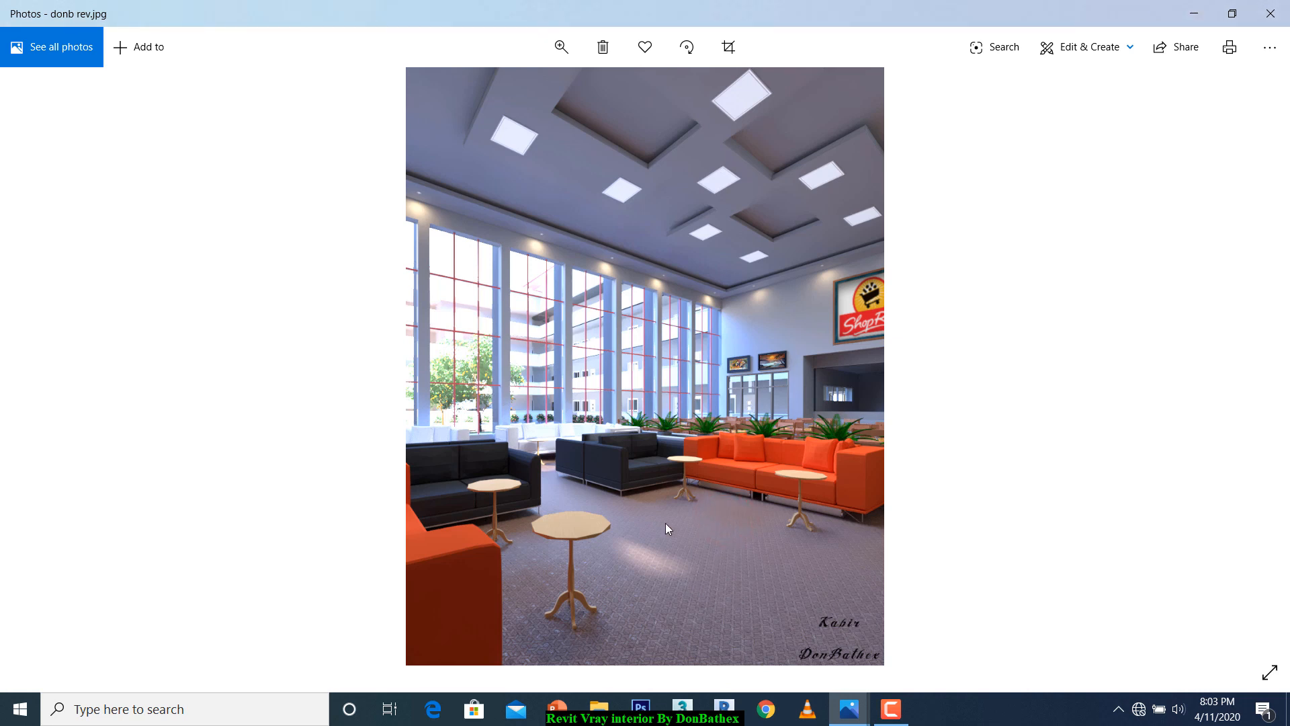
scroll(703, 545, "up", 2)
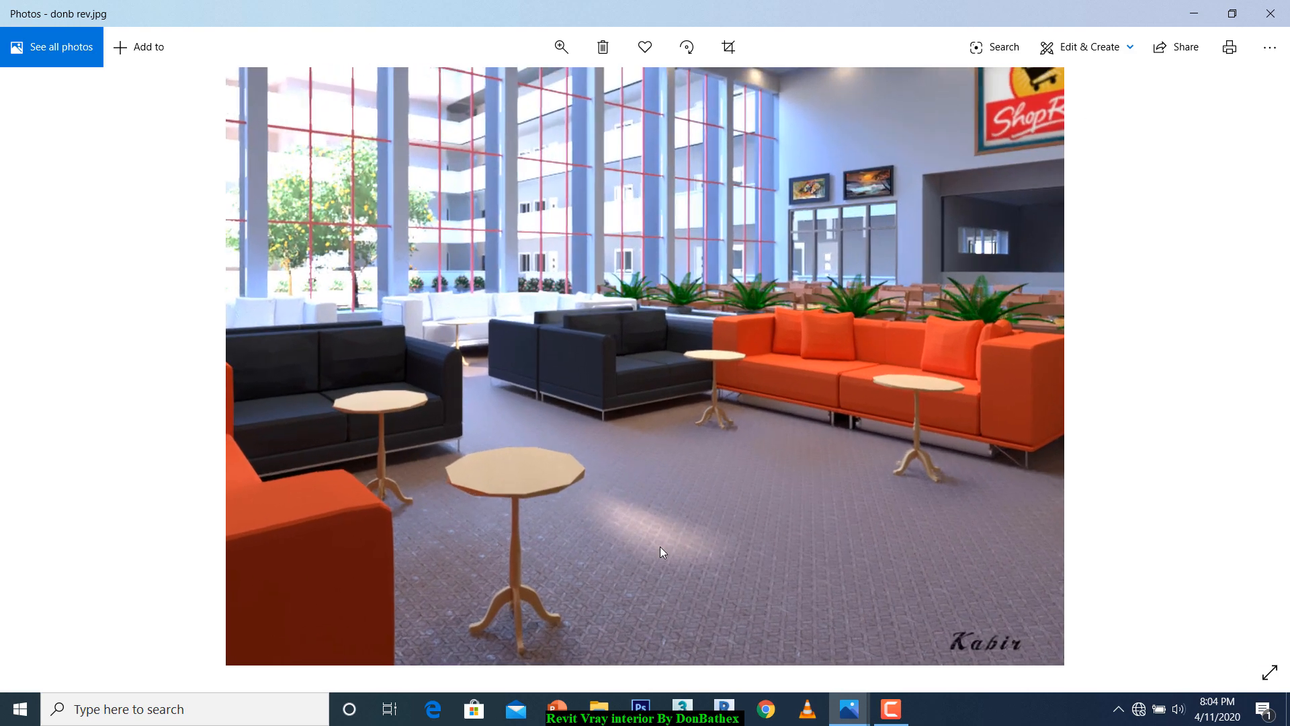
scroll(626, 514, "down", 3)
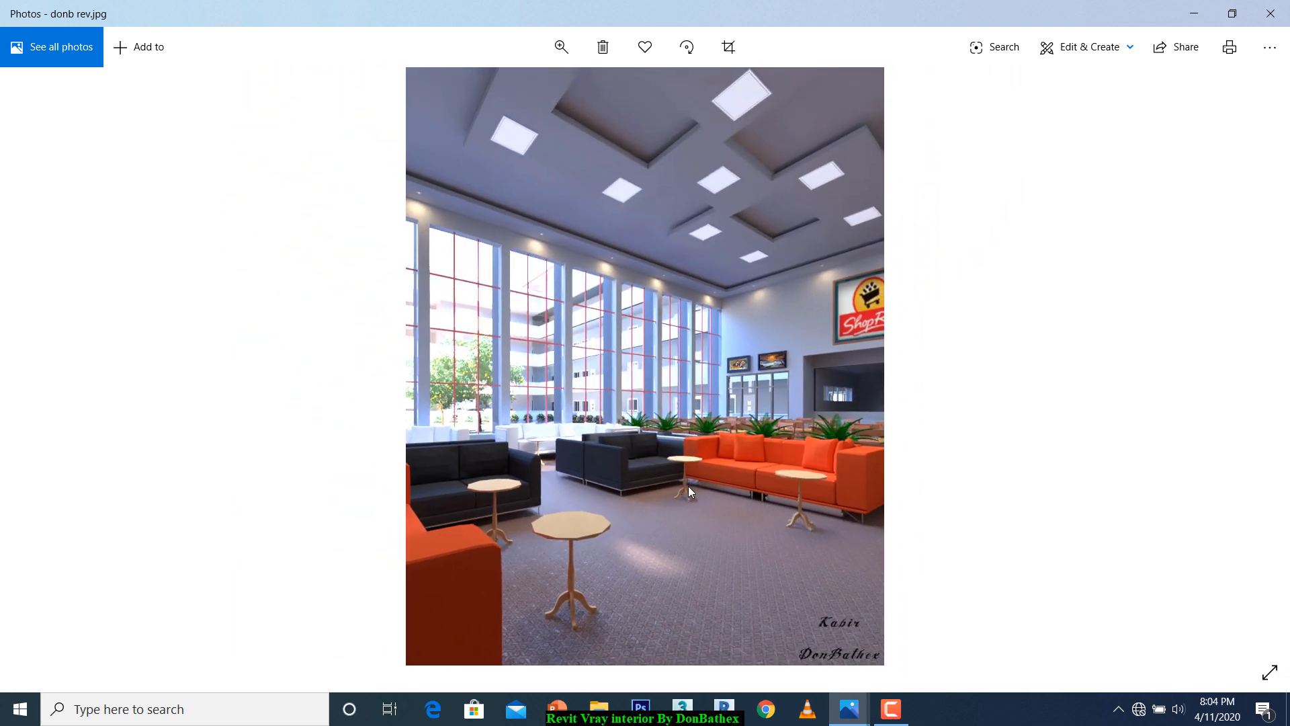
scroll(663, 543, "up", 2)
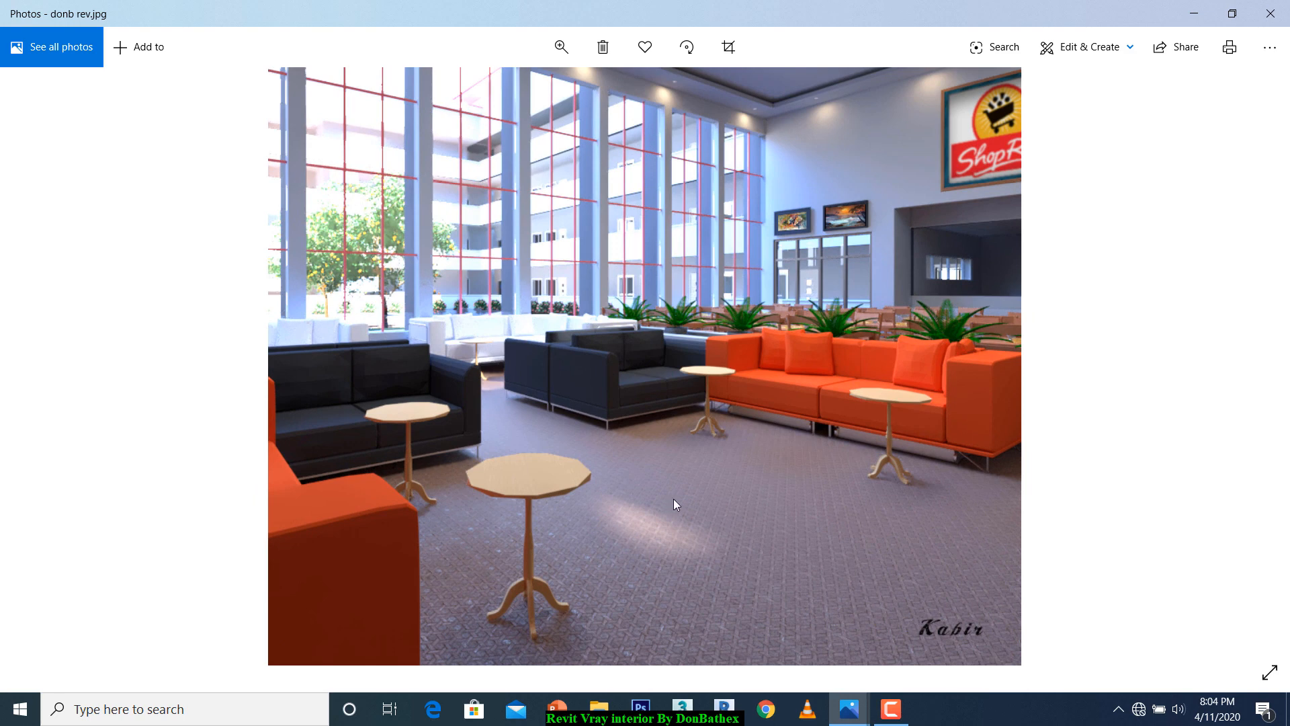
scroll(688, 491, "down", 2)
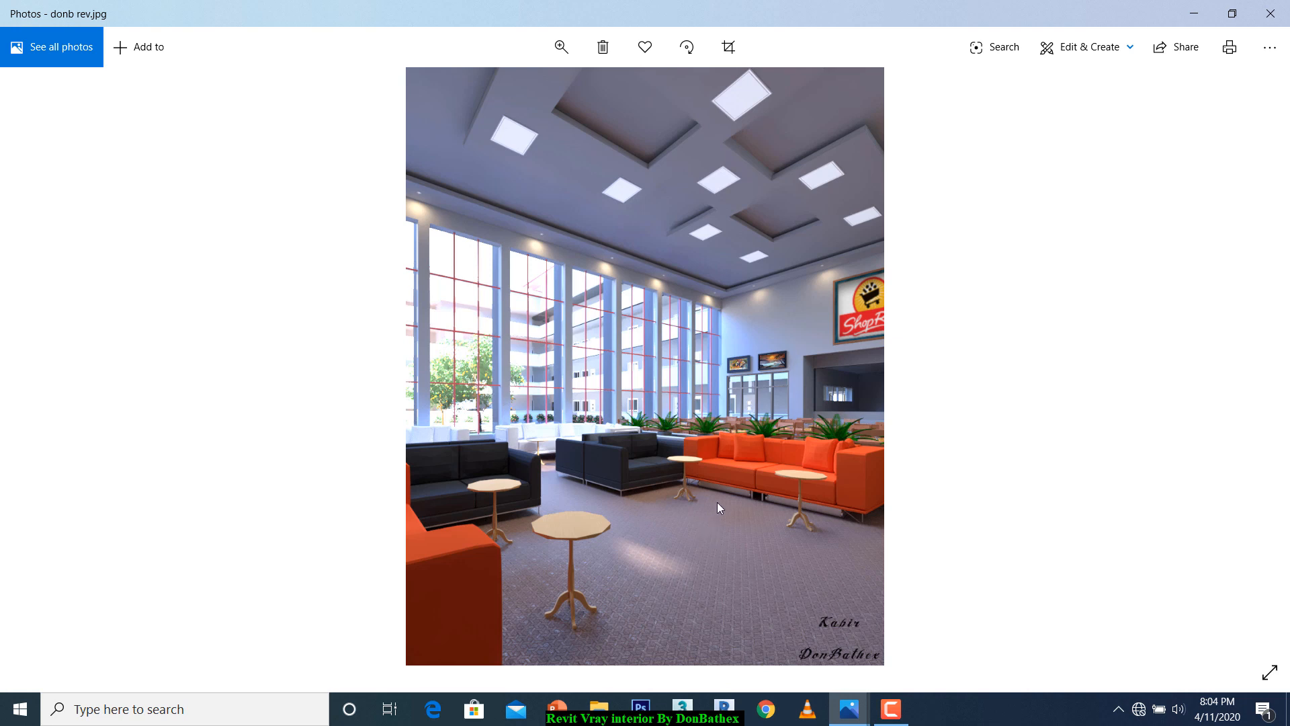
left_click(1268, 15)
View the Screenshot (23).png image of the Revit Basics 1 video page in Photos and close it.
left_click(840, 707)
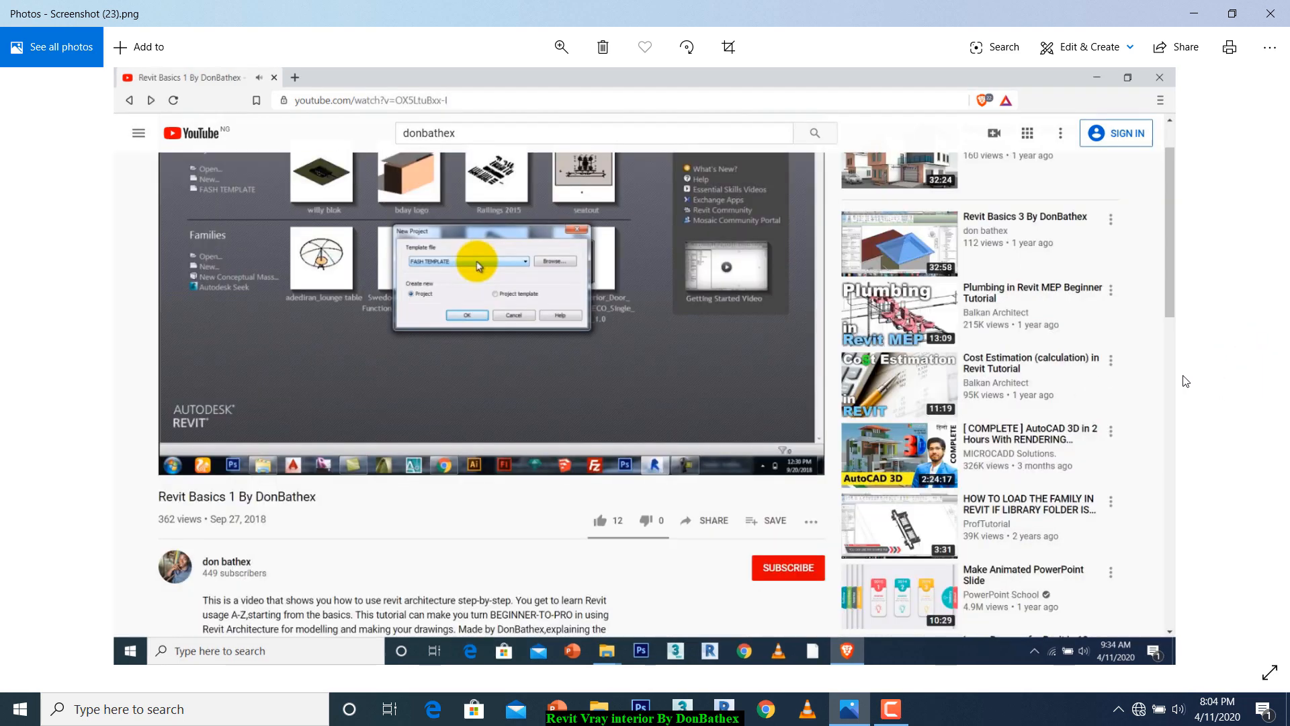
left_click(1248, 366)
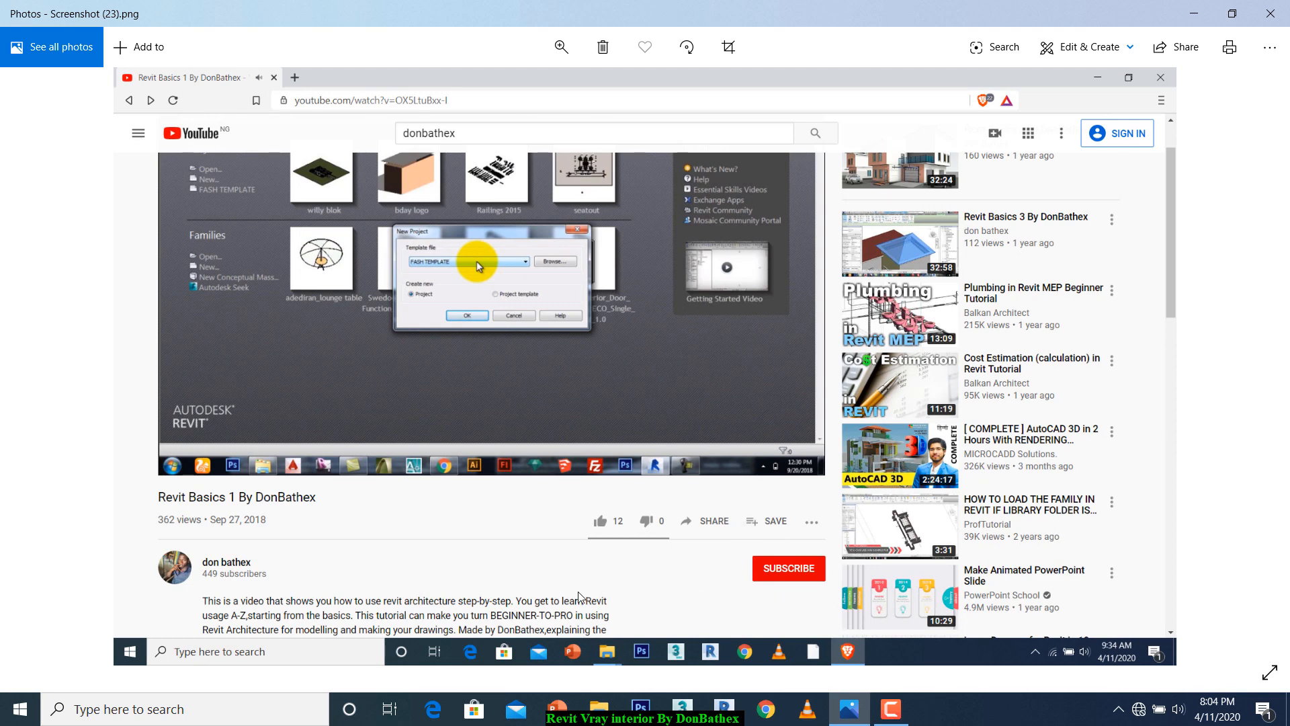
left_click(1270, 13)
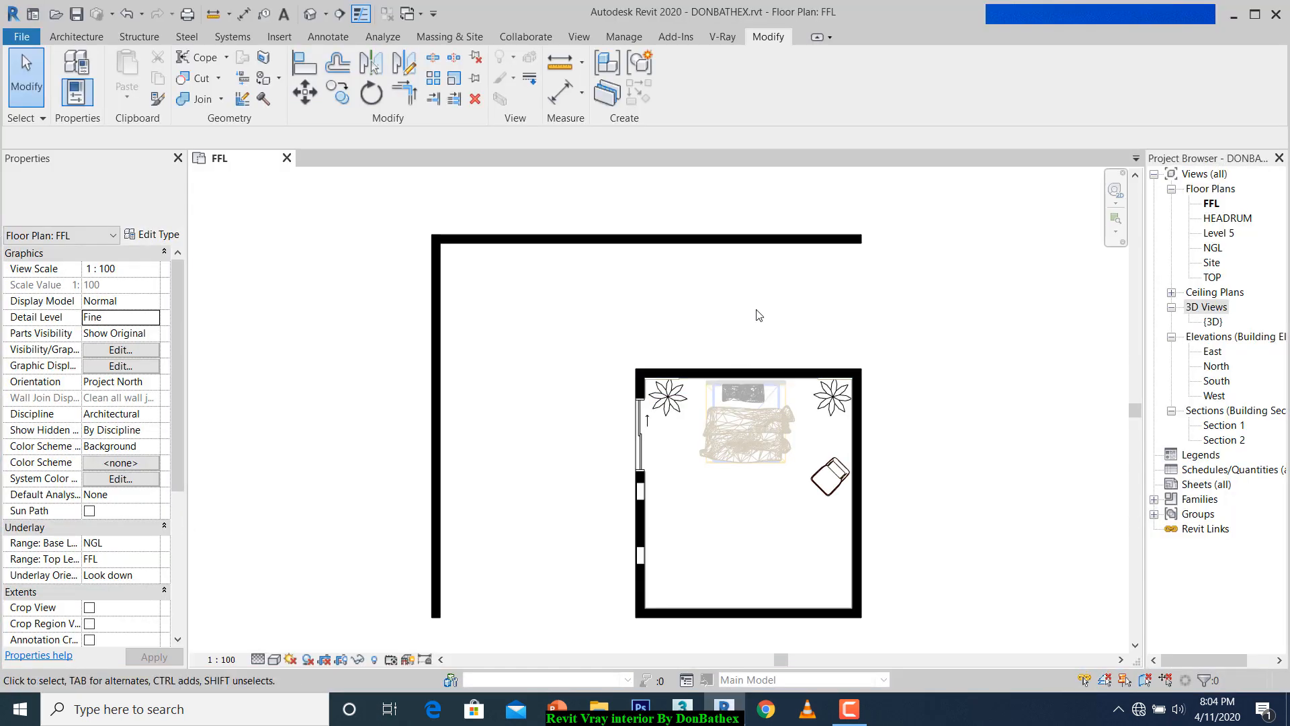
Place a perspective camera in the FFL floor plan at the middle of the bedroom's wall opposite the bed, aimed past the headboard wall.
middle_click_drag(905, 325, 838, 326)
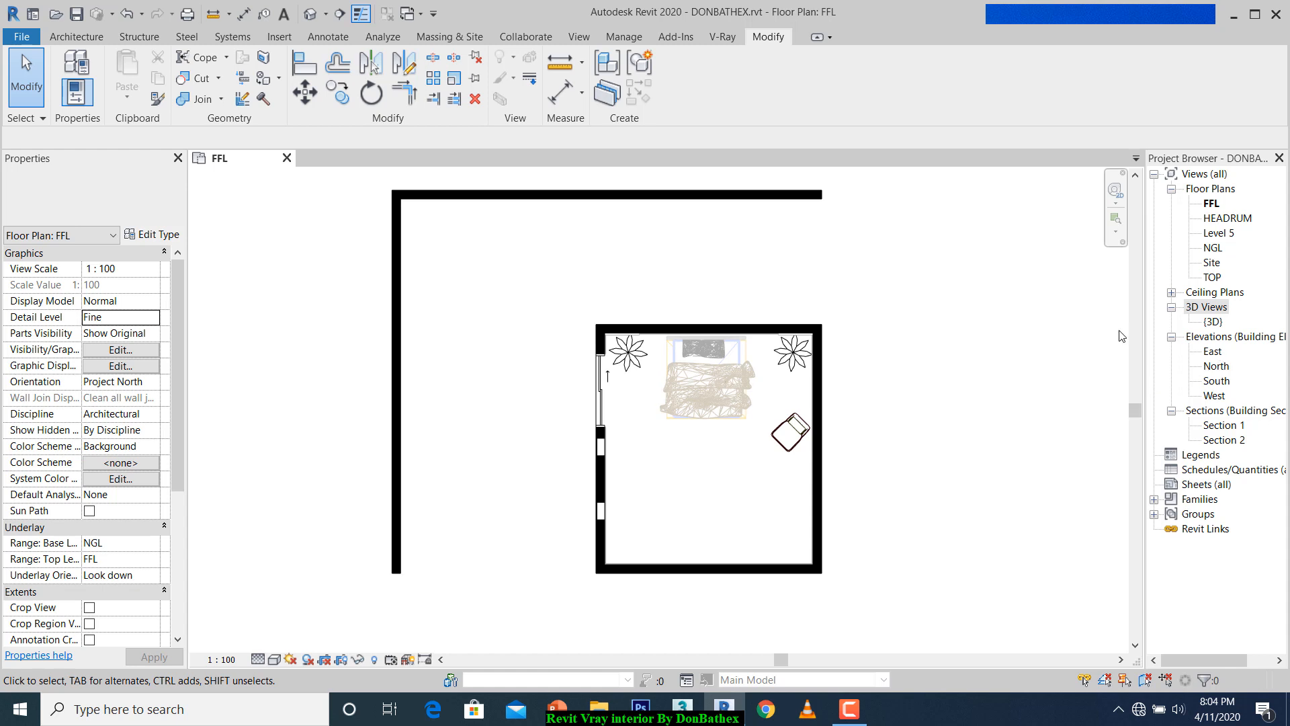
scroll(526, 452, "down", 2)
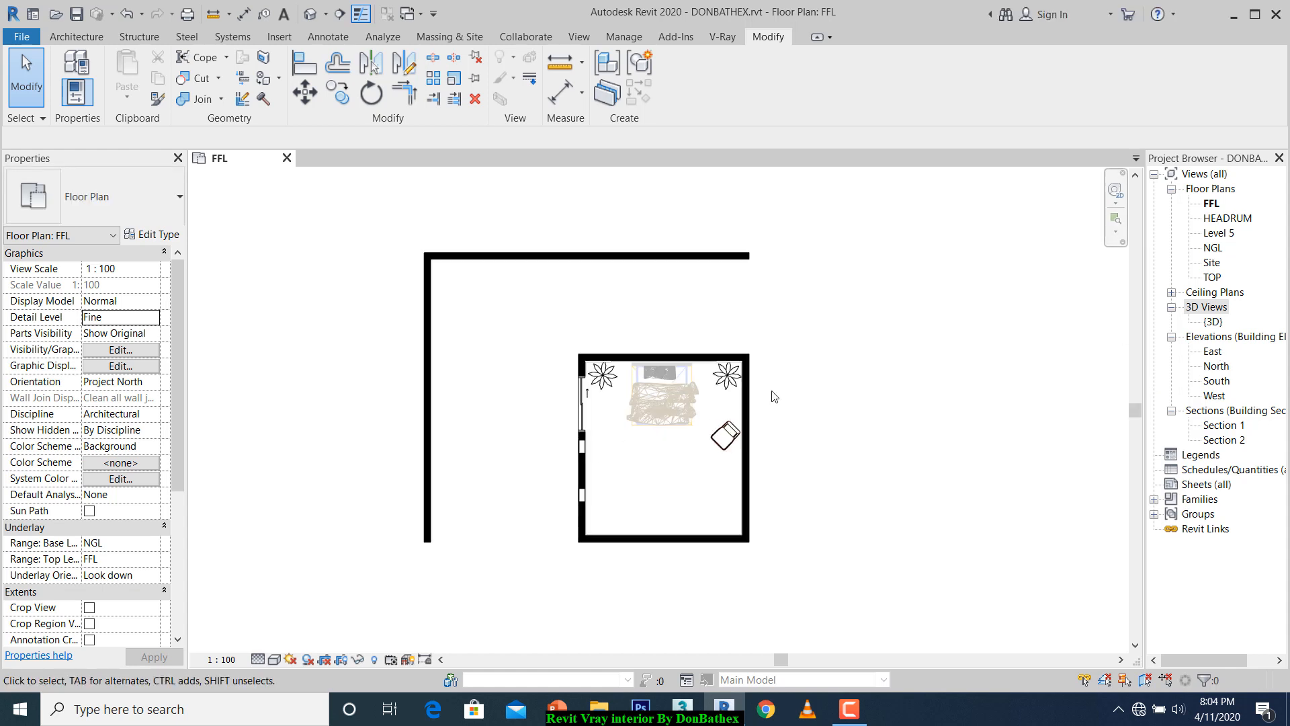
scroll(770, 394, "up", 3)
scroll(918, 378, "down", 1)
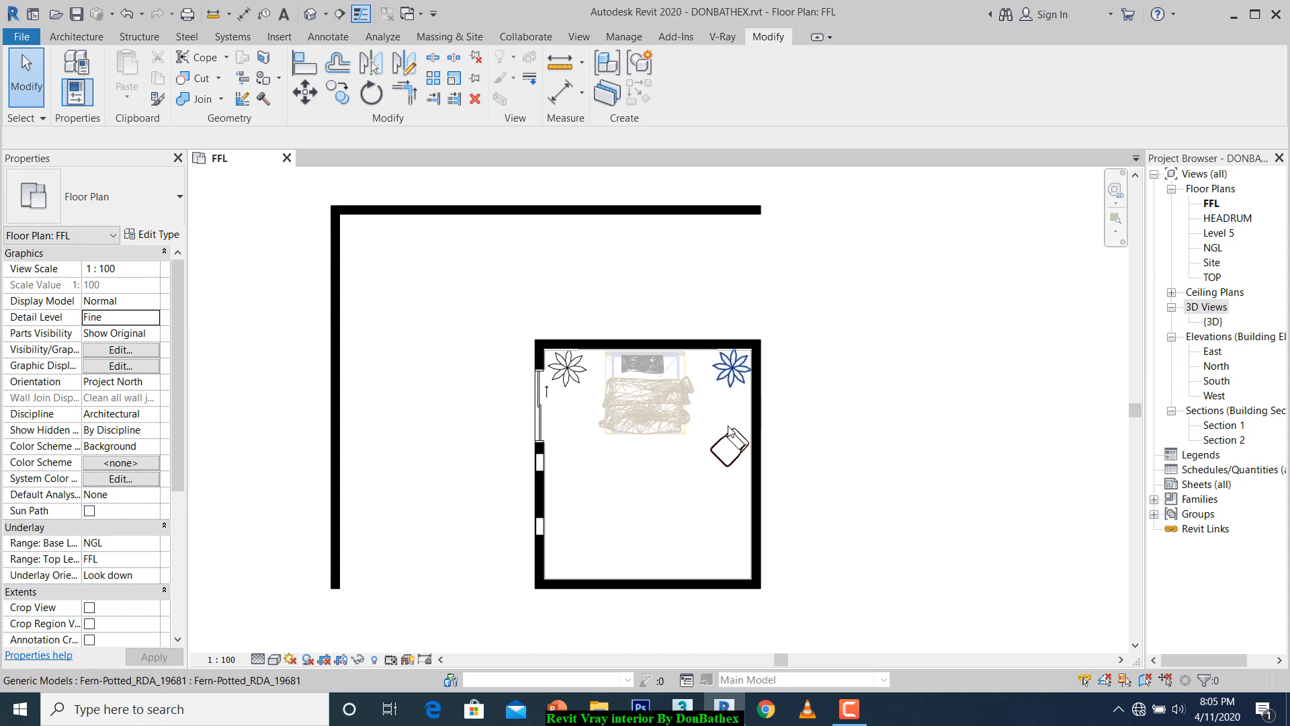
left_click(326, 14)
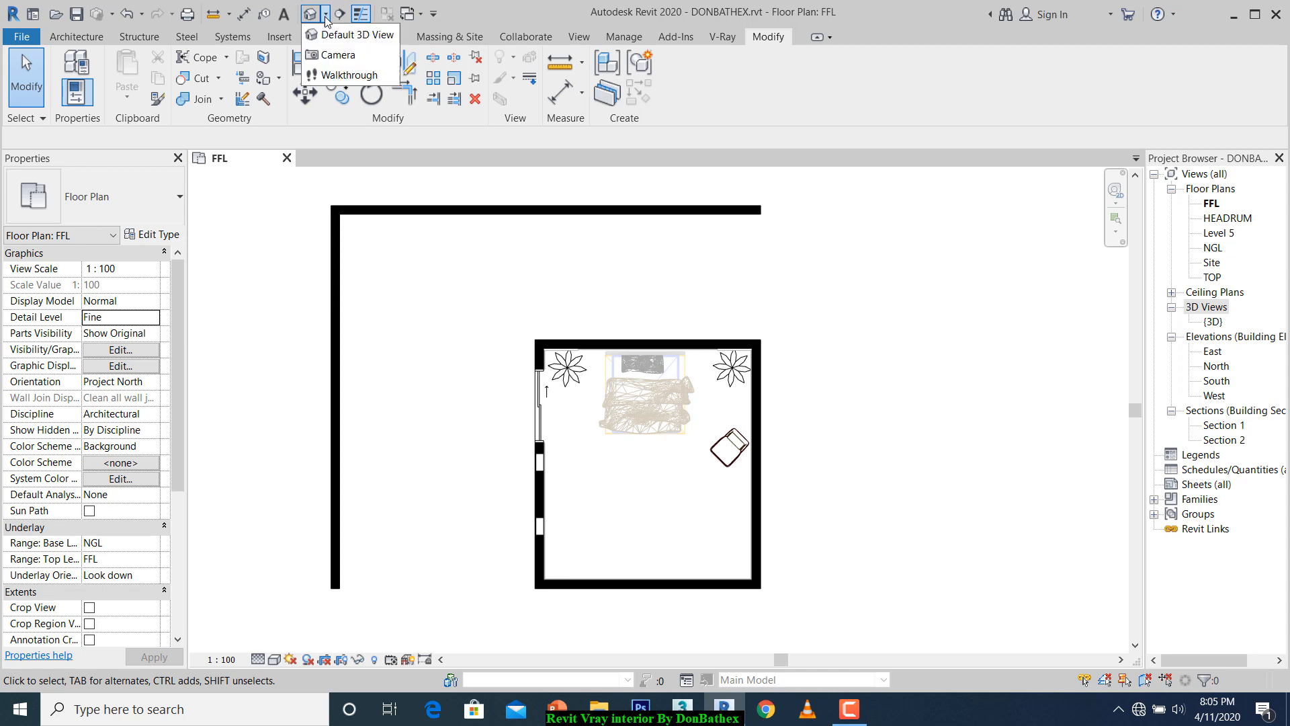
left_click(339, 55)
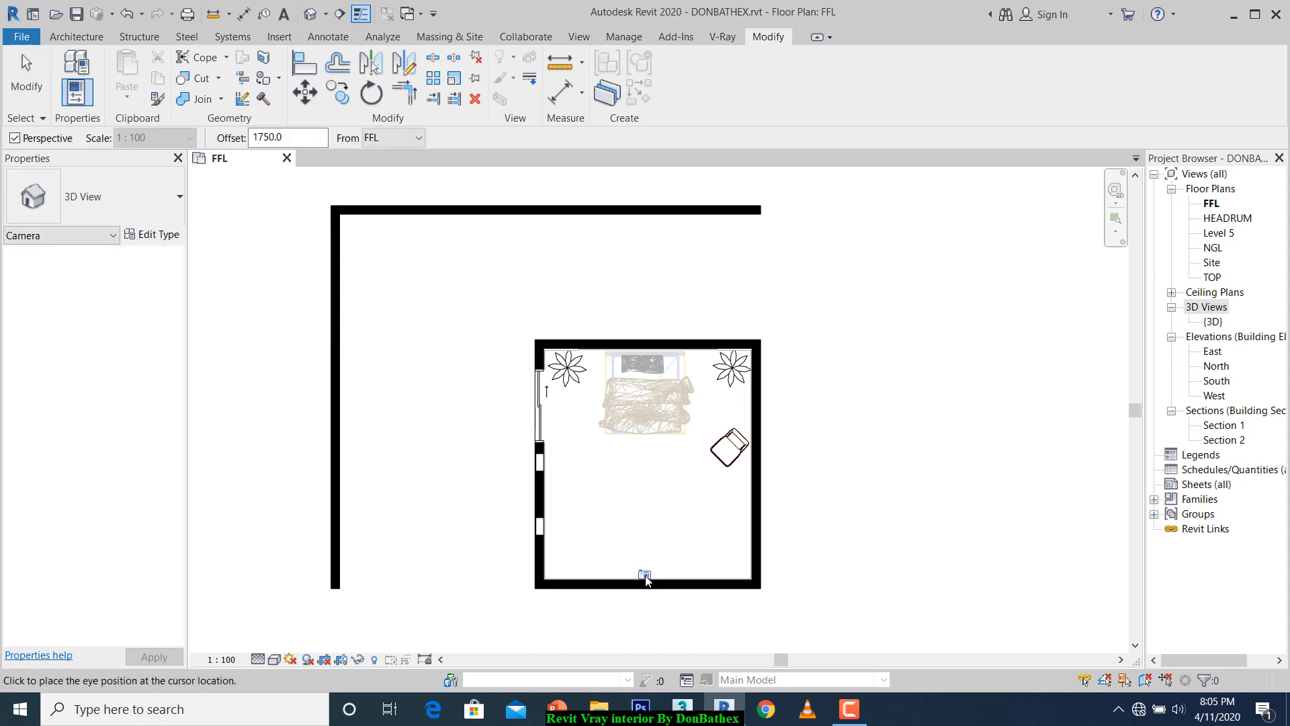
left_click(645, 577)
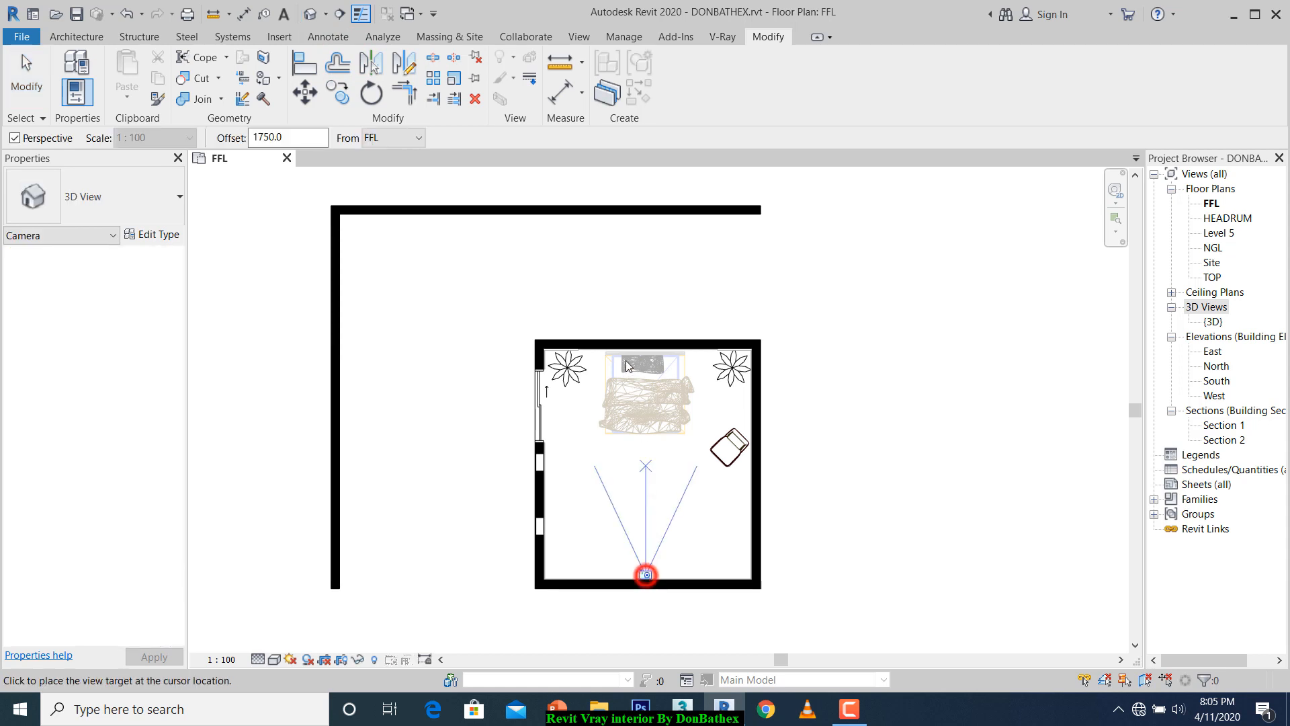
left_click(645, 247)
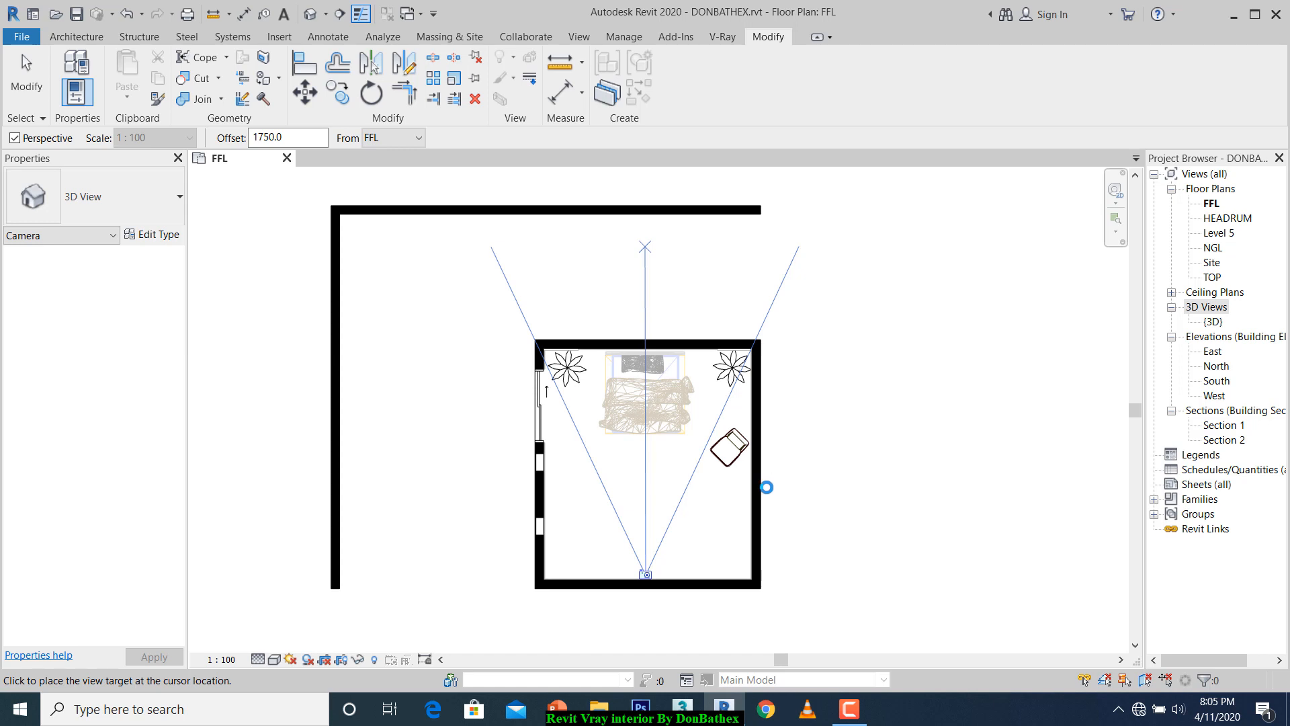
left_click(767, 487)
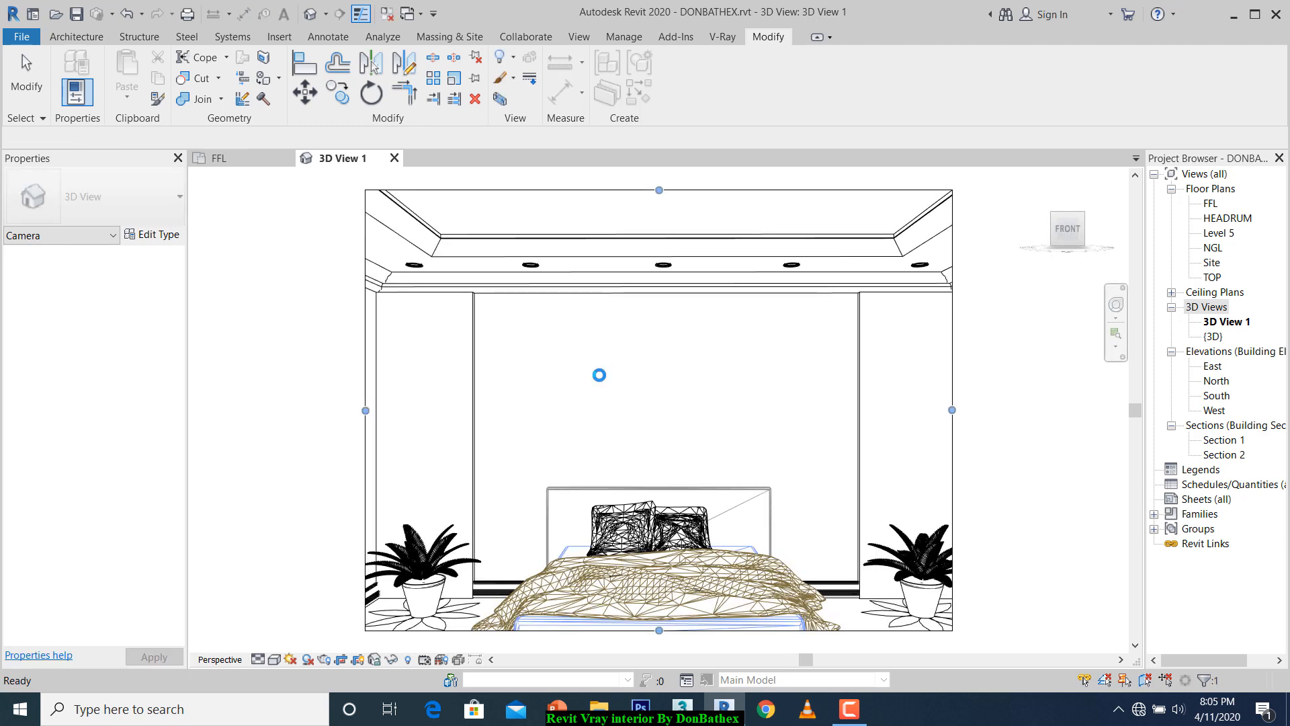
Enlarge the camera view's crop region downward and on both sides to include the bed base, sliding door, window and sofa.
scroll(598, 375, "down", 2)
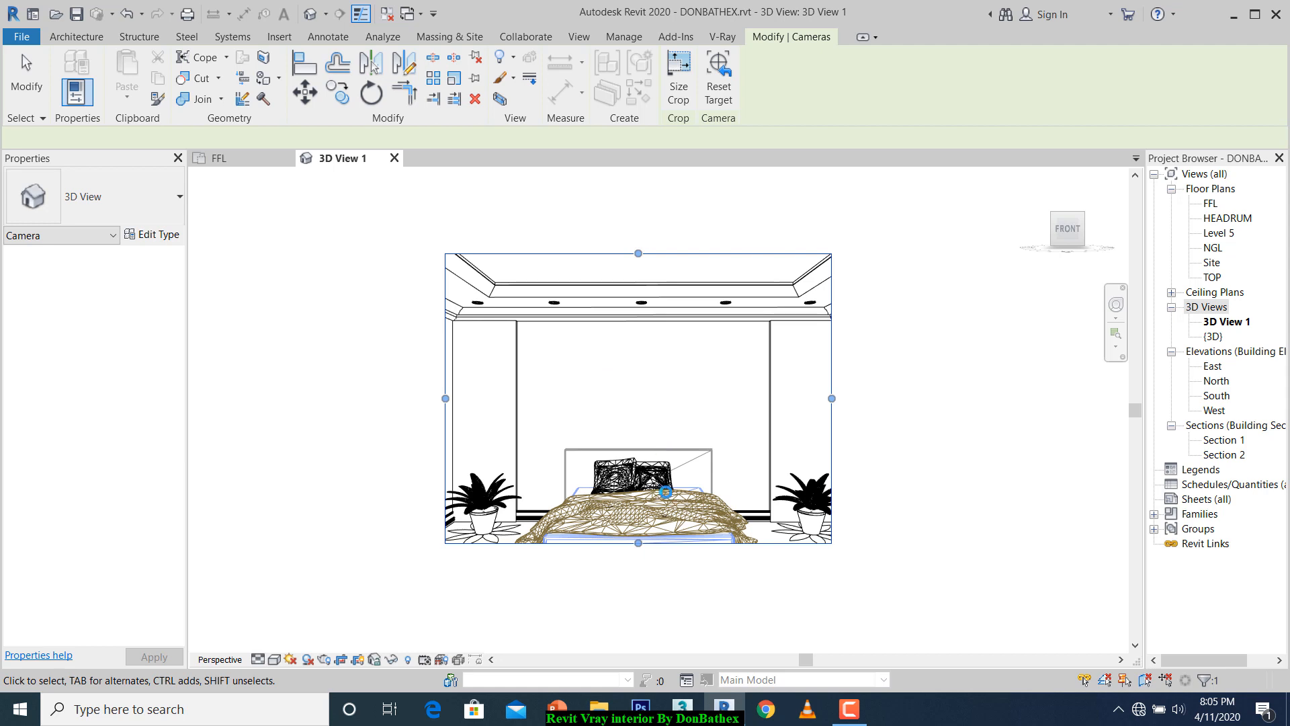
scroll(644, 535, "down", 1)
left_click_drag(635, 521, 635, 601)
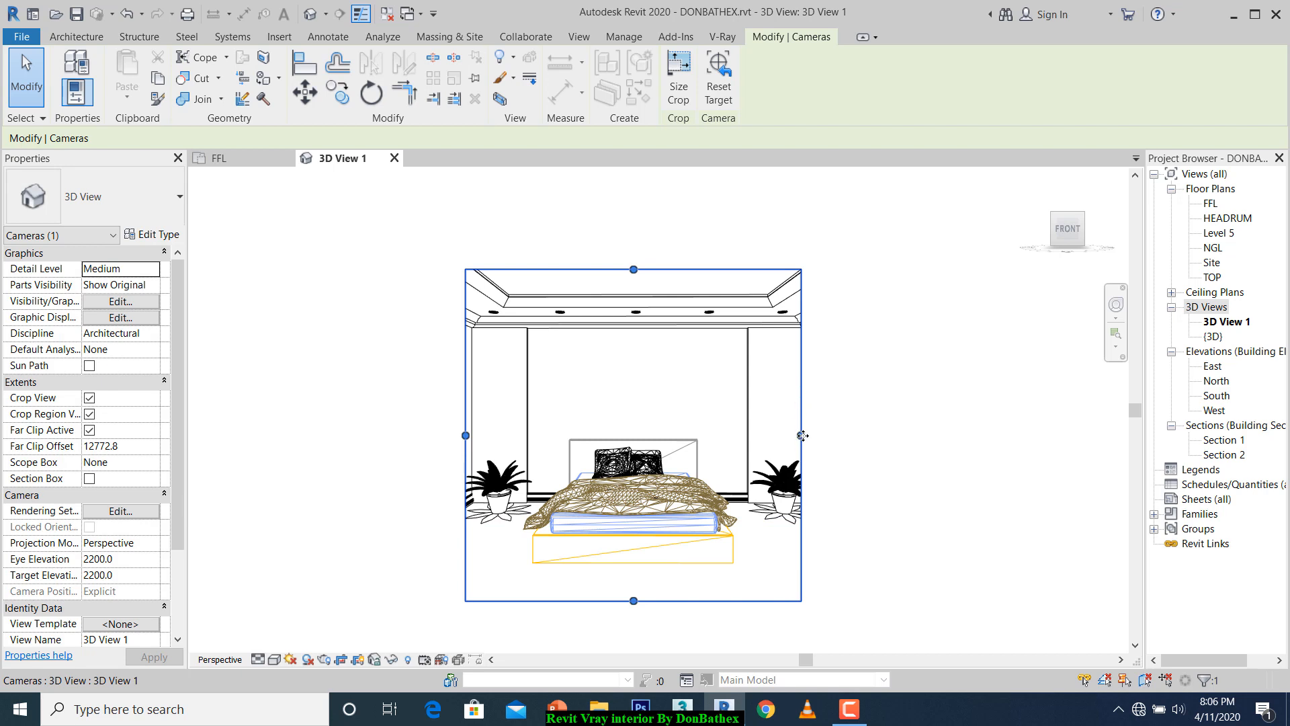
left_click_drag(802, 435, 899, 437)
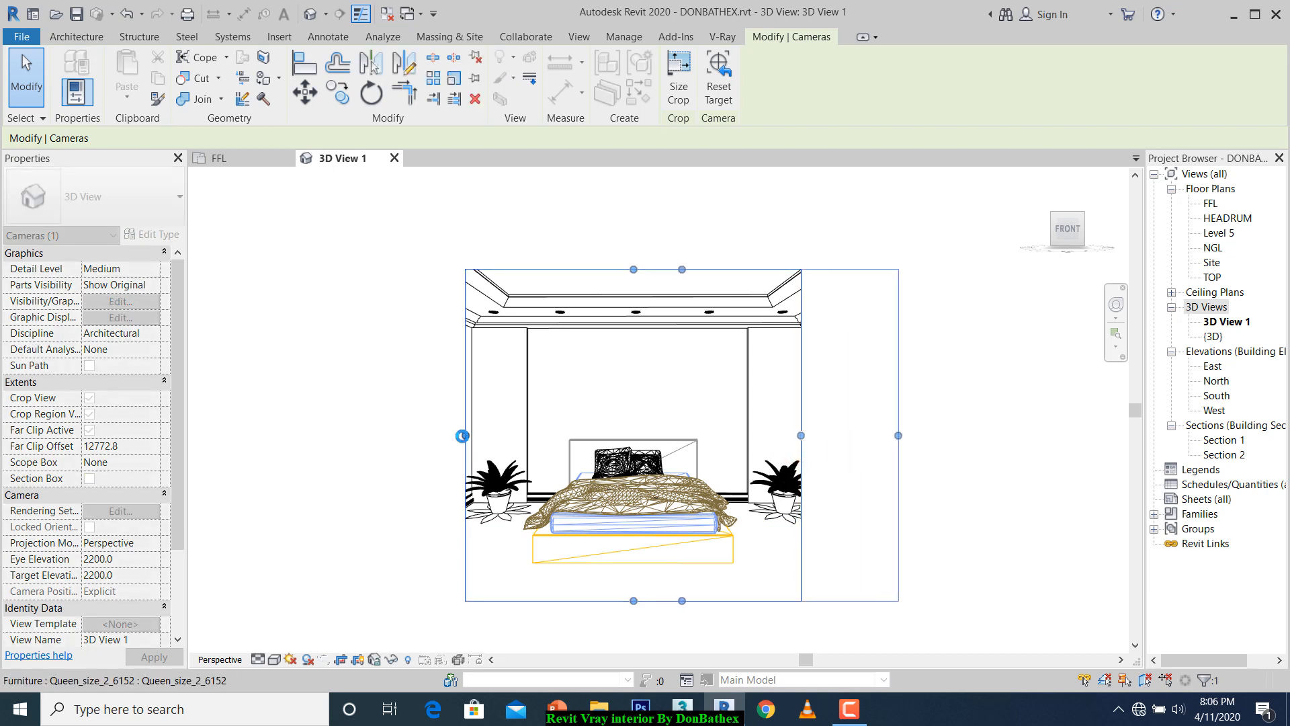
left_click_drag(465, 435, 459, 479)
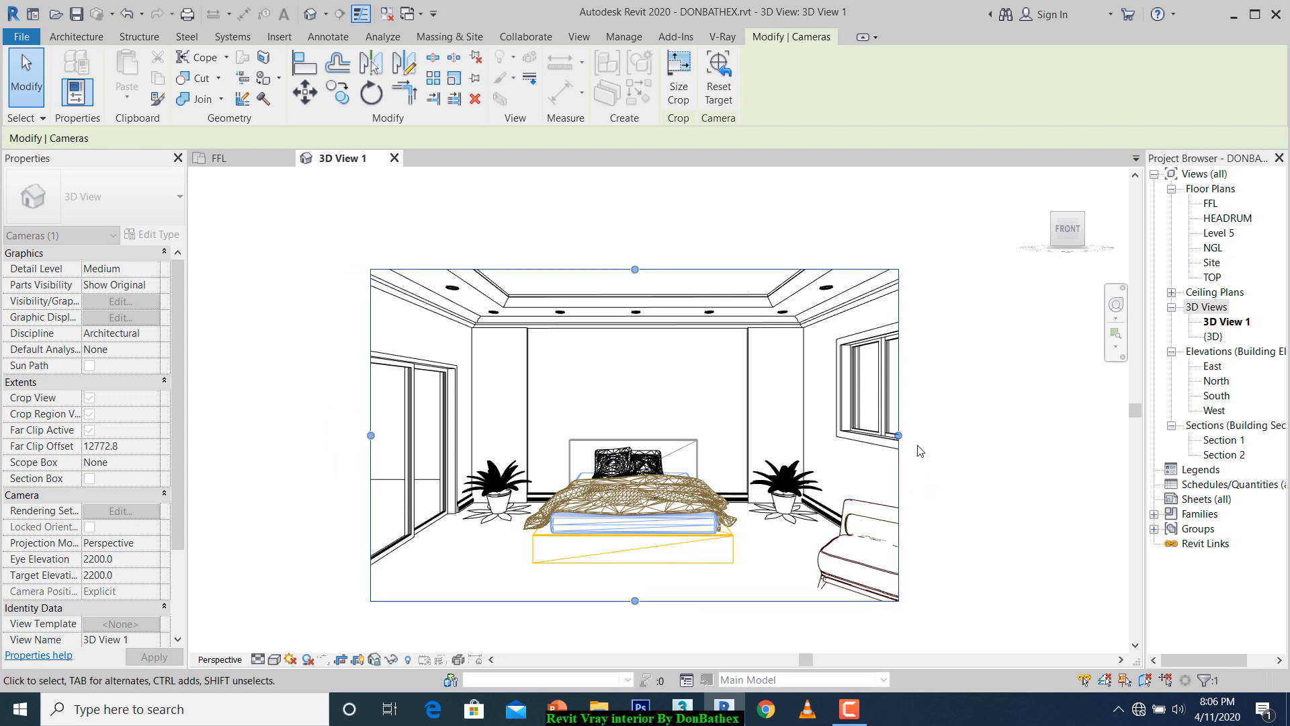
left_click_drag(634, 601, 634, 624)
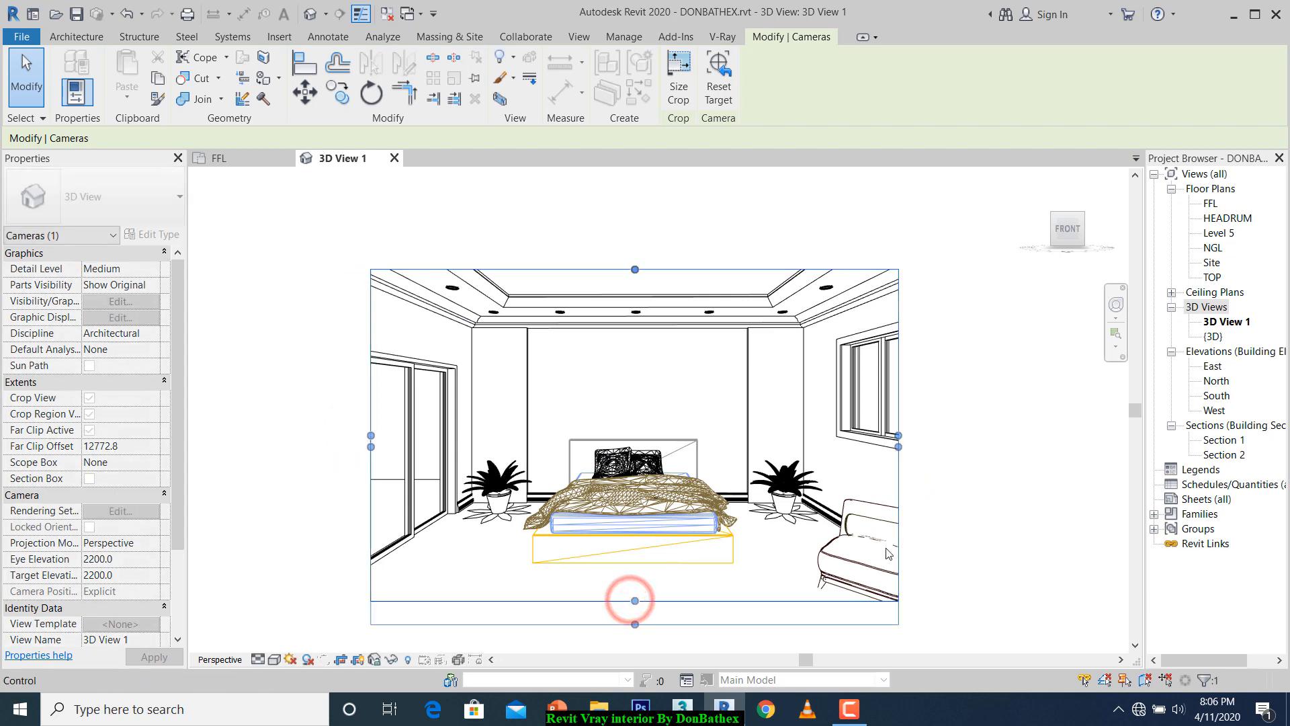
left_click(1116, 333)
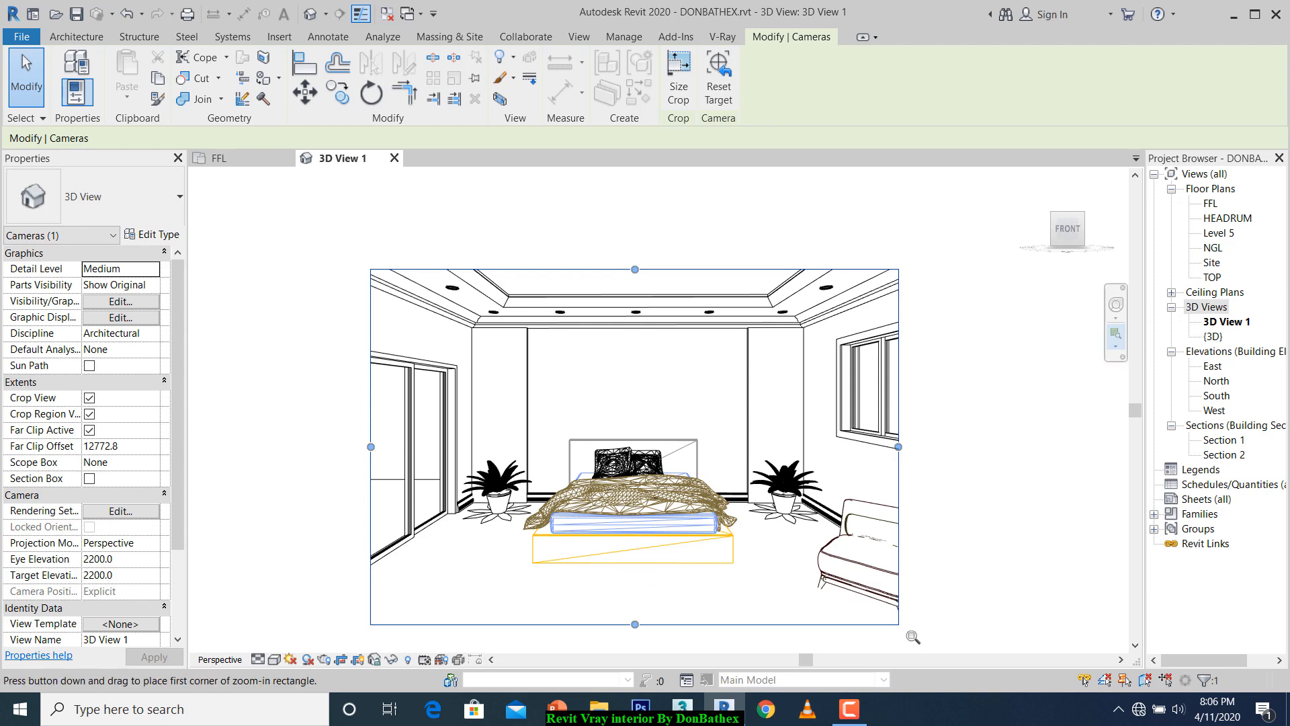
left_click_drag(905, 628, 375, 267)
left_click(1063, 435)
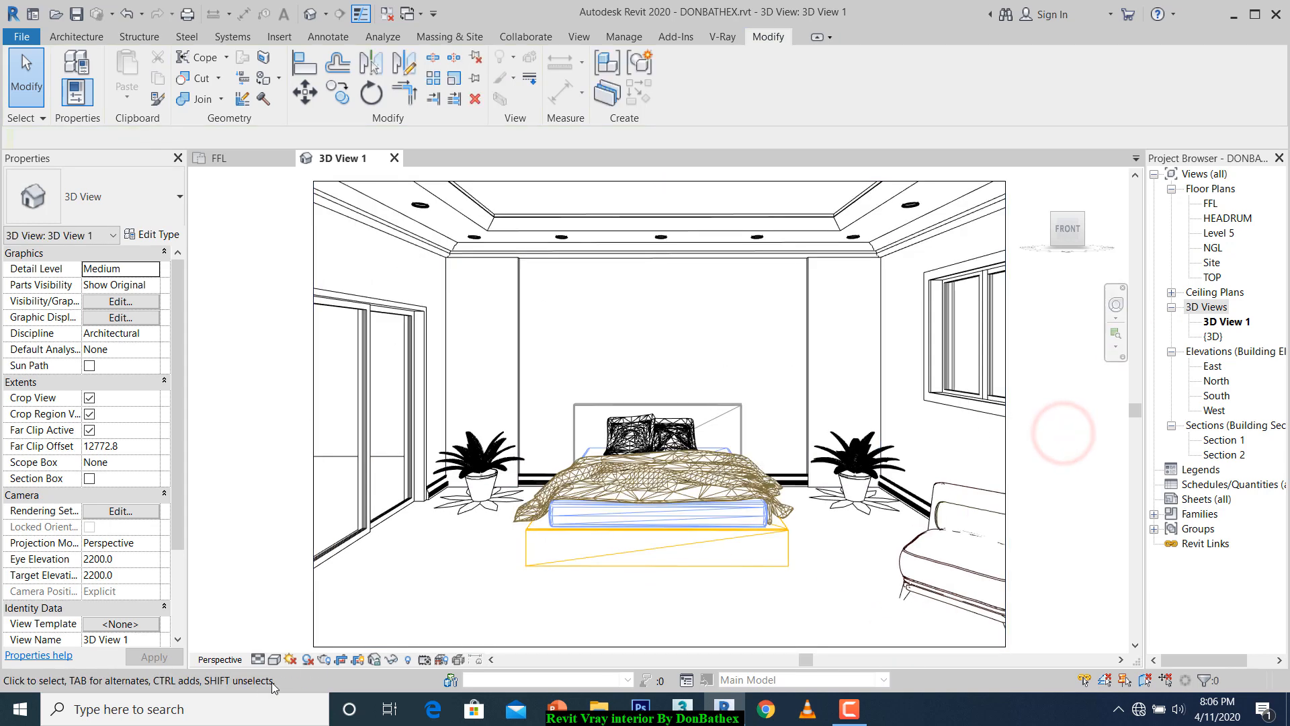
Set the camera view's detail level to Fine.
left_click(257, 659)
left_click(260, 642)
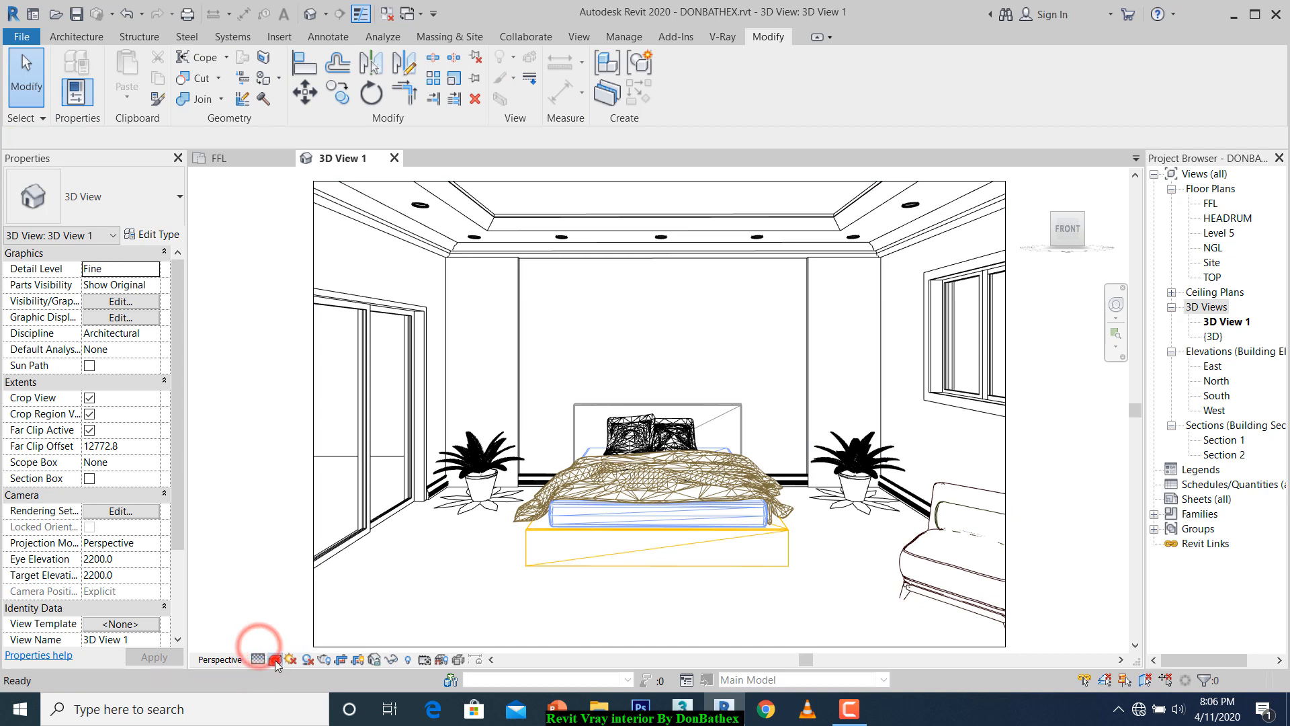
Preview the camera view in the Shaded visual style and return it to Hidden Line.
left_click(274, 659)
left_click(290, 591)
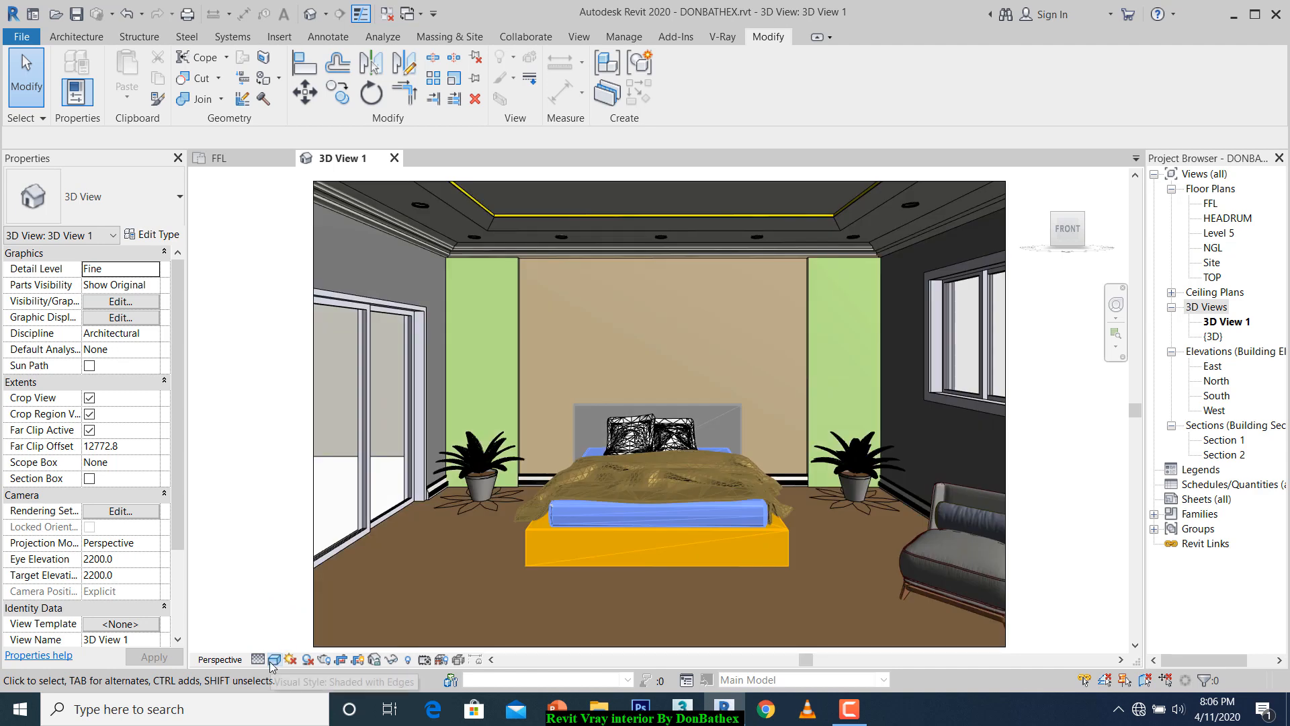
left_click(274, 659)
left_click(287, 576)
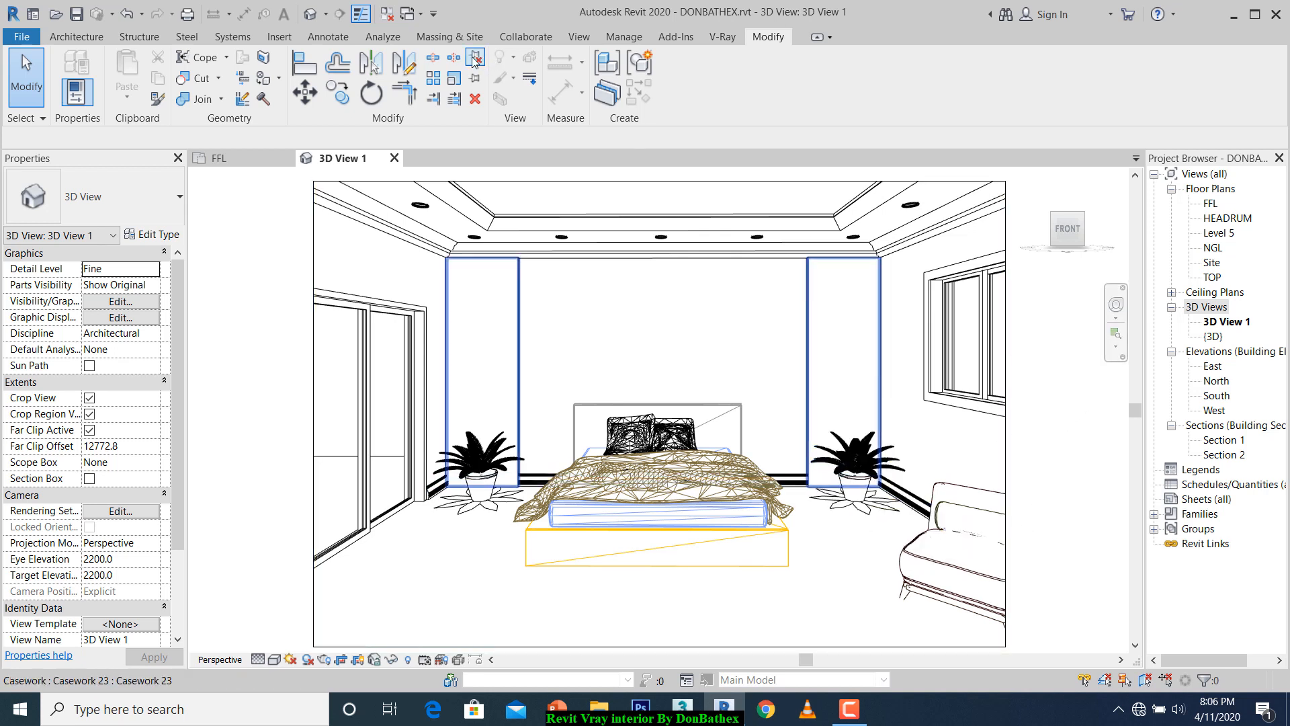
Close the inactive views and set V-Ray's current render view to 3D View 1.
left_click(386, 13)
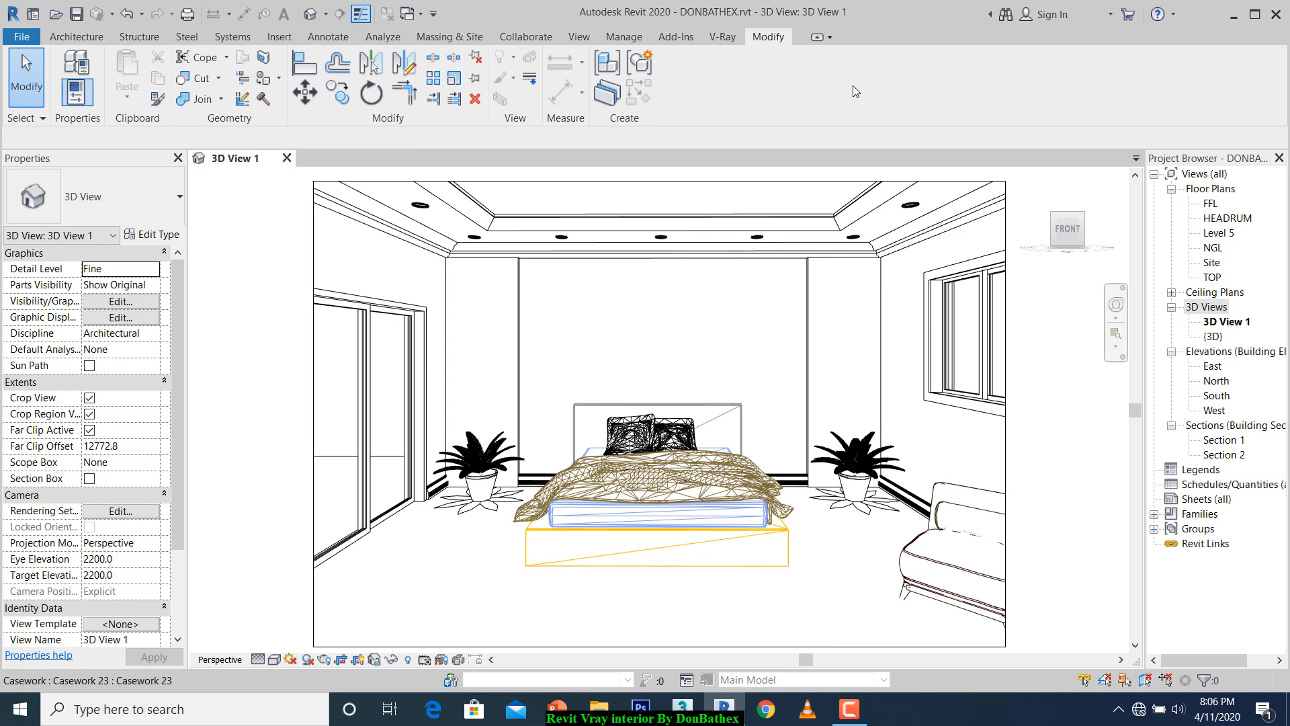
left_click(729, 40)
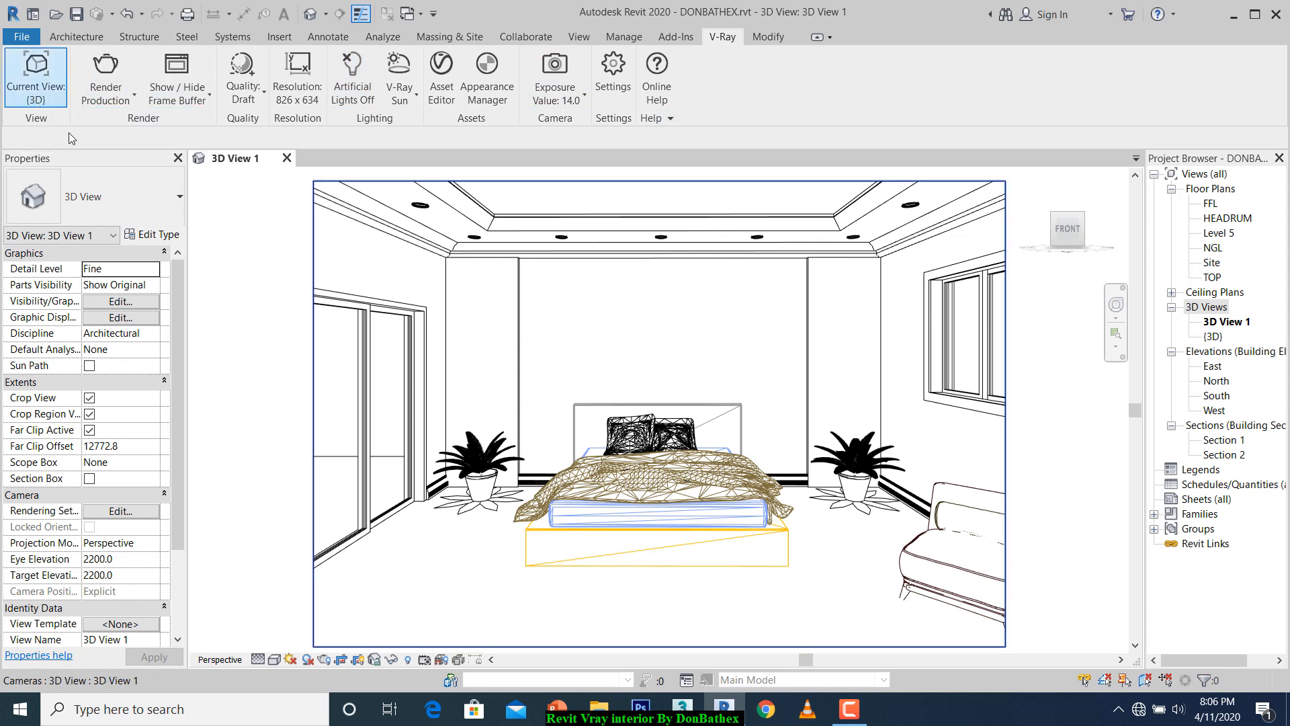
left_click(41, 94)
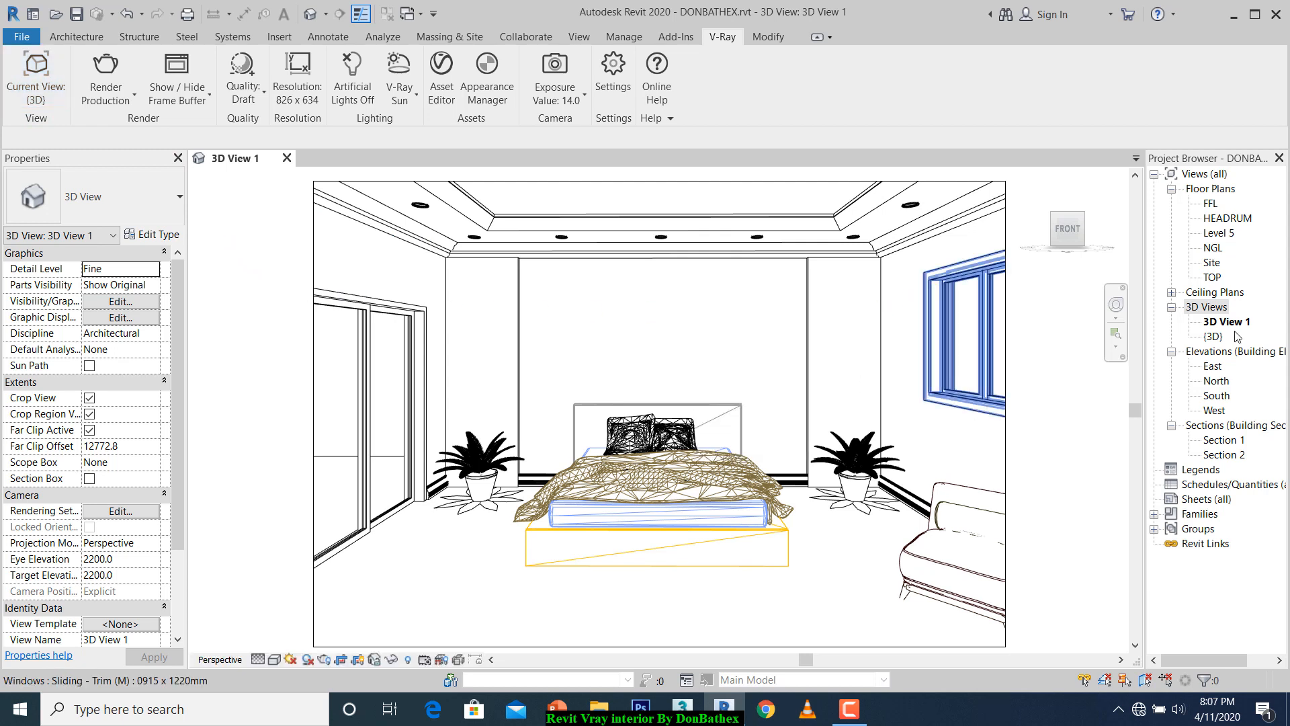
left_click(37, 84)
left_click(54, 196)
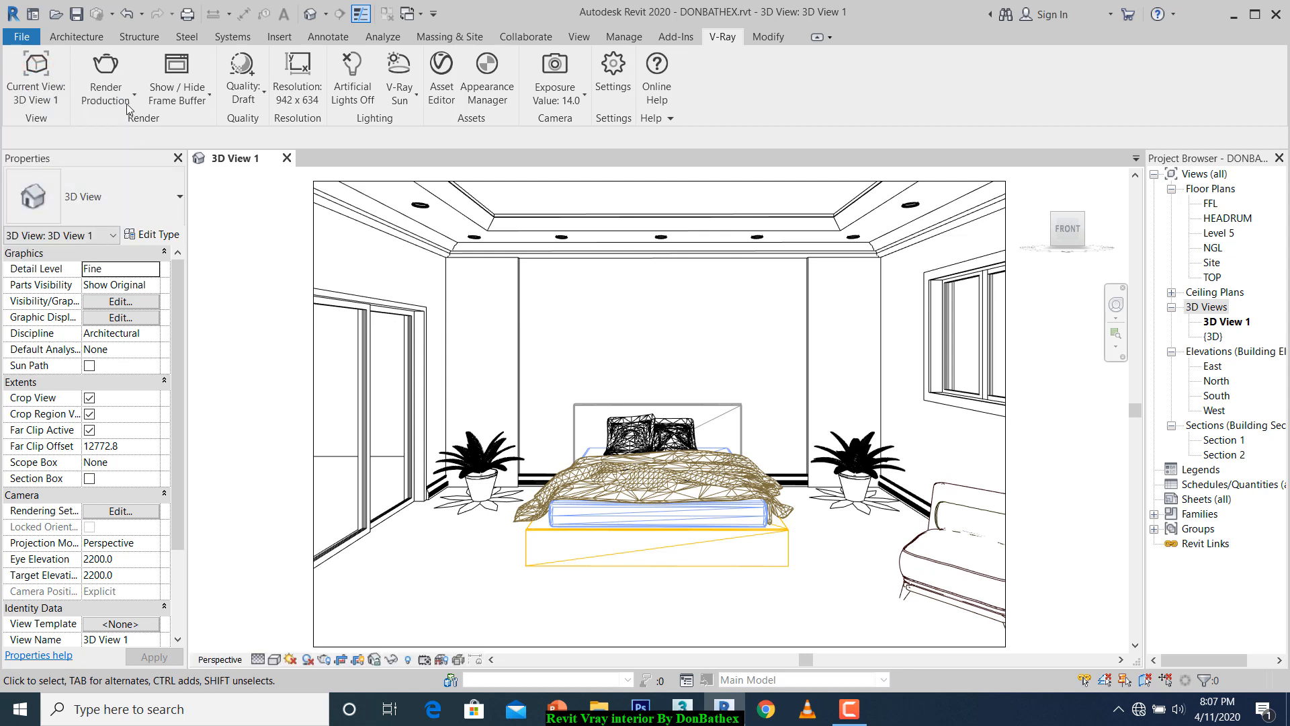
left_click(111, 101)
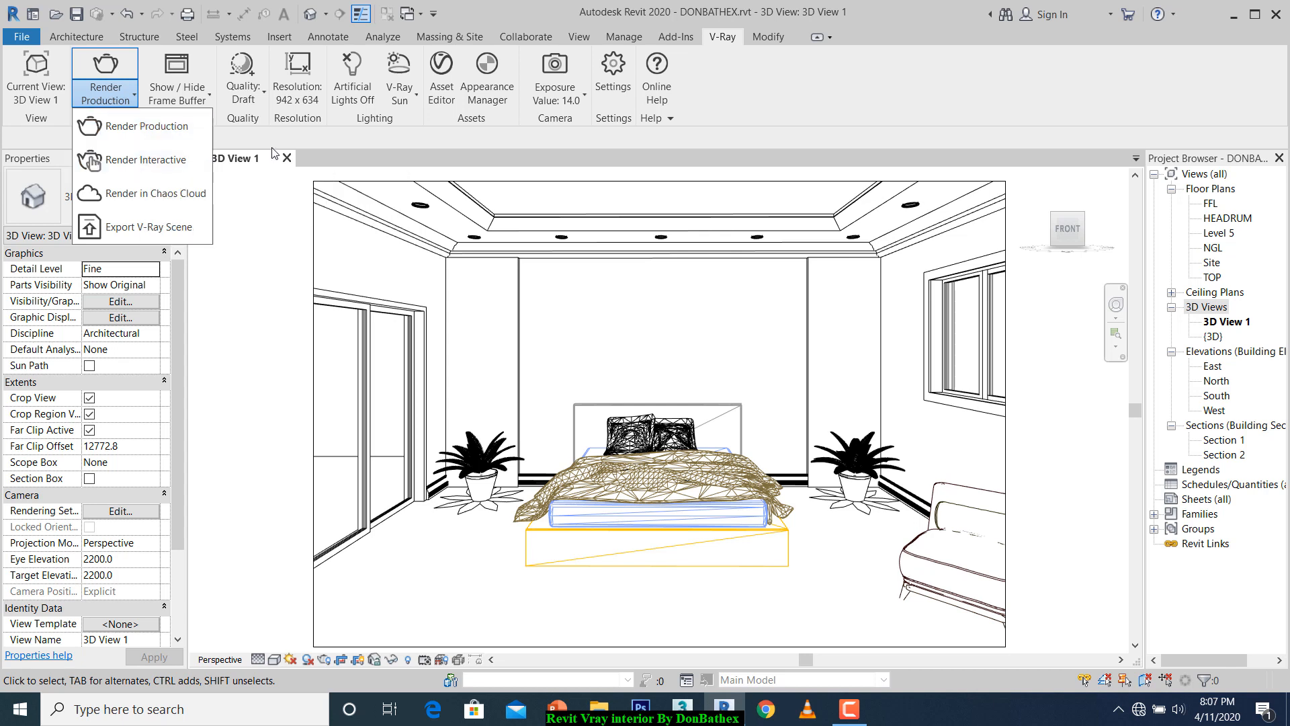
left_click(238, 141)
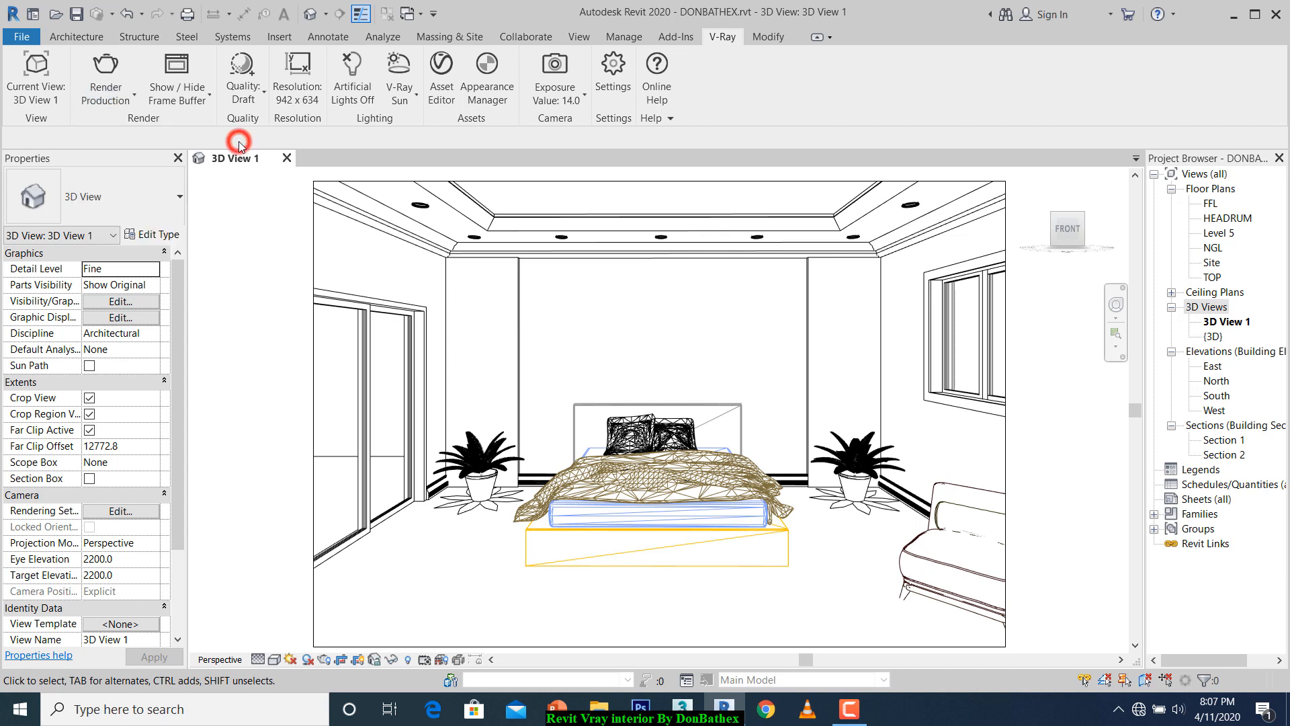
left_click(242, 99)
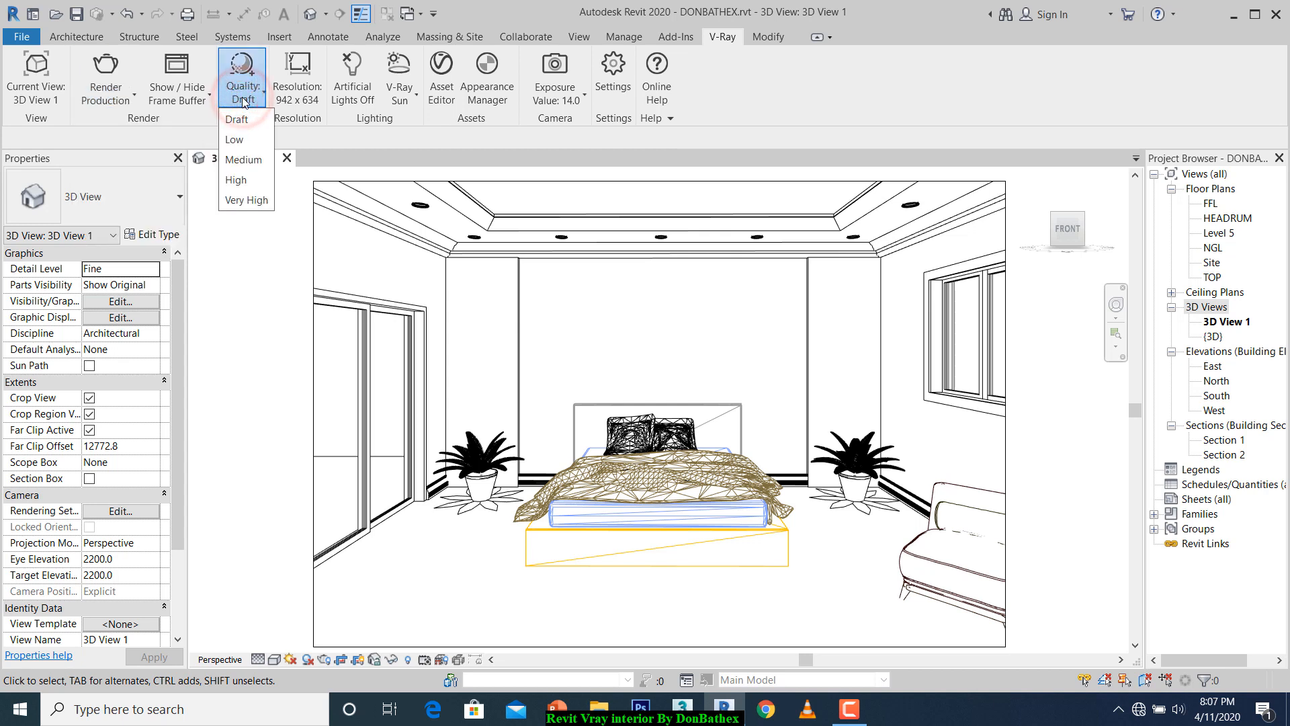
left_click(242, 100)
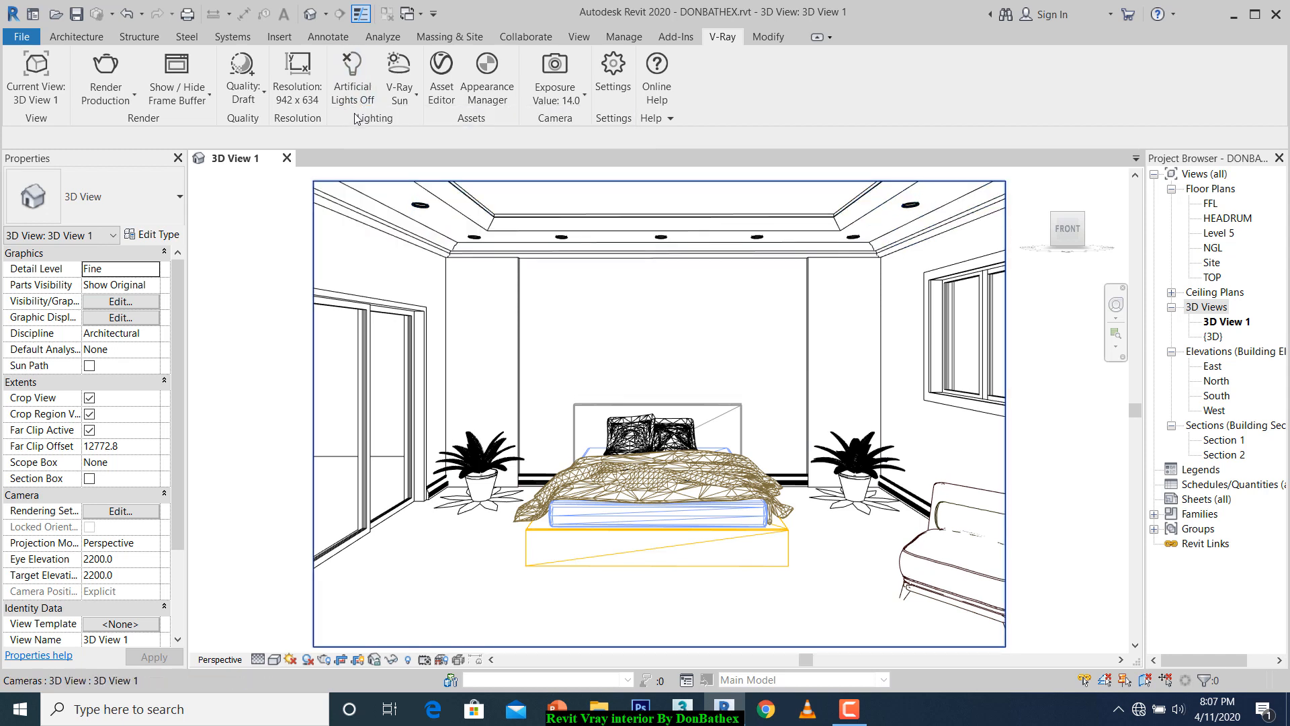
left_click(405, 98)
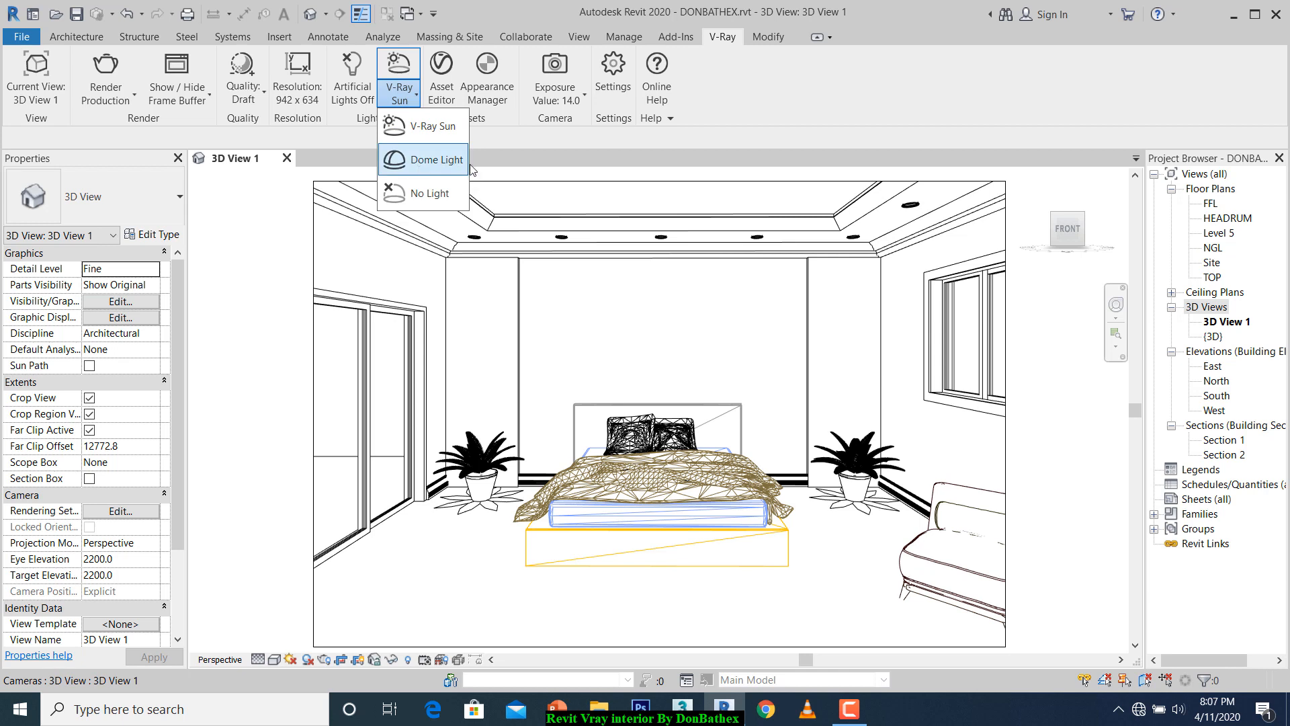
left_click(497, 160)
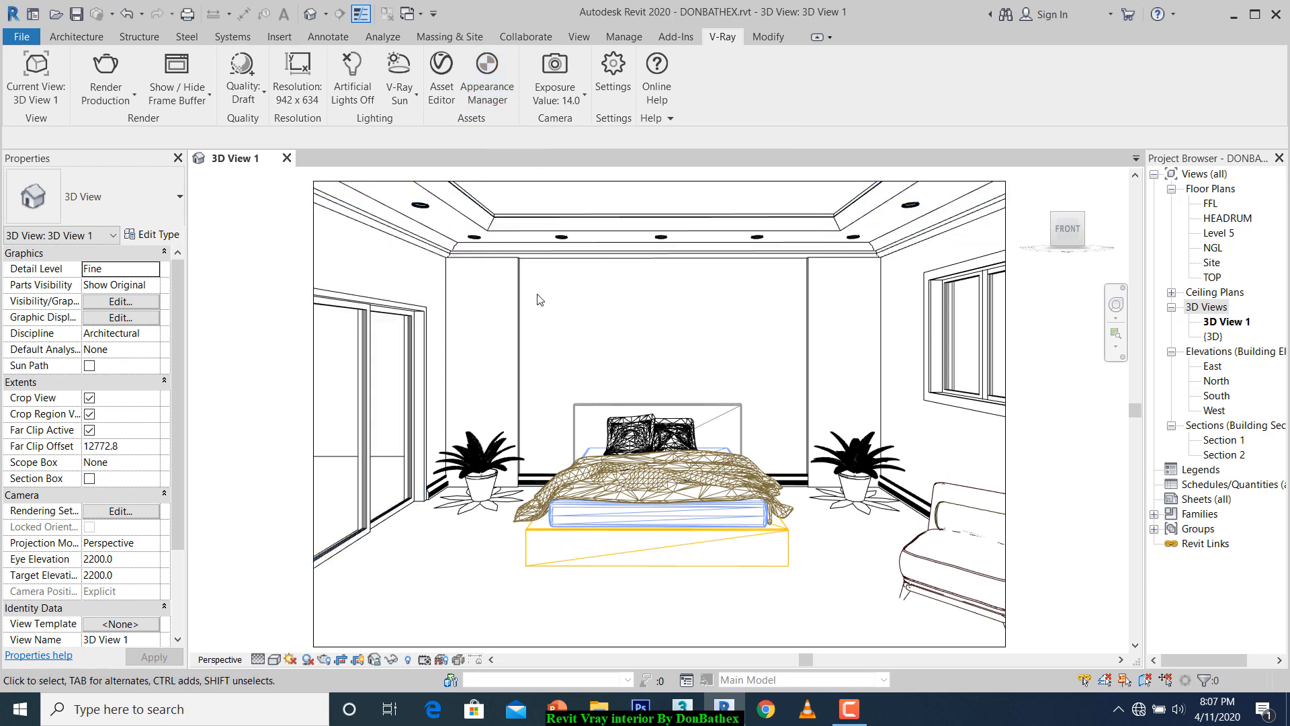
Display the bedroom camera view in the Shaded visual style to check its surfaces, and return it to Hidden Line.
left_click(274, 661)
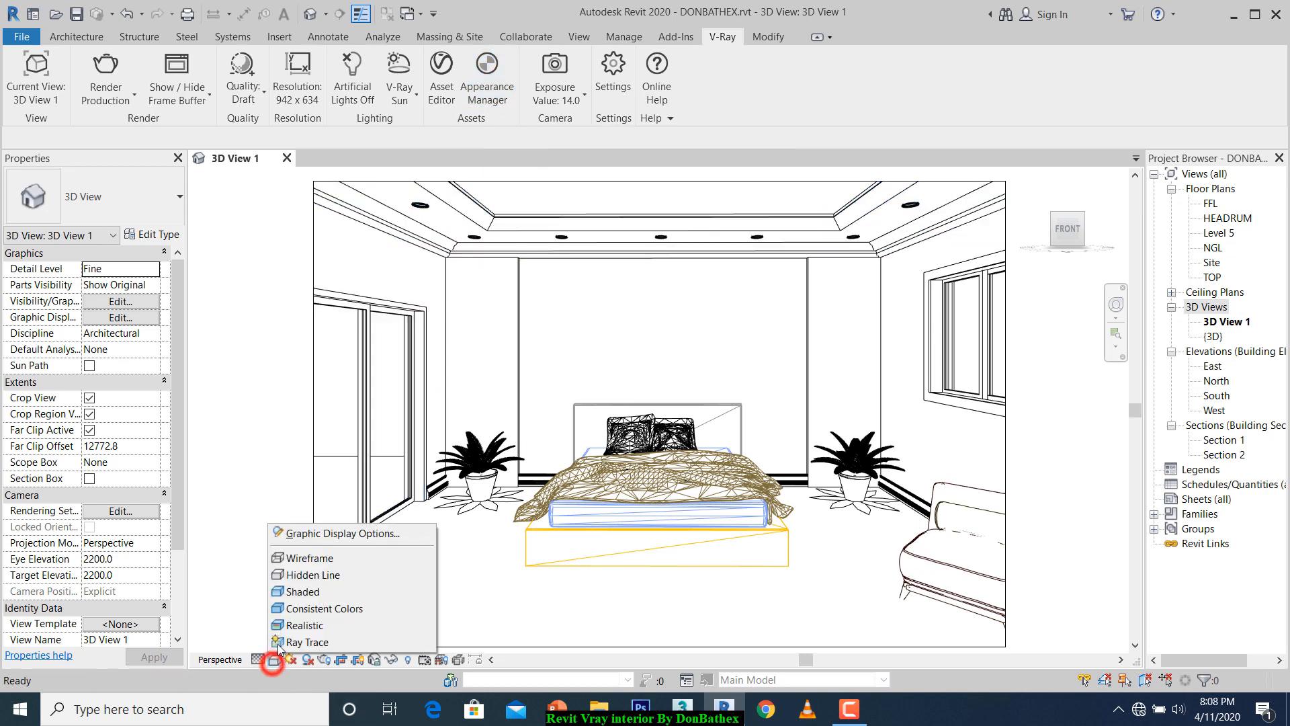
left_click(290, 591)
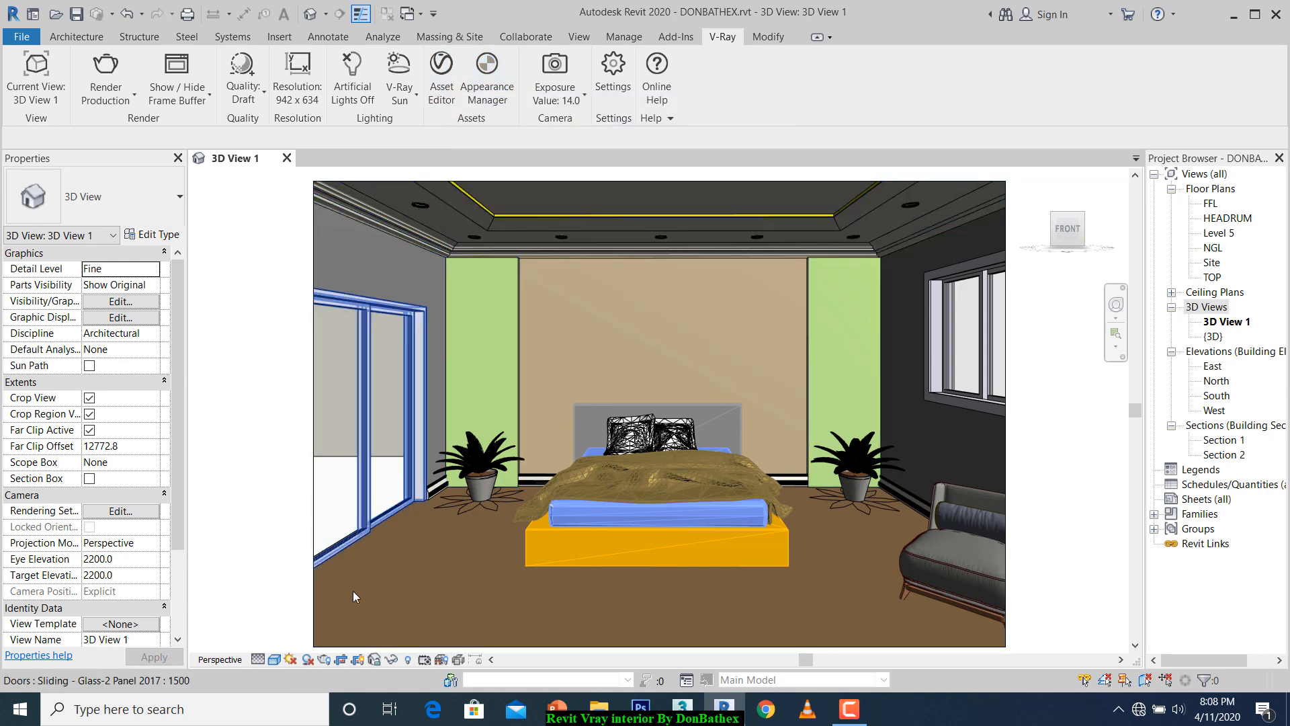
left_click(274, 659)
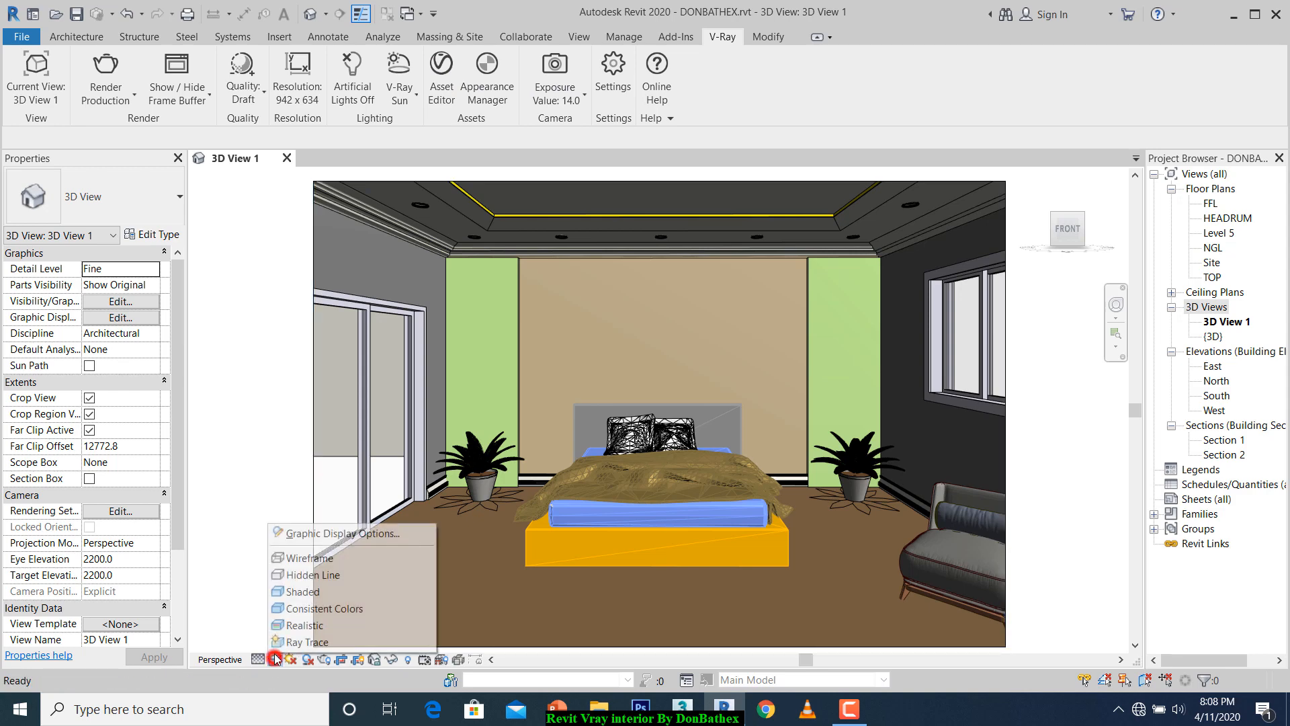
left_click(291, 574)
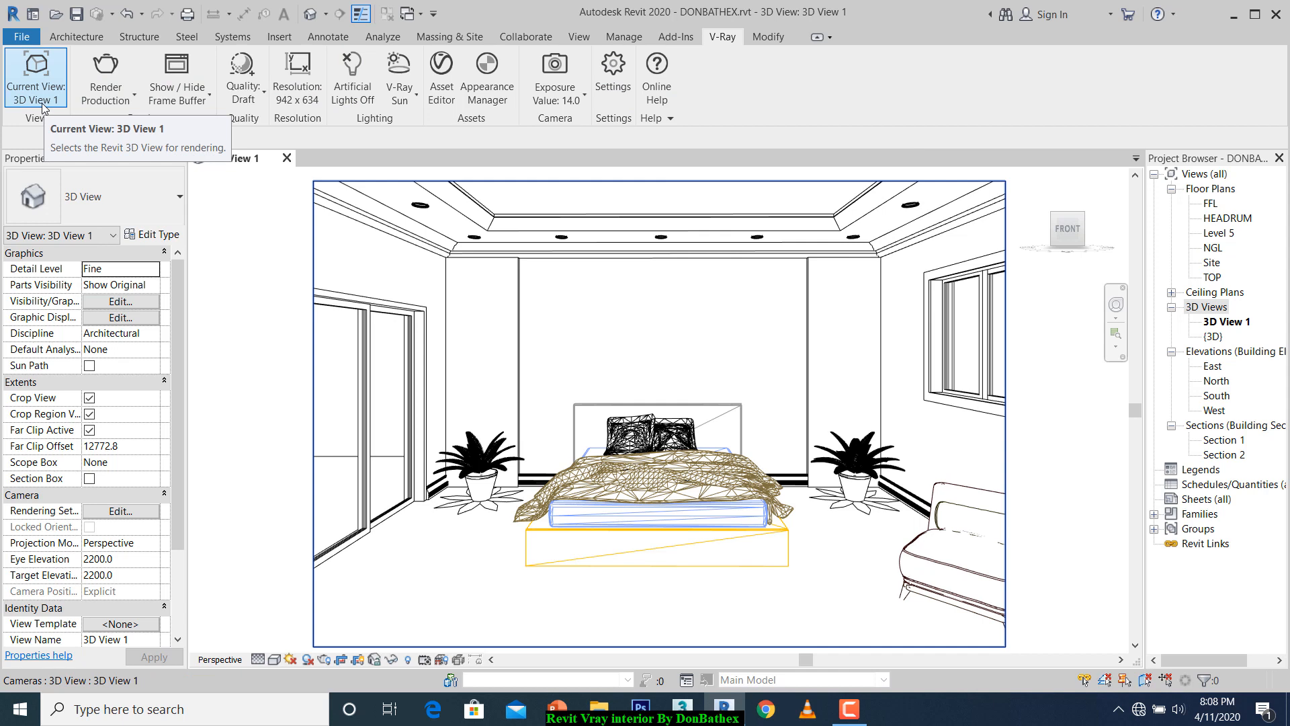
Set the V-Ray render engine to GPU, with the C++/CPU device enabled and the GeForce GT 730M disabled.
left_click(613, 75)
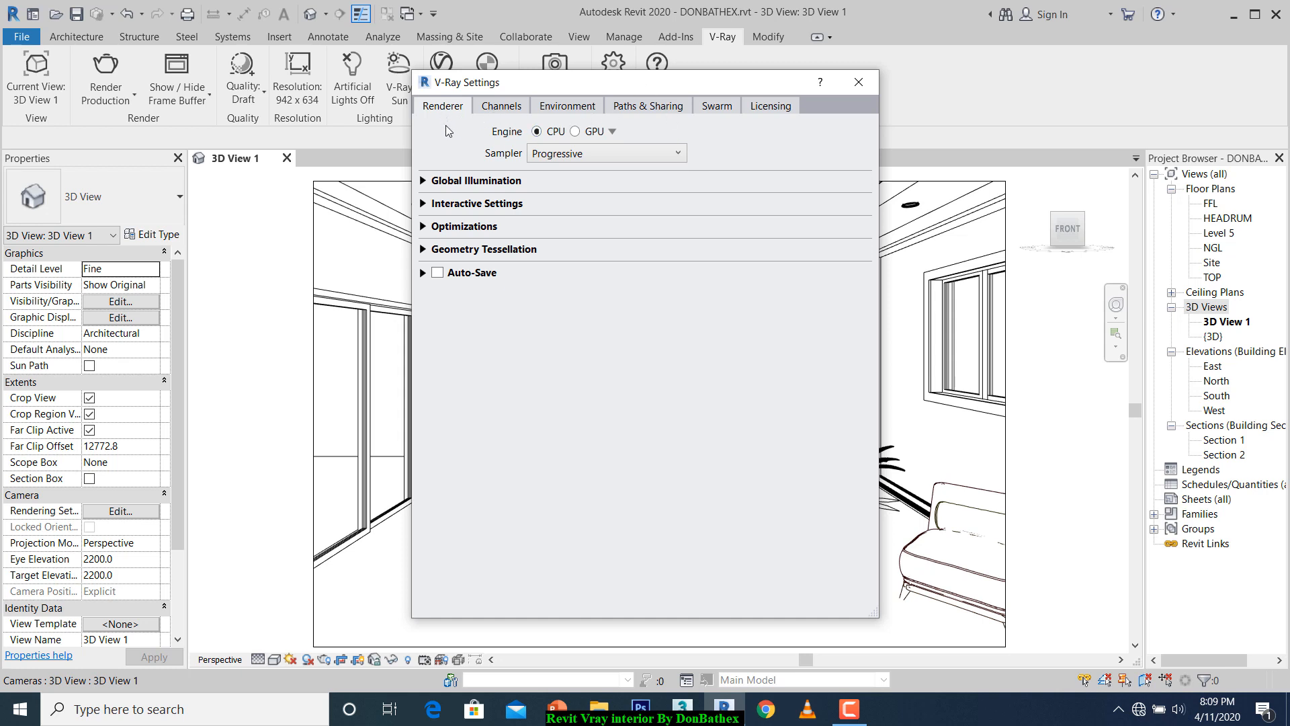
left_click(595, 132)
left_click(612, 131)
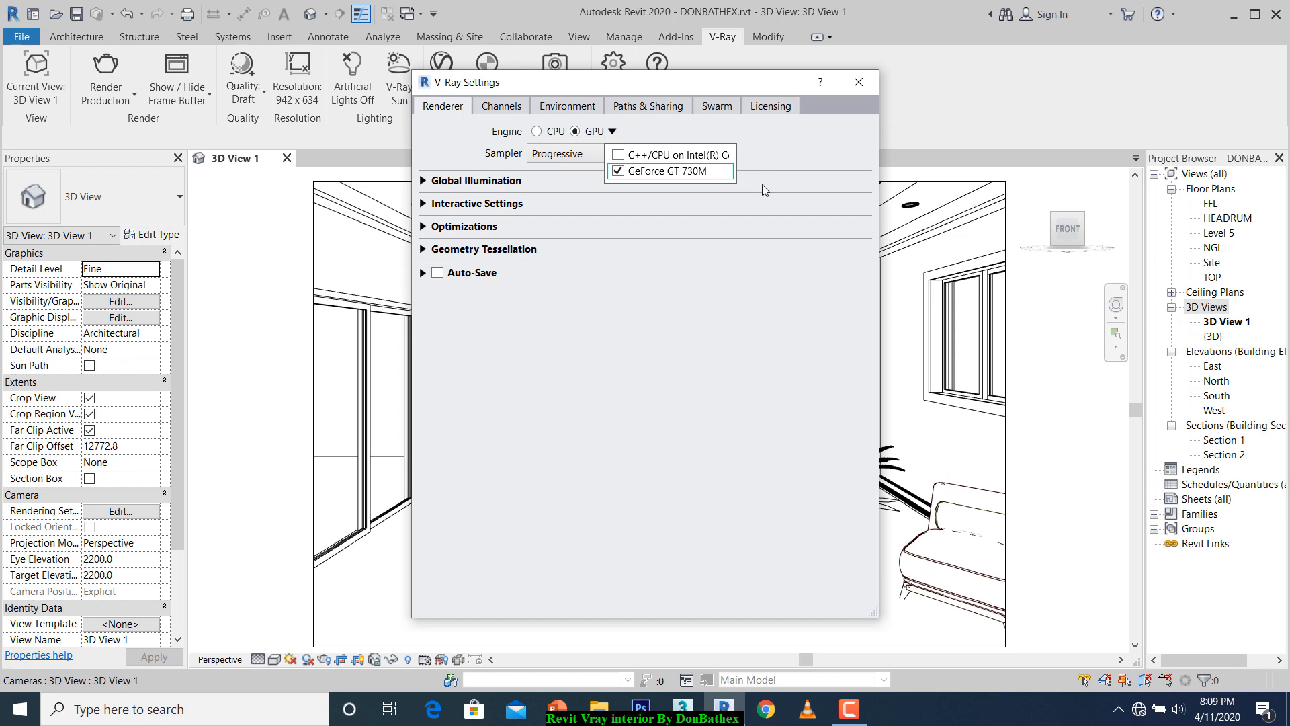
left_click(617, 155)
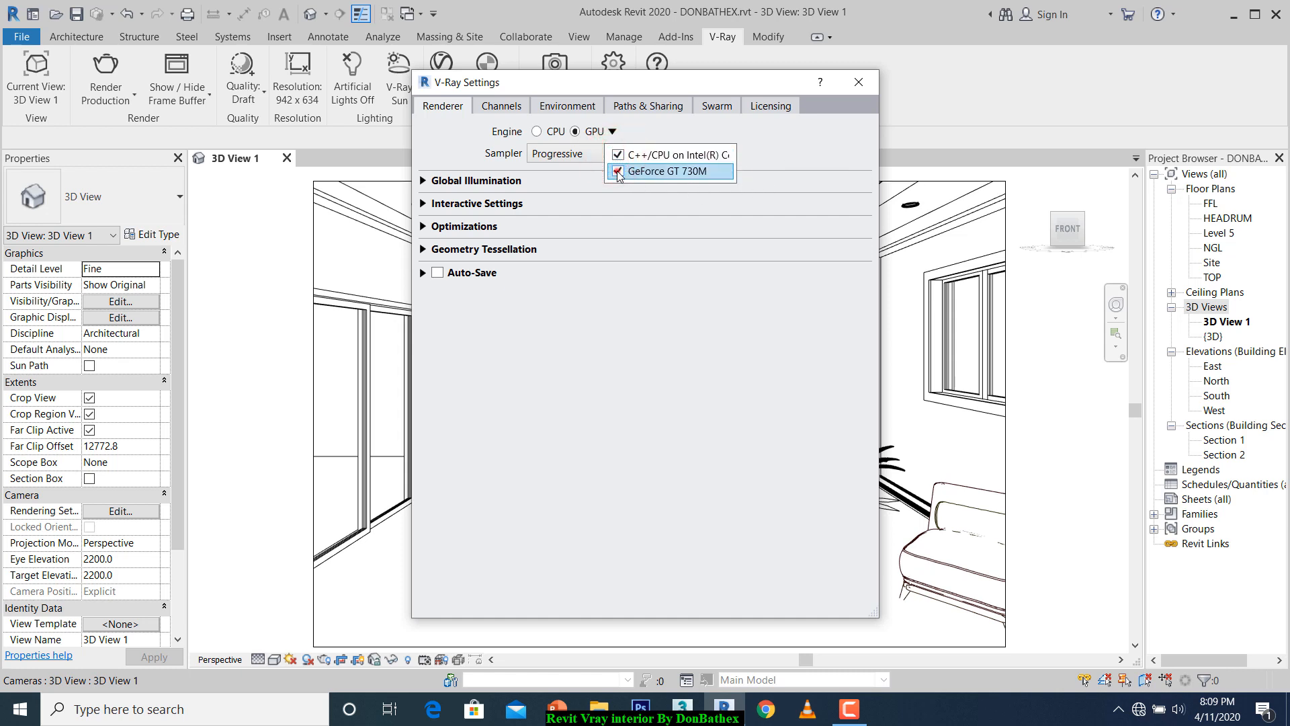
left_click(618, 172)
left_click(761, 147)
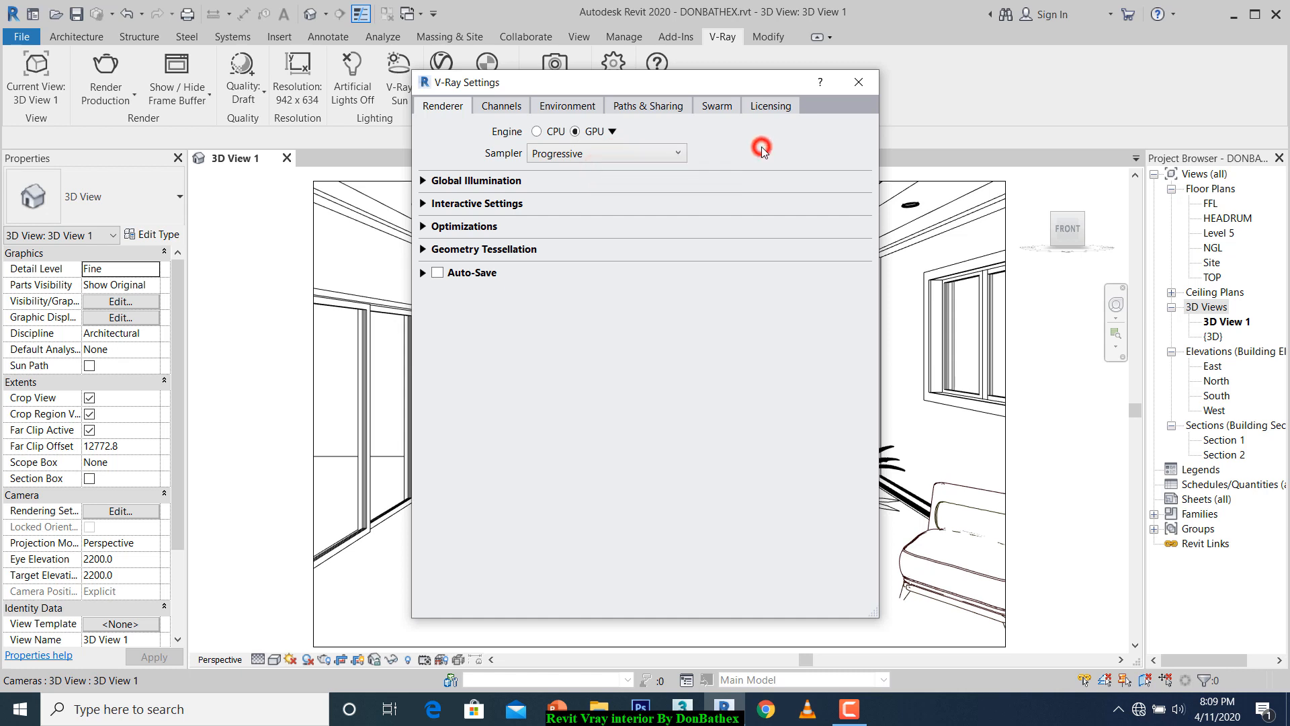
left_click(613, 133)
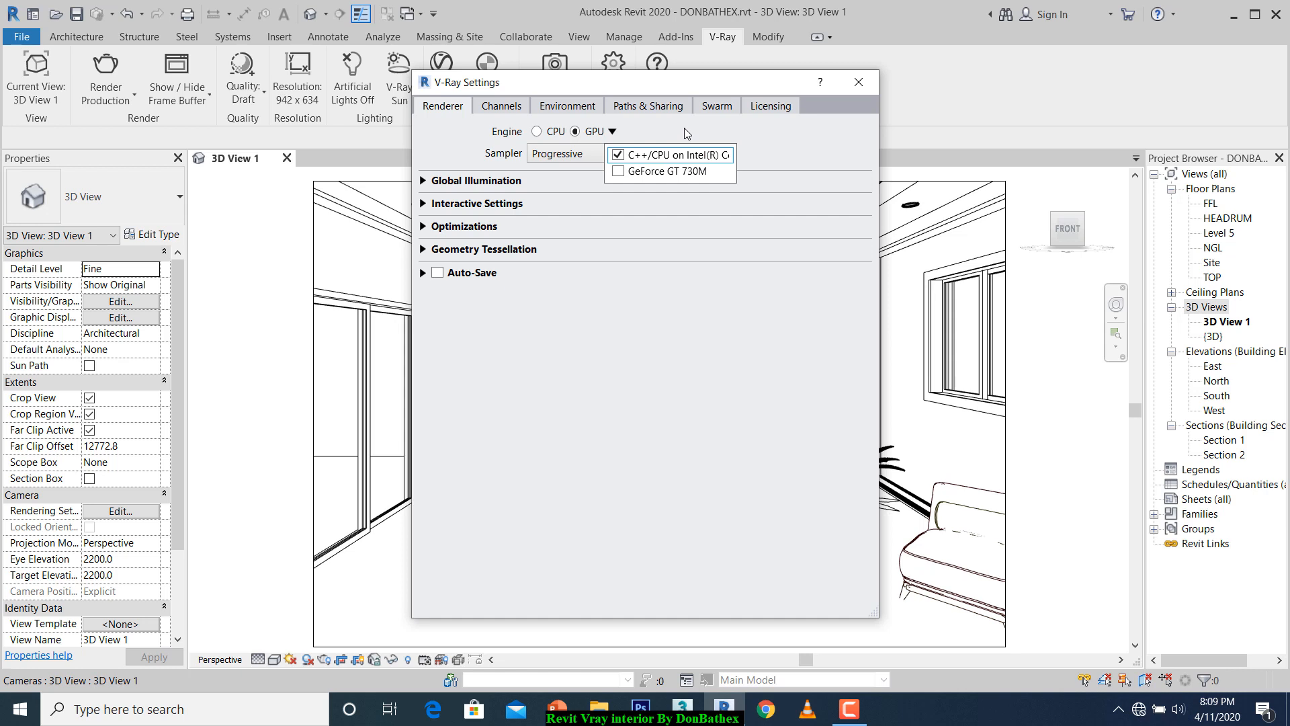
left_click(643, 129)
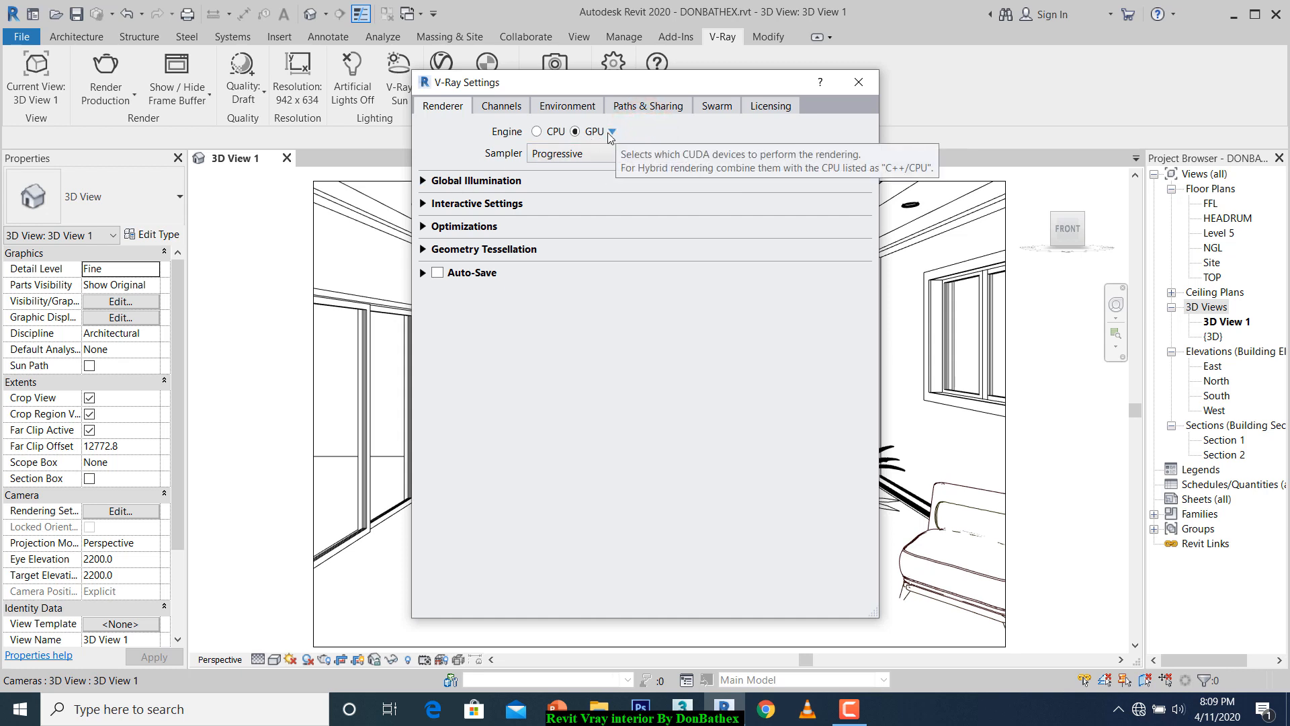
left_click(610, 131)
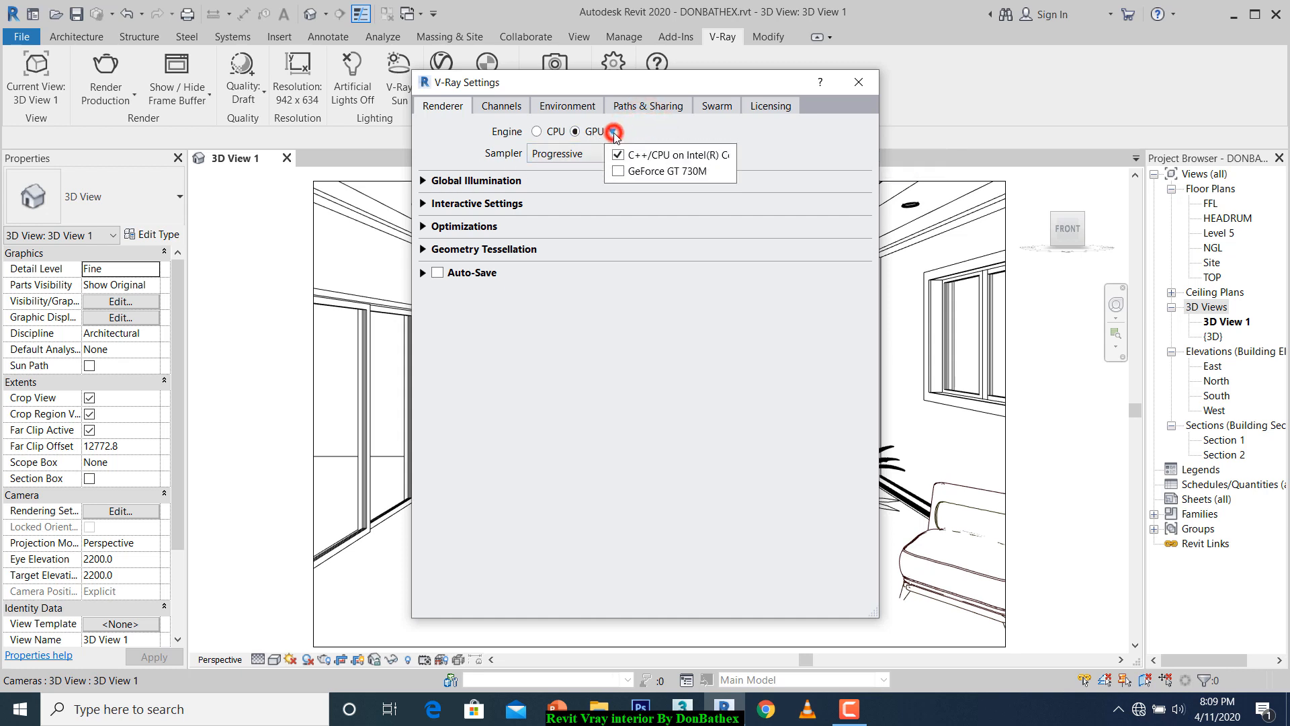
left_click(653, 128)
Enable Ambient Occlusion in V-Ray's Global Illumination settings.
left_click(423, 180)
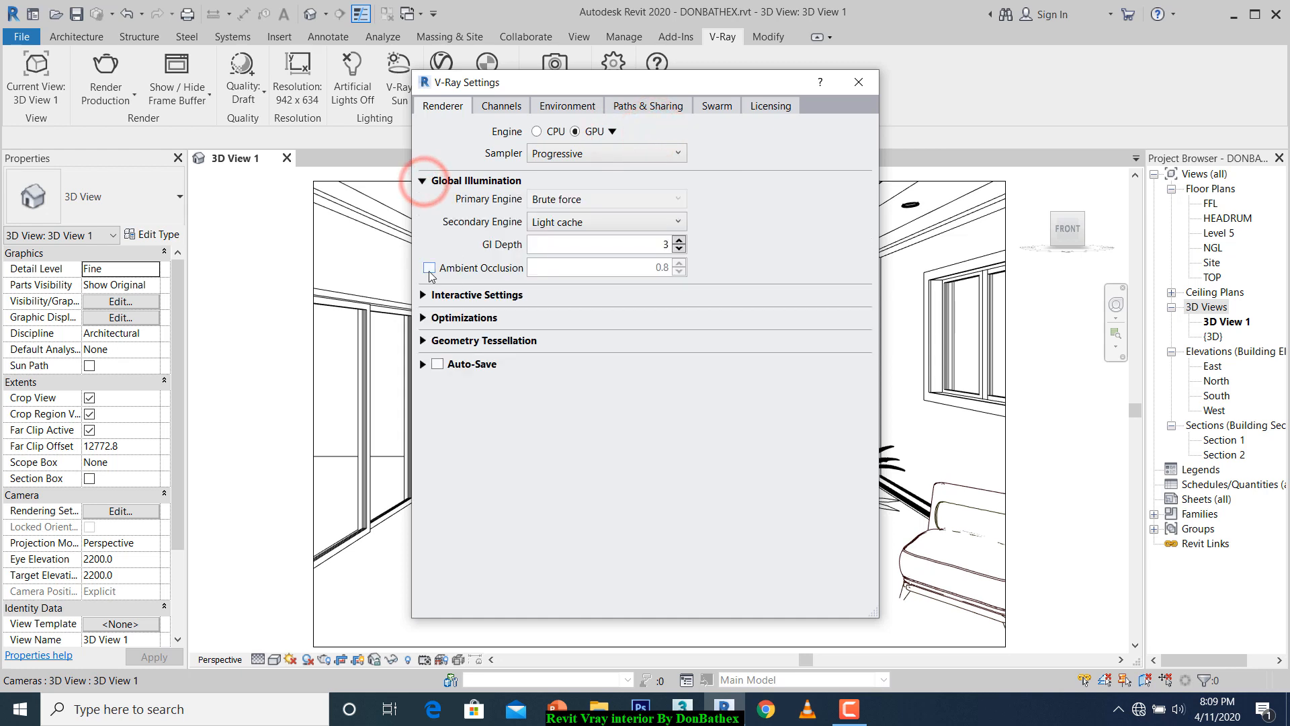
left_click(429, 268)
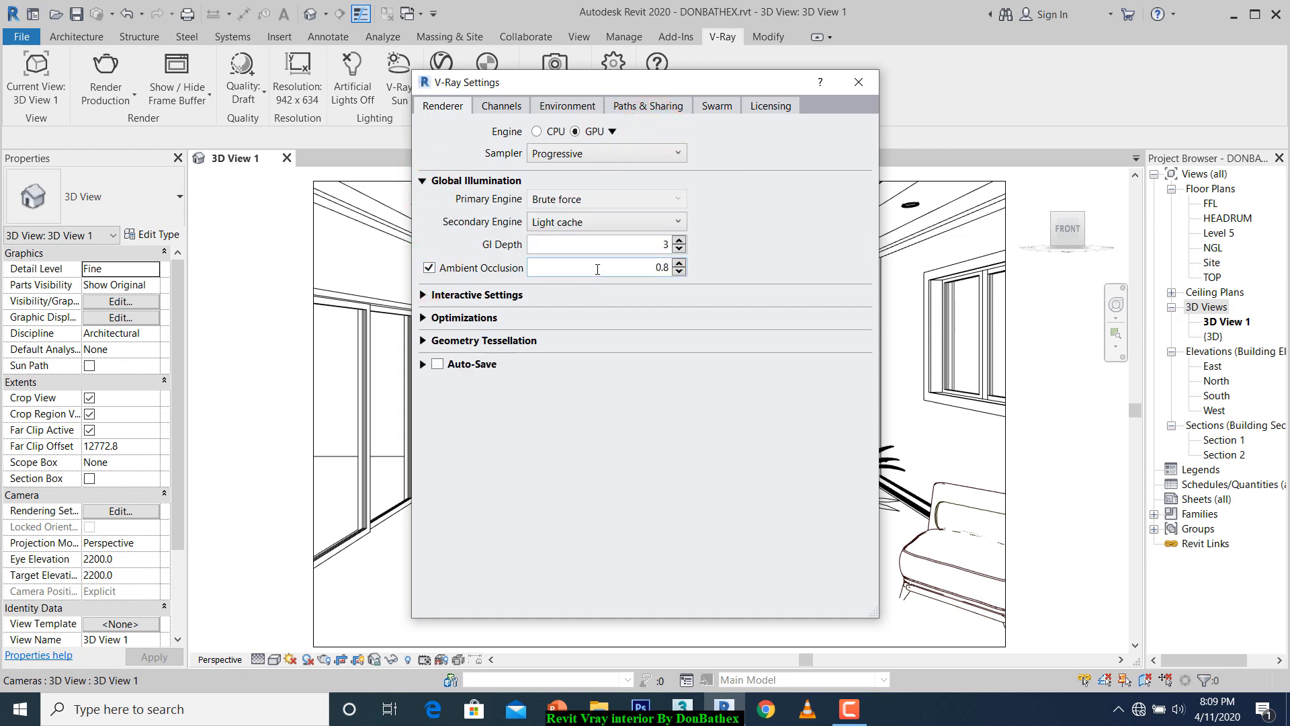
left_click(422, 181)
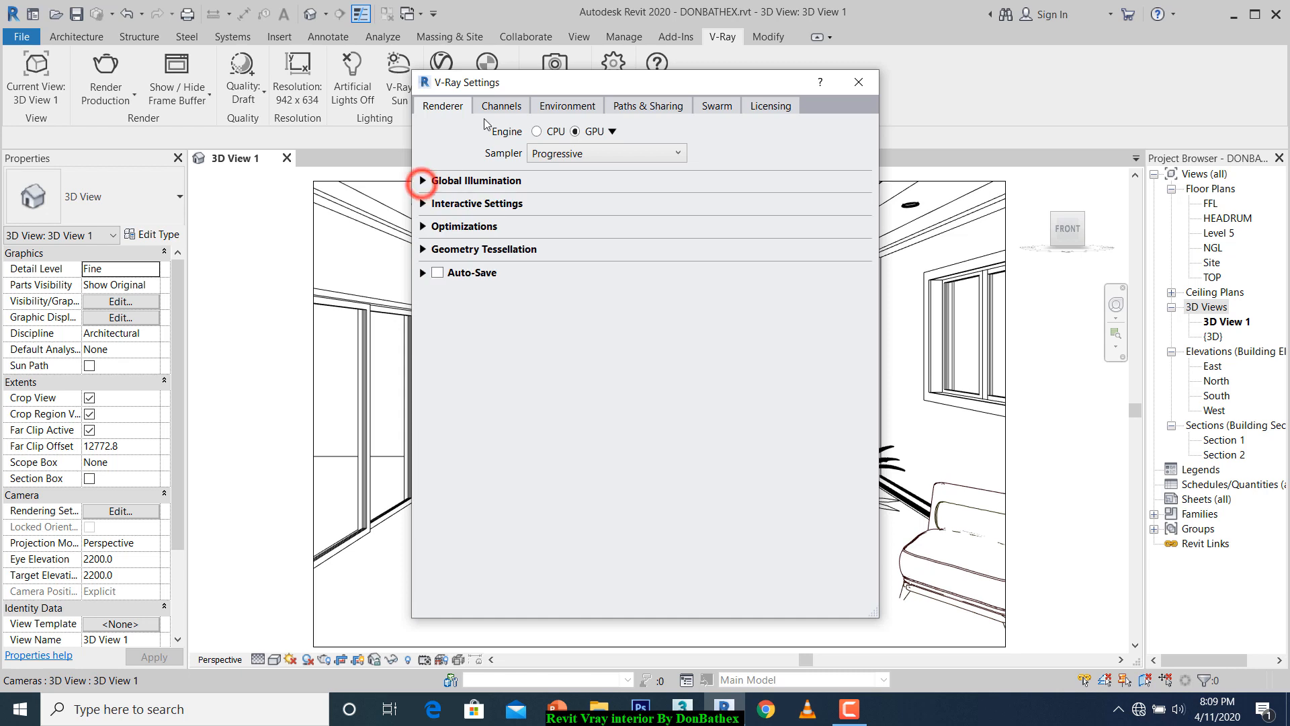
Enable the Denoiser among V-Ray's render channels and close the V-Ray settings.
left_click(494, 108)
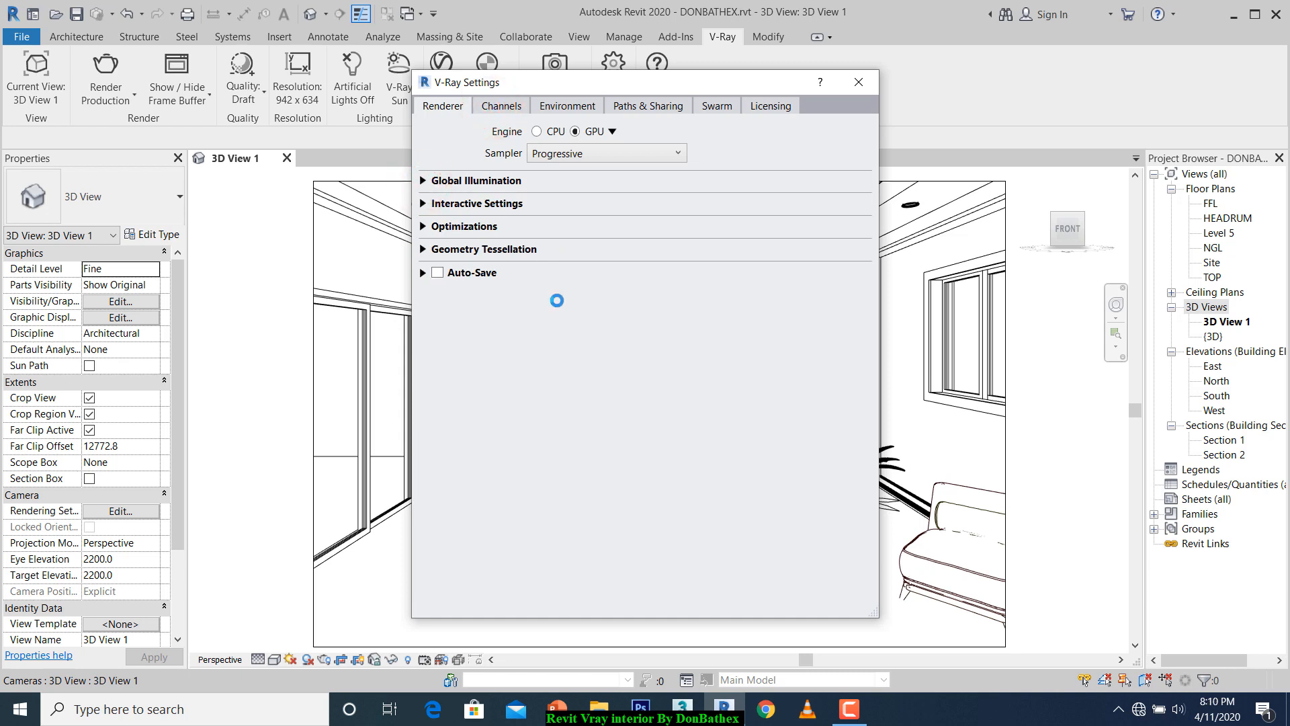
left_click(437, 332)
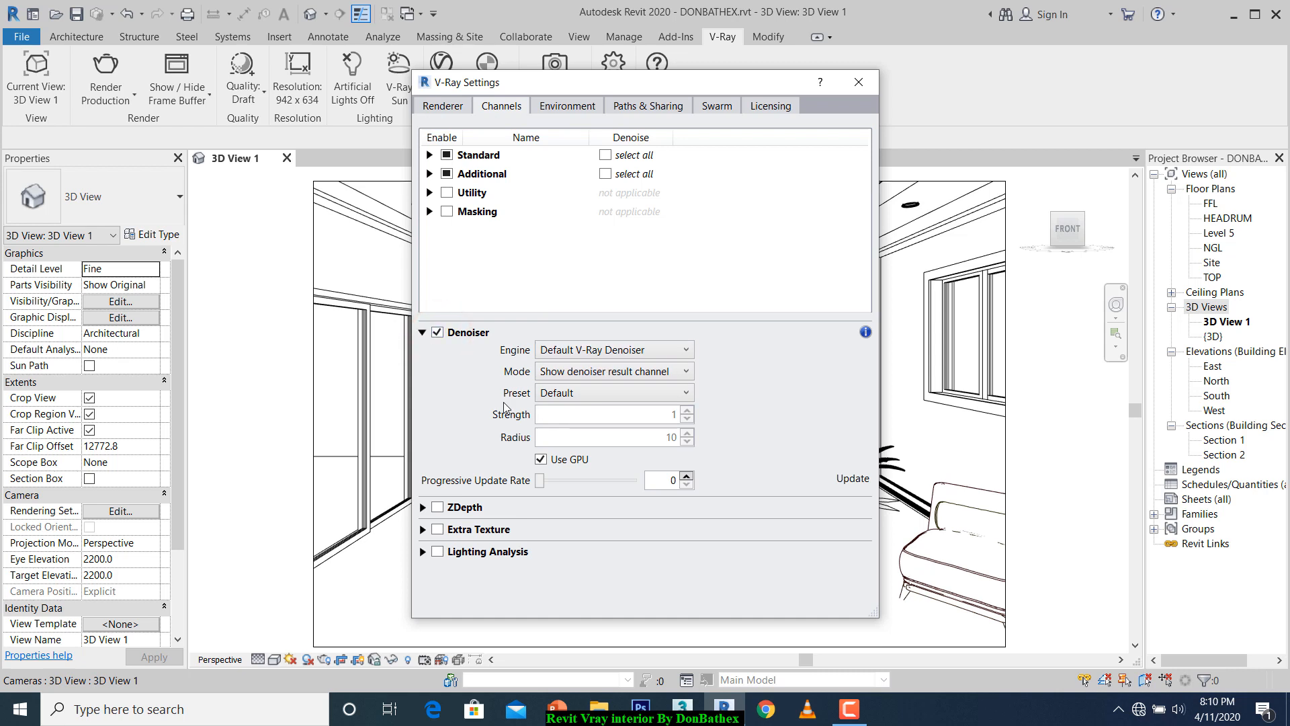
left_click(433, 105)
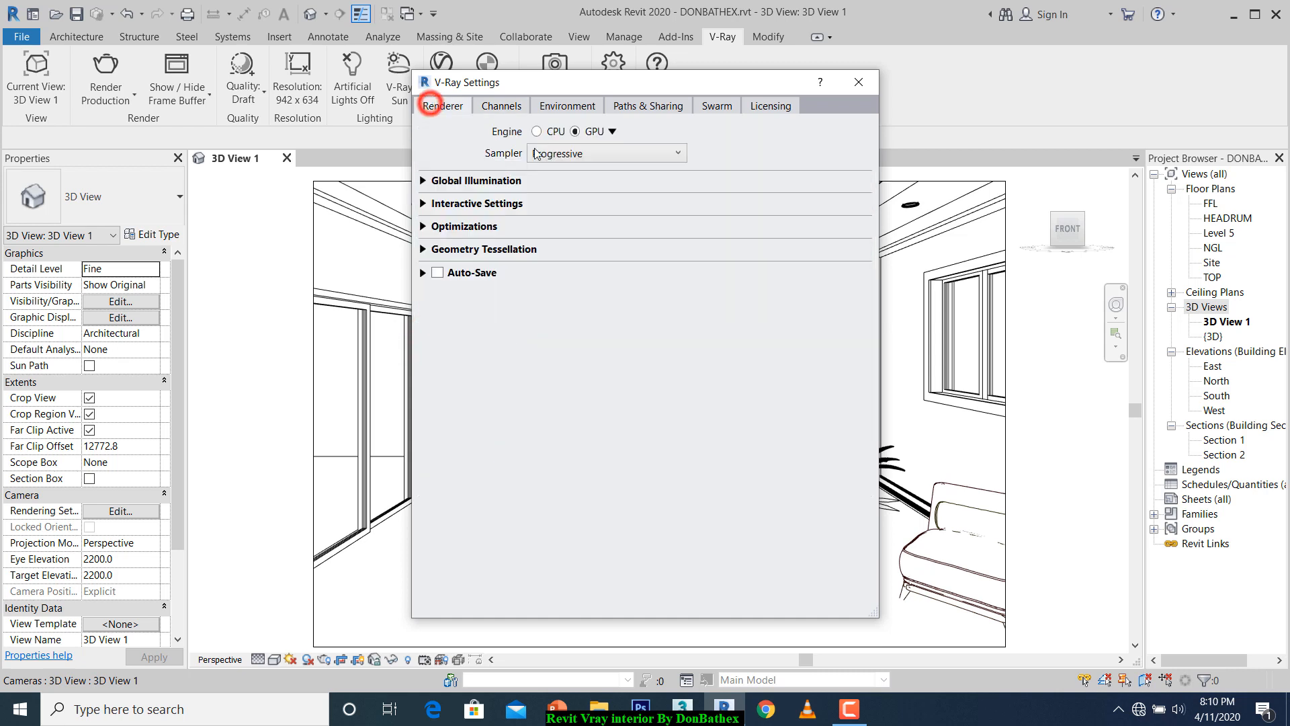
left_click(859, 82)
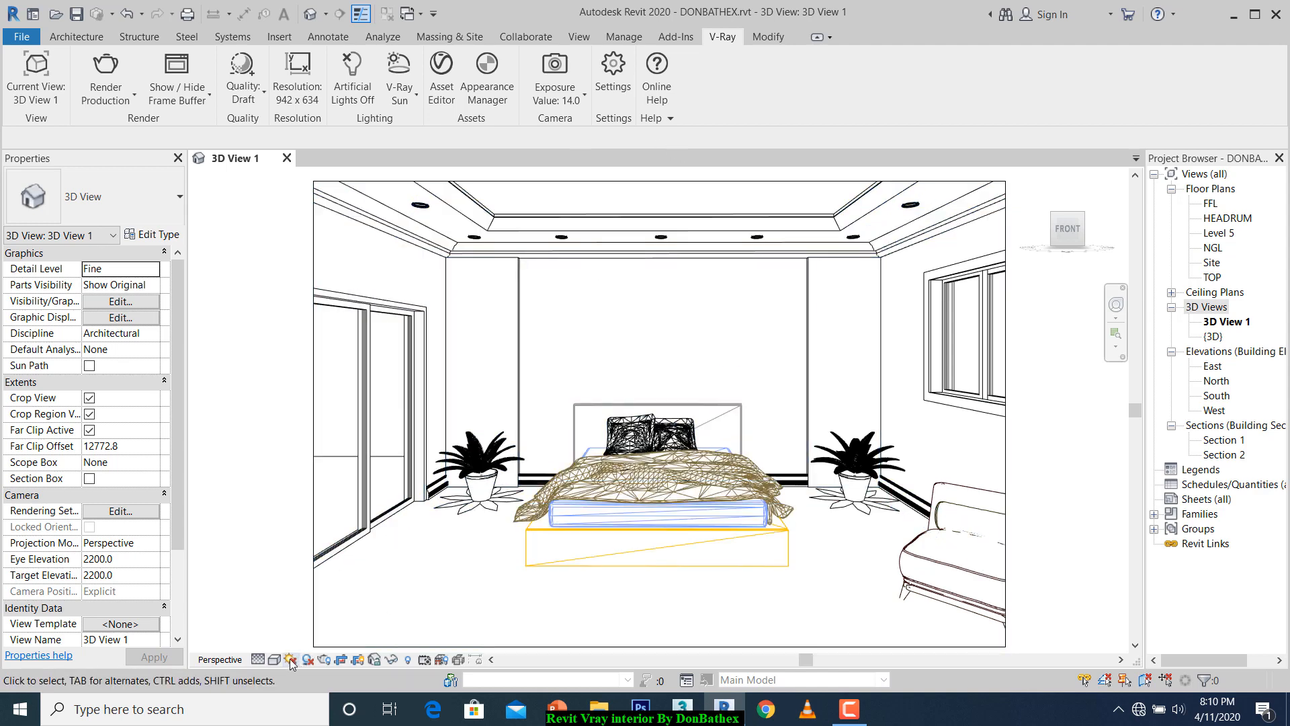
Open the V-Ray Appearance Manager, move it clear of the bed and filter its materials by "glass".
left_click(488, 91)
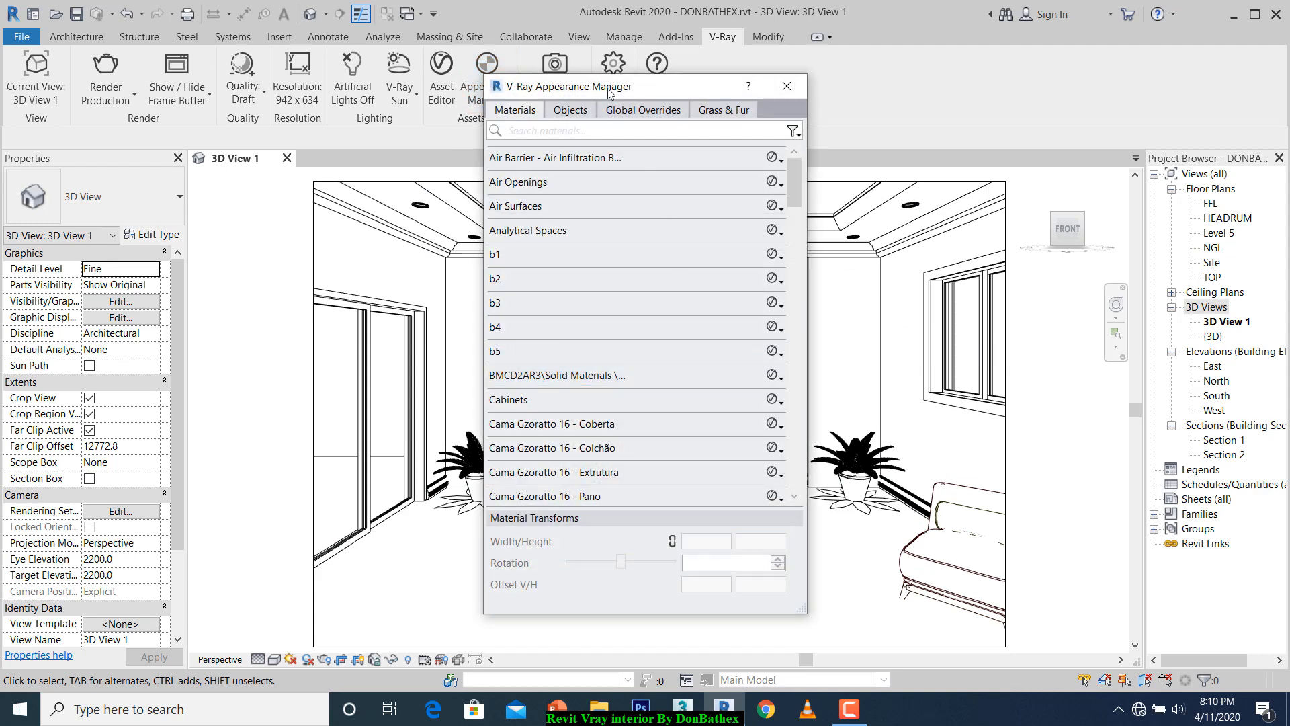
left_click_drag(608, 90, 980, 118)
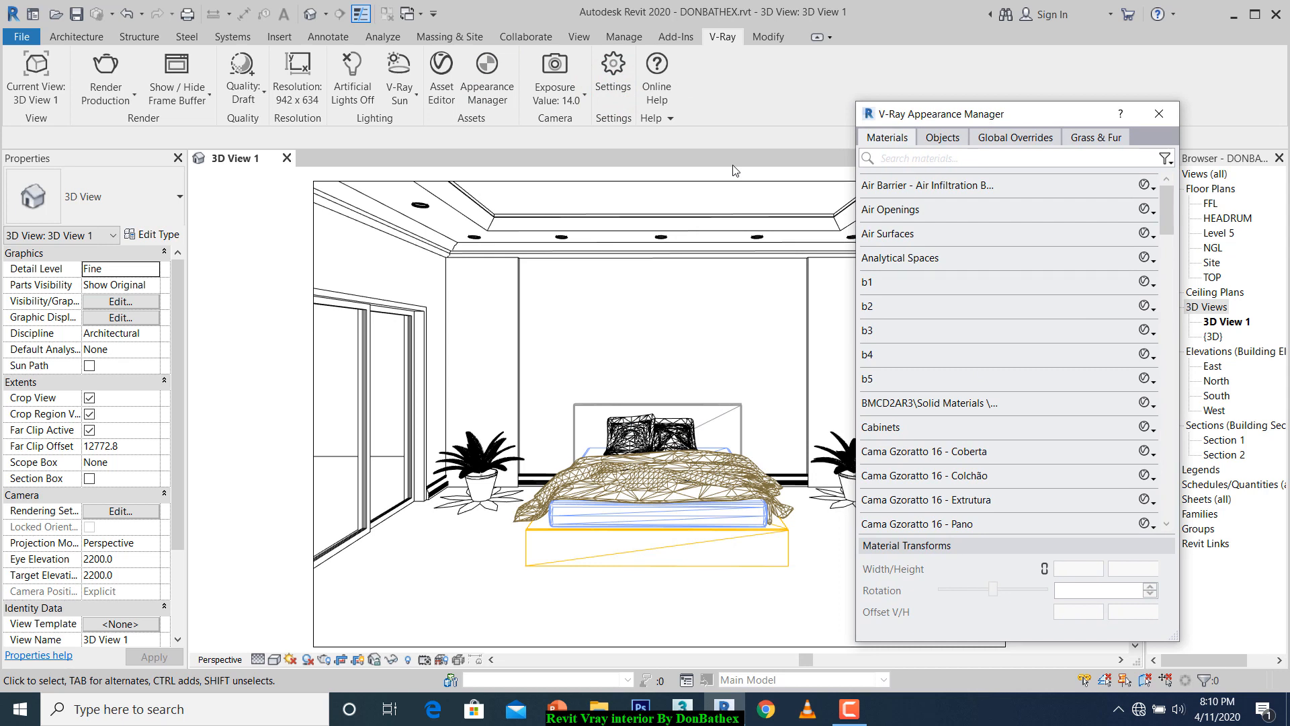
left_click(936, 156)
type("glass")
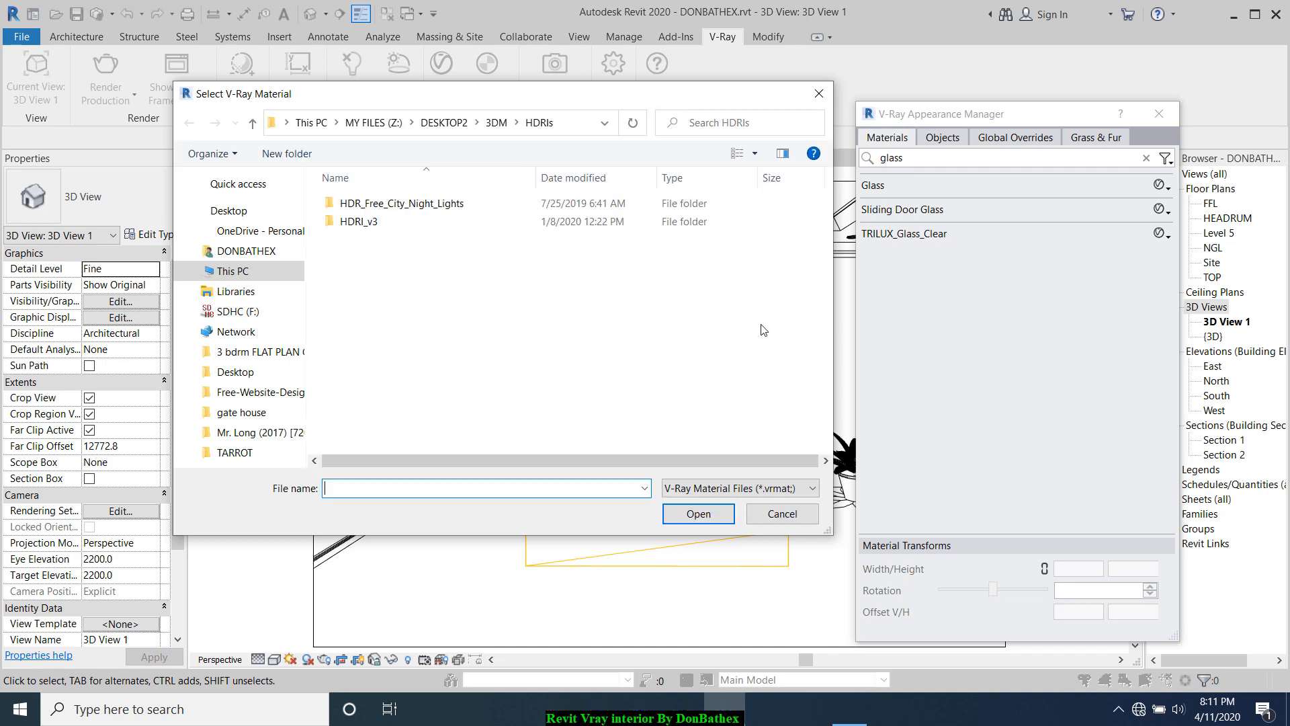
Browse to the V-Ray for Revit materials folder through the materials shortcut on the desktop.
left_click(223, 372)
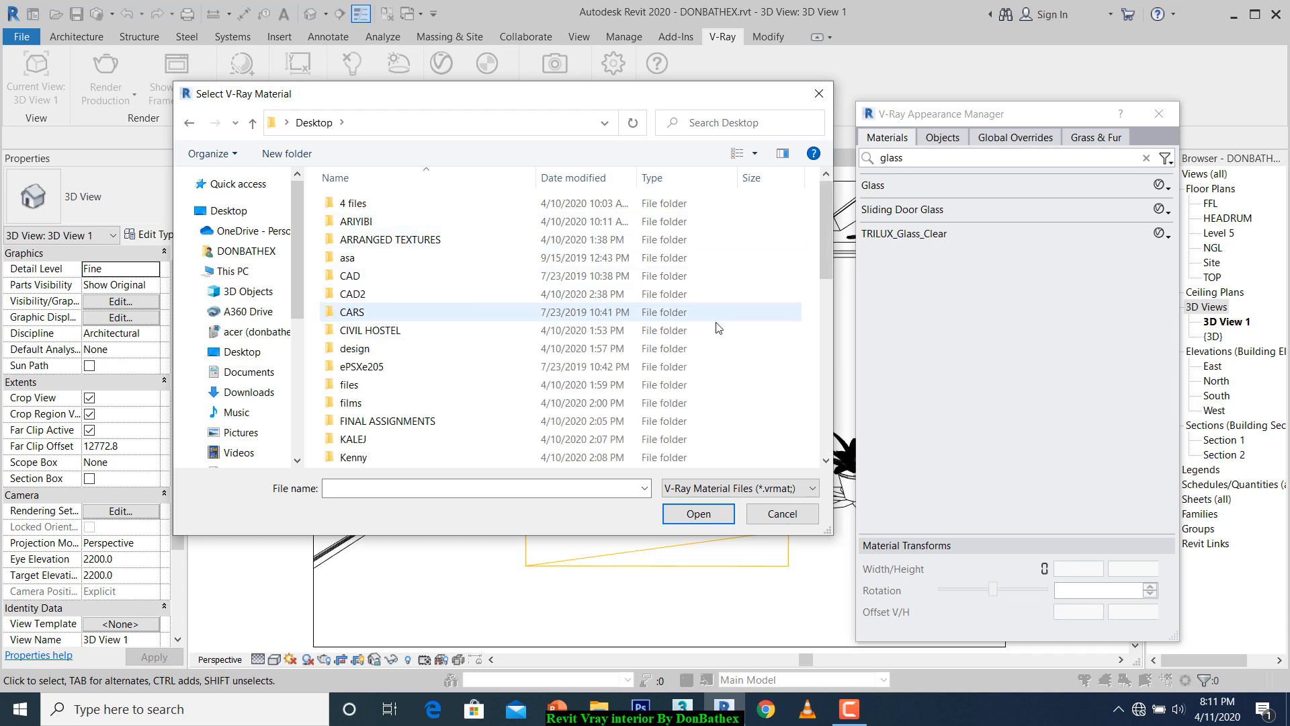
left_click(237, 352)
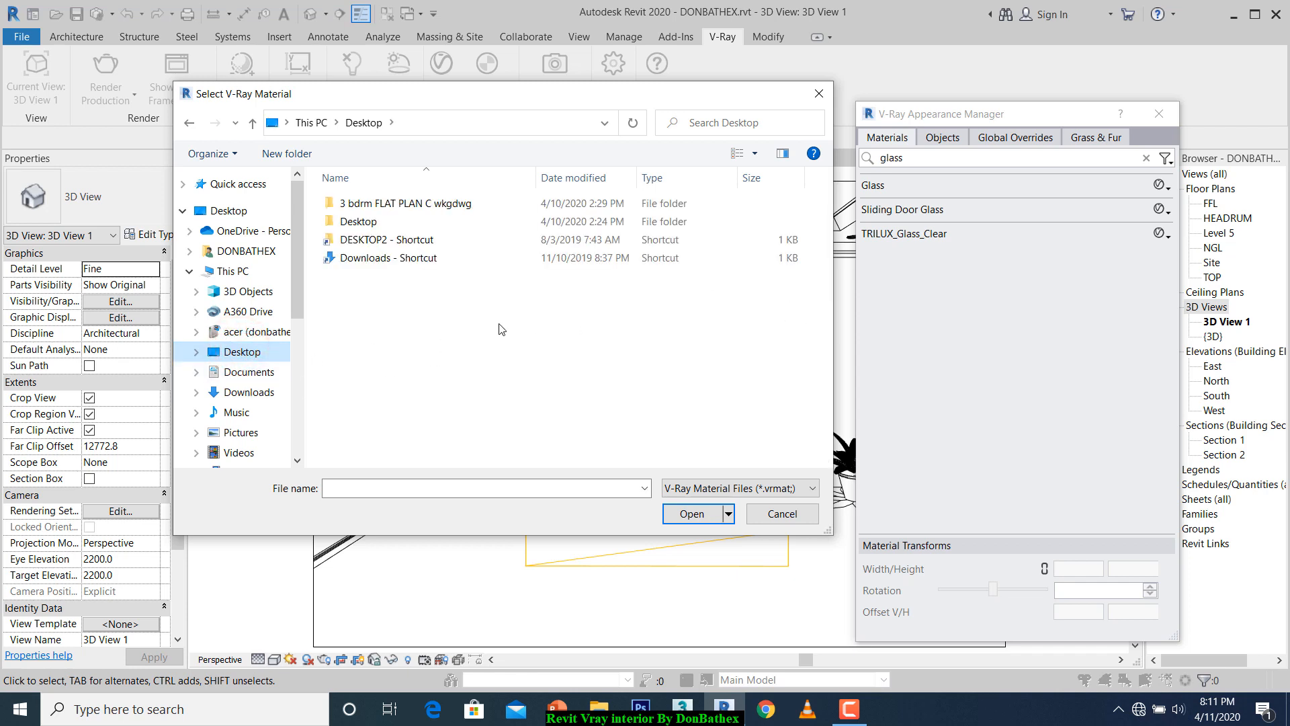
left_click(310, 266)
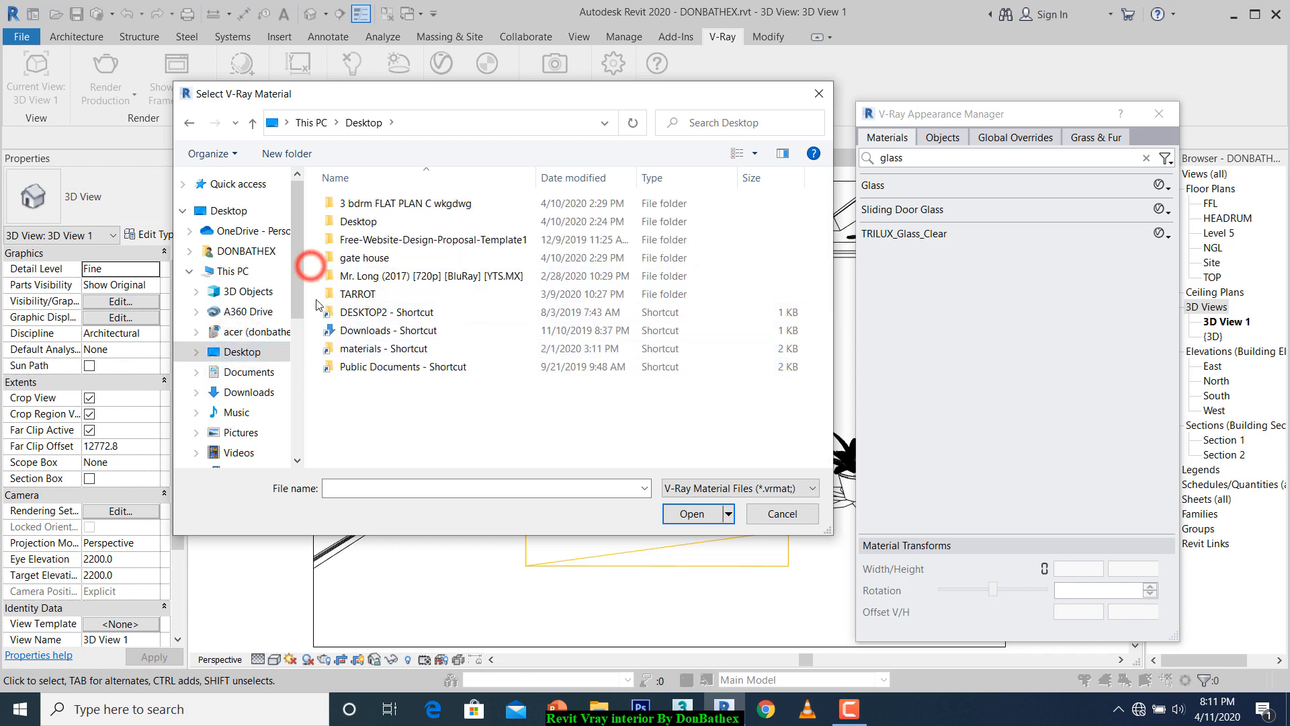
left_click(348, 350)
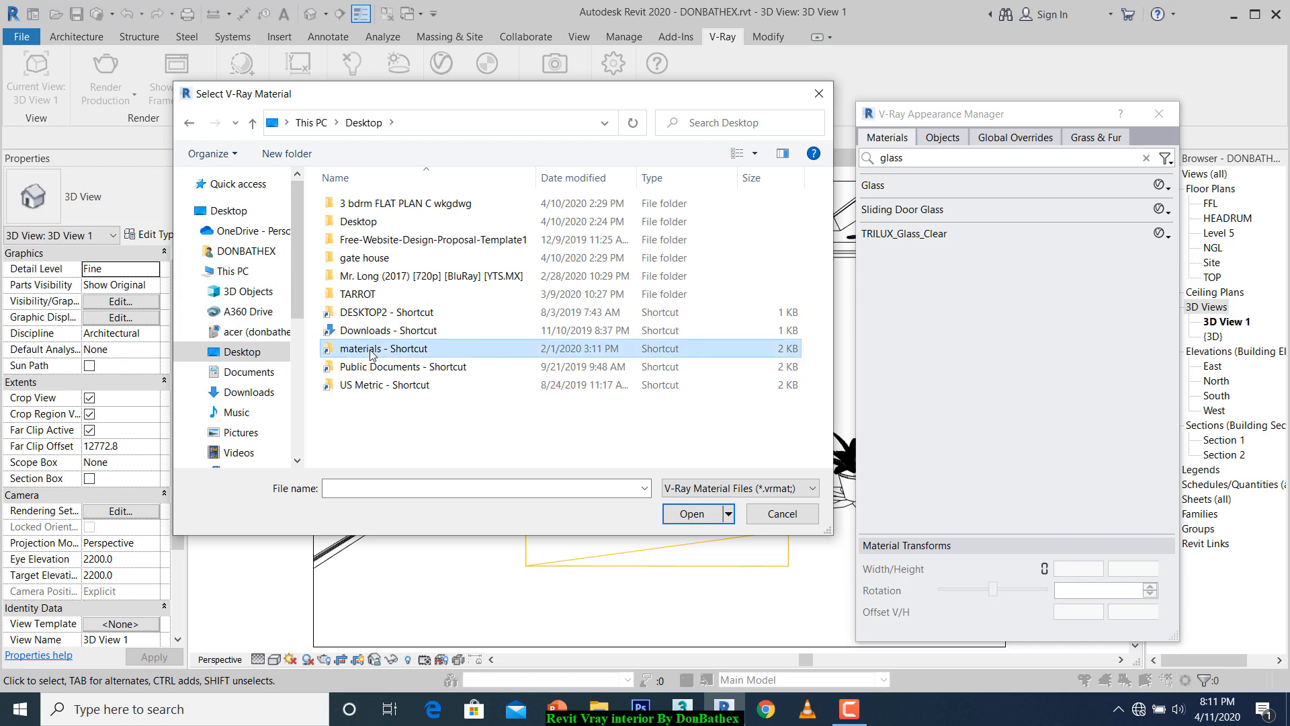
left_click(371, 354)
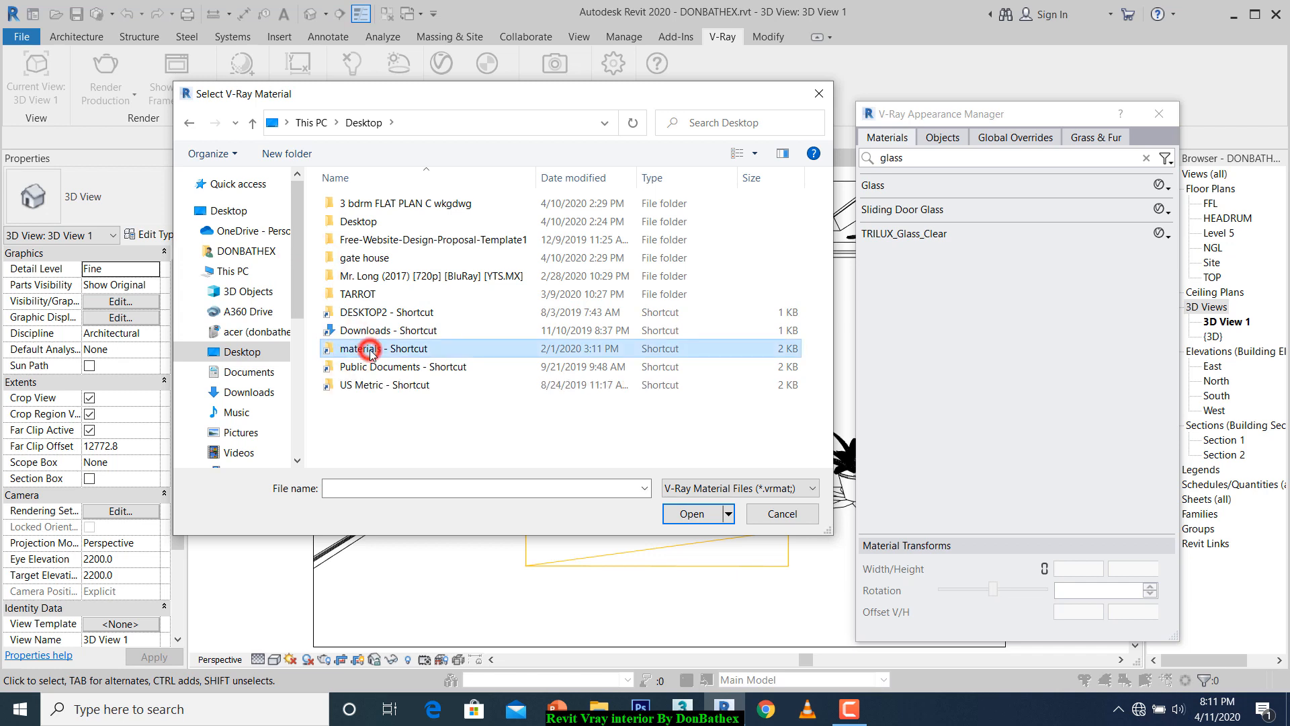
left_click(510, 349)
left_click(477, 353)
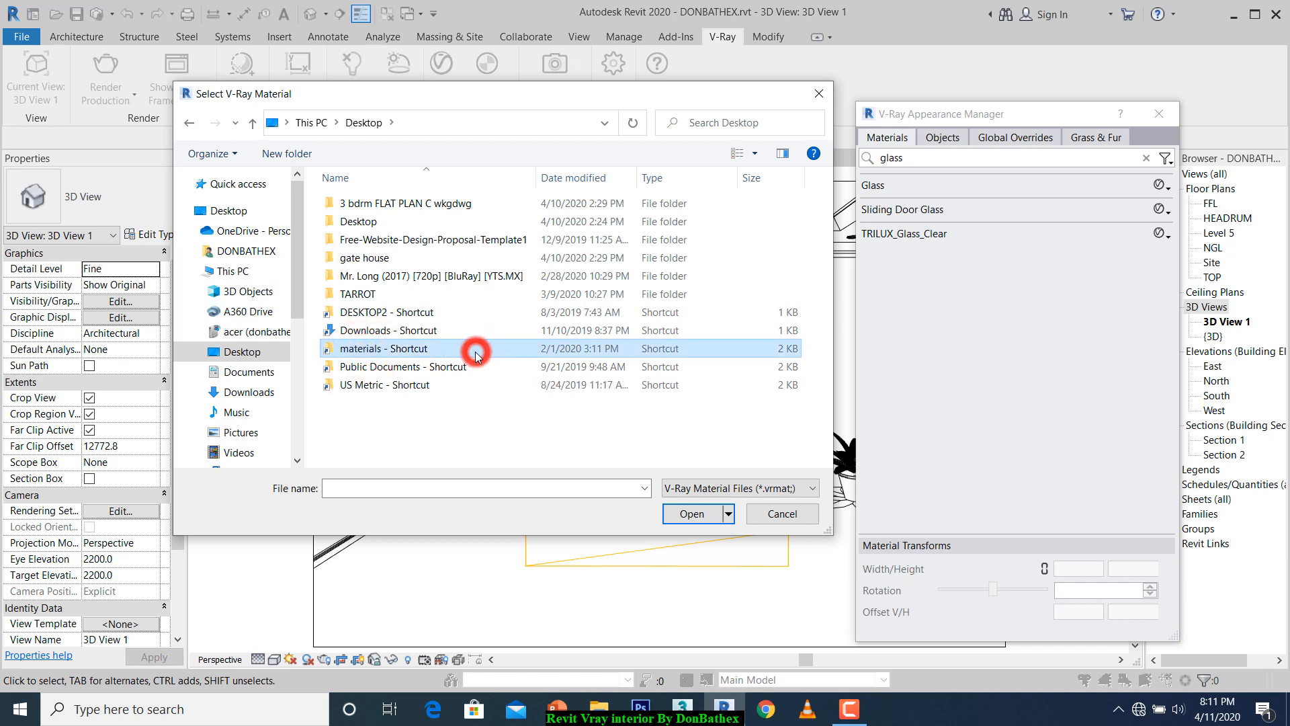
double_click(378, 356)
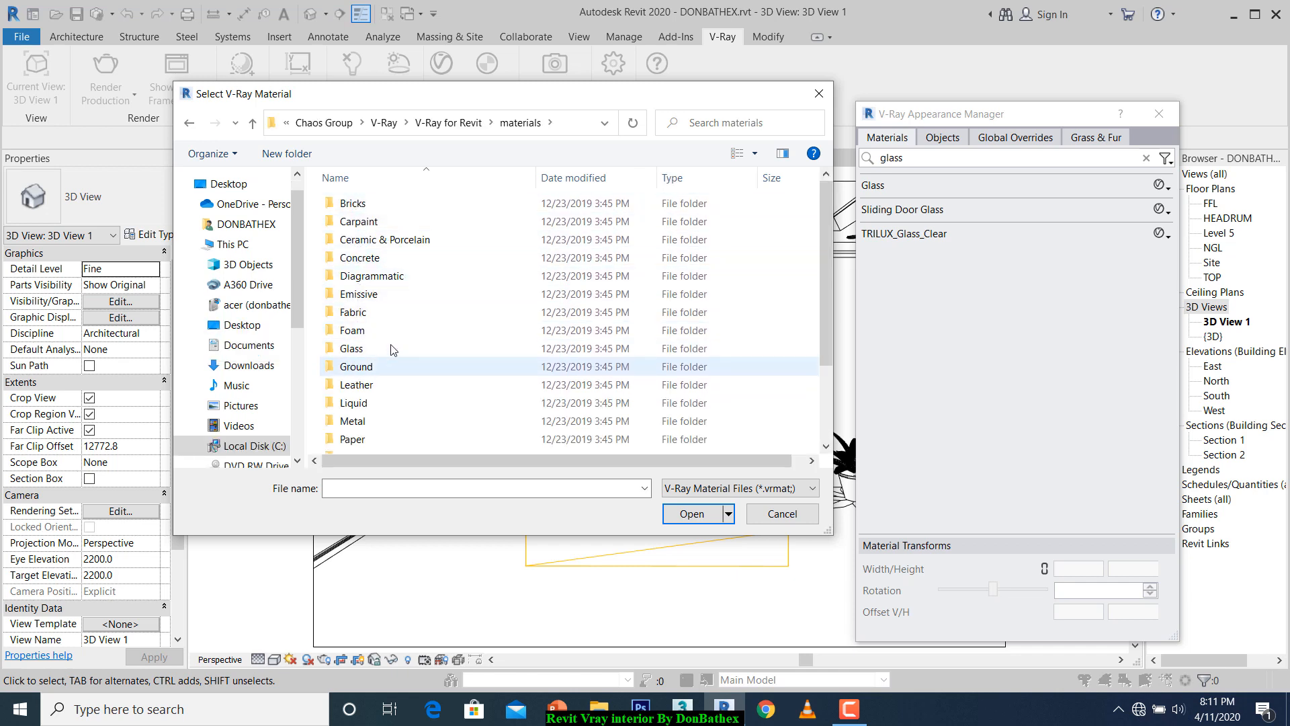
Assign Glass.vrmat from the V-Ray Glass folder to the Glass material.
scroll(383, 377, "down", 2)
scroll(380, 413, "up", 2)
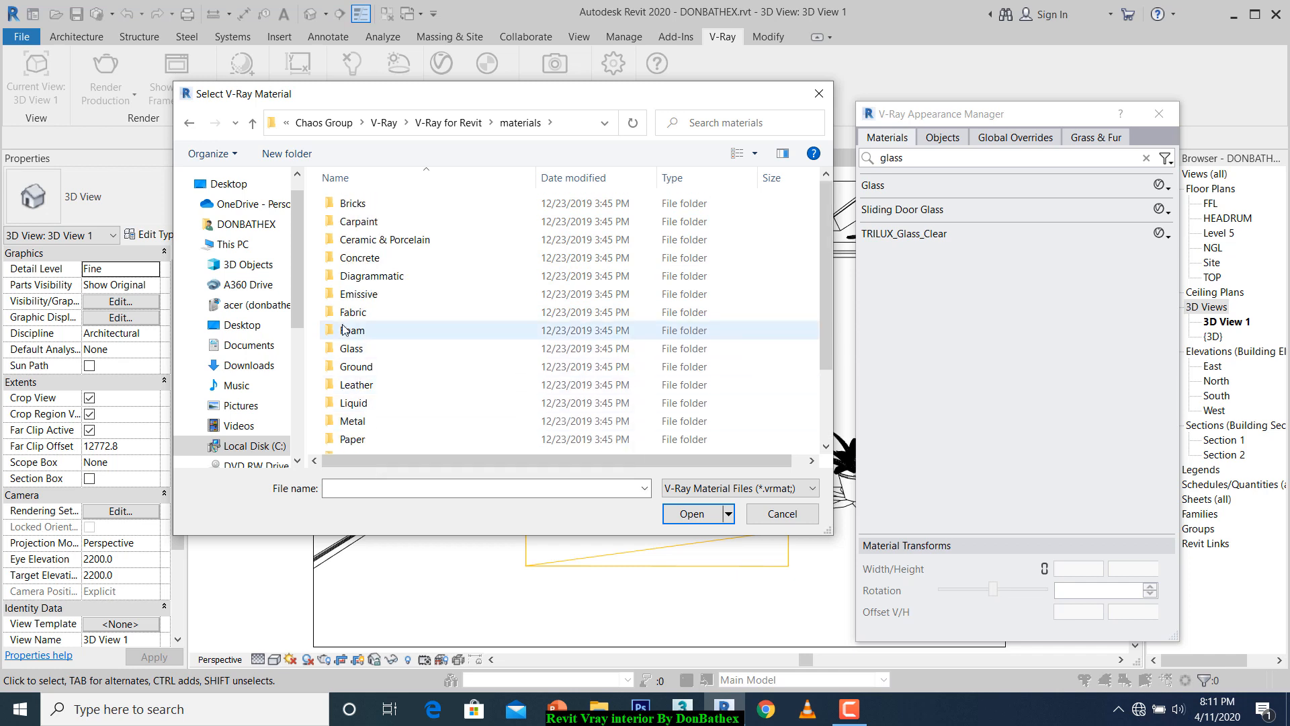
left_click(355, 351)
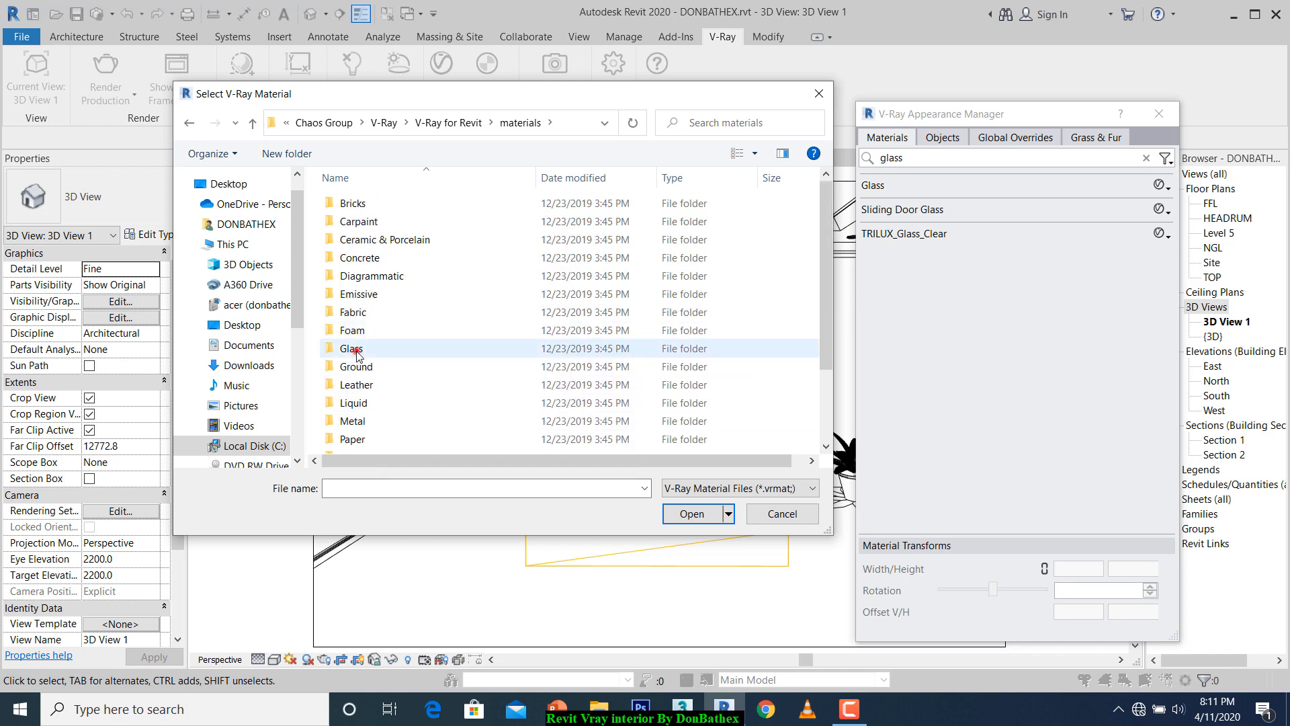
double_click(356, 351)
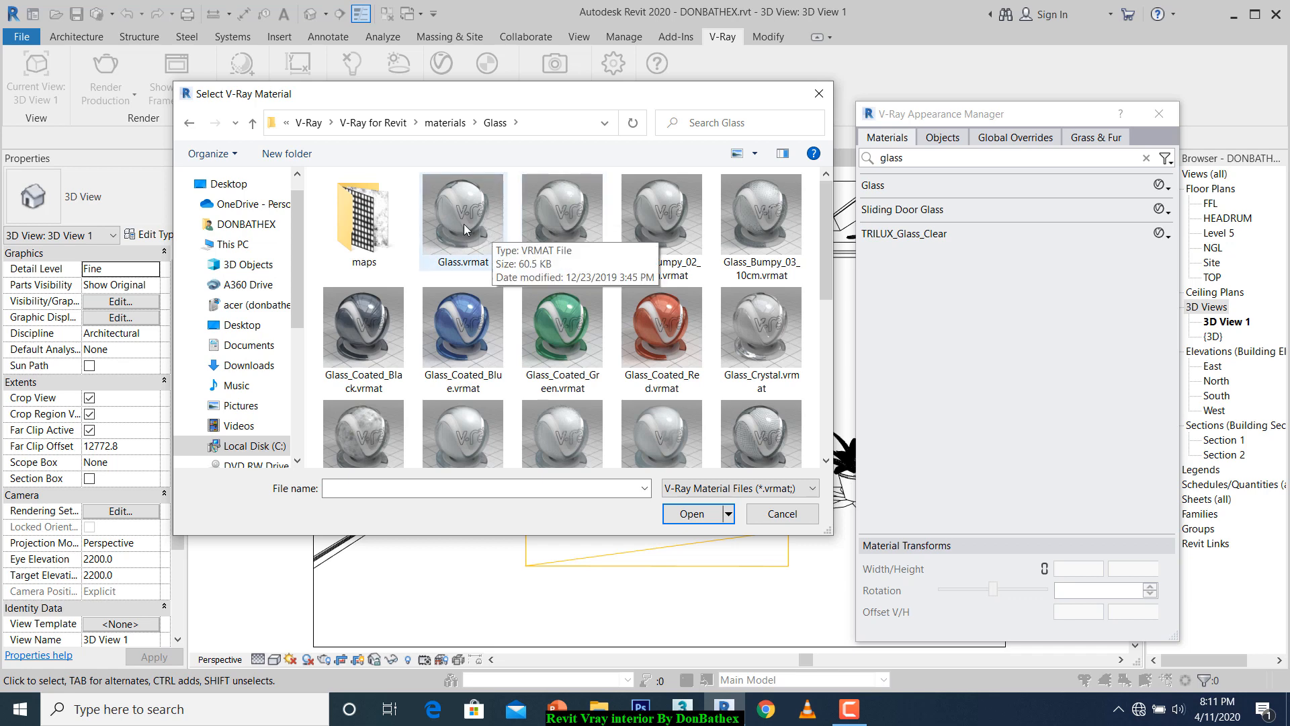
left_click(464, 225)
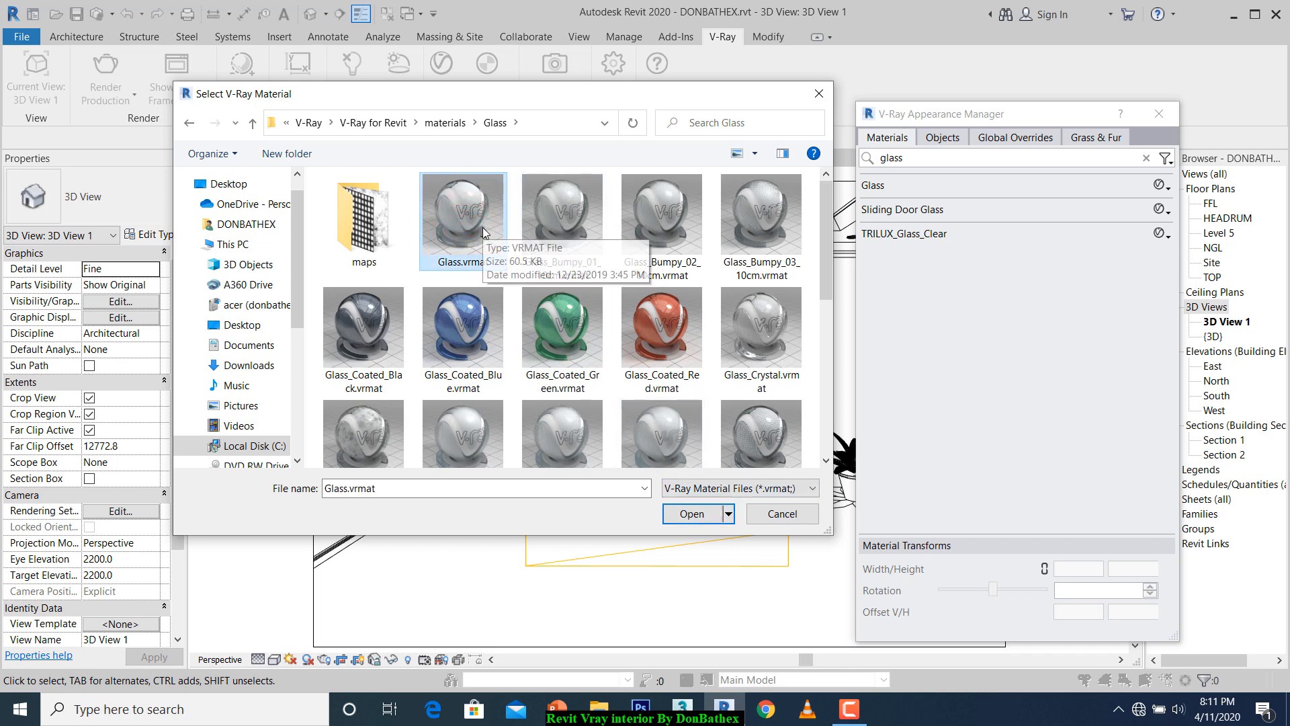
double_click(483, 227)
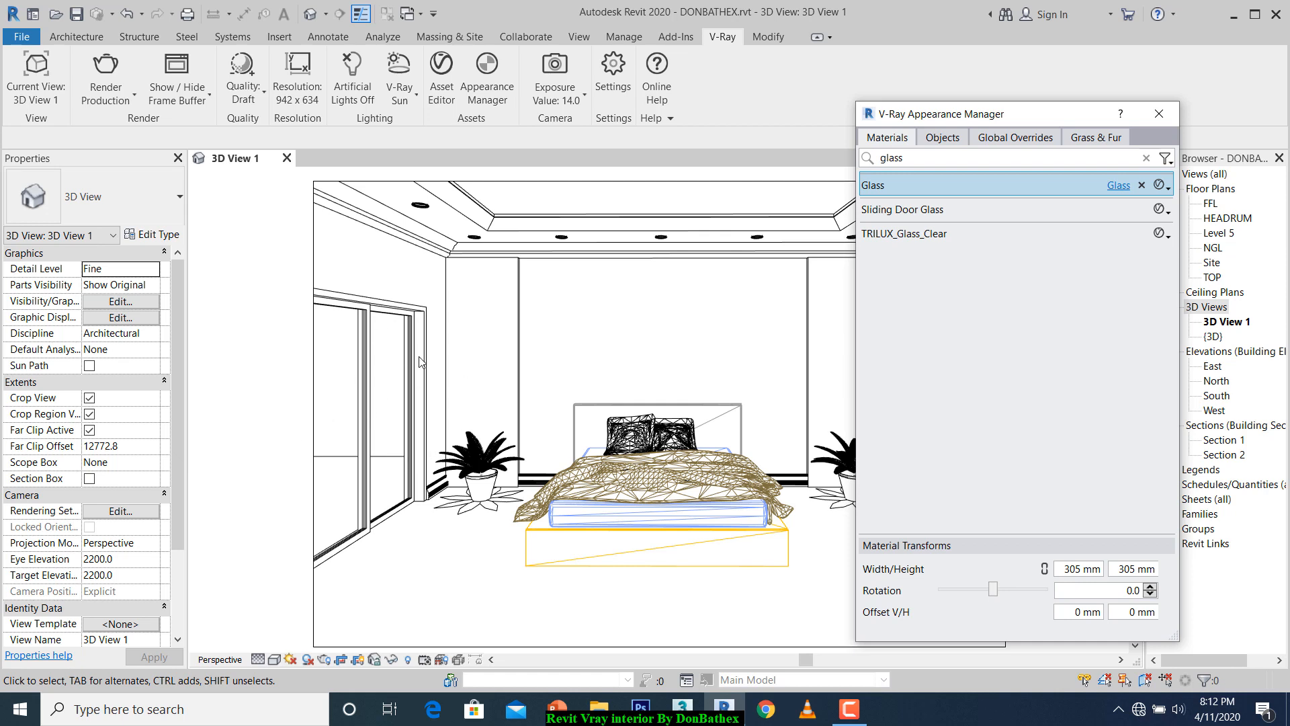
Filter the materials by "sash" and assign the V-Ray Aluminum_Anodized_Clear material to Sash.
double_click(918, 157)
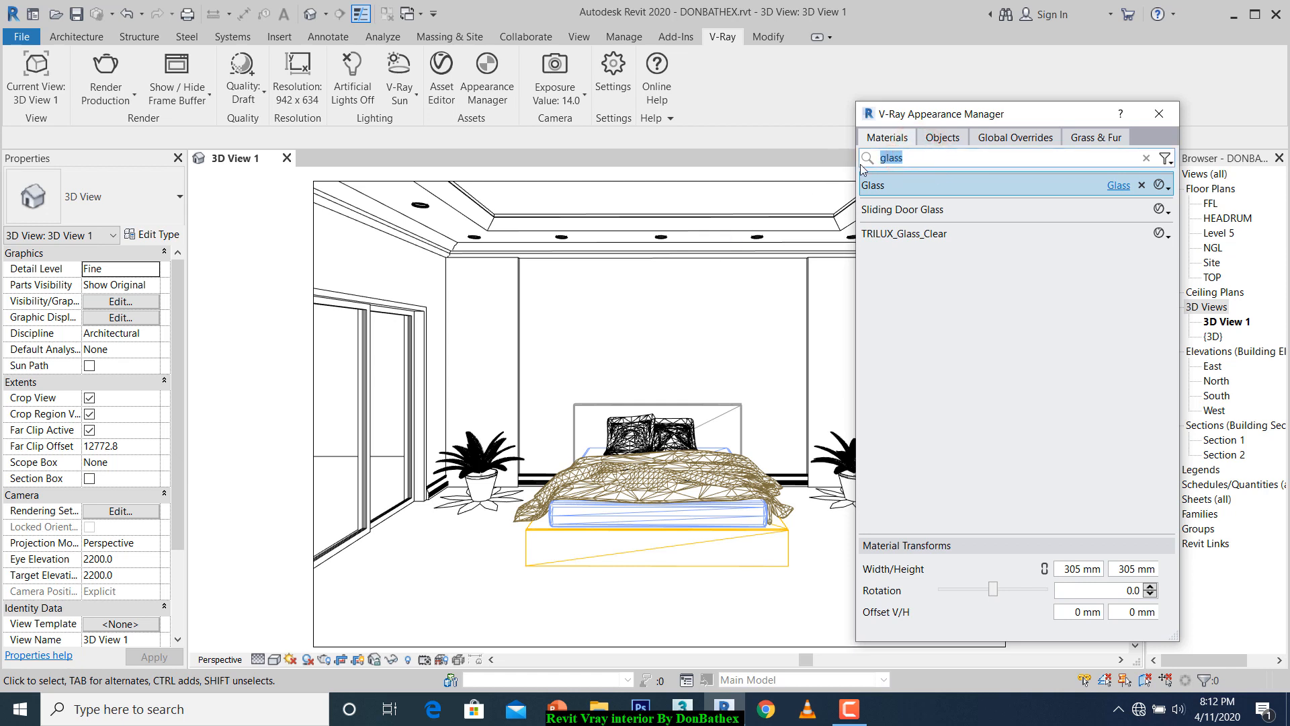
type("sash")
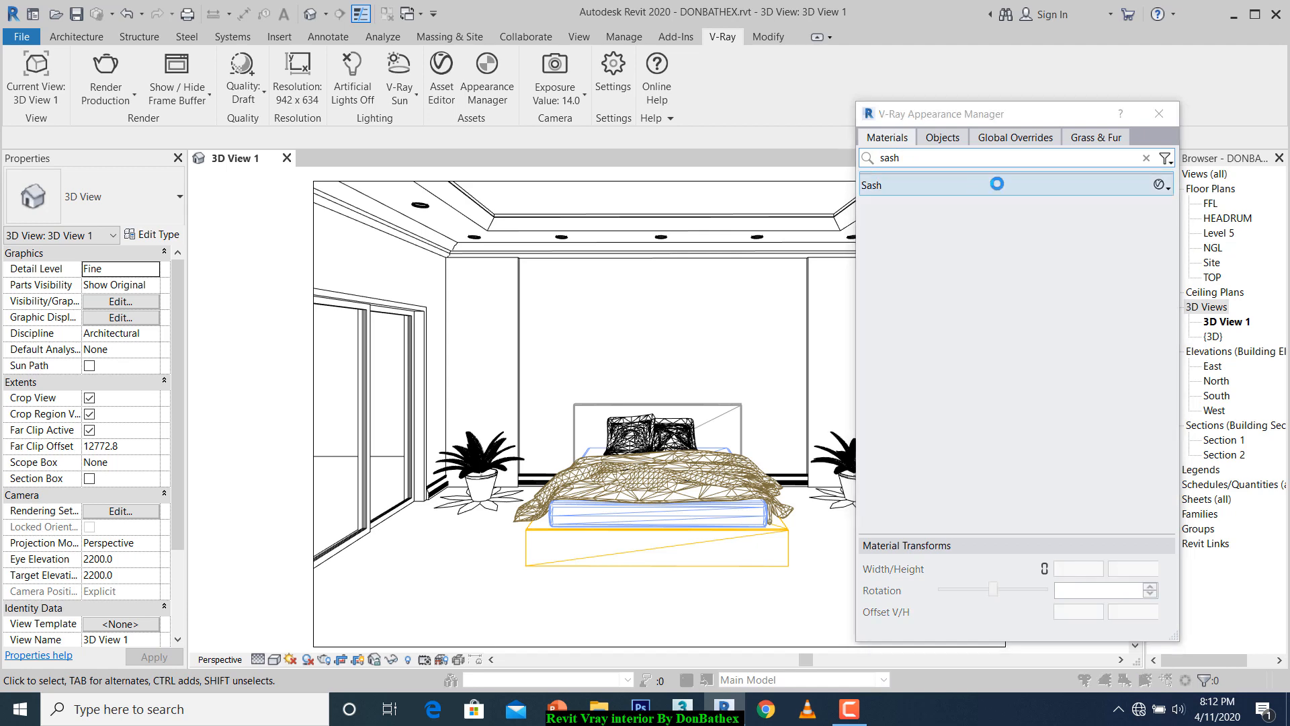
left_click(446, 123)
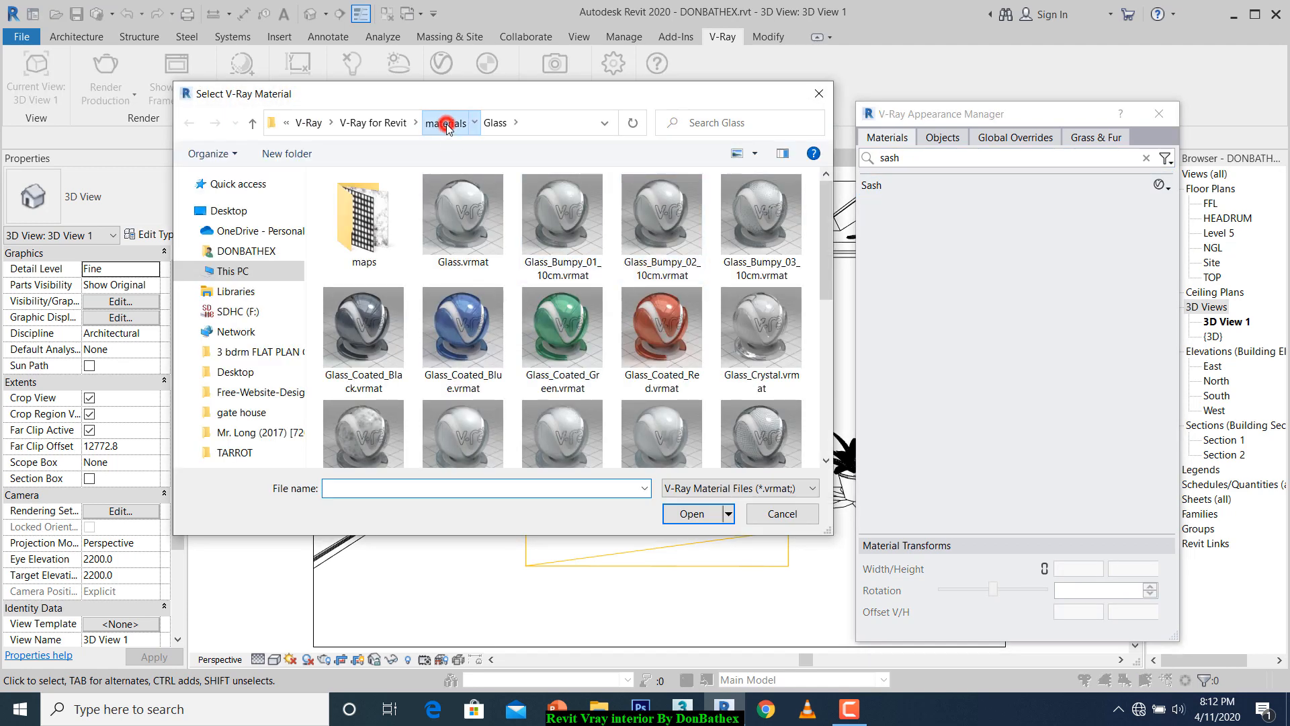
scroll(393, 376, "down", 2)
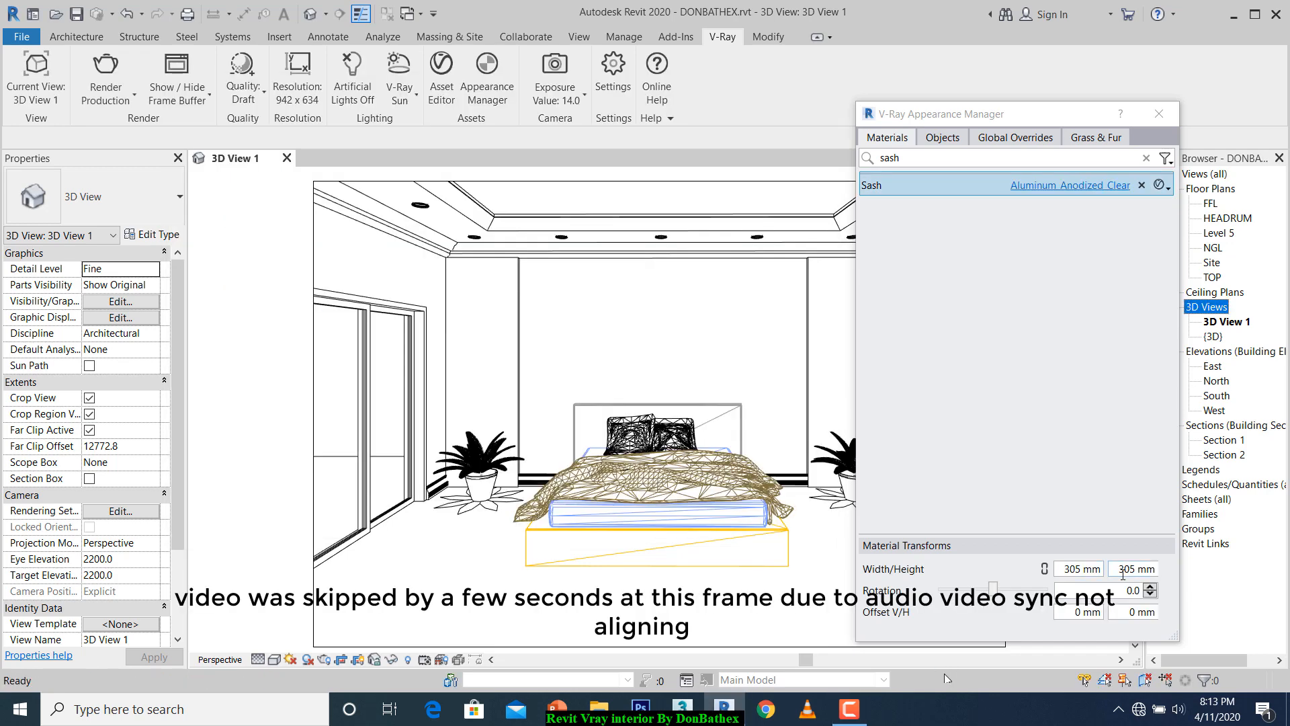
Set the texture width and height of the Sash material to 905 mm each.
left_click(1068, 569)
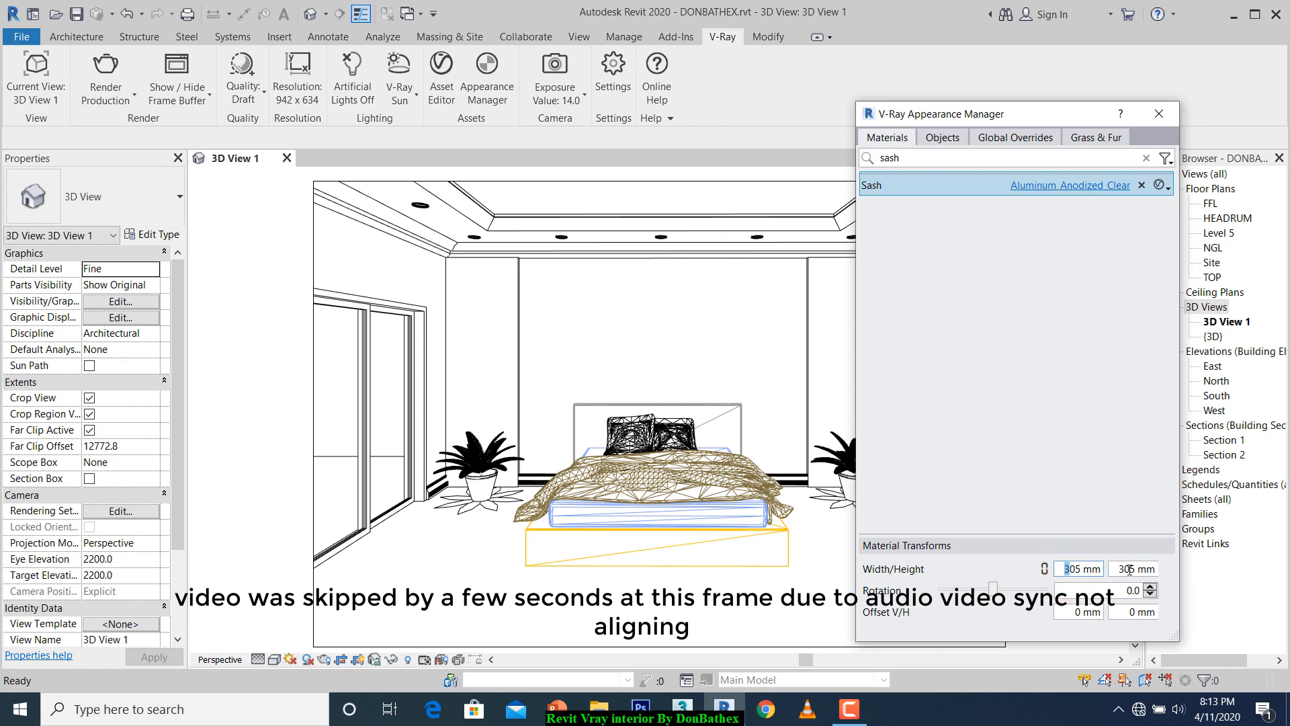
left_click_drag(1125, 570, 1117, 572)
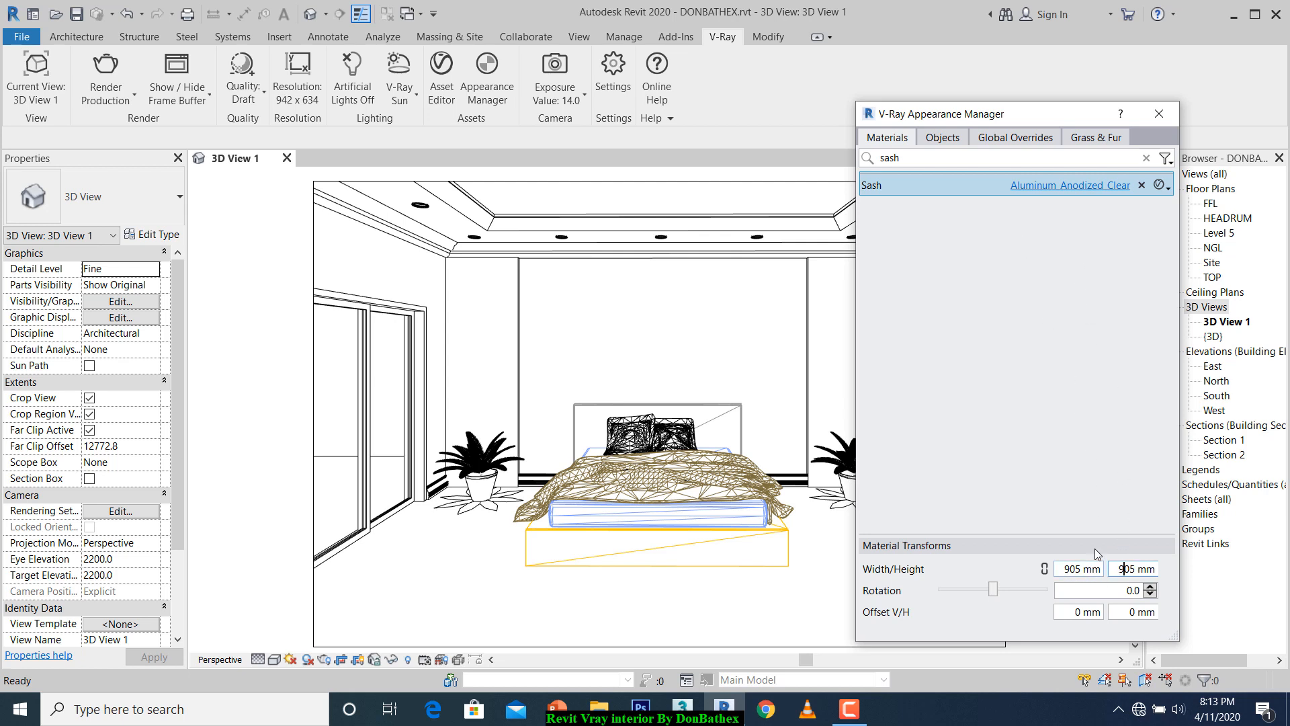
left_click(941, 255)
Filter the materials by "white" and assign WallPaint_FineGrain_01_White_1m.vrmat from the WallPaint & Wallpaper folder to the white material.
double_click(894, 157)
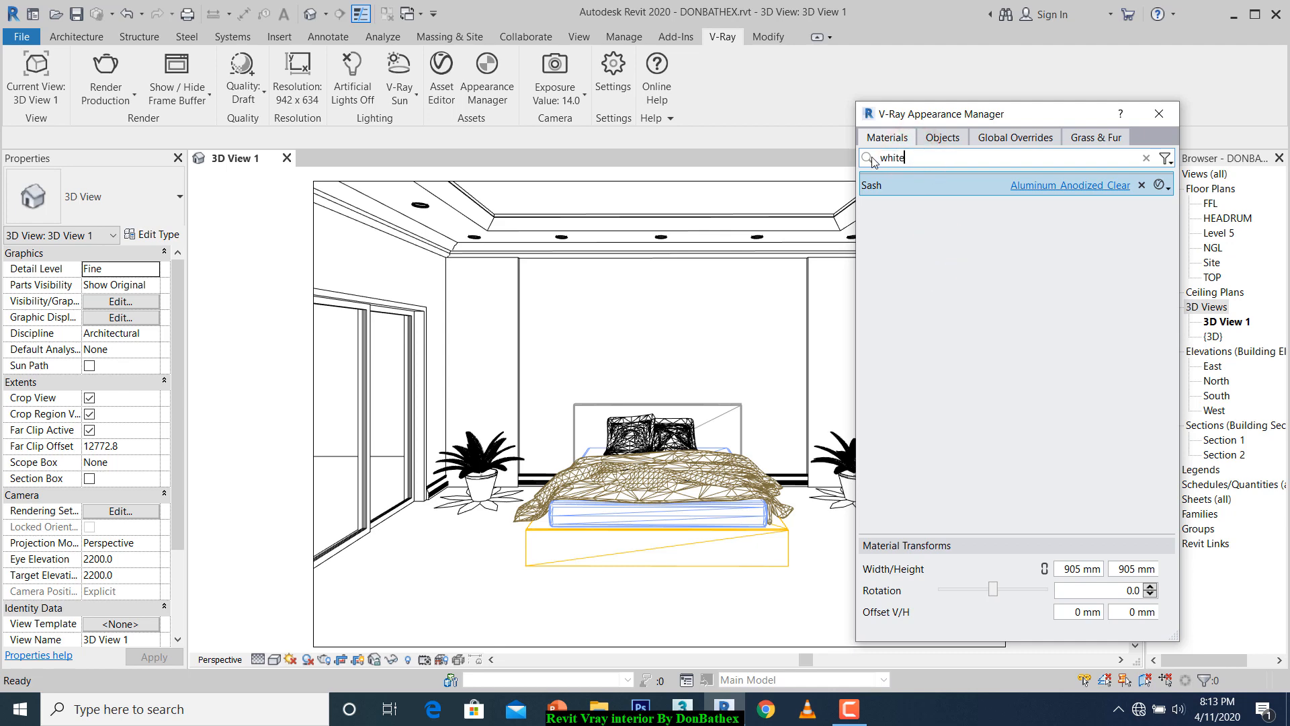
type("white")
left_click(926, 187)
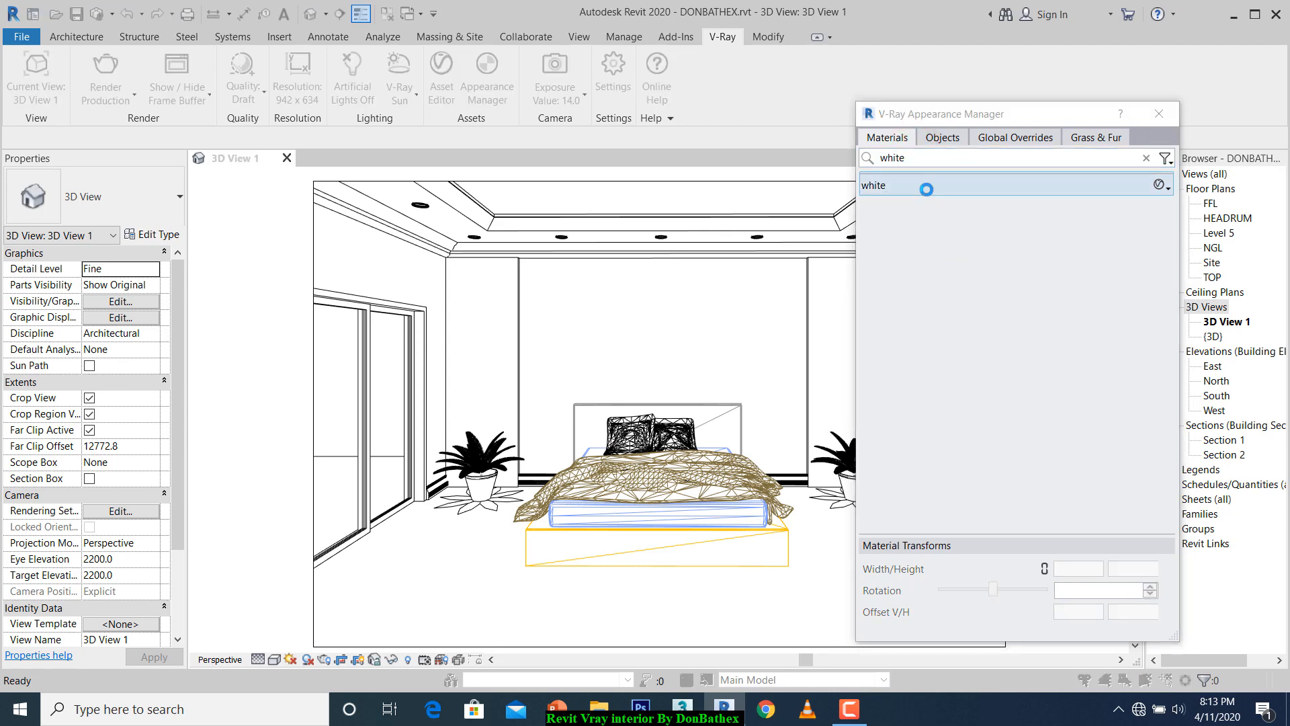
left_click(435, 122)
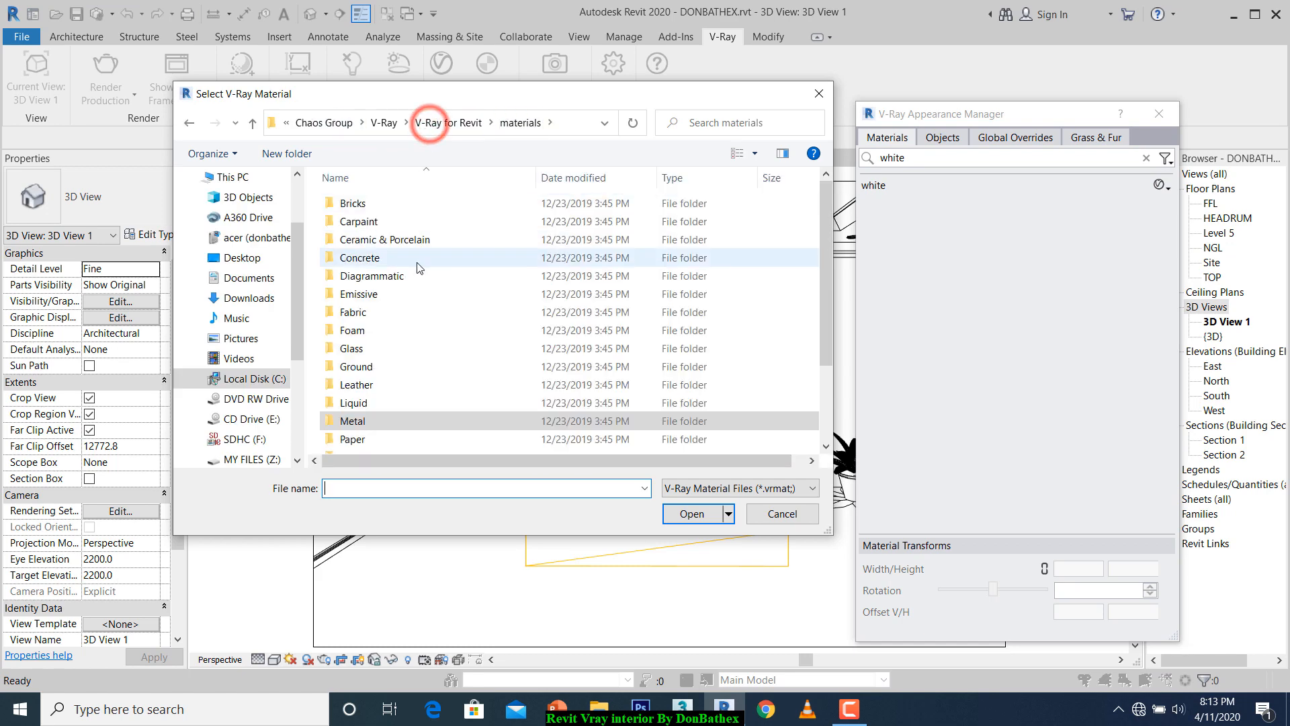
scroll(417, 377, "down", 2)
left_click(387, 426)
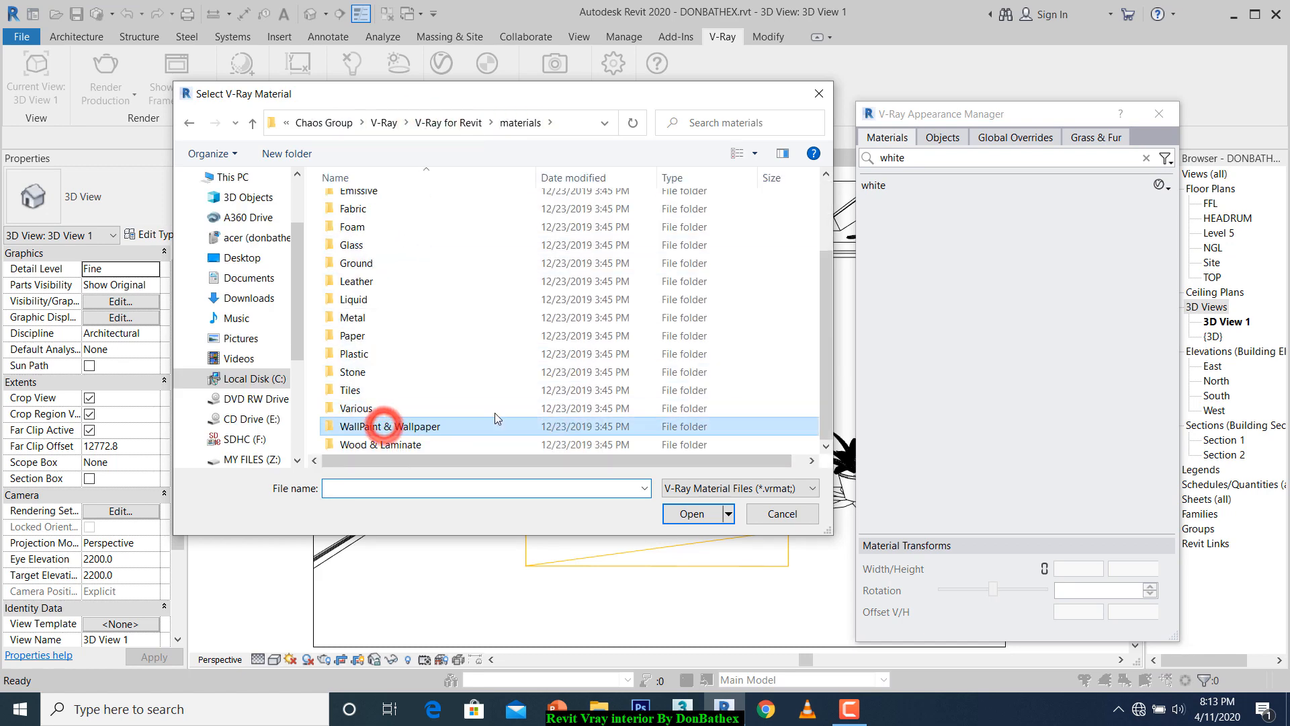
double_click(387, 426)
left_click_drag(828, 230, 804, 366)
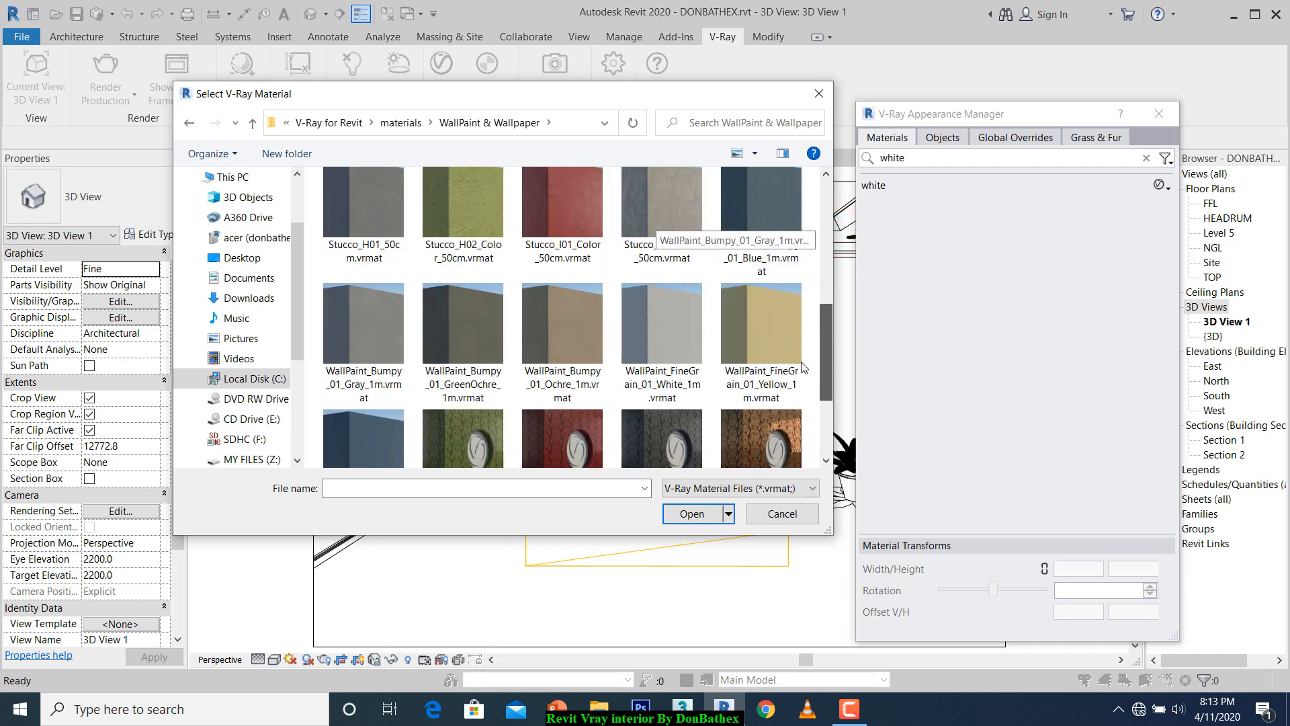
scroll(667, 283, "down", 1)
double_click(656, 273)
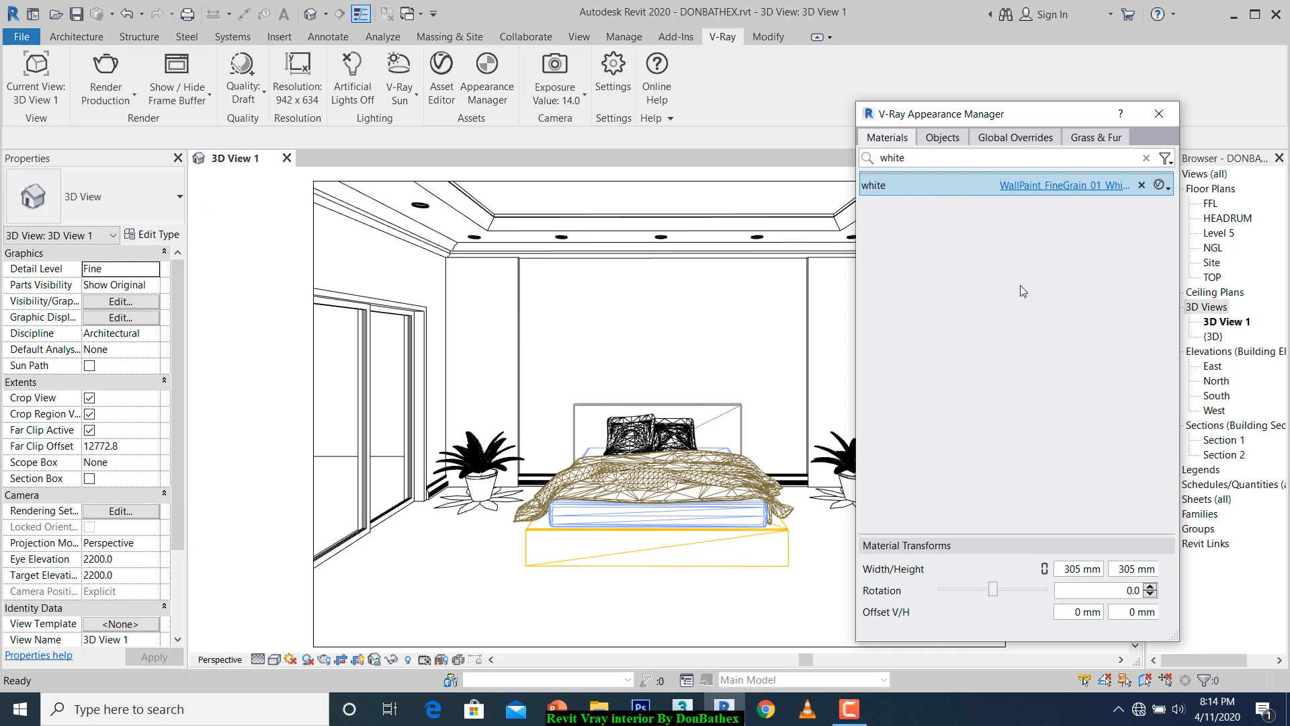
Set the texture width and height of the white material to 905 mm each.
left_click(1068, 569)
key("BackSpace")
type("9")
left_click(1126, 570)
left_click(1077, 569)
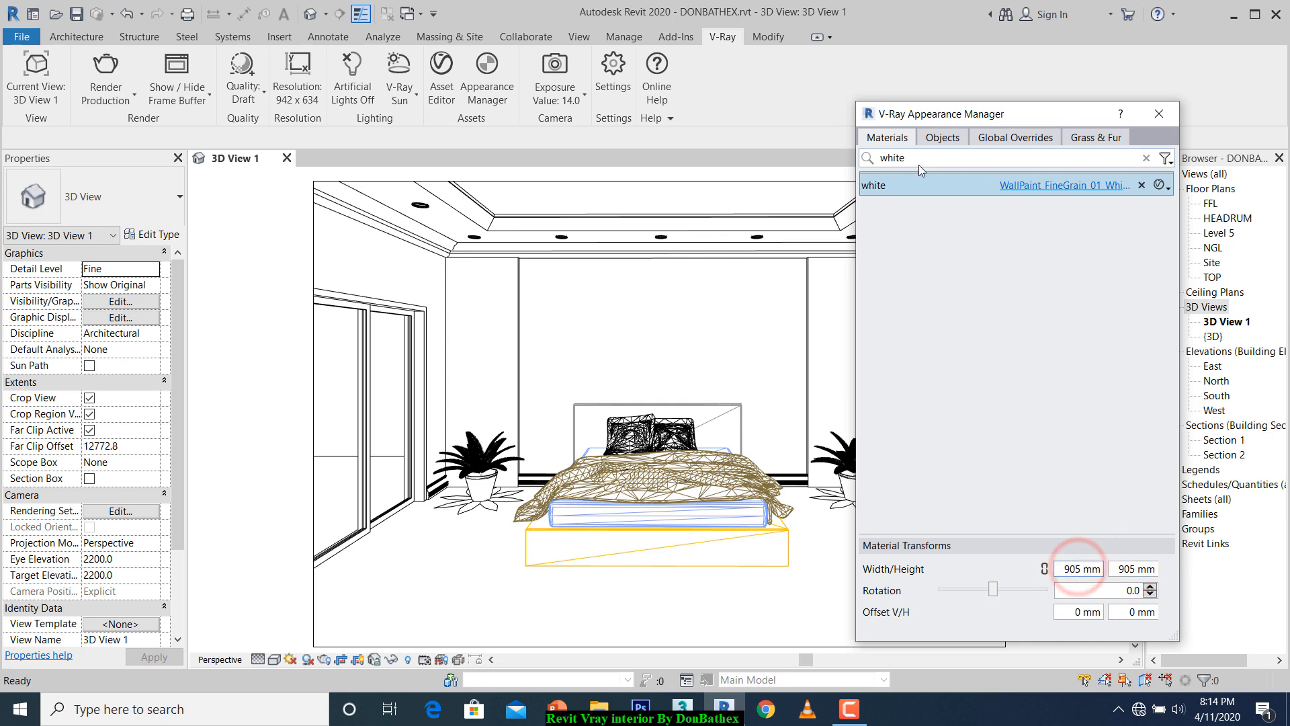
Filter the materials by "wood" and assign a Flooring_Parquet_Geometric material from the Wood & Laminate folder to Wood - Flooring.
left_click_drag(916, 159, 861, 167)
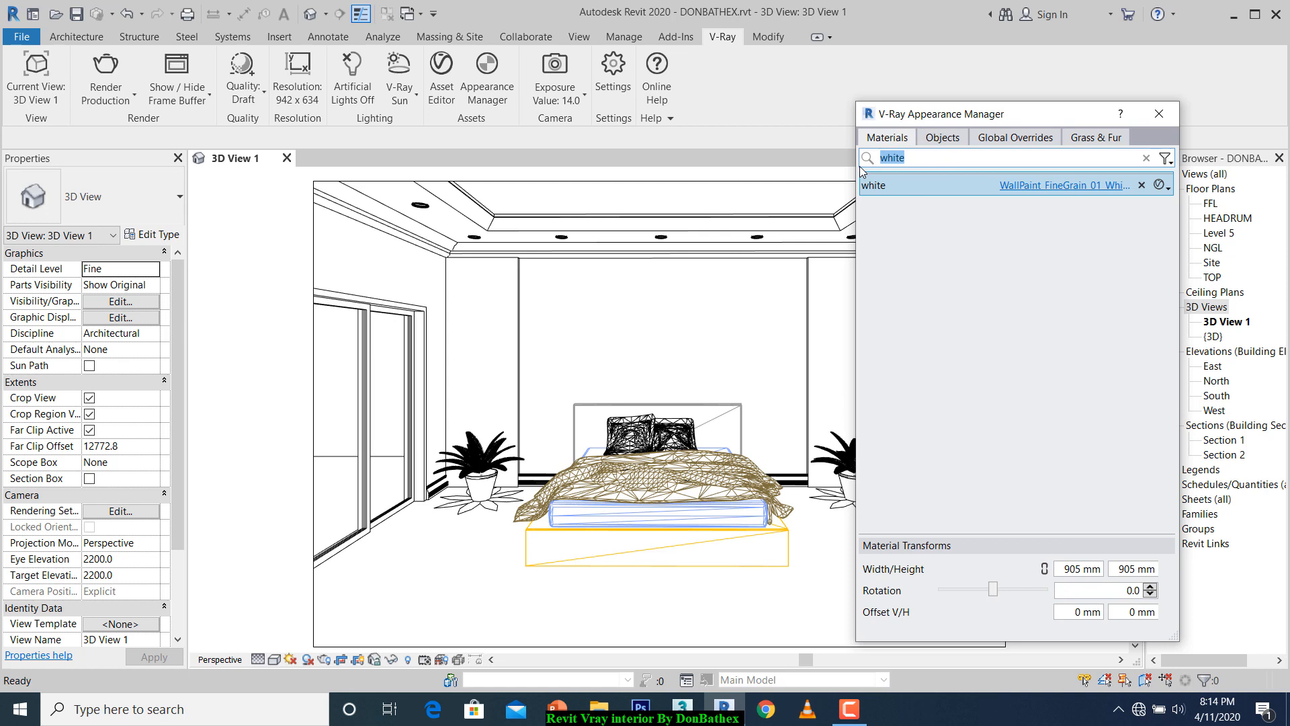
type("wood")
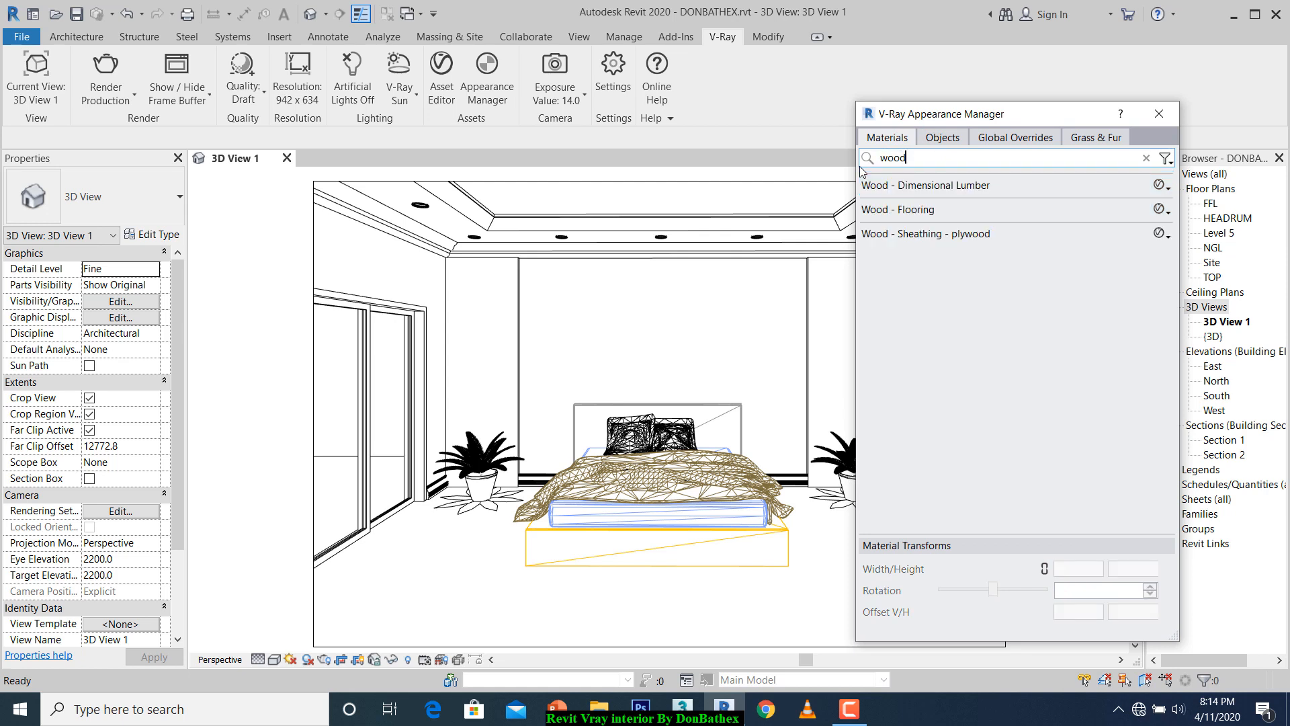
double_click(982, 208)
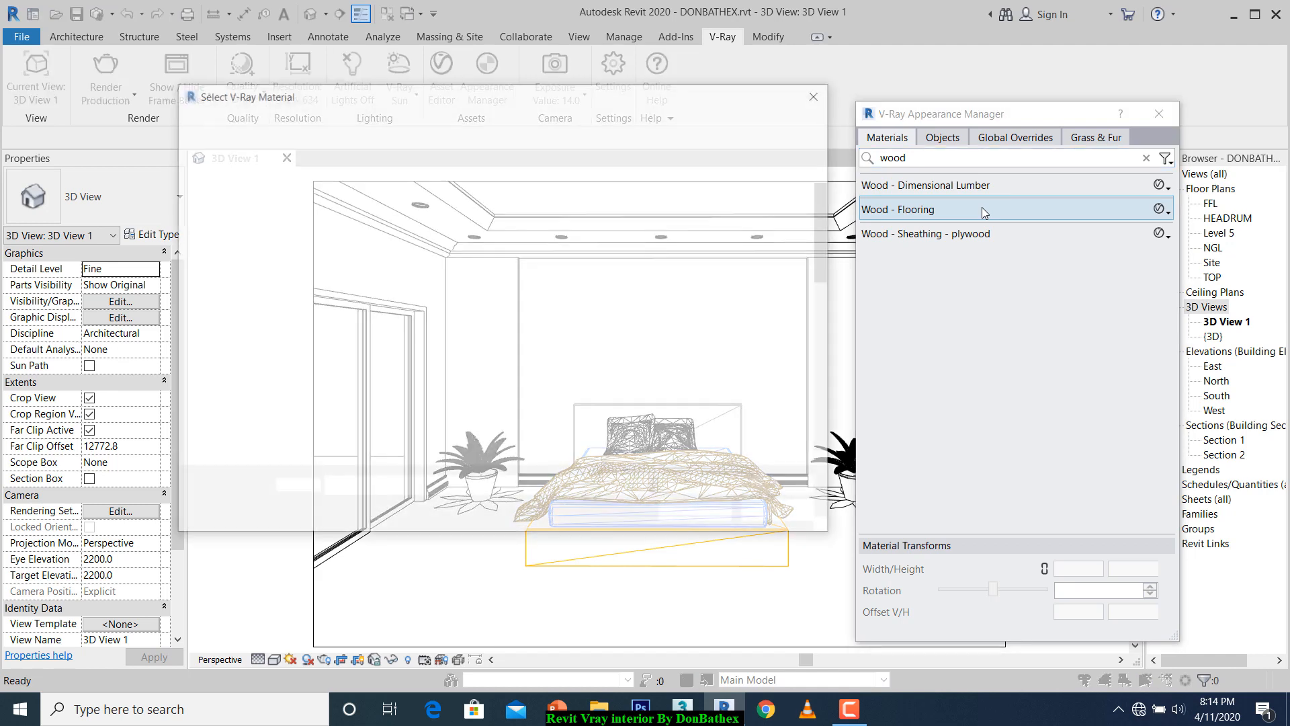
left_click(389, 123)
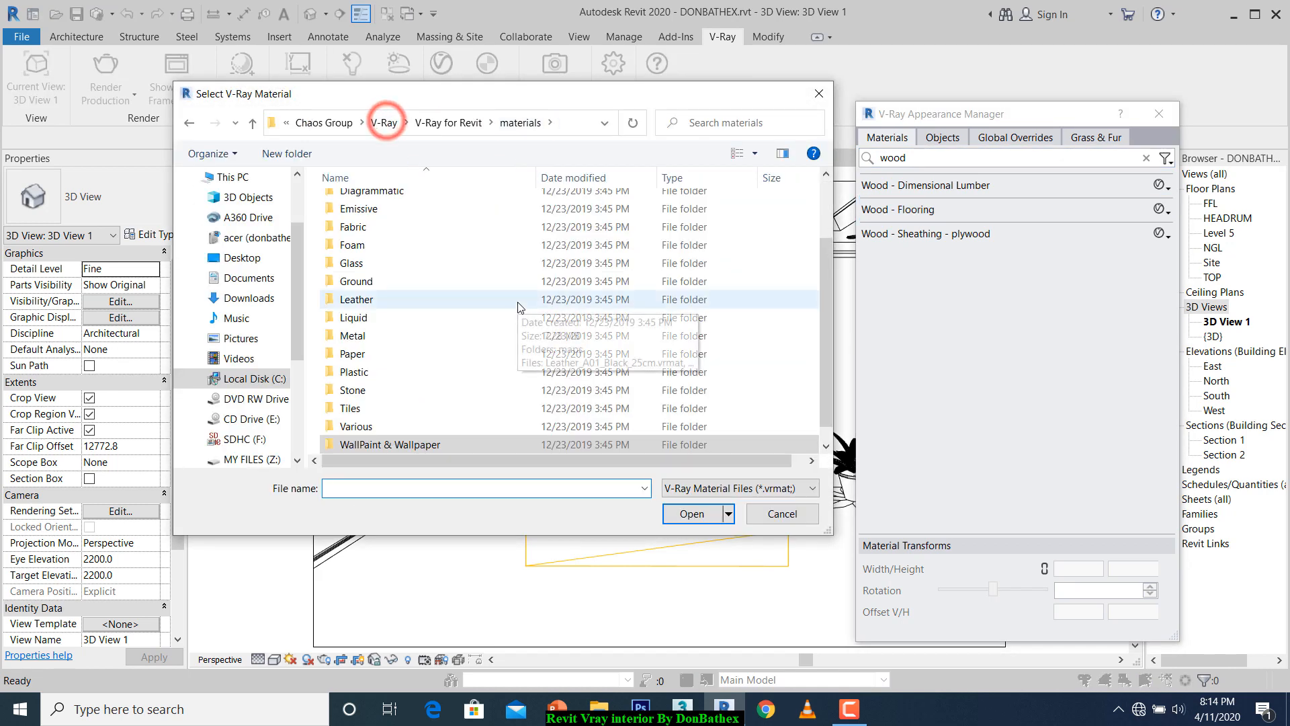
scroll(416, 387, "down", 1)
left_click(413, 444)
double_click(412, 445)
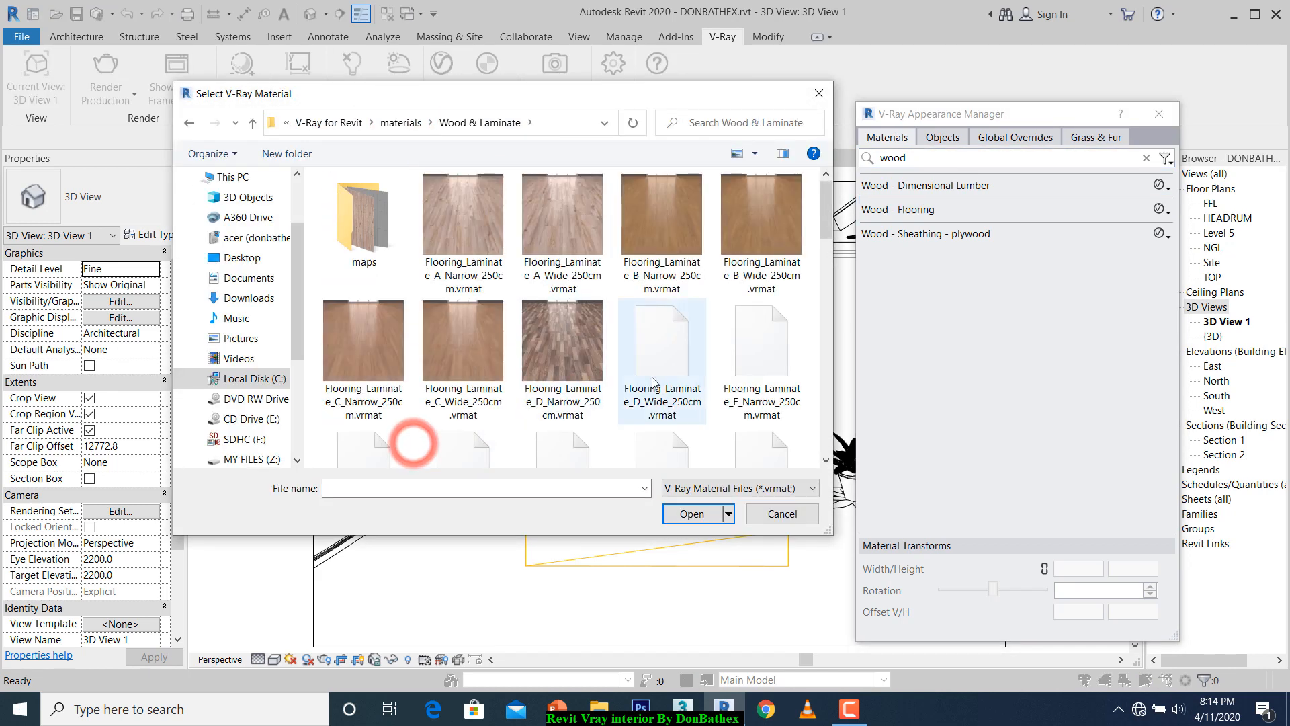
left_click_drag(826, 219, 823, 290)
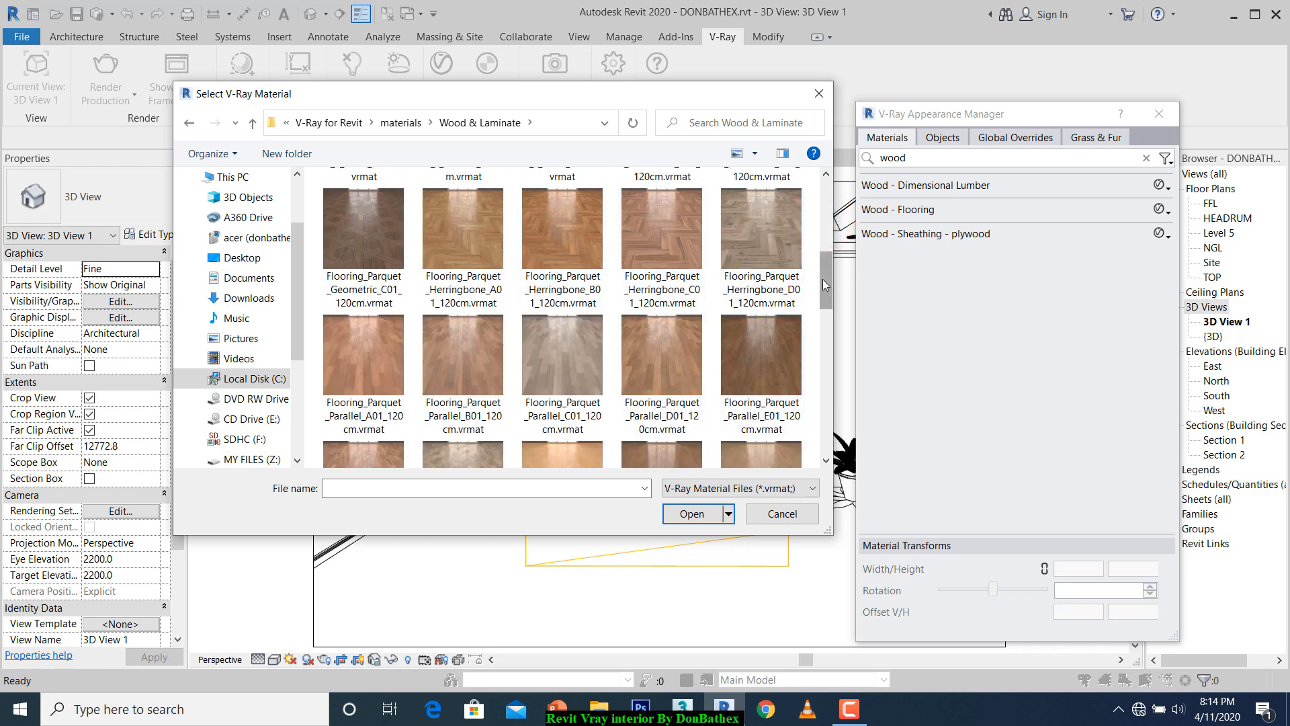
left_click_drag(823, 279, 829, 247)
double_click(661, 289)
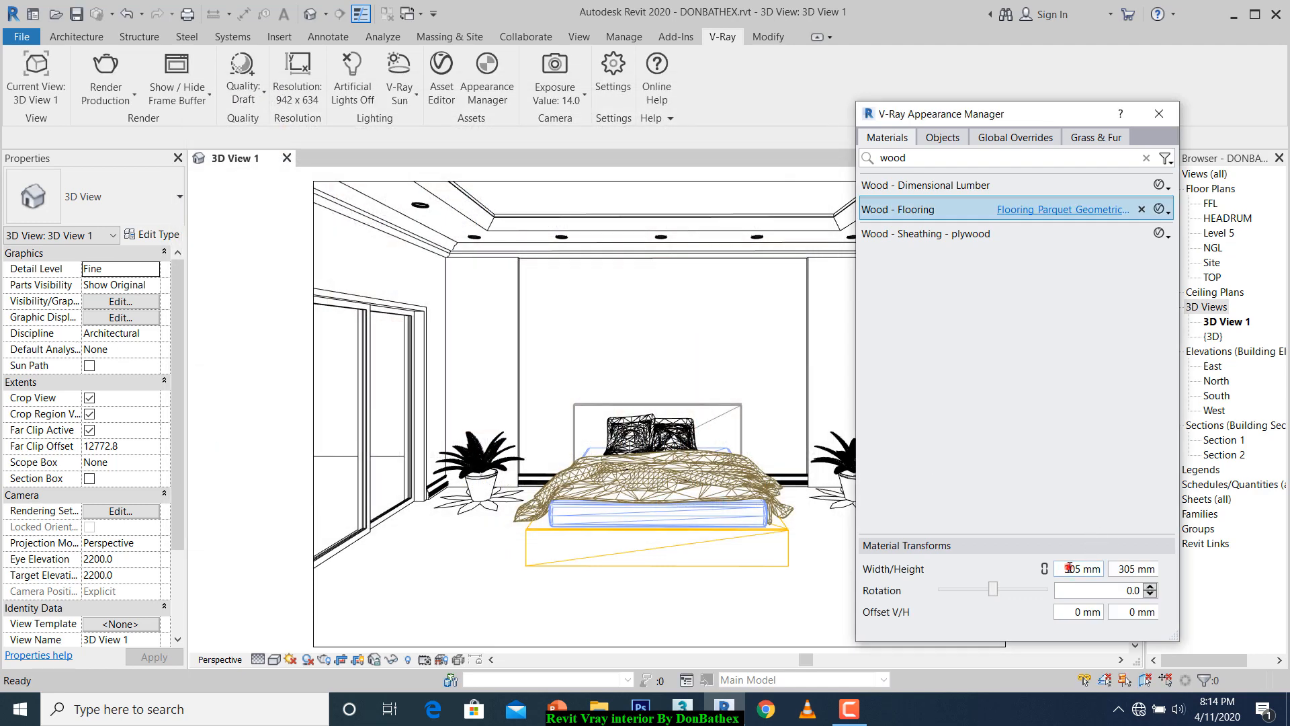
Set the texture height of the Wood - Flooring material to 905 mm.
left_click(1068, 568)
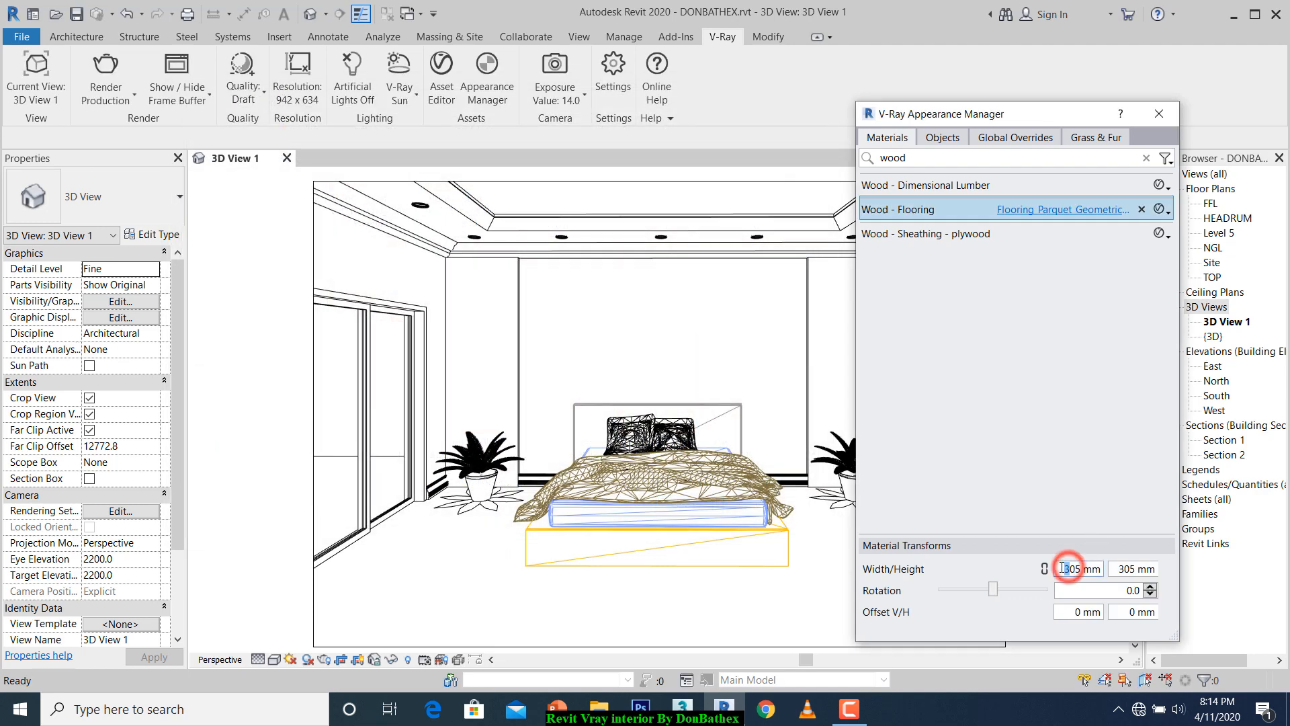
left_click(1124, 569)
key("BackSpace")
type("9")
Filter the Appearance Manager's materials by "wall".
left_click(1016, 161)
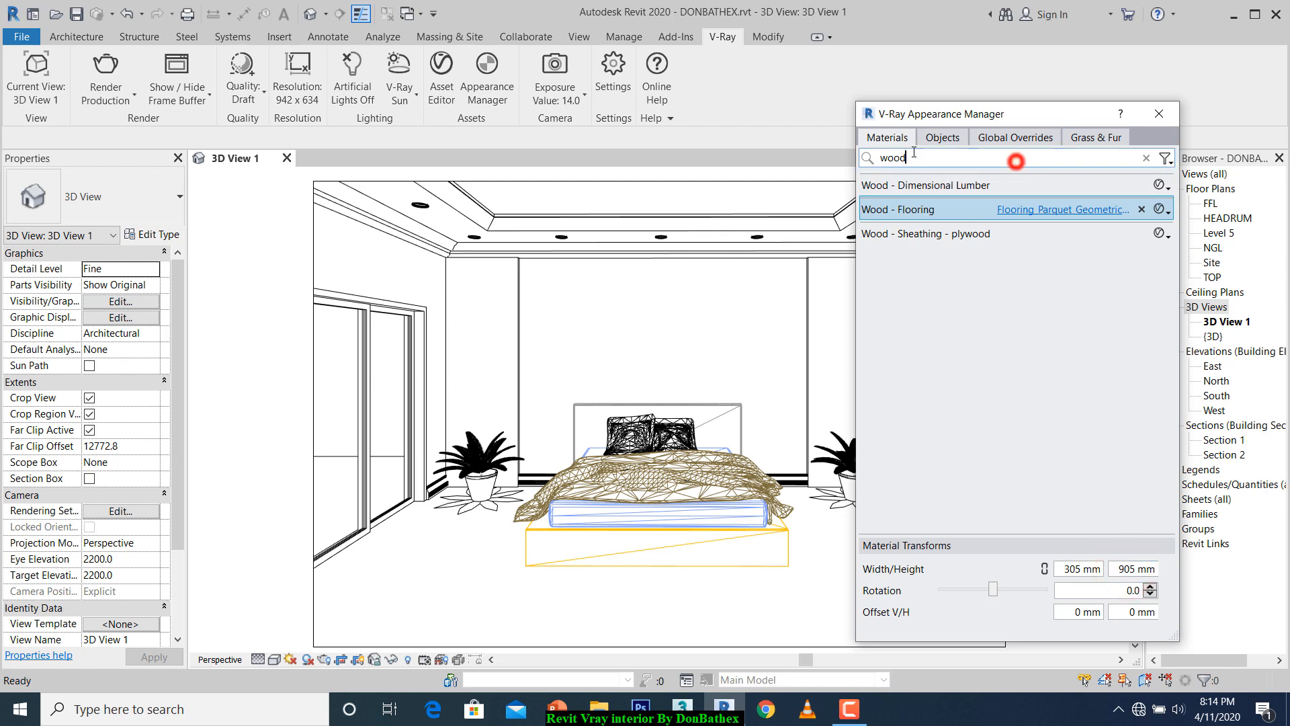
left_click_drag(914, 155, 858, 172)
type("wall")
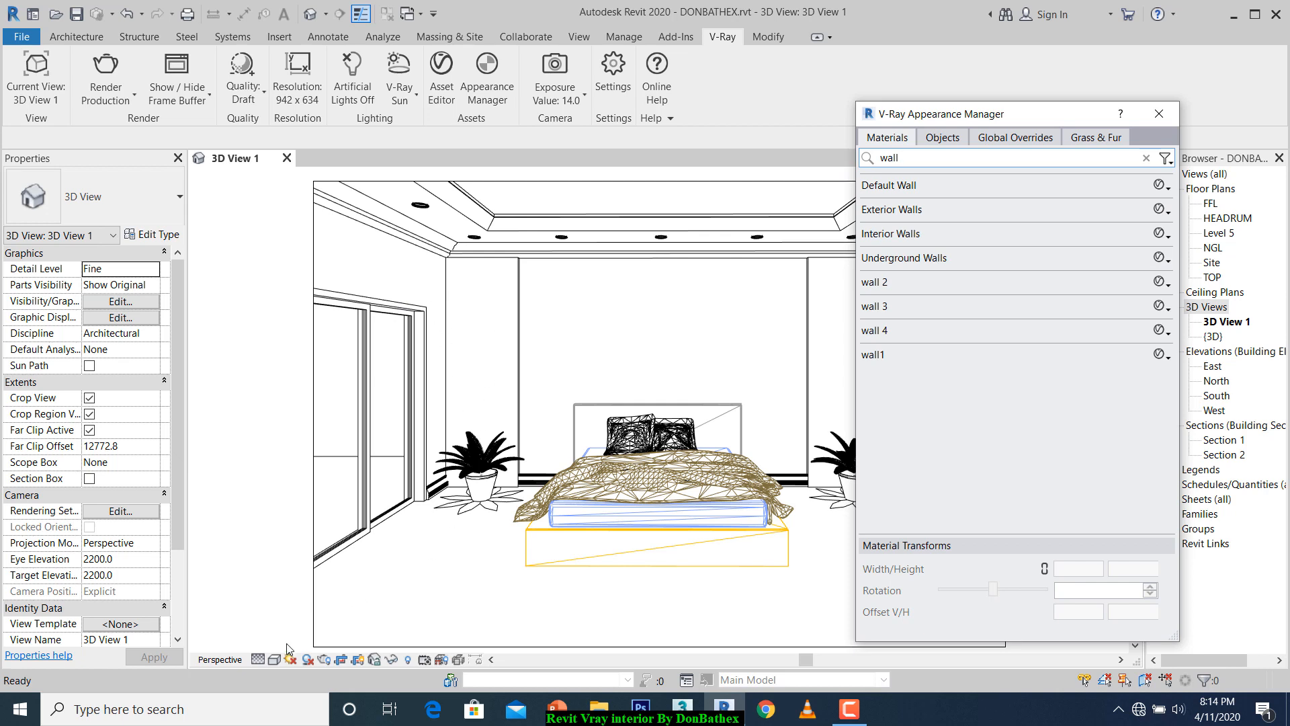
Set the view's visual style to Shaded and assign Stucco_A02_Color_50cm from the WallPaint & Wallpaper folder to wall 4.
left_click(274, 660)
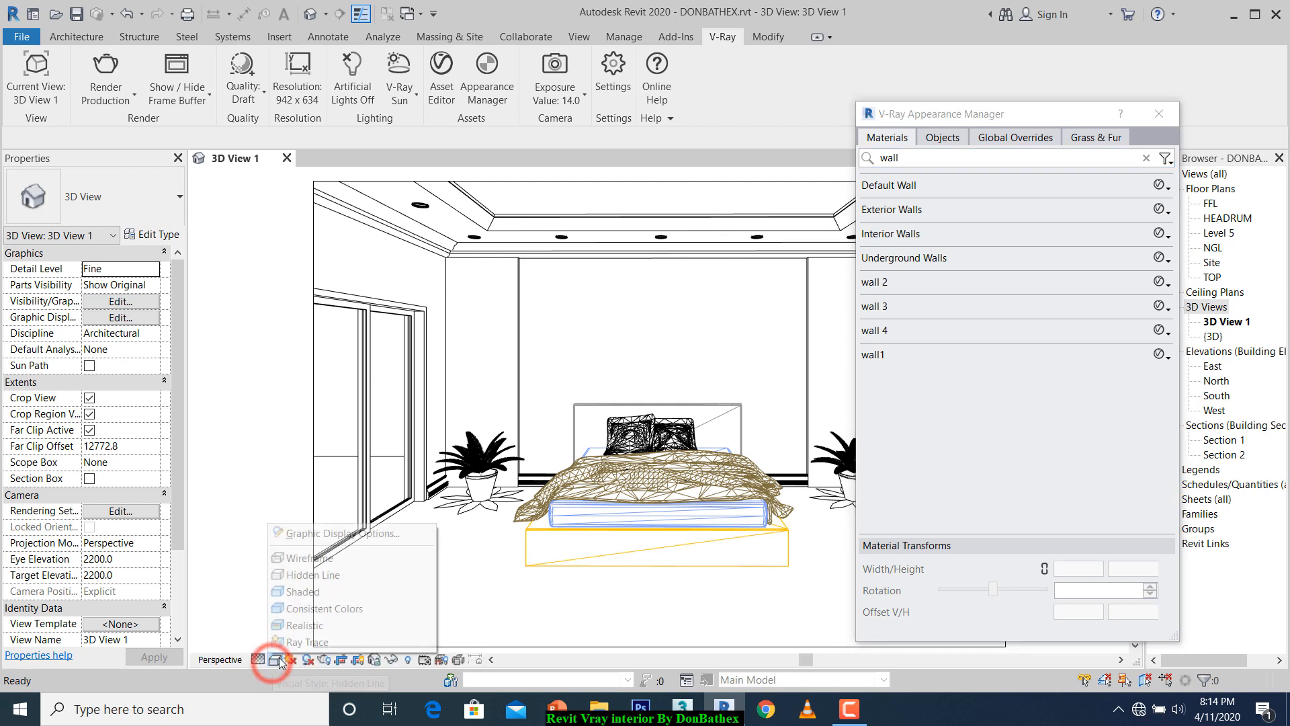
left_click(299, 592)
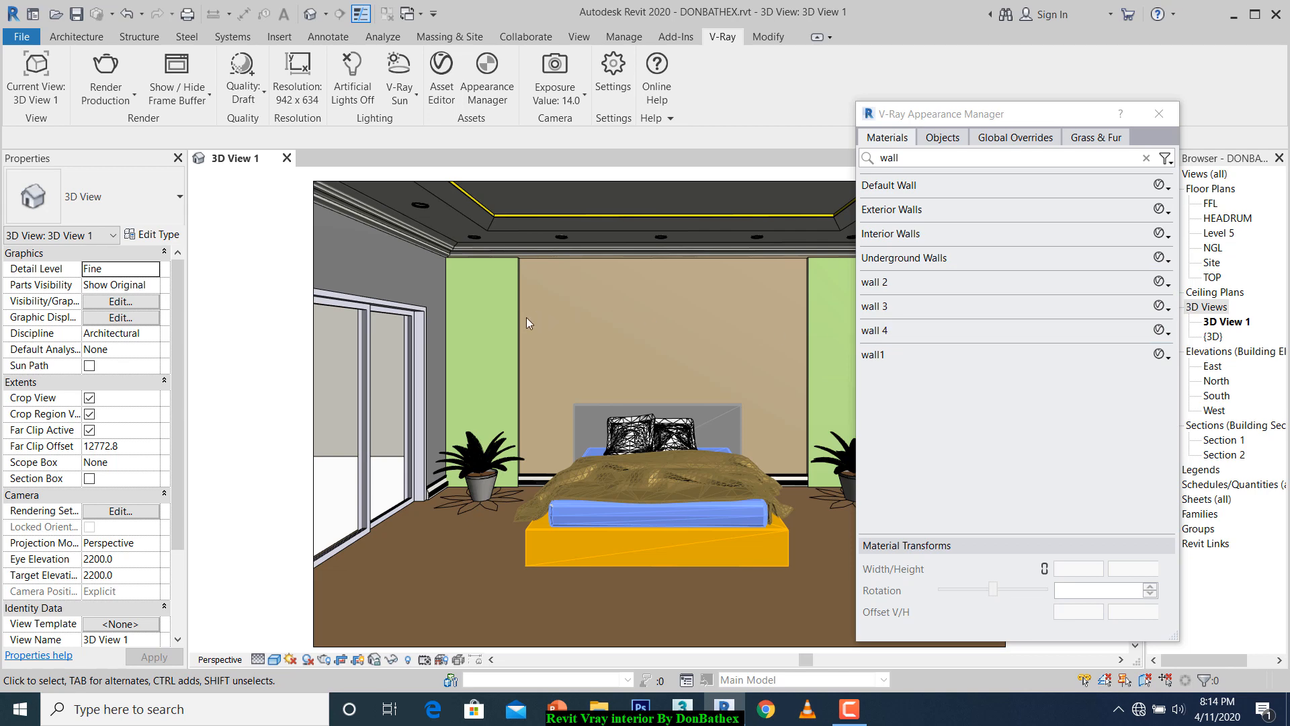
double_click(936, 330)
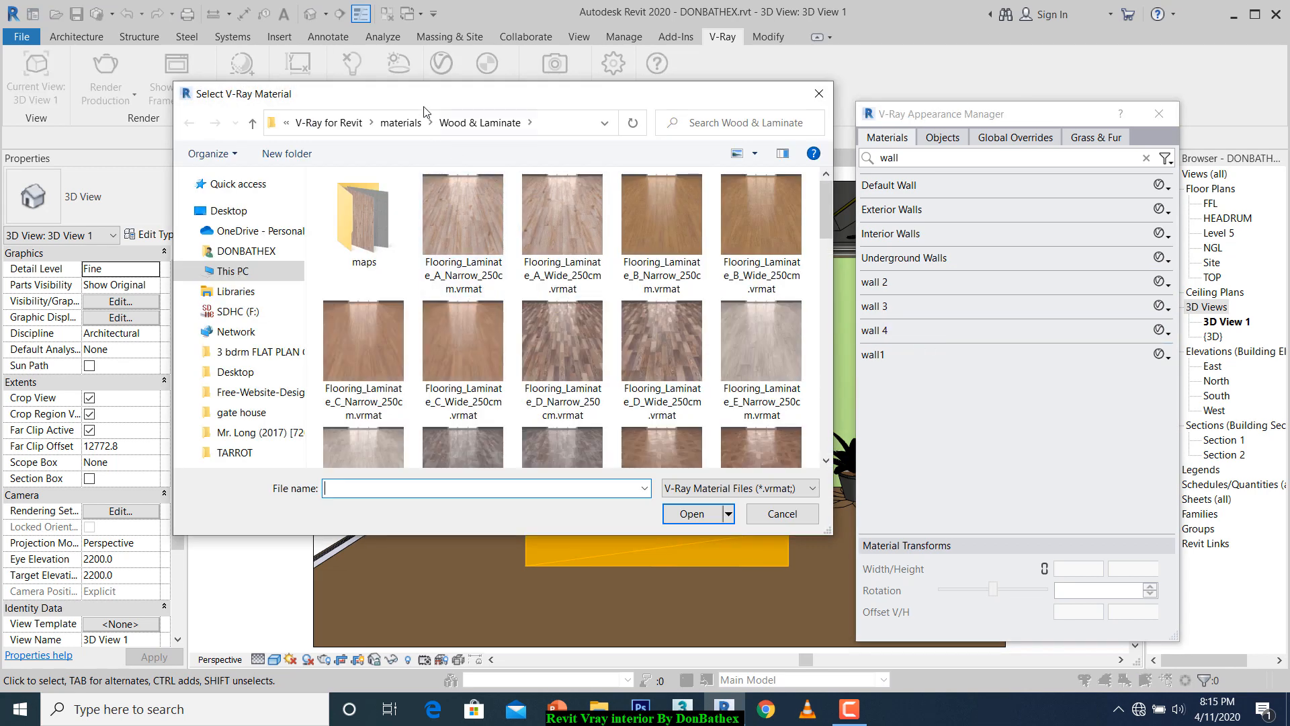
left_click(401, 123)
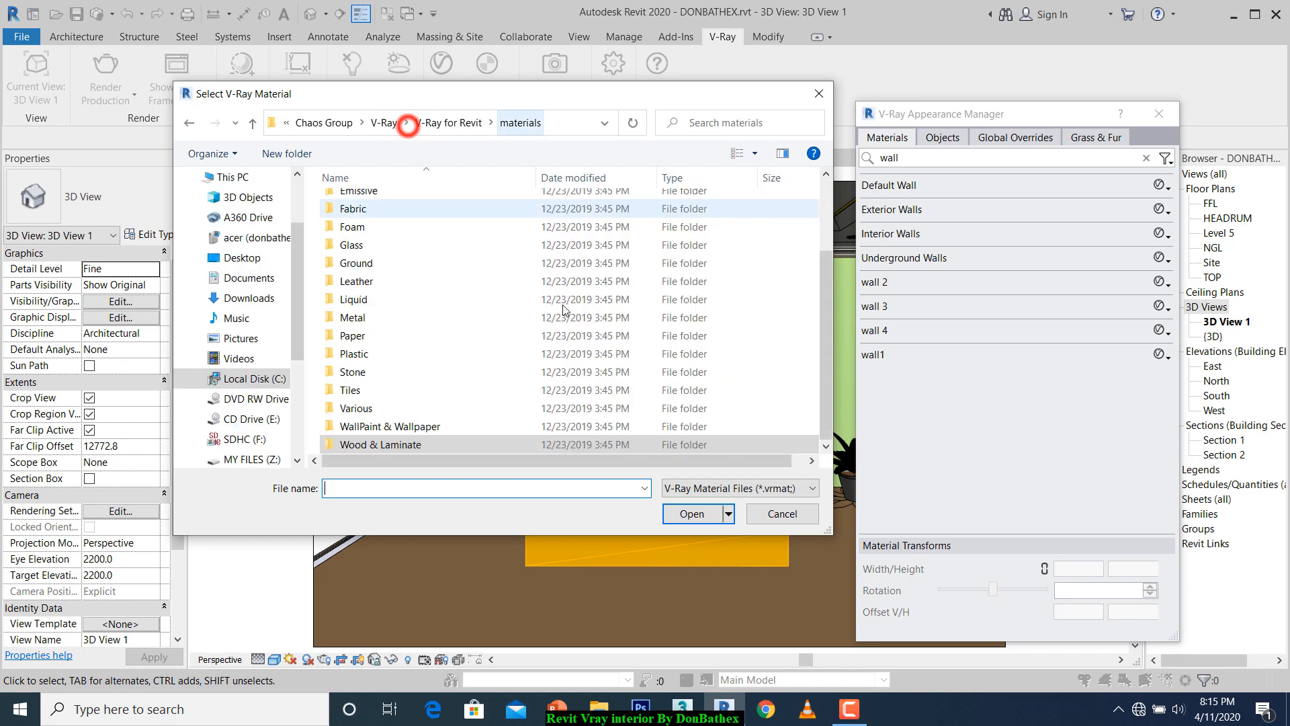
double_click(380, 427)
left_click(563, 235)
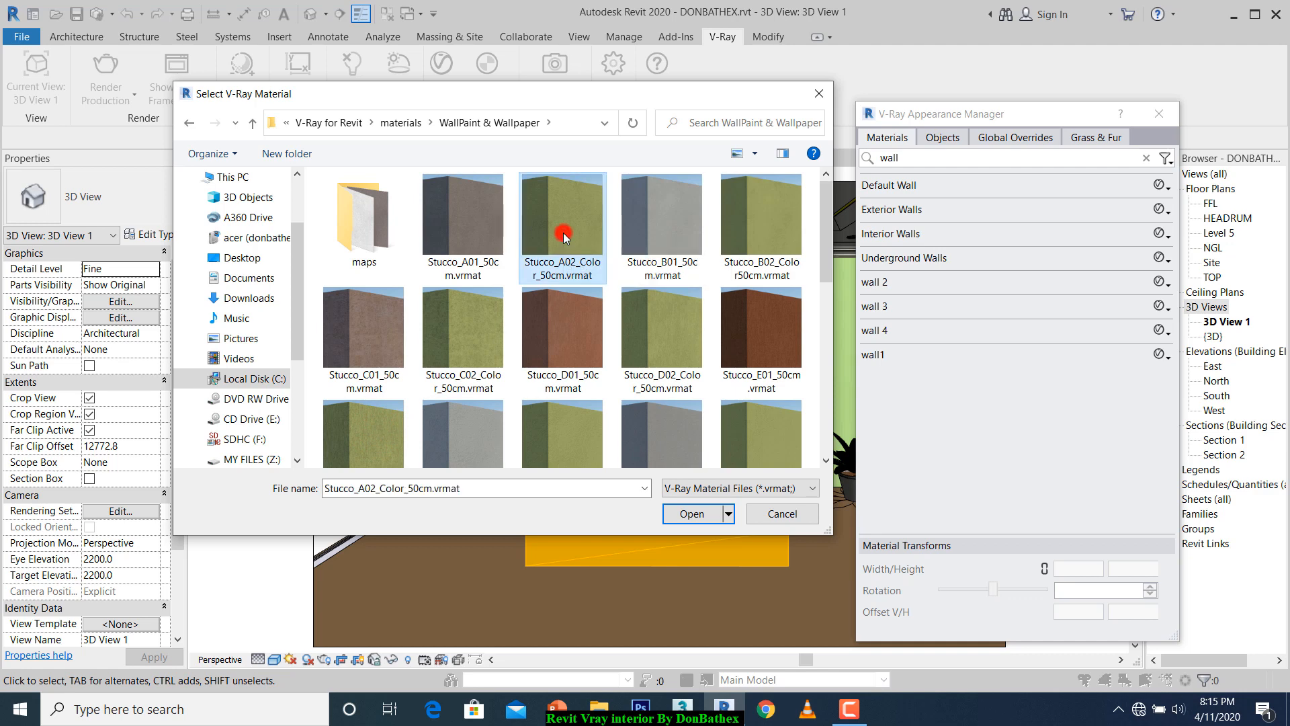
double_click(563, 232)
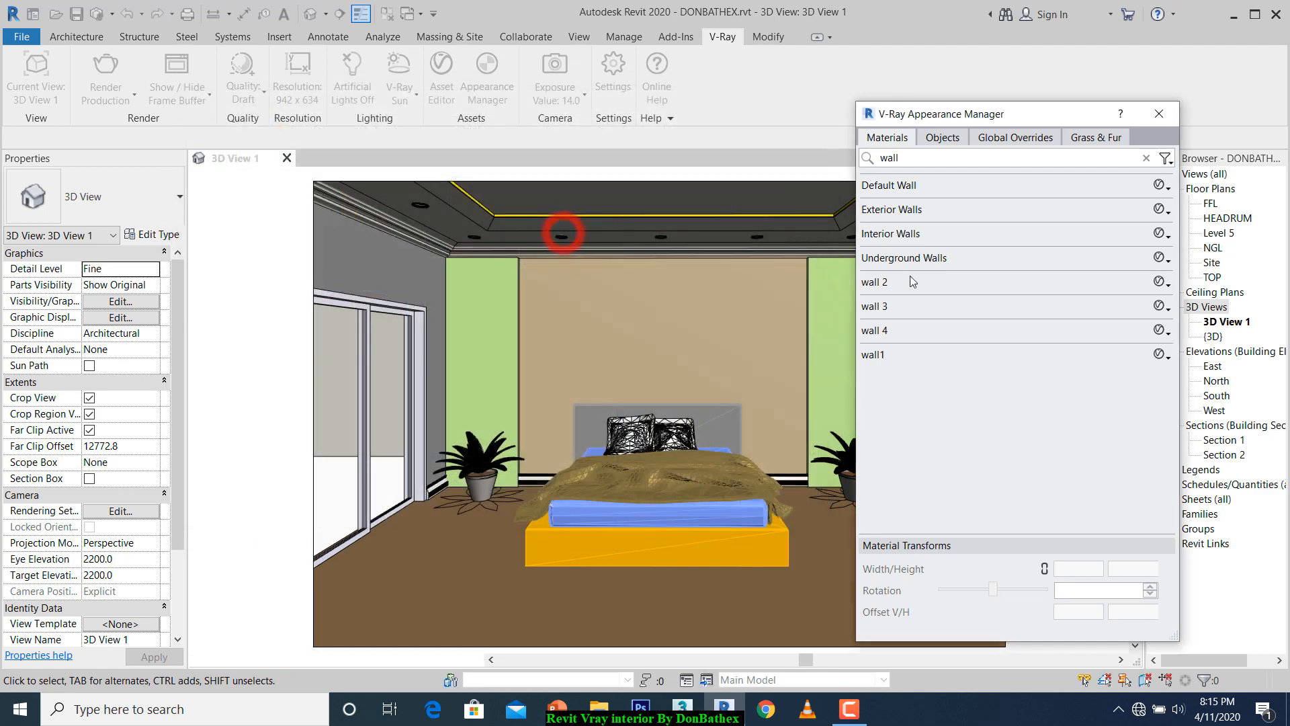
Assign Stucco_A01_50cm to wall1, Stucco_B01_50cm to wall 3 and Stucco_C01_50cm to wall 2.
double_click(915, 356)
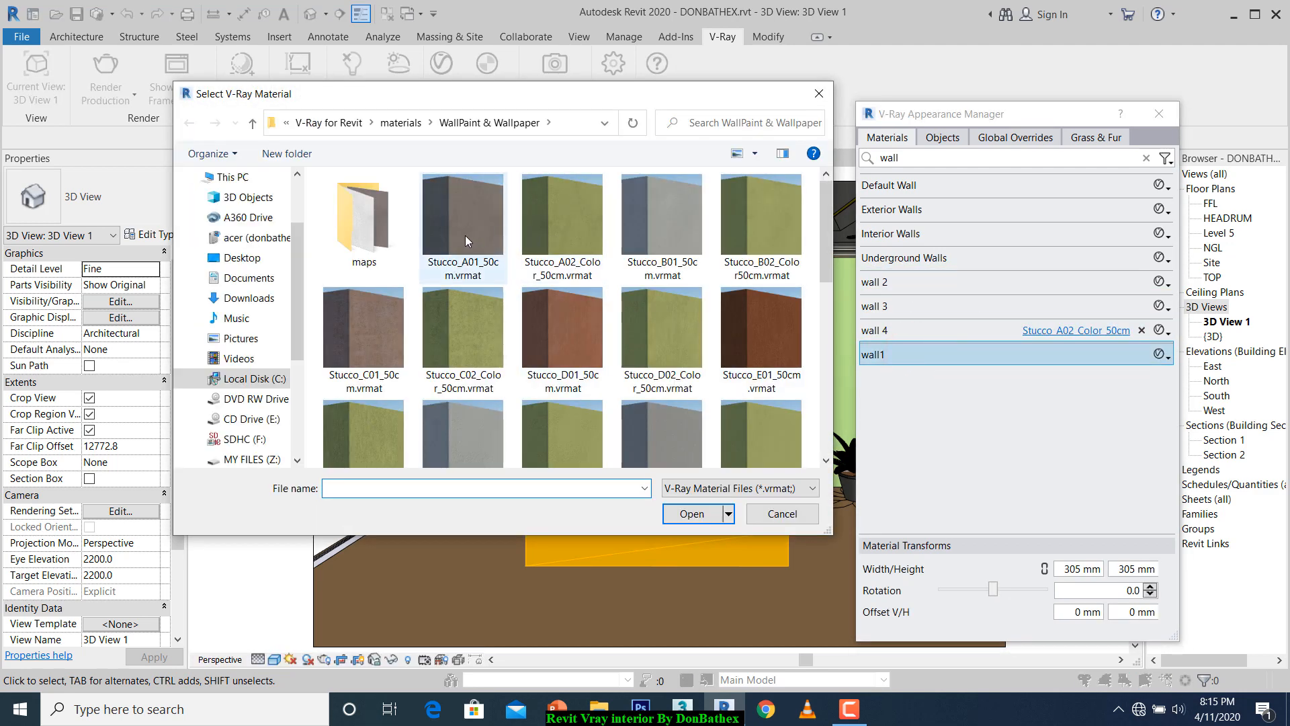
double_click(465, 235)
double_click(671, 234)
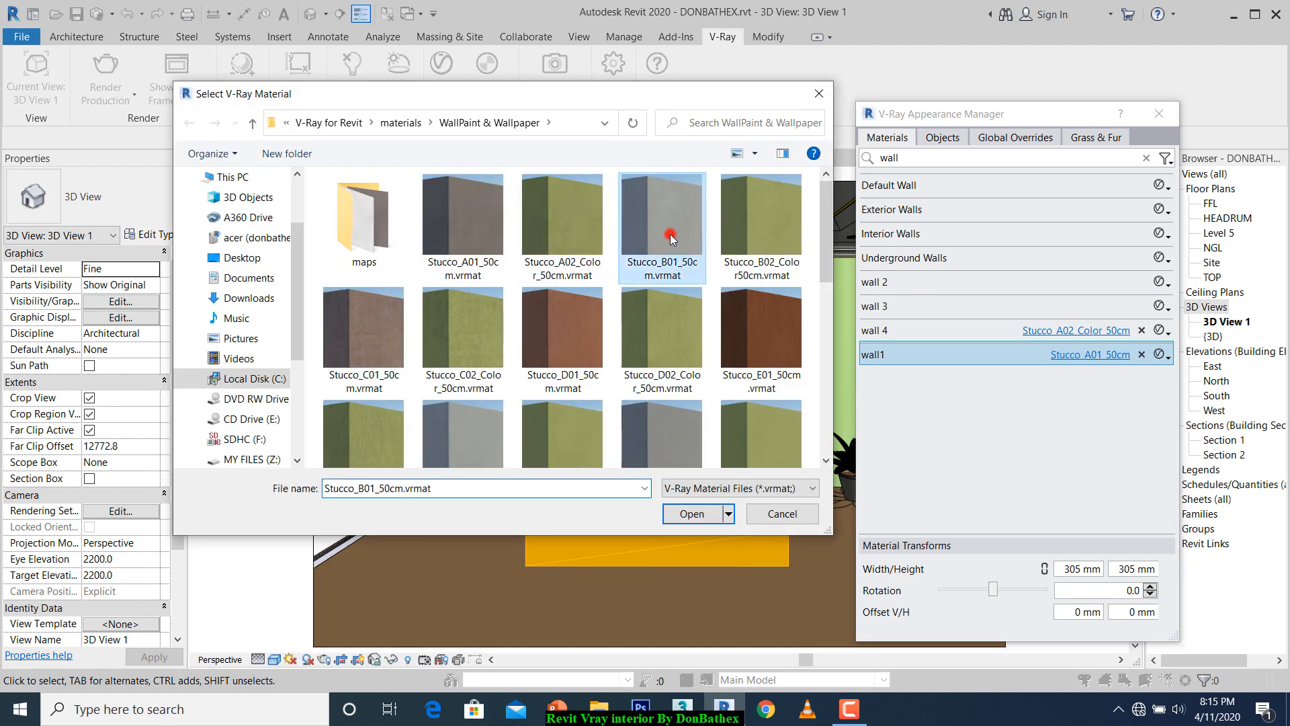
left_click(969, 285)
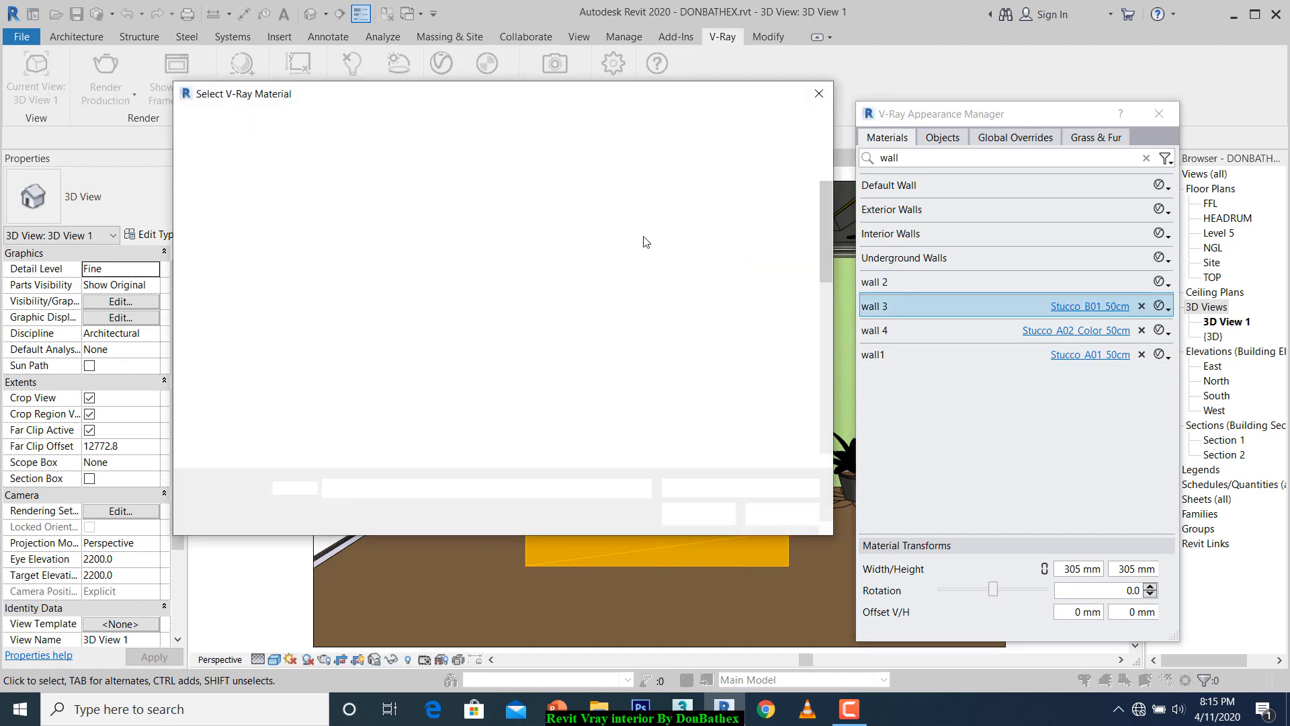
left_click(372, 340)
double_click(372, 340)
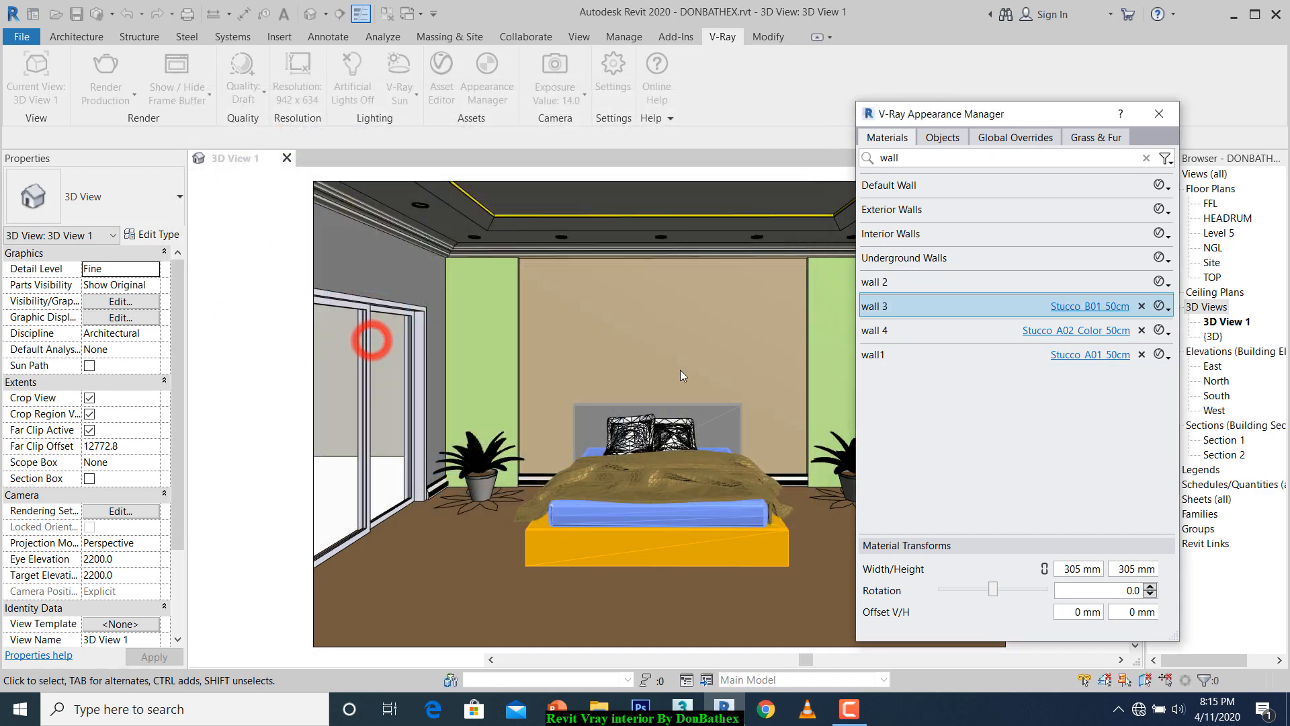
Clear the material search and filter the Appearance Manager's list to Mapped materials only.
left_click(1165, 161)
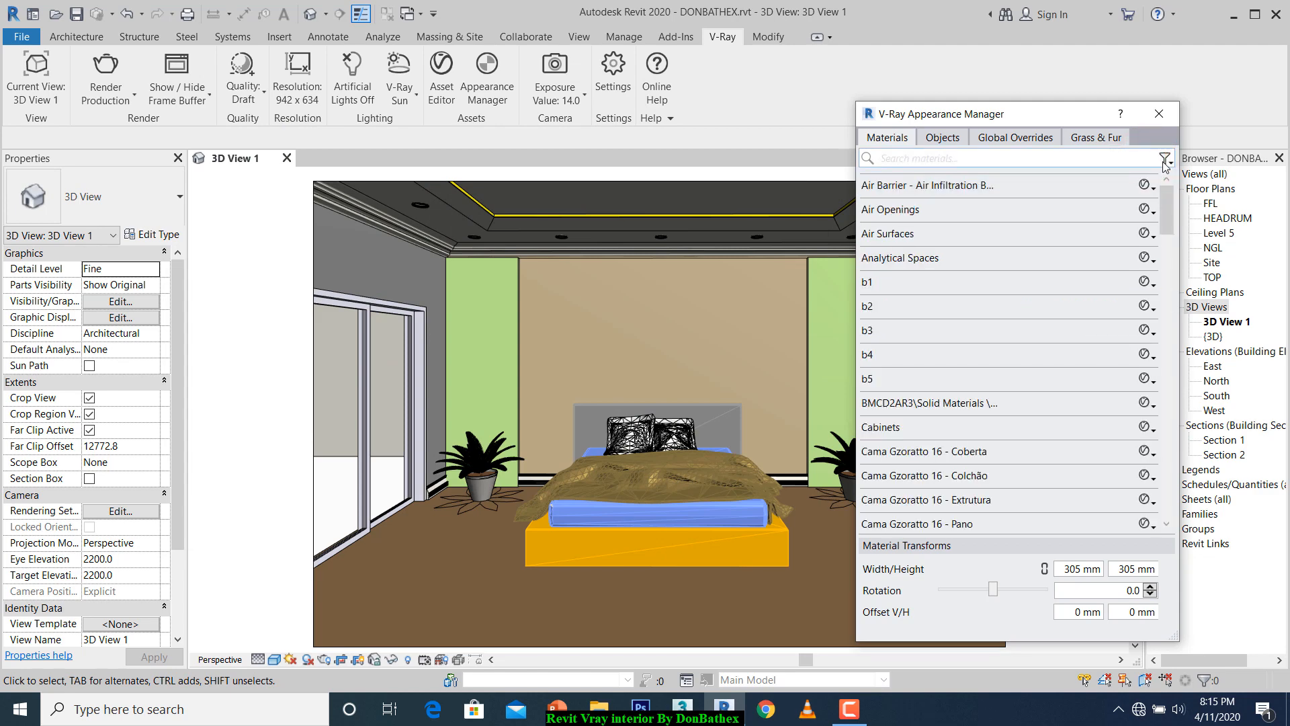
left_click(1166, 160)
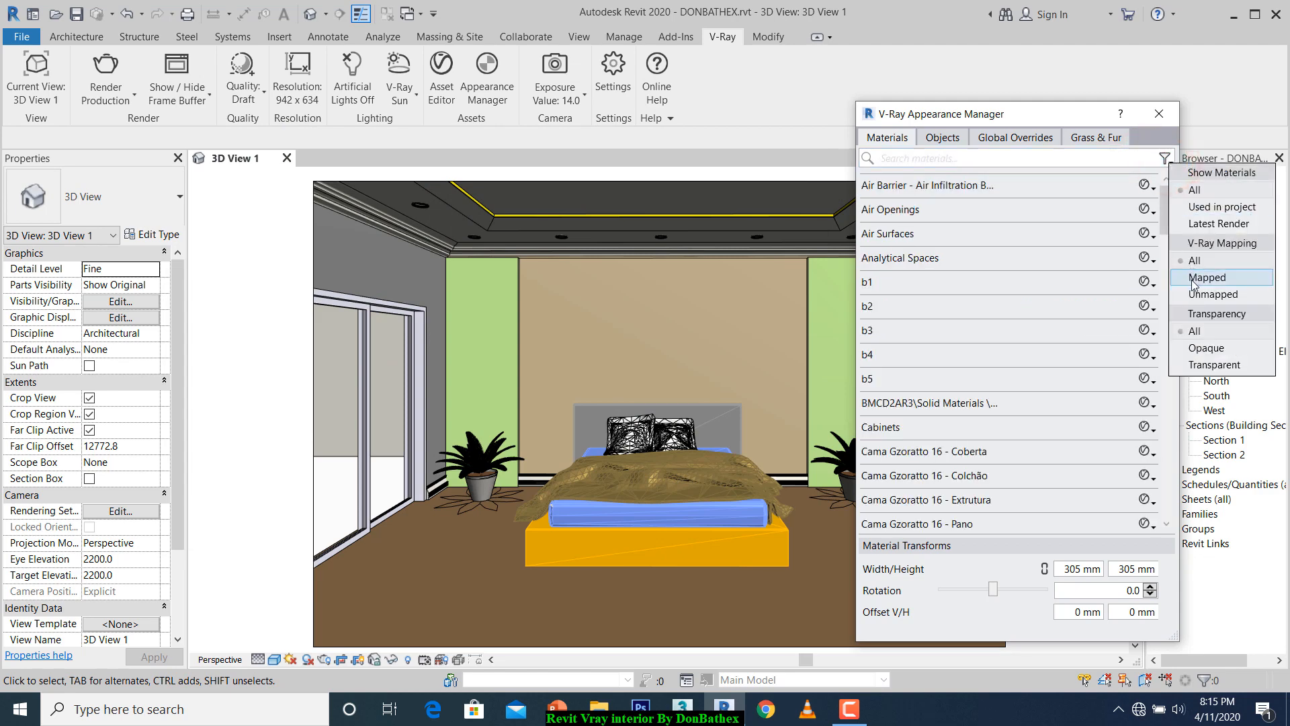
left_click(1193, 279)
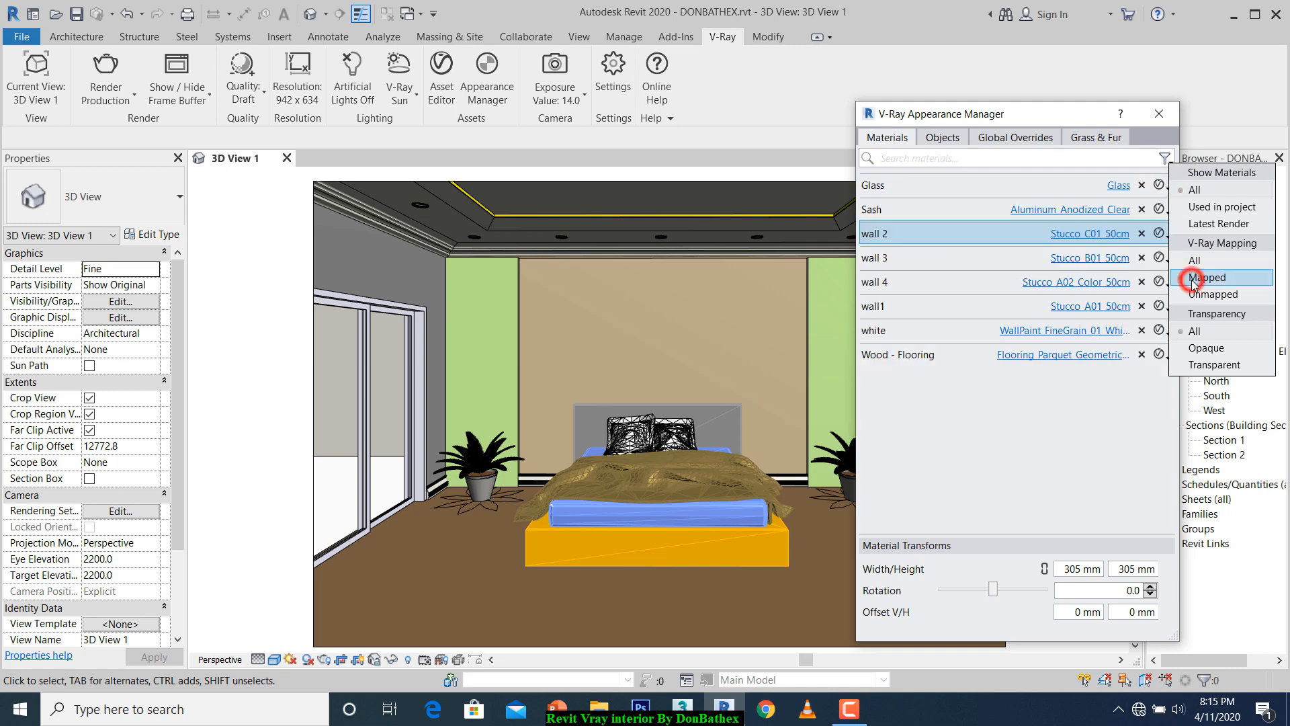
left_click(1011, 438)
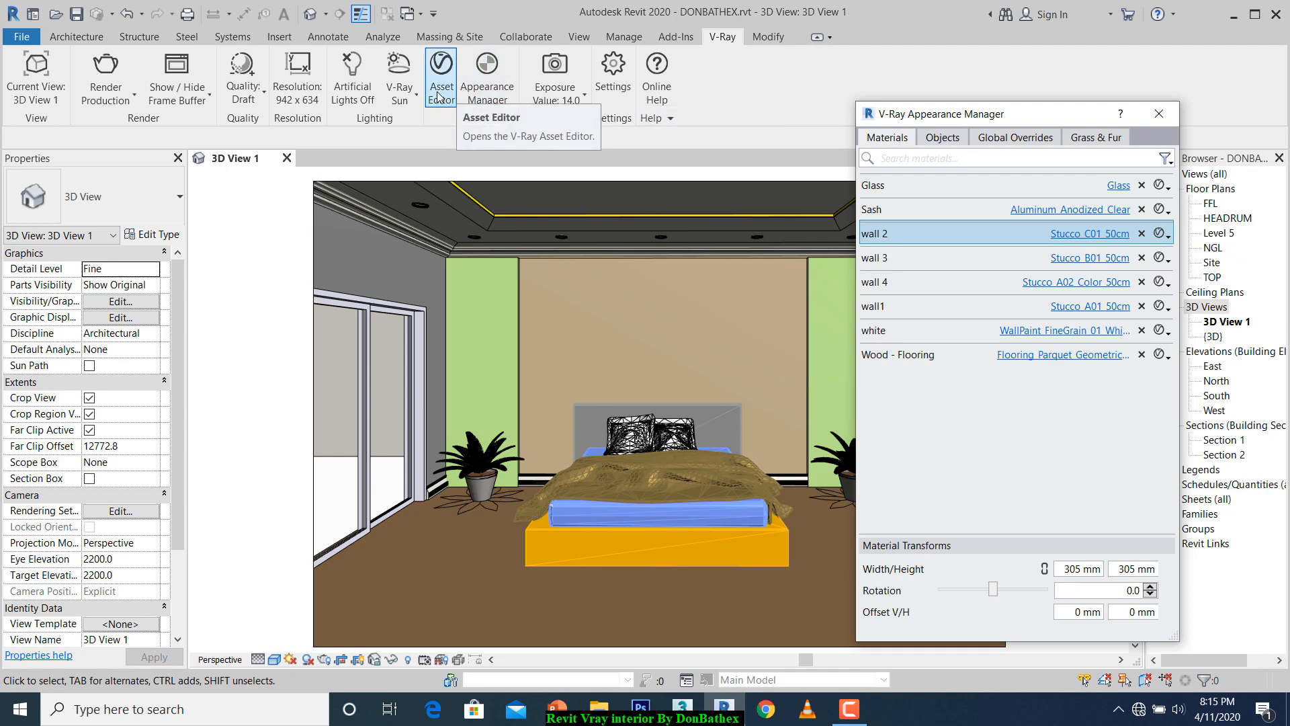
Open the Glass material in the V-Ray Asset Editor with its parameters expanded, and arrange the two V-Ray windows side by side.
left_click(1119, 186)
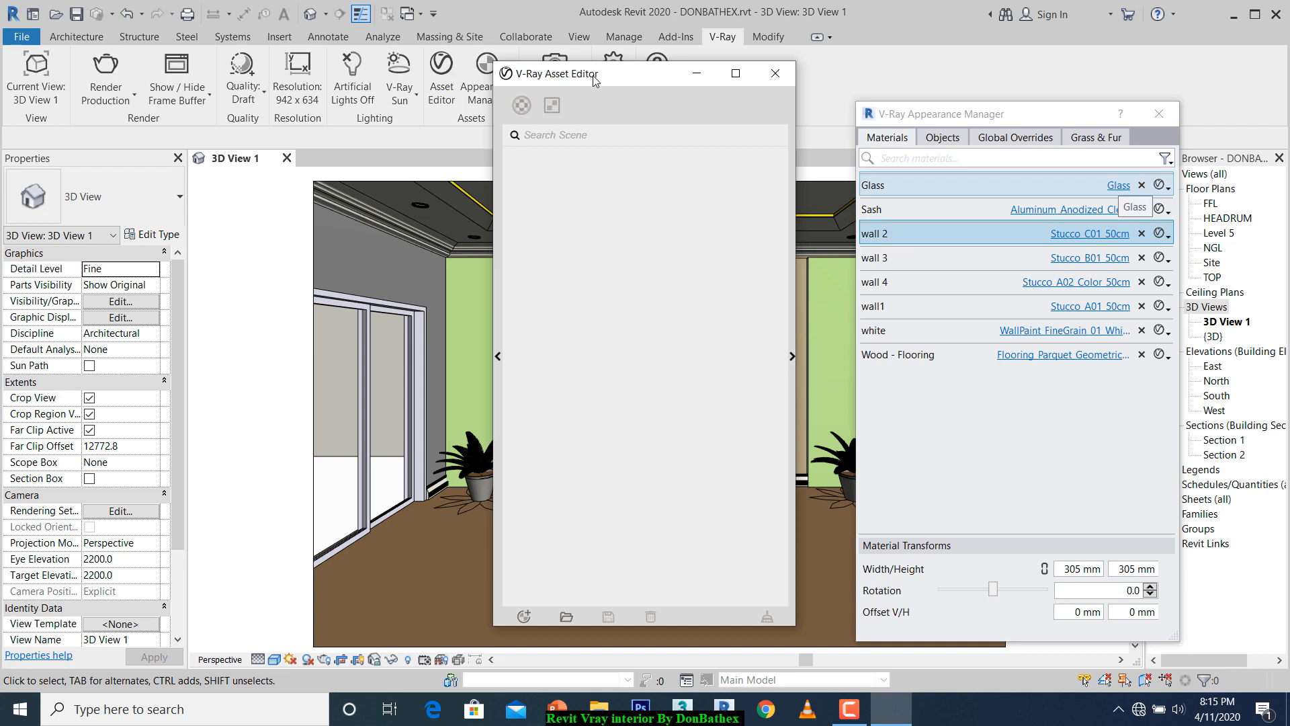
left_click(624, 79)
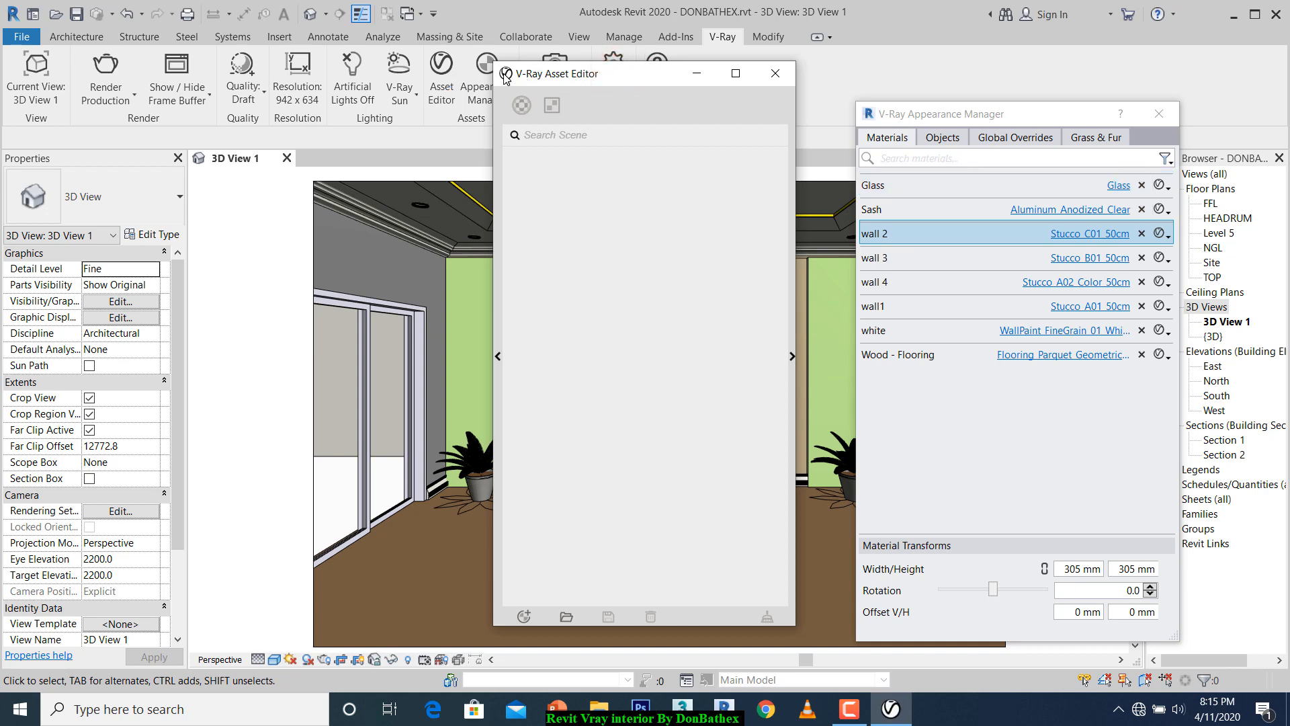
left_click_drag(505, 78, 335, 67)
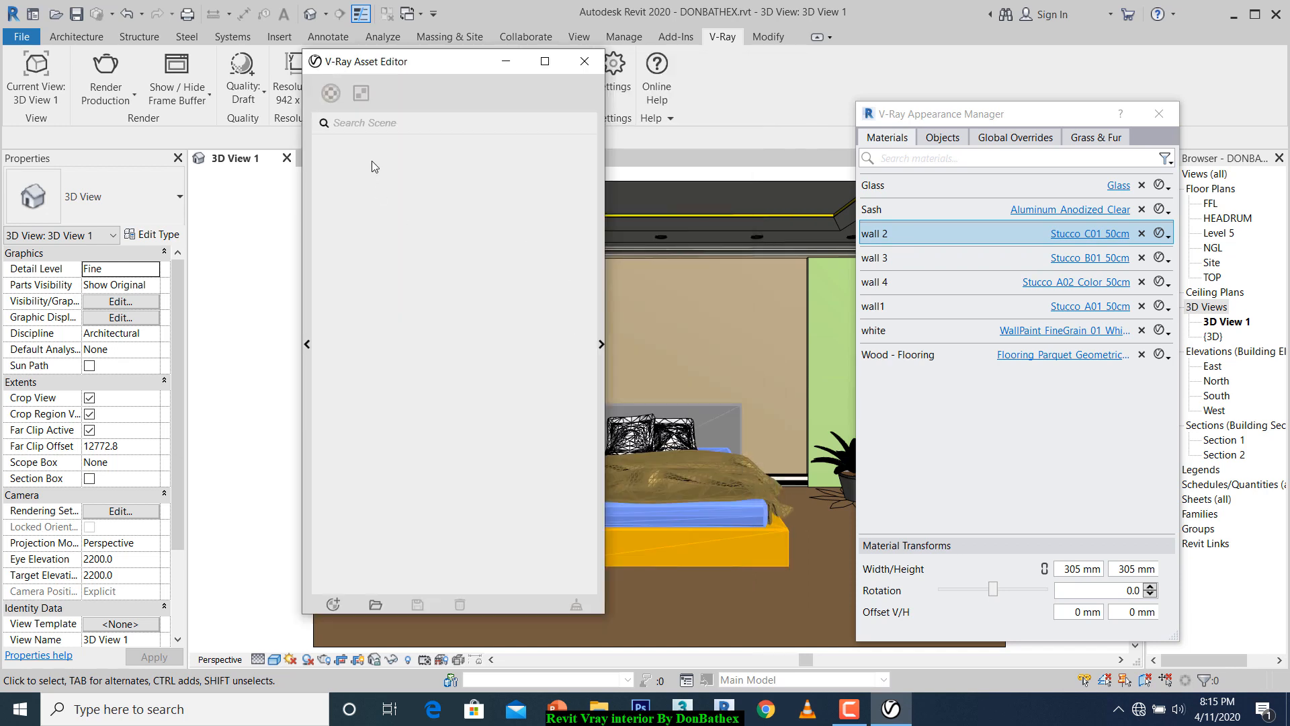
left_click(600, 344)
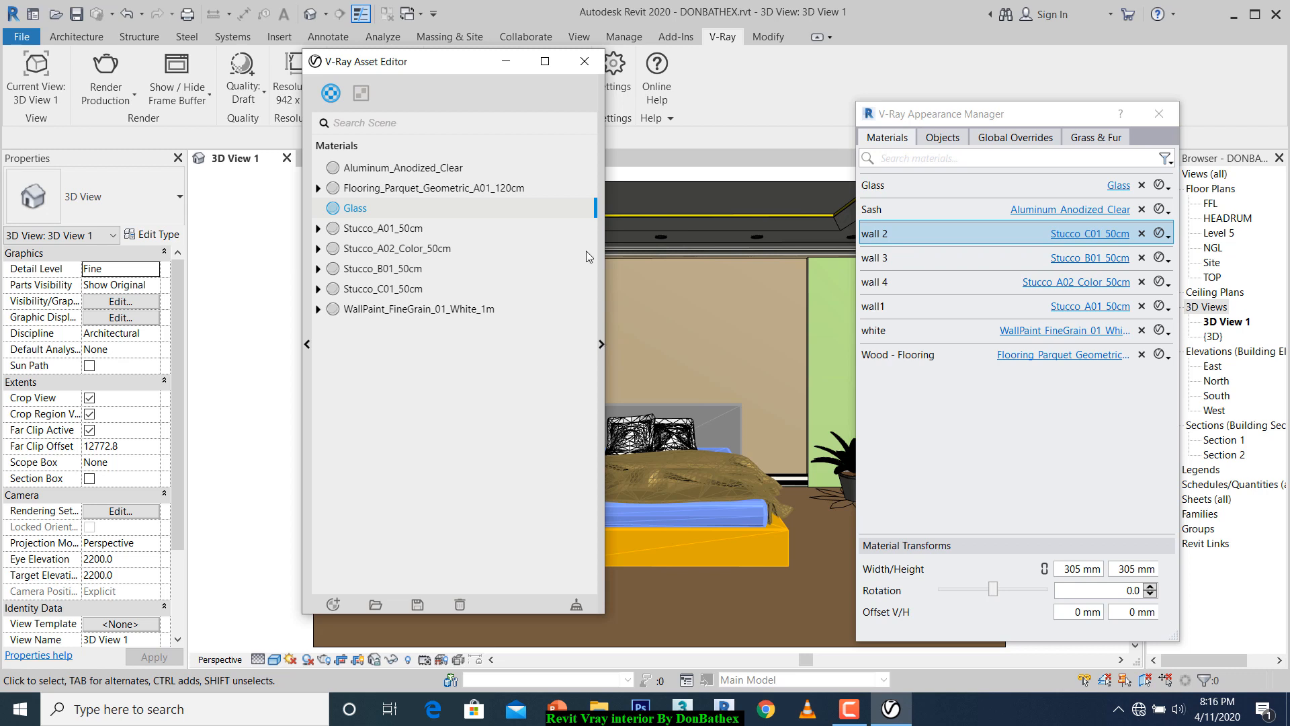
left_click(602, 344)
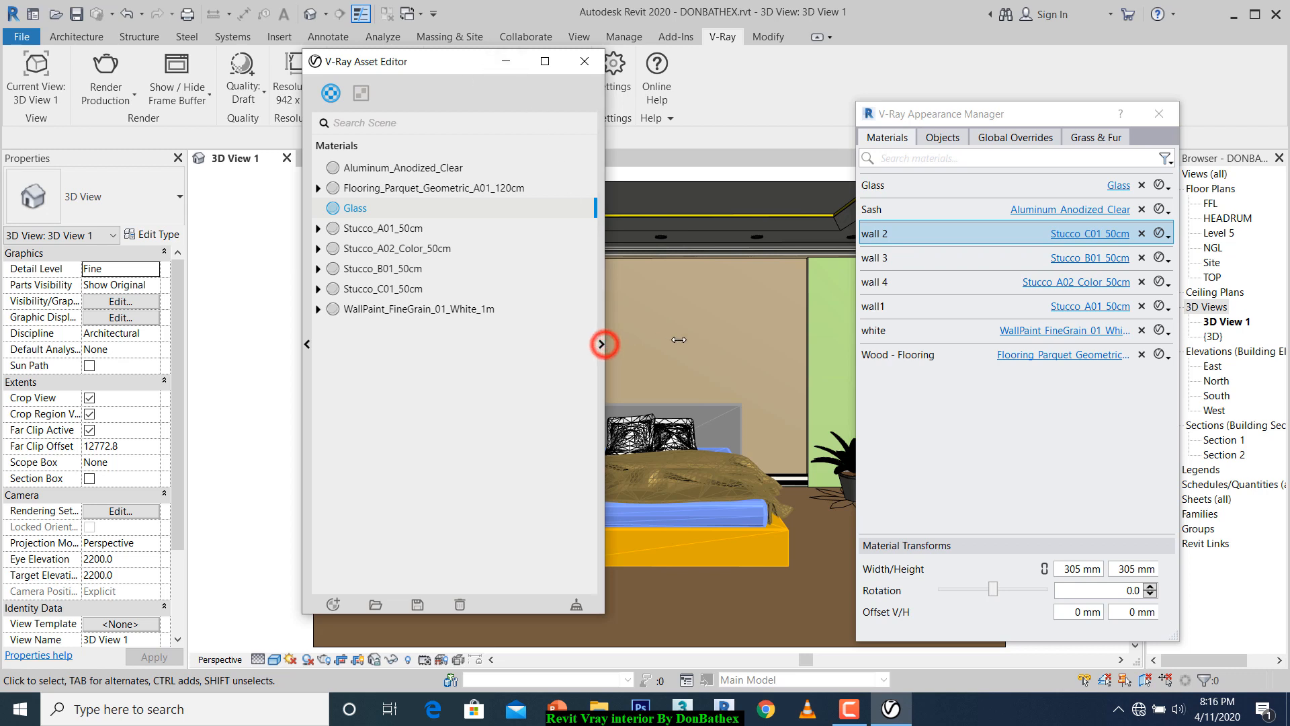
left_click(602, 346)
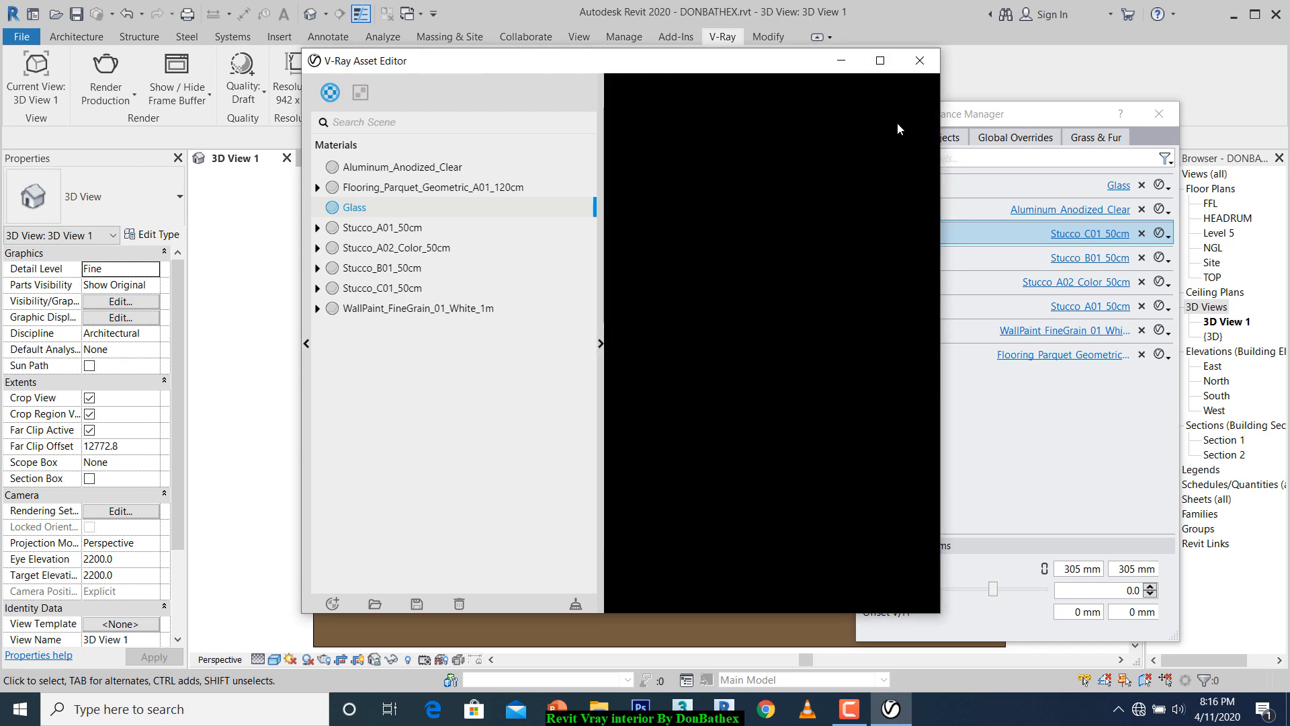
left_click_drag(977, 110, 1082, 100)
left_click(640, 62)
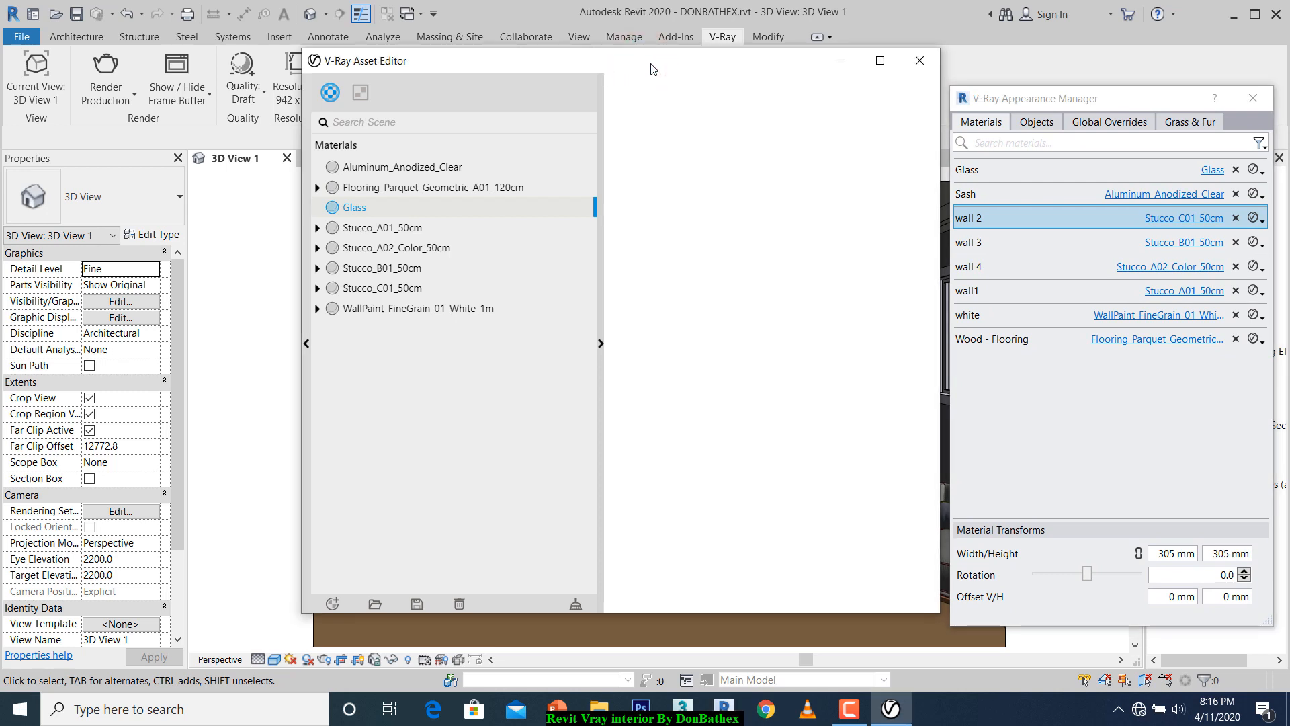
left_click_drag(652, 67, 666, 79)
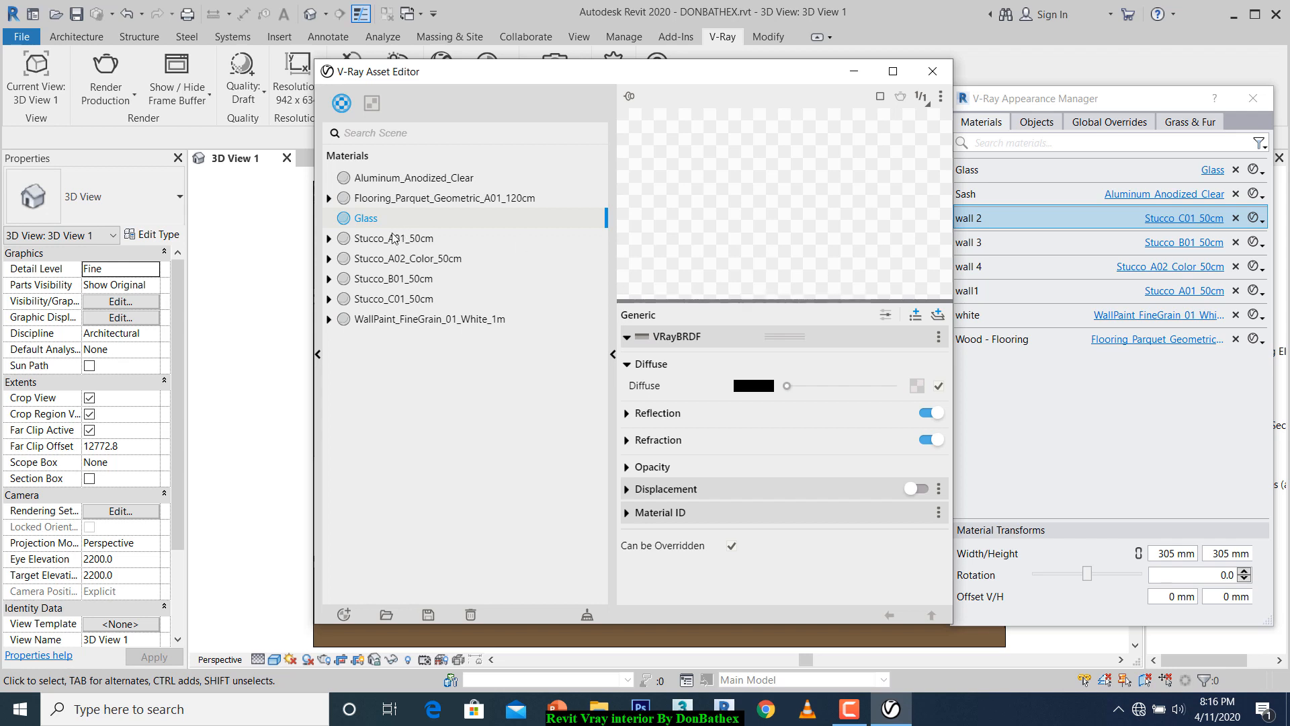
left_click(850, 709)
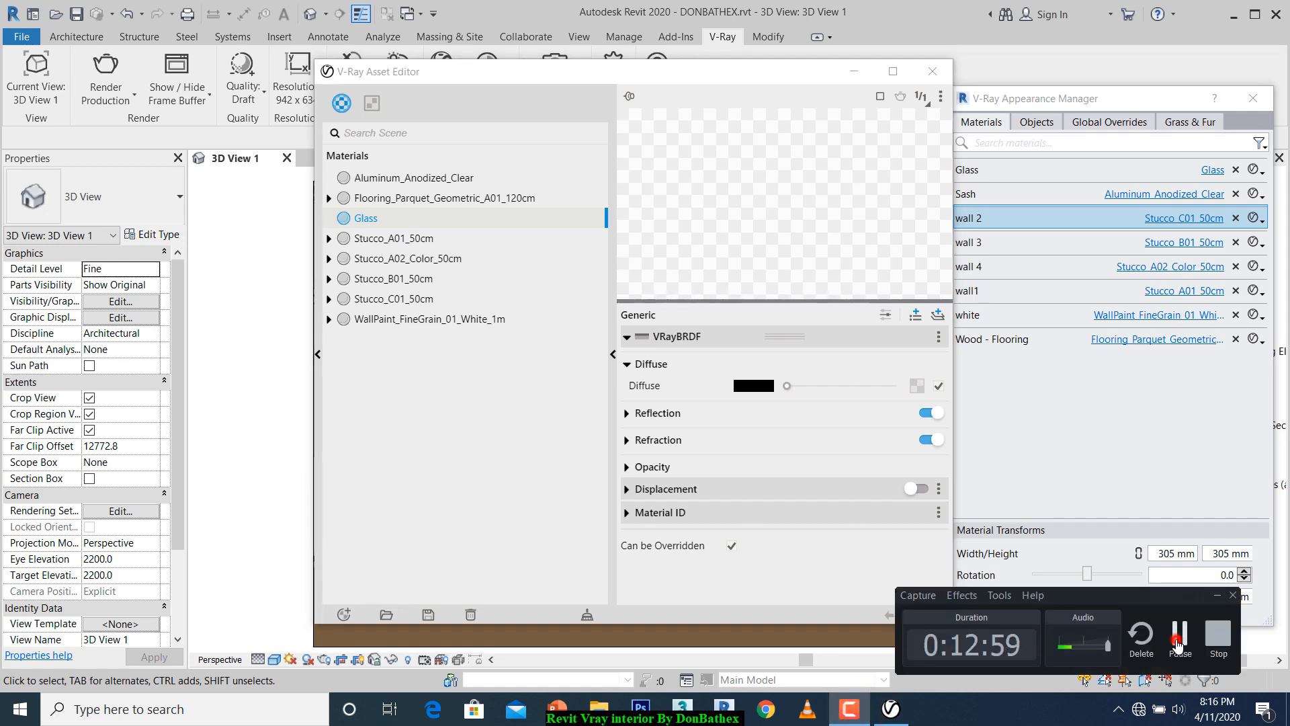
left_click(1177, 643)
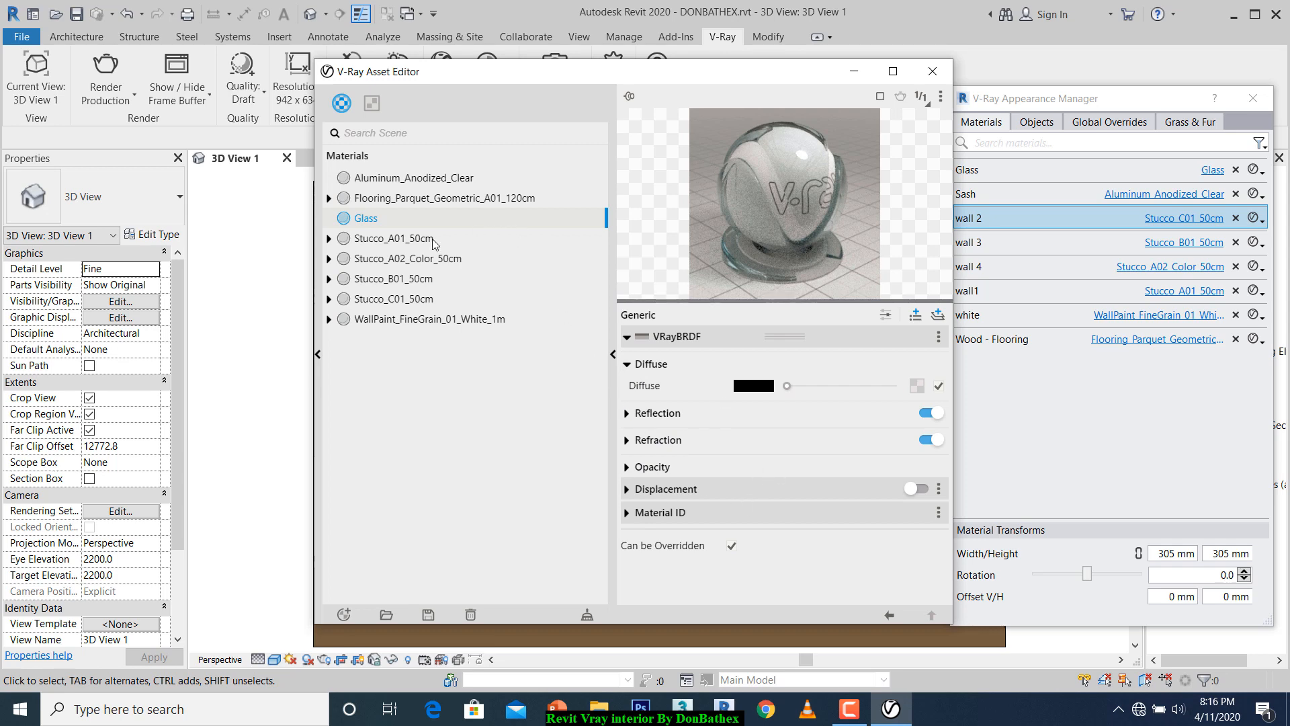
Disable the diffuse texture of Aluminum_Anodized_Clear and set its diffuse colour to a light grey with R, G and B at 0.839.
left_click(407, 178)
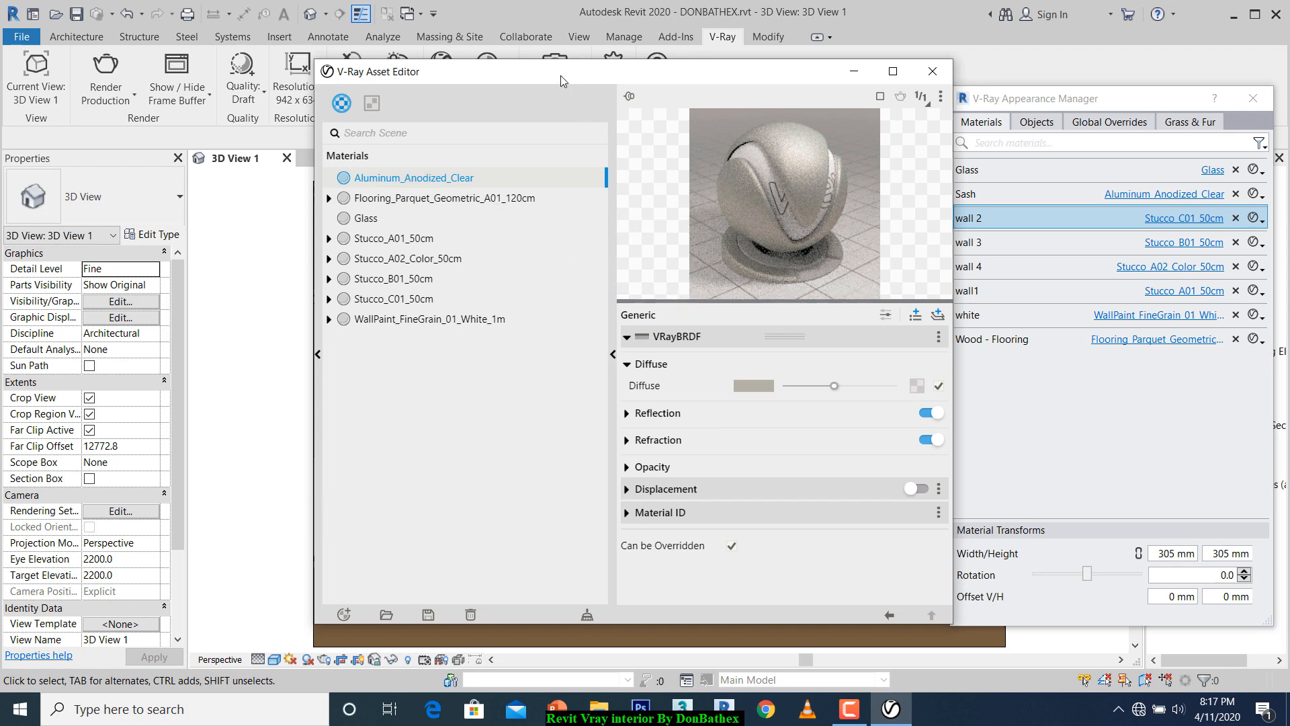
left_click_drag(563, 81, 622, 80)
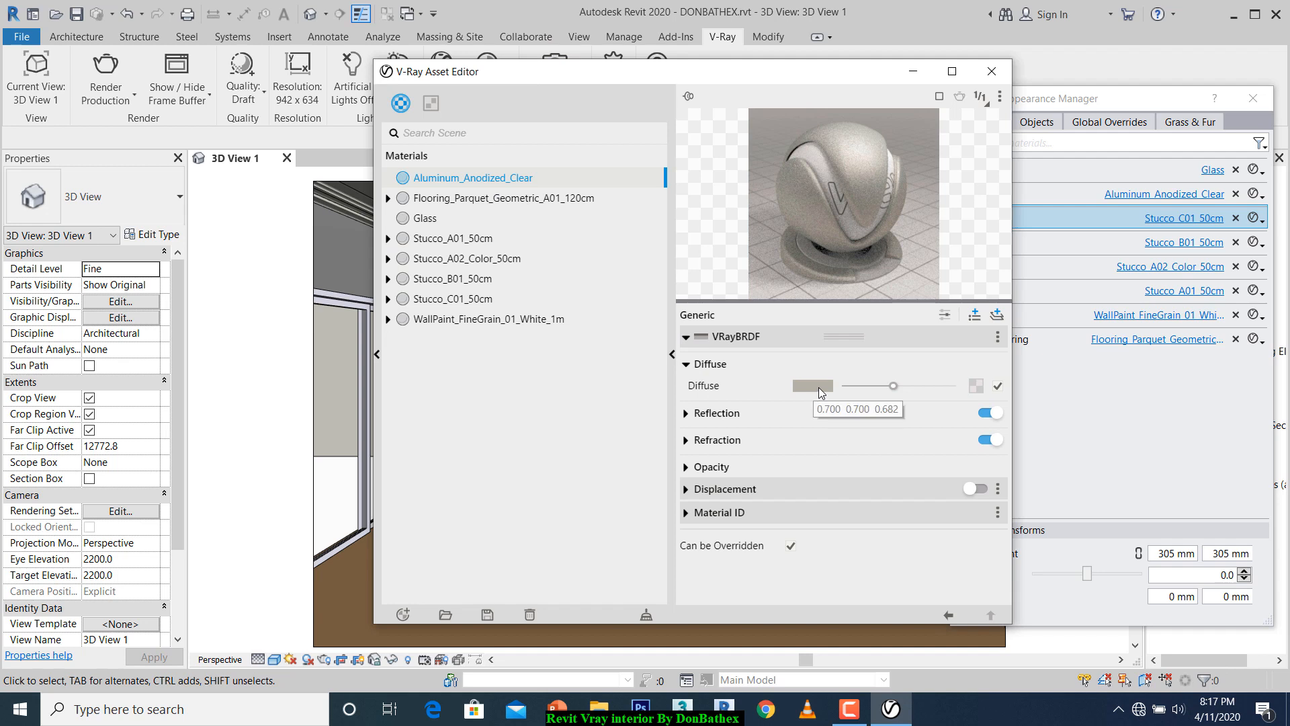
left_click(998, 387)
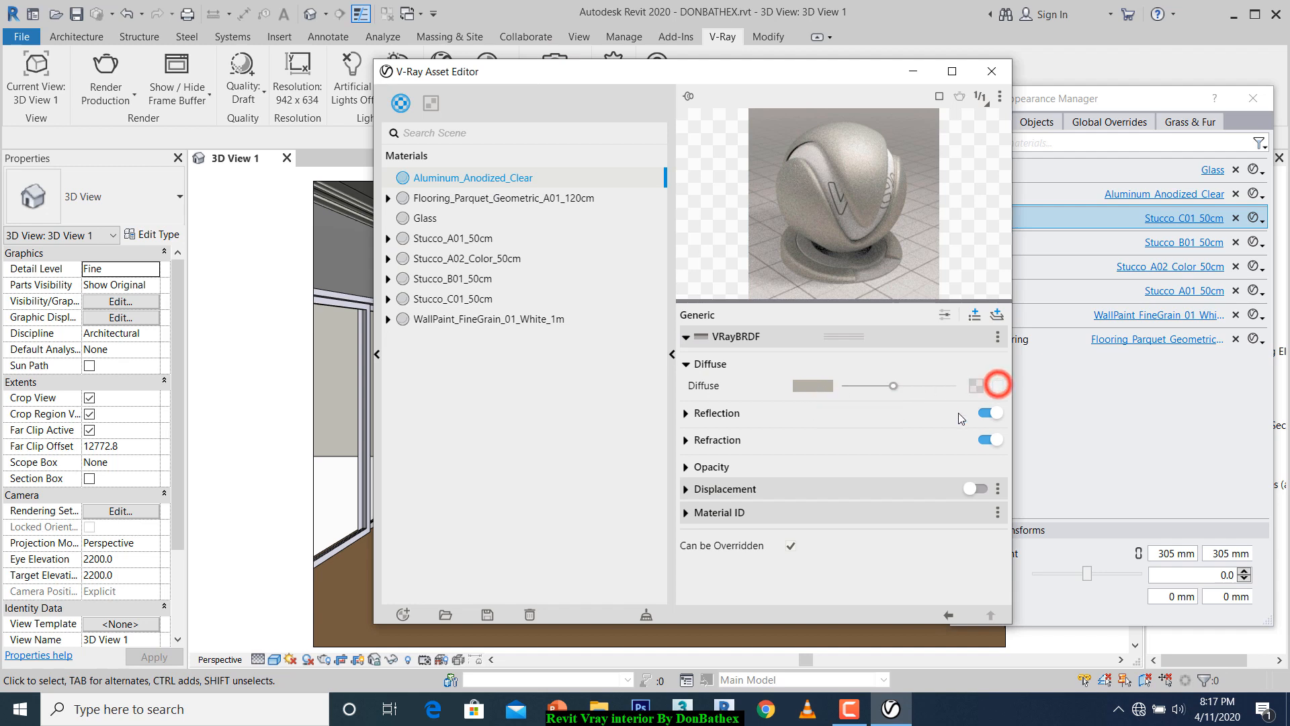
left_click(813, 388)
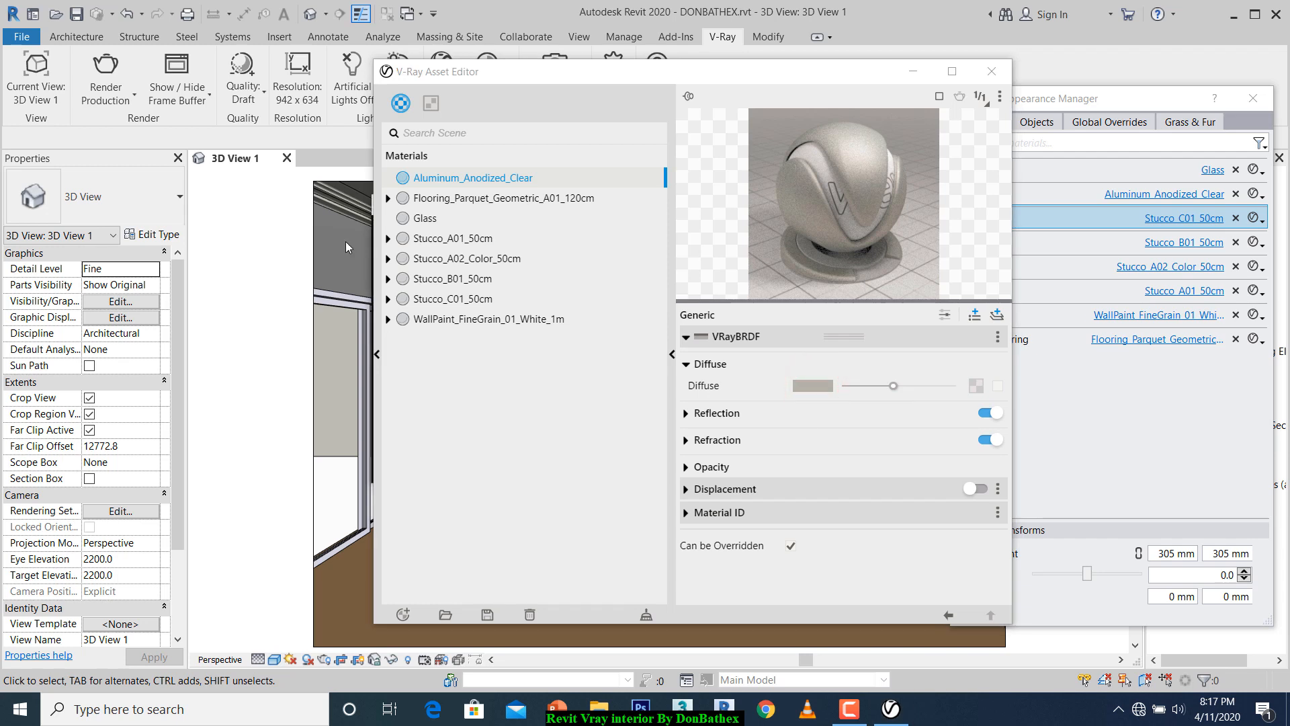
left_click_drag(440, 75, 512, 85)
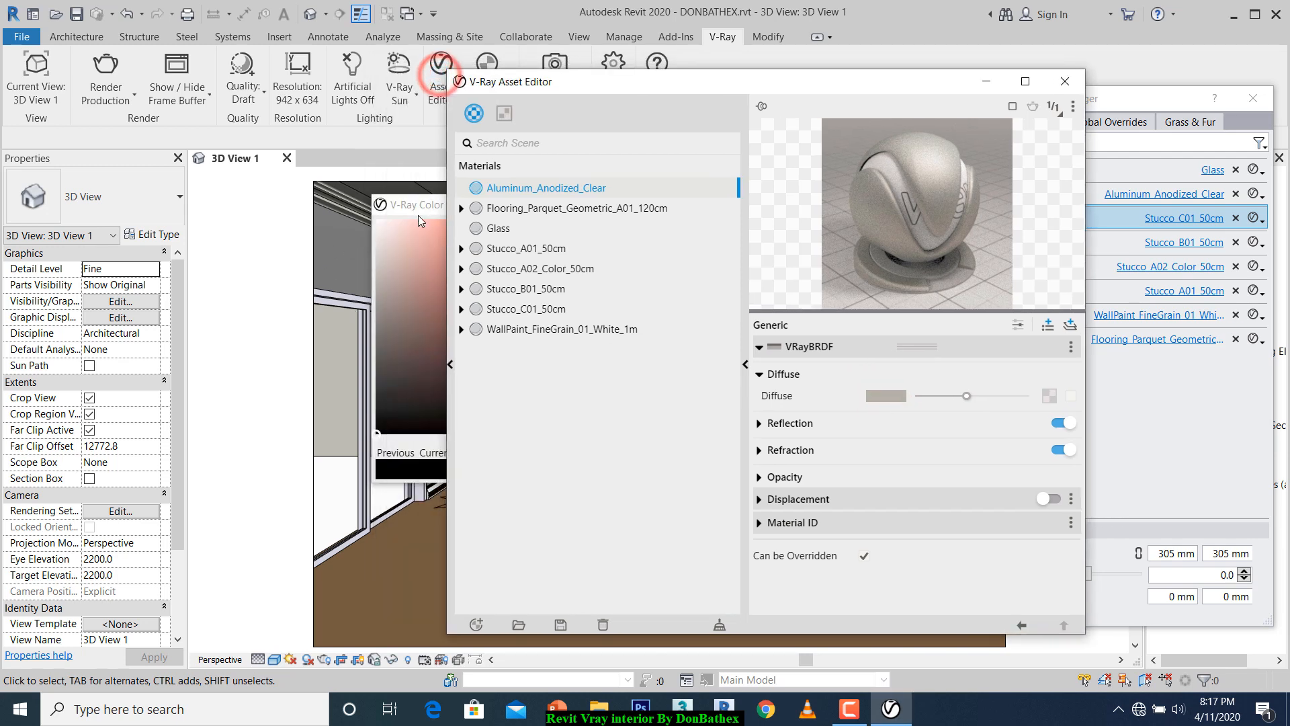
left_click_drag(424, 205, 54, 201)
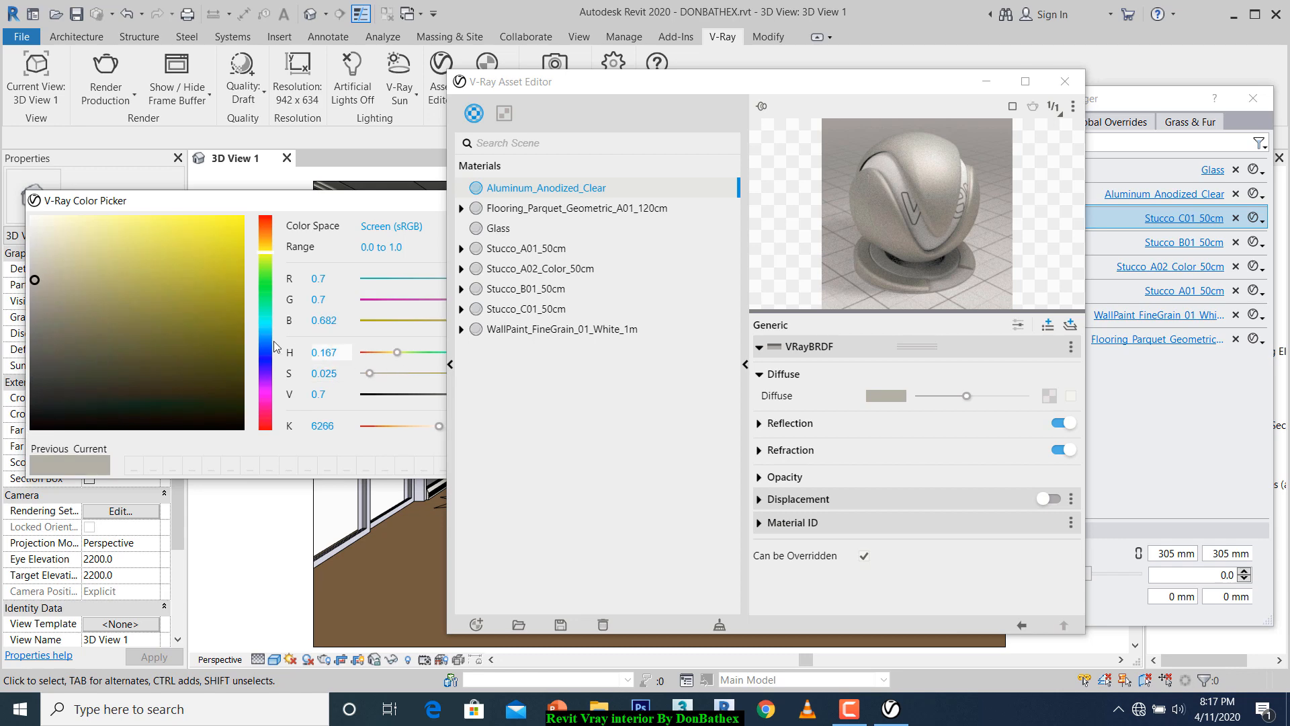
left_click_drag(39, 251, 29, 253)
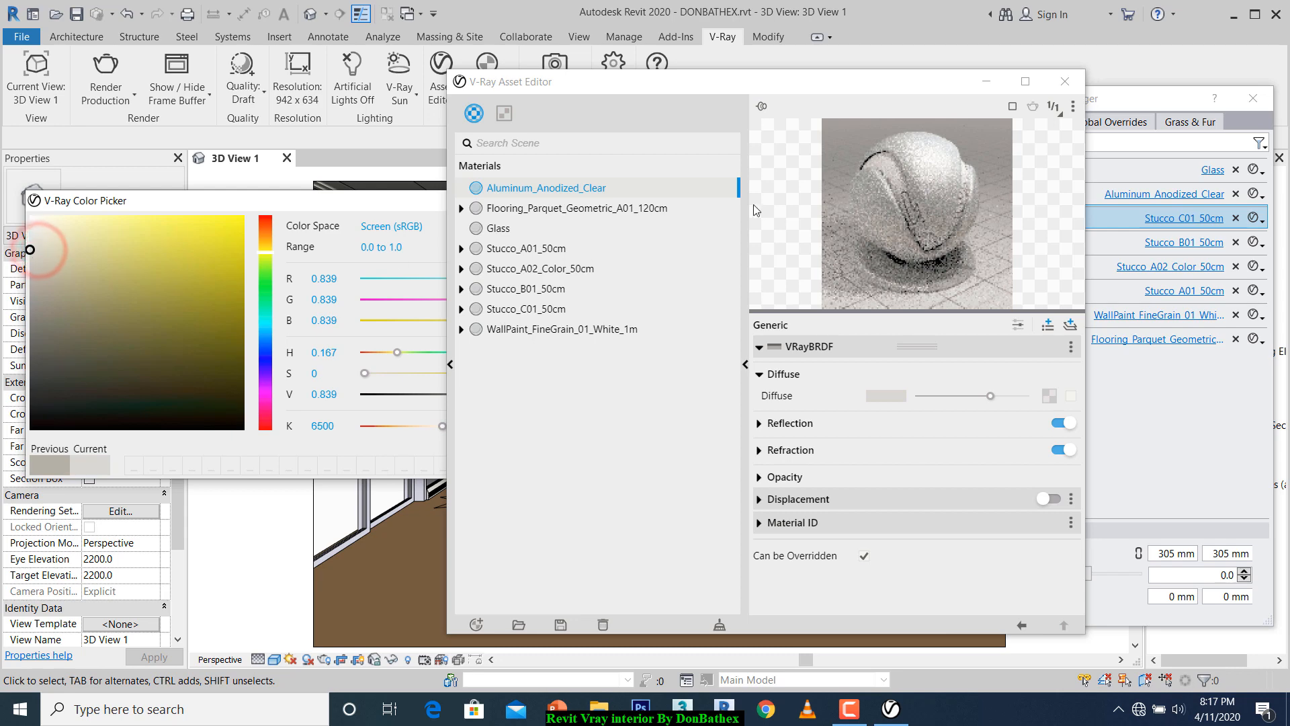
left_click_drag(384, 205, 258, 202)
left_click(426, 198)
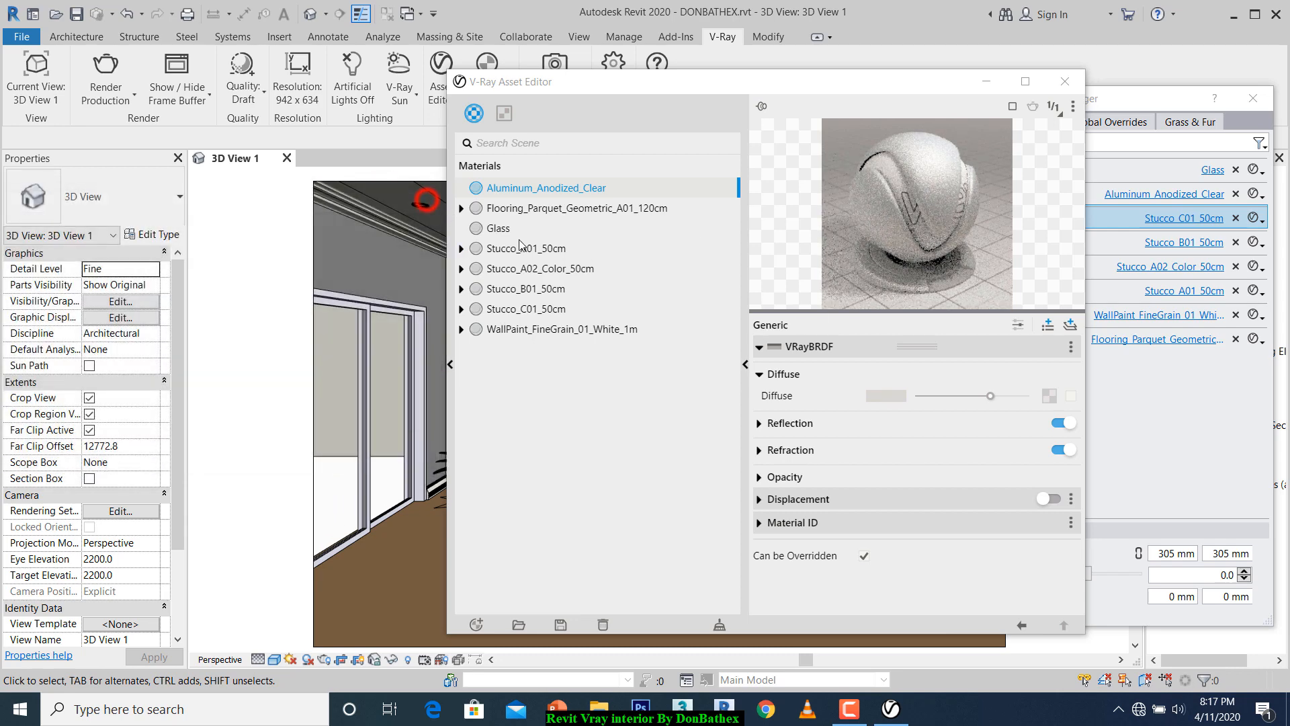
Review the previews and settings of the Flooring_Parquet_Geometric_A01_120cm and Stucco_A01_50cm materials.
left_click(557, 209)
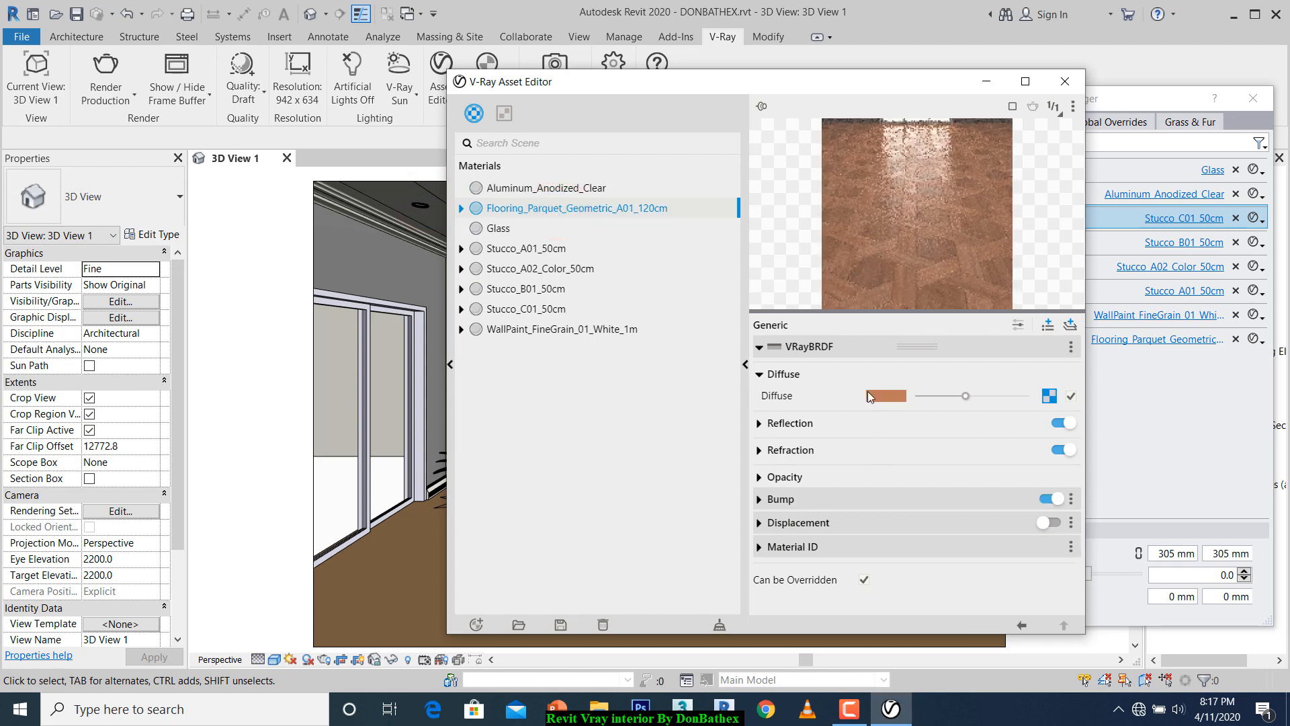
left_click(506, 250)
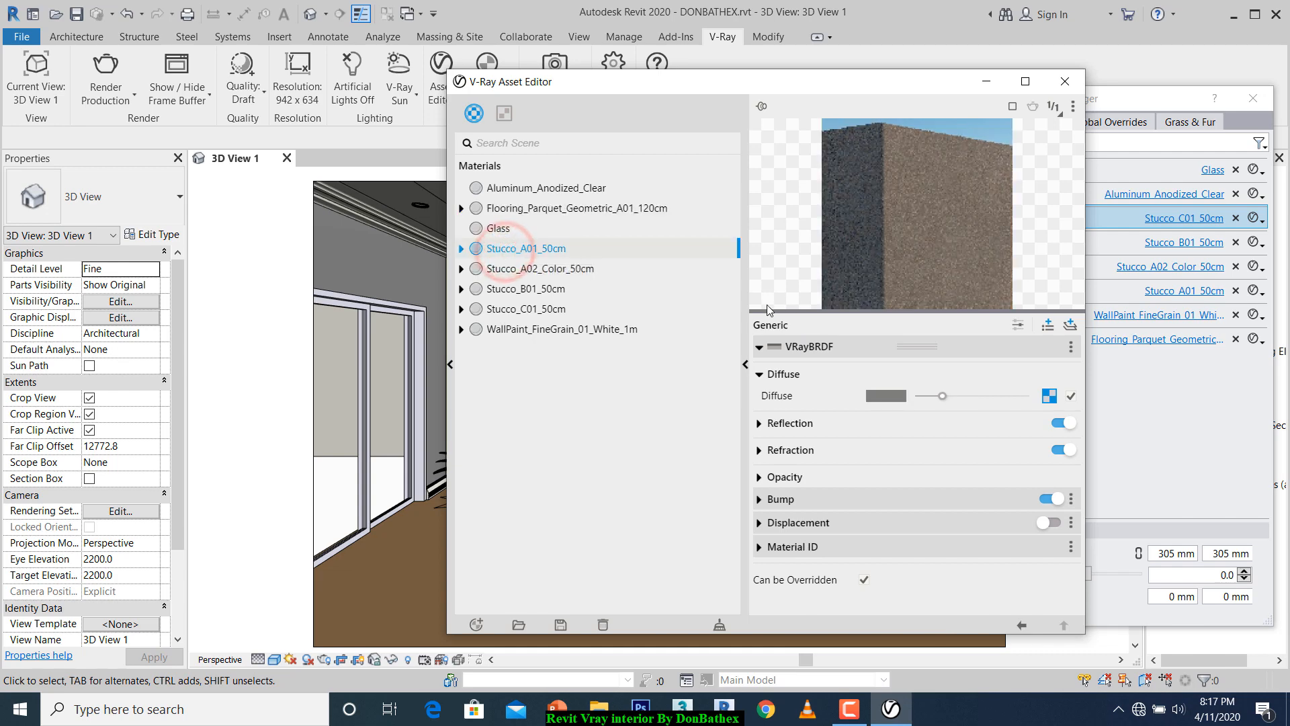
left_click_drag(918, 82, 808, 73)
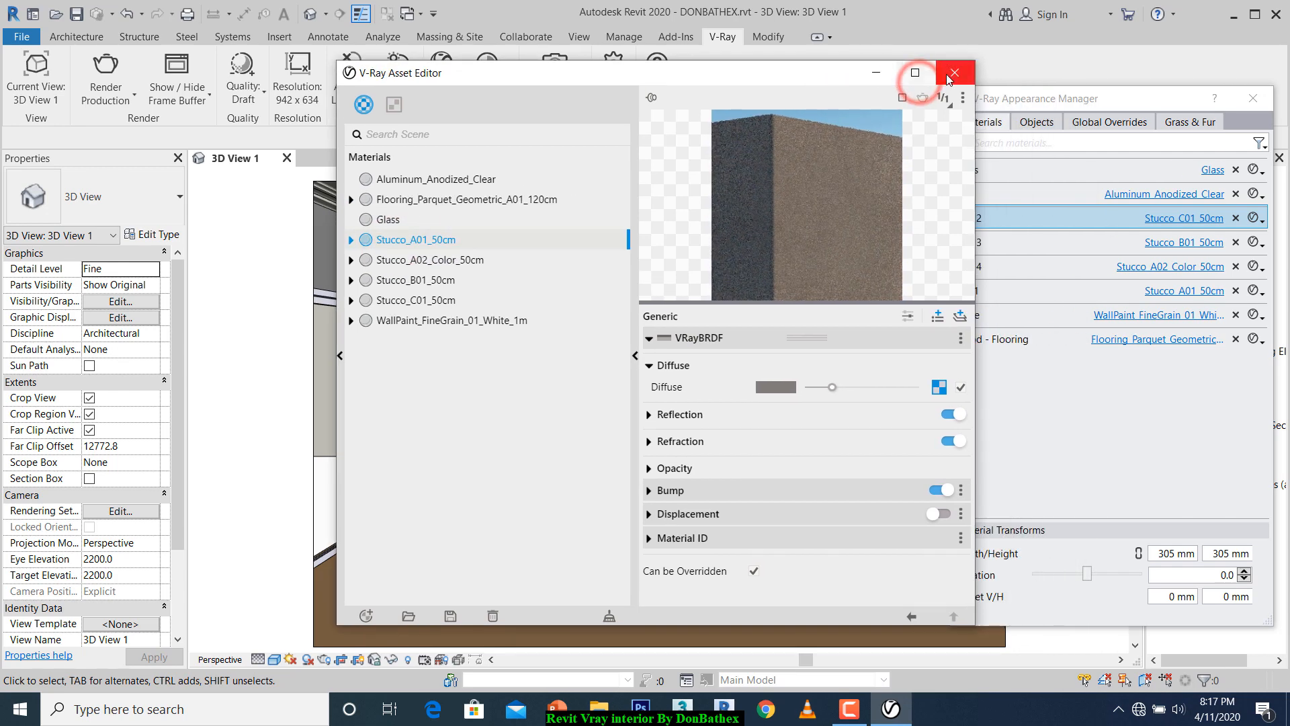
Disable the diffuse texture of WallPaint_FineGrain_01_White_1m and set its diffuse colour to pure white with R, G and B at 1.
left_click(952, 74)
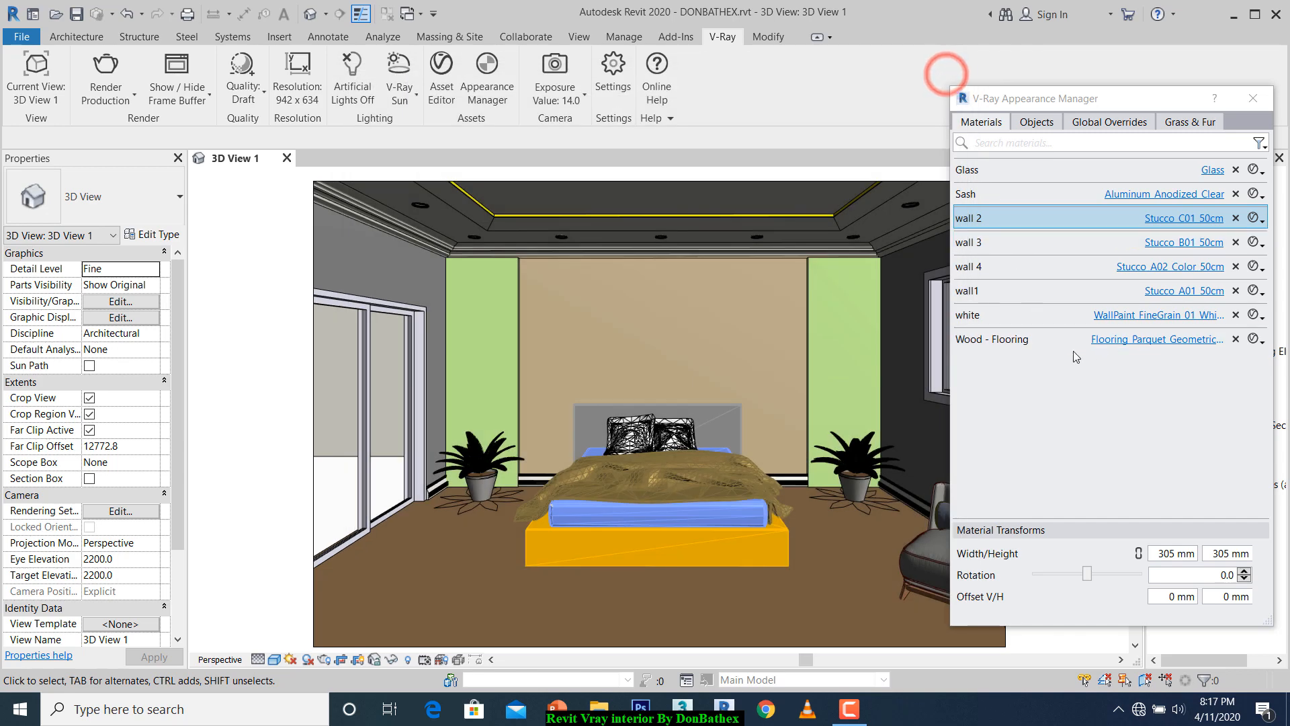
left_click(1158, 317)
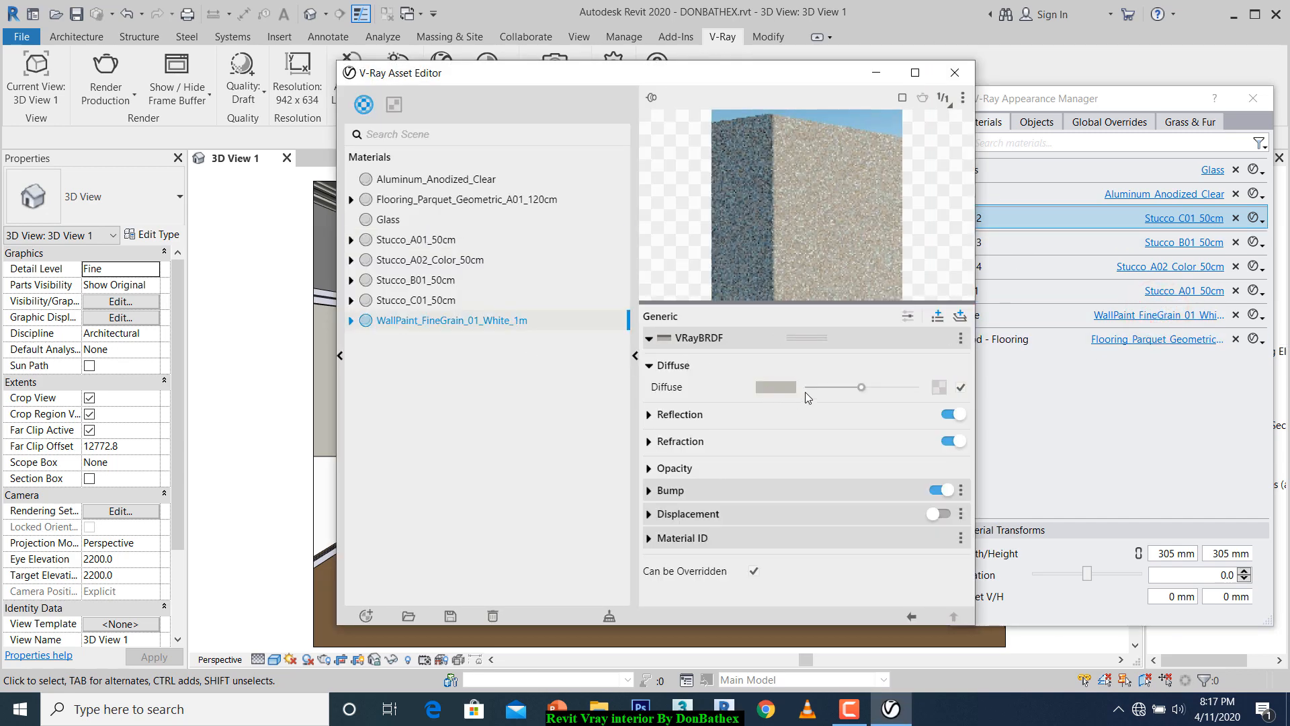
left_click(962, 389)
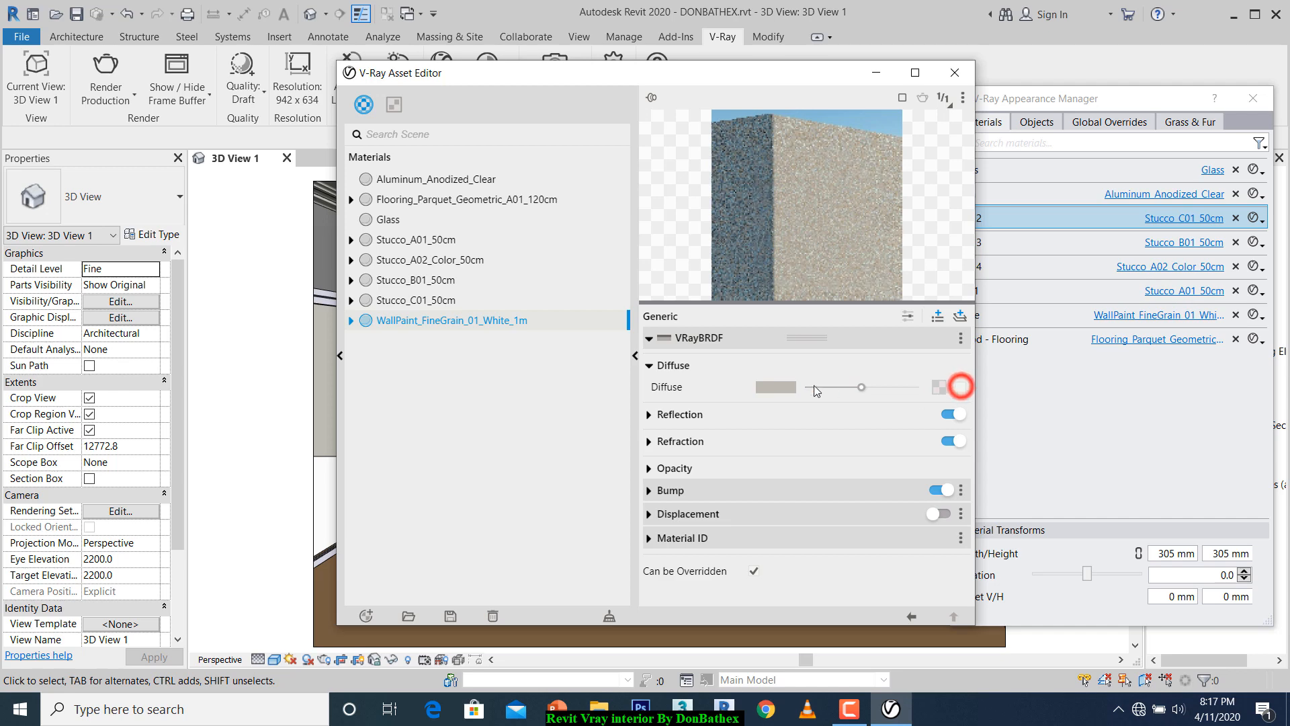
left_click(776, 387)
left_click(224, 202)
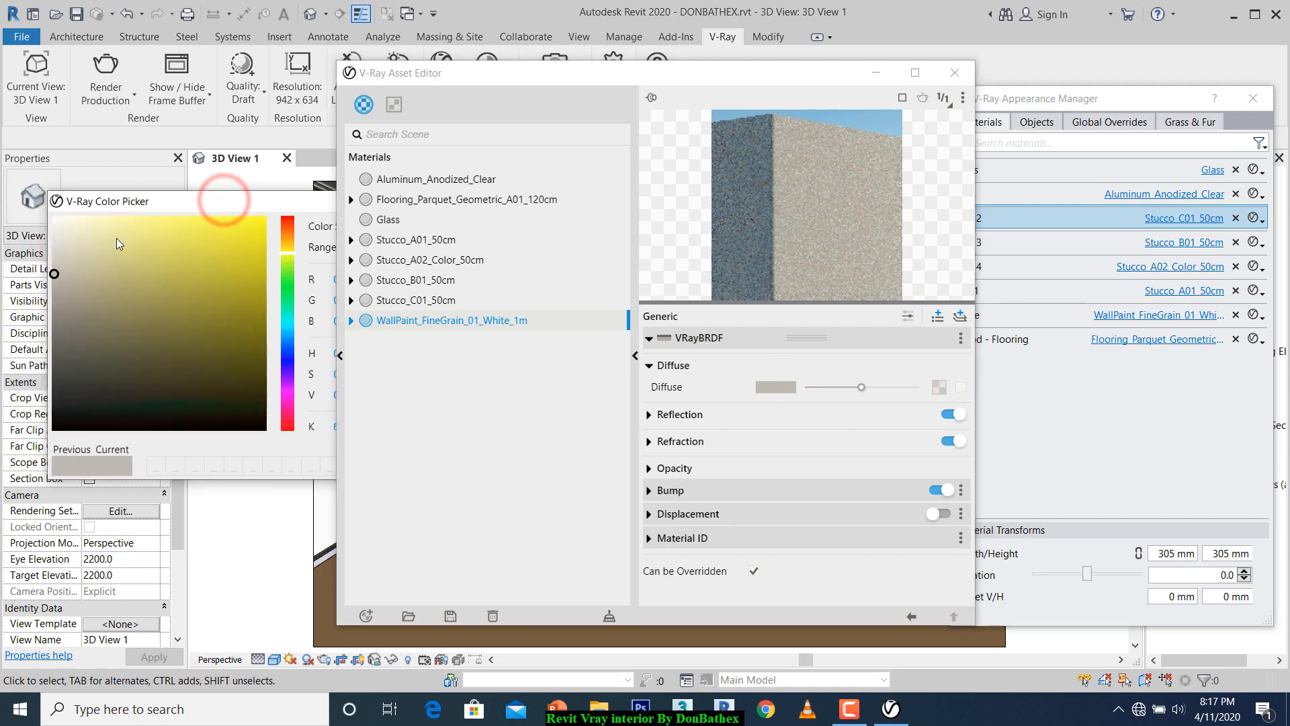
left_click_drag(76, 243, 39, 214)
left_click_drag(264, 206, 58, 202)
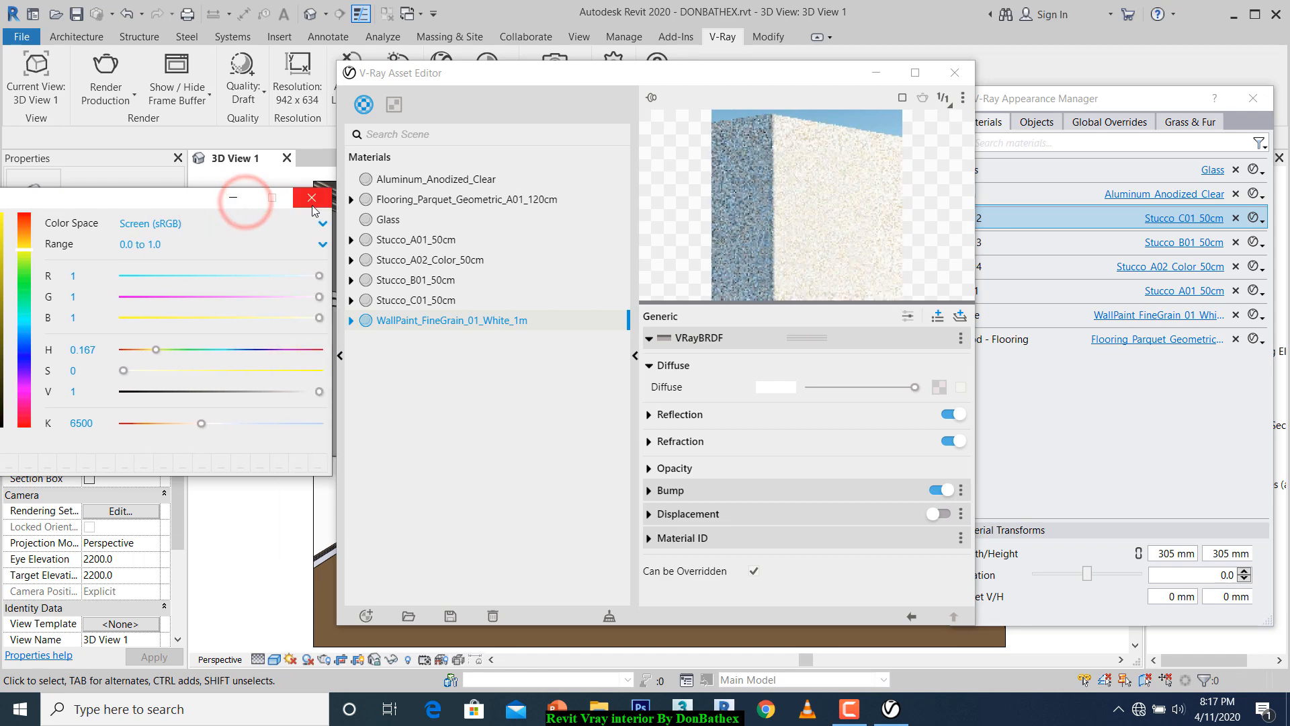
left_click(311, 201)
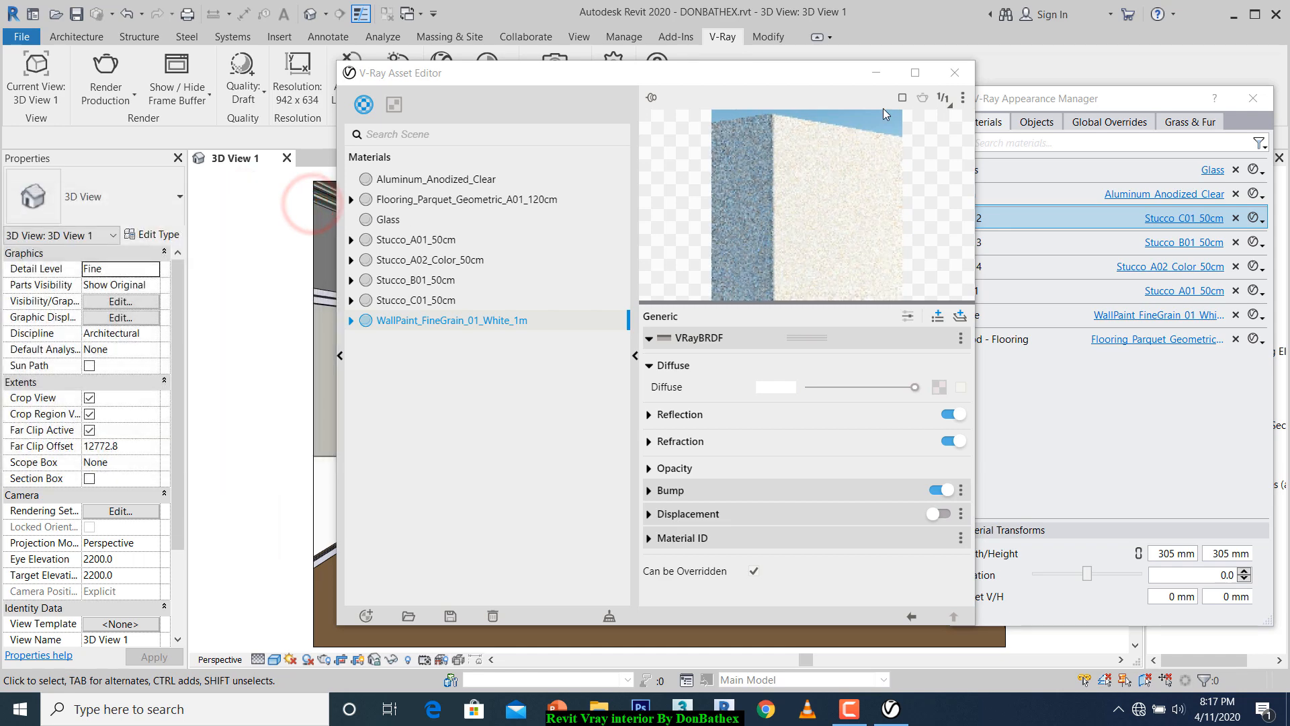
left_click(954, 73)
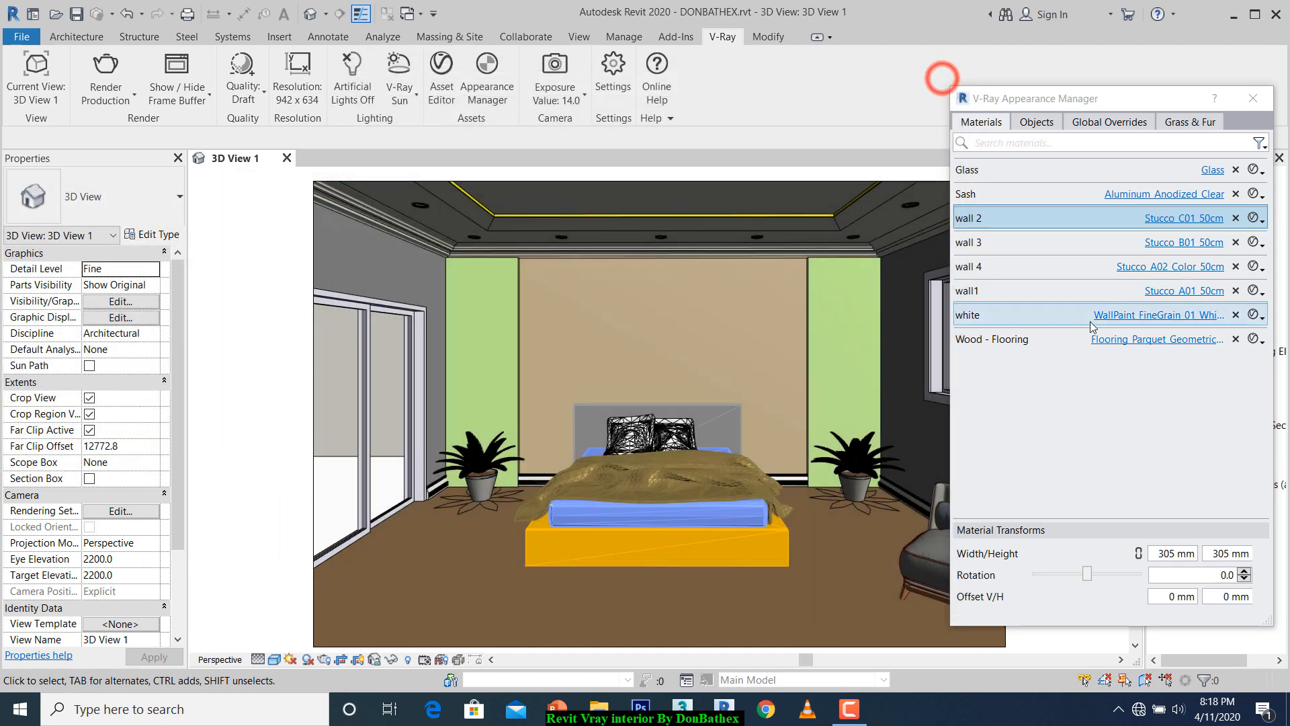
Disable the diffuse texture of Stucco_A01_50cm and set its diffuse colour to cream with R 1, G 0.944 and B 0.823.
left_click(1168, 291)
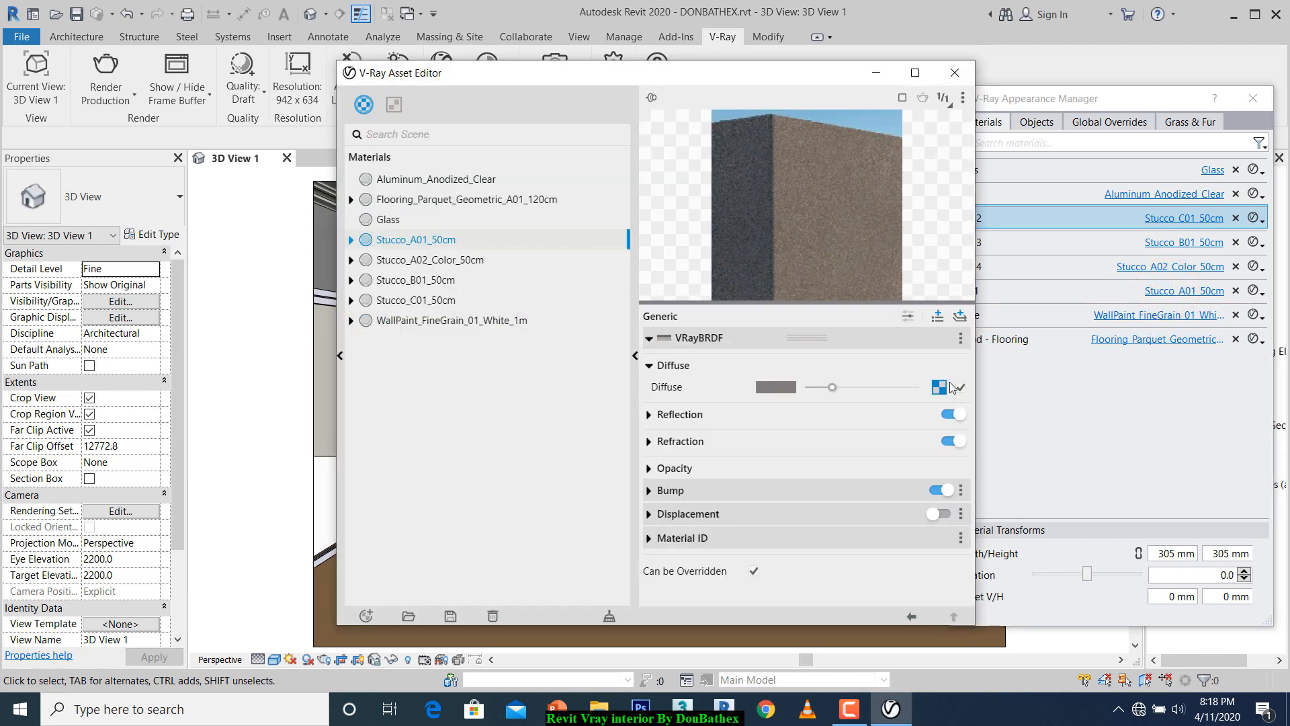
left_click(775, 387)
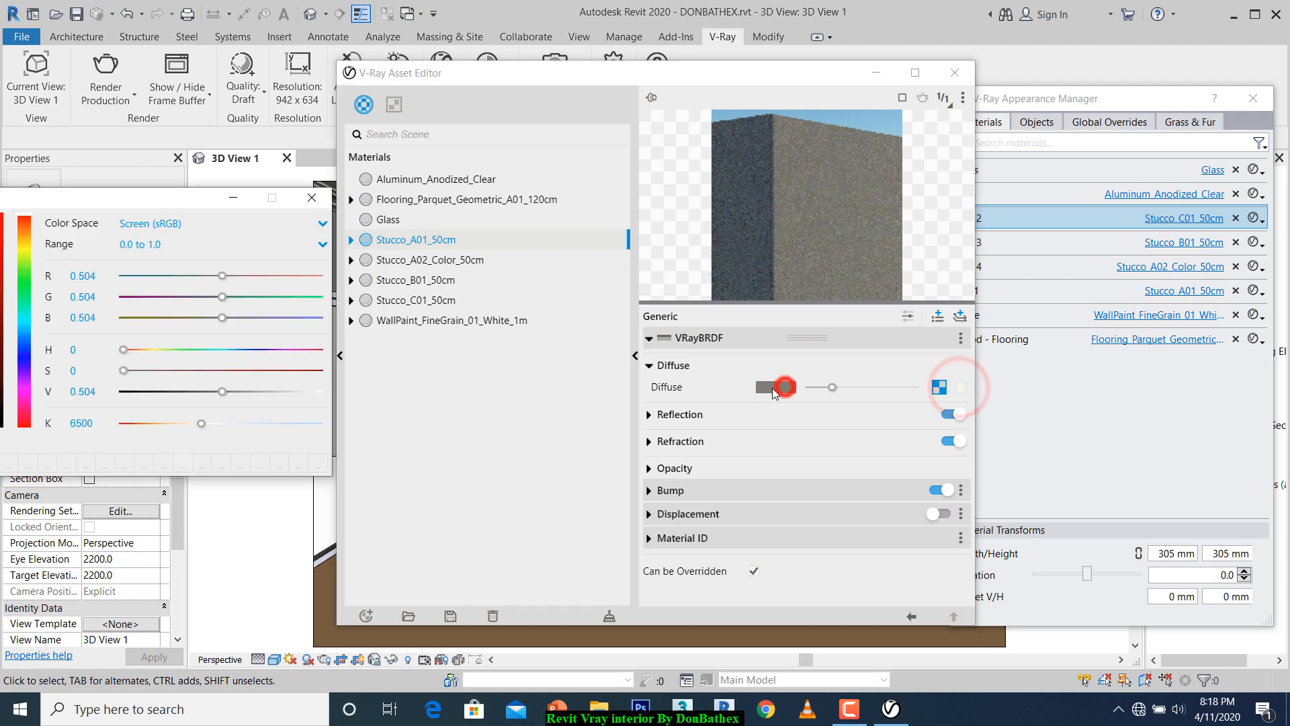
left_click(118, 203)
left_click_drag(118, 203, 191, 203)
left_click_drag(306, 250, 307, 248)
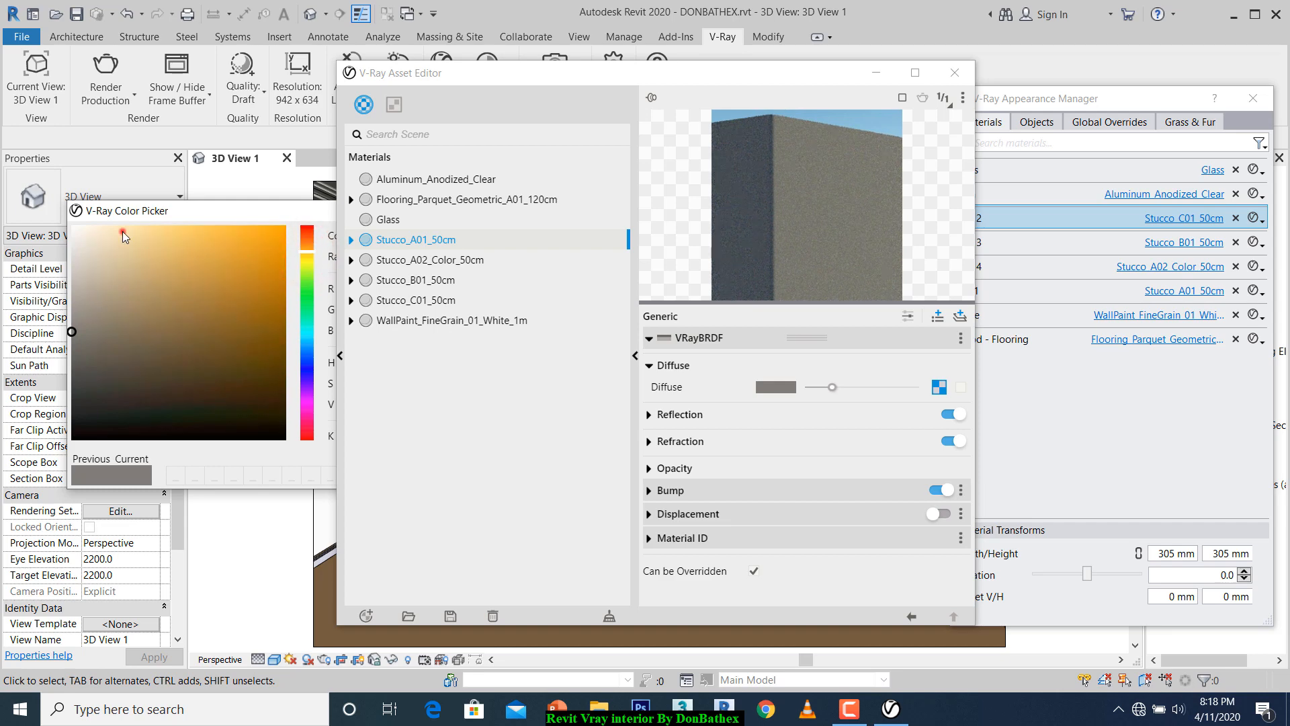
left_click_drag(122, 231, 108, 225)
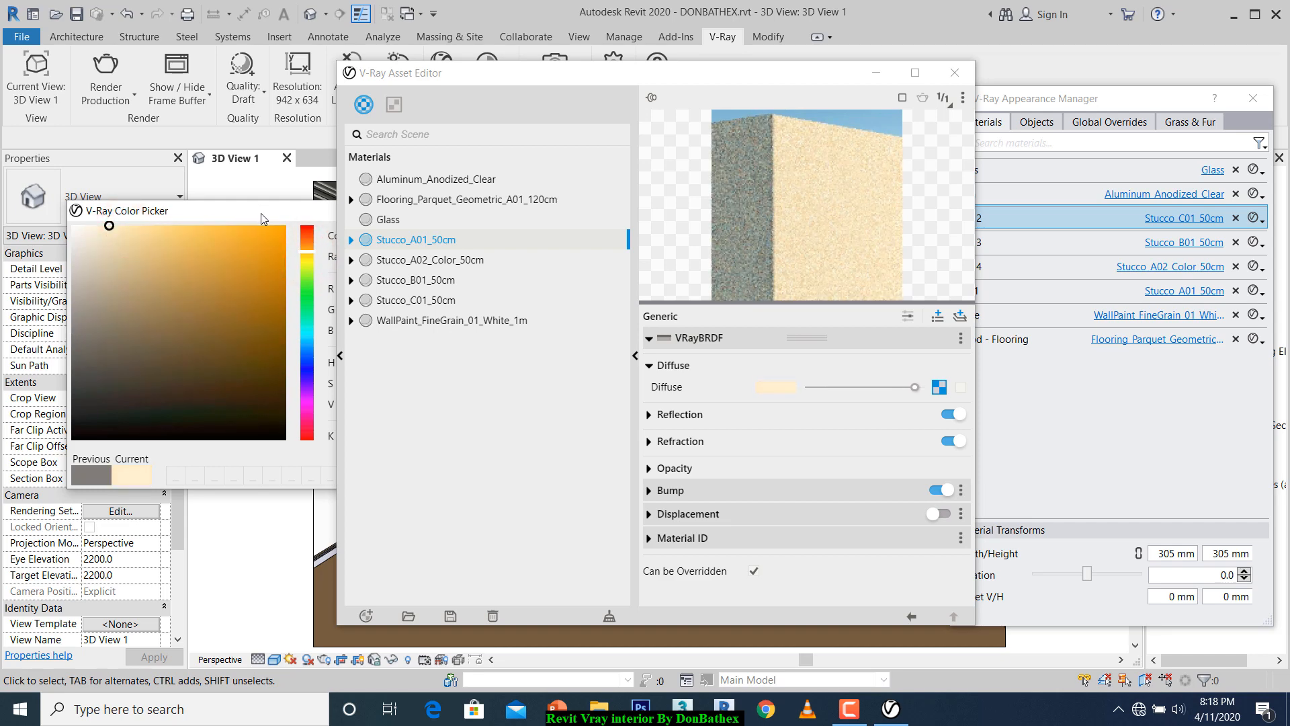
left_click_drag(261, 213, 65, 206)
left_click_drag(222, 207, 186, 211)
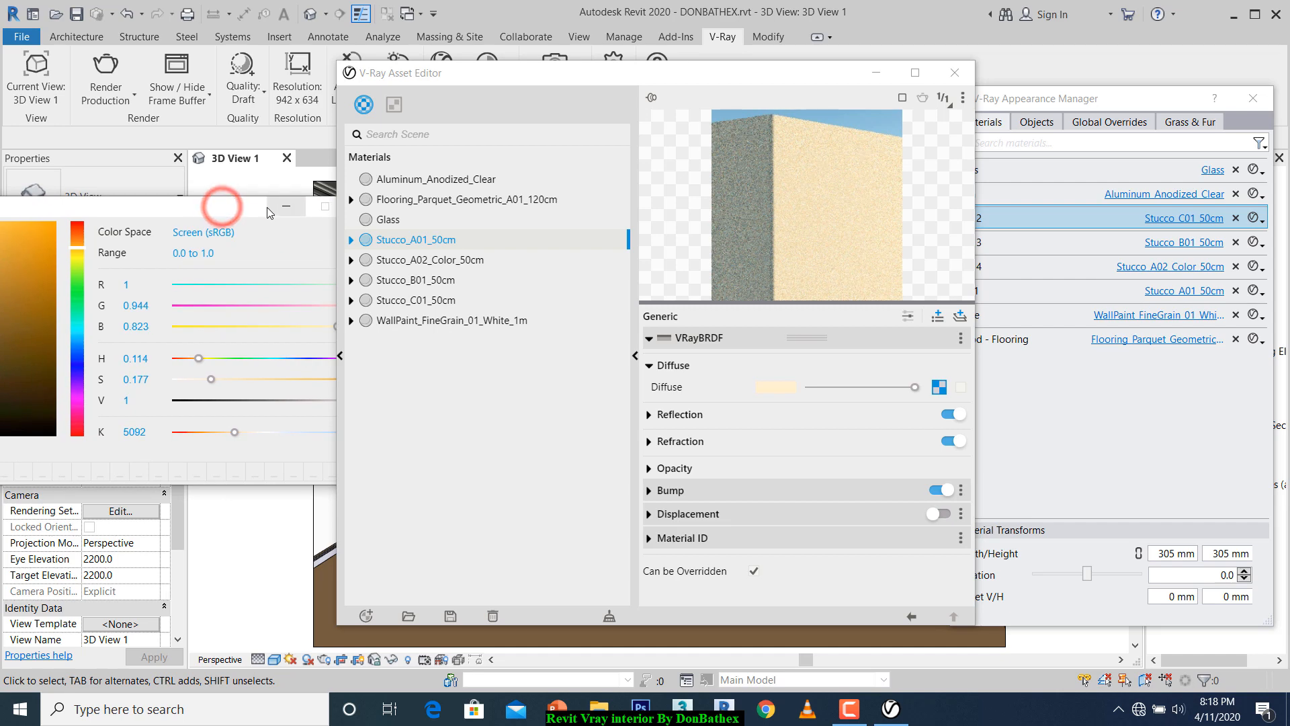
left_click(293, 208)
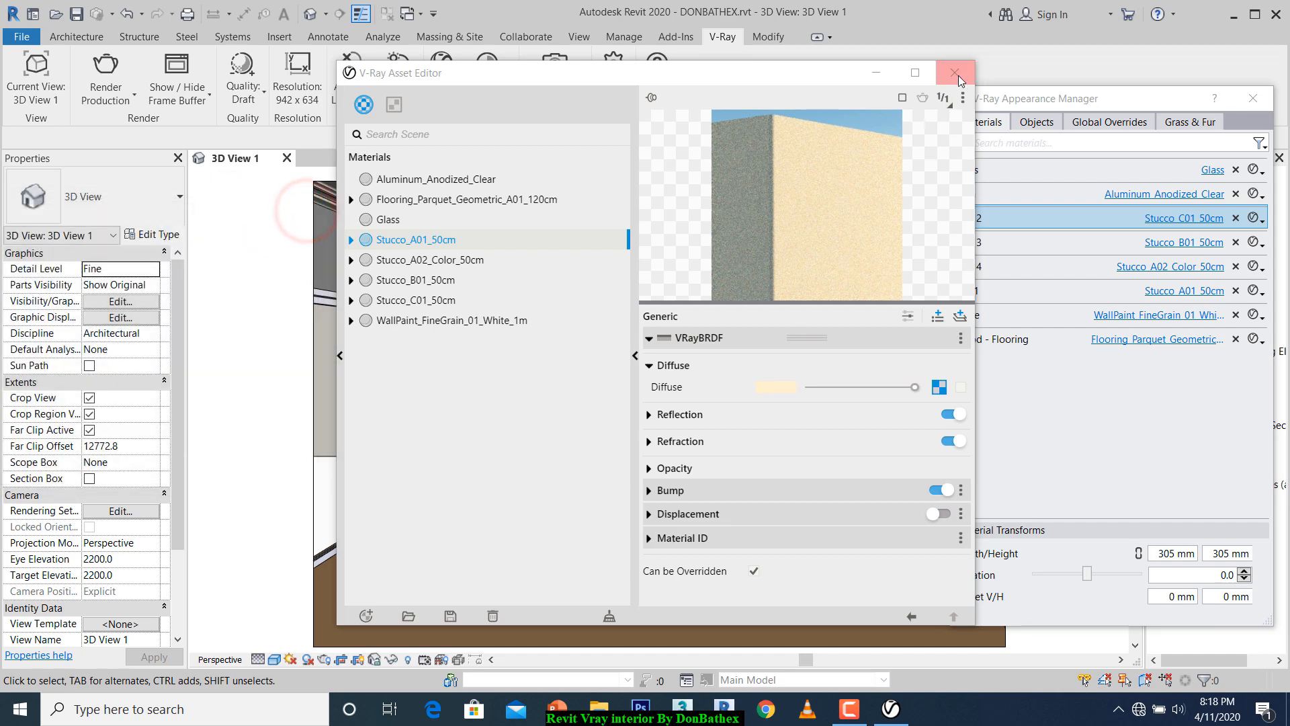
left_click(955, 72)
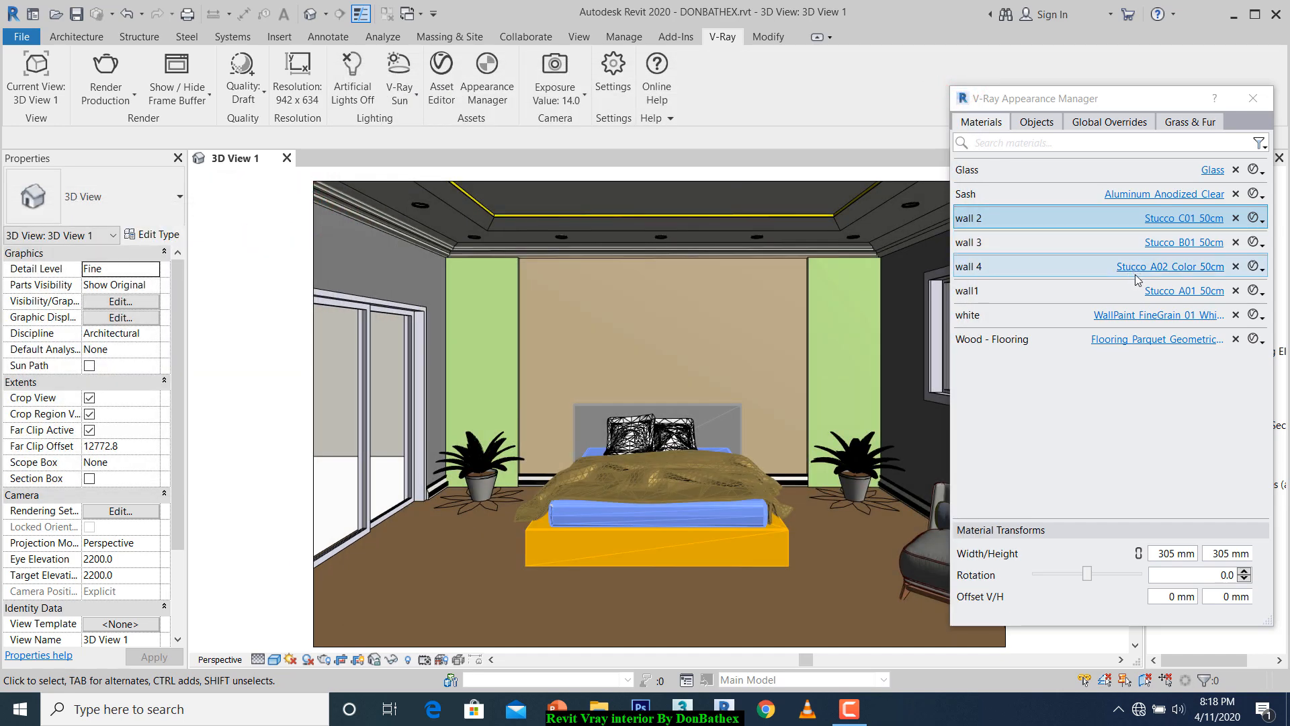
Disable the diffuse texture of Stucco_B01_50cm, assigned to wall 3, and set its diffuse colour to a pale green.
left_click(1169, 248)
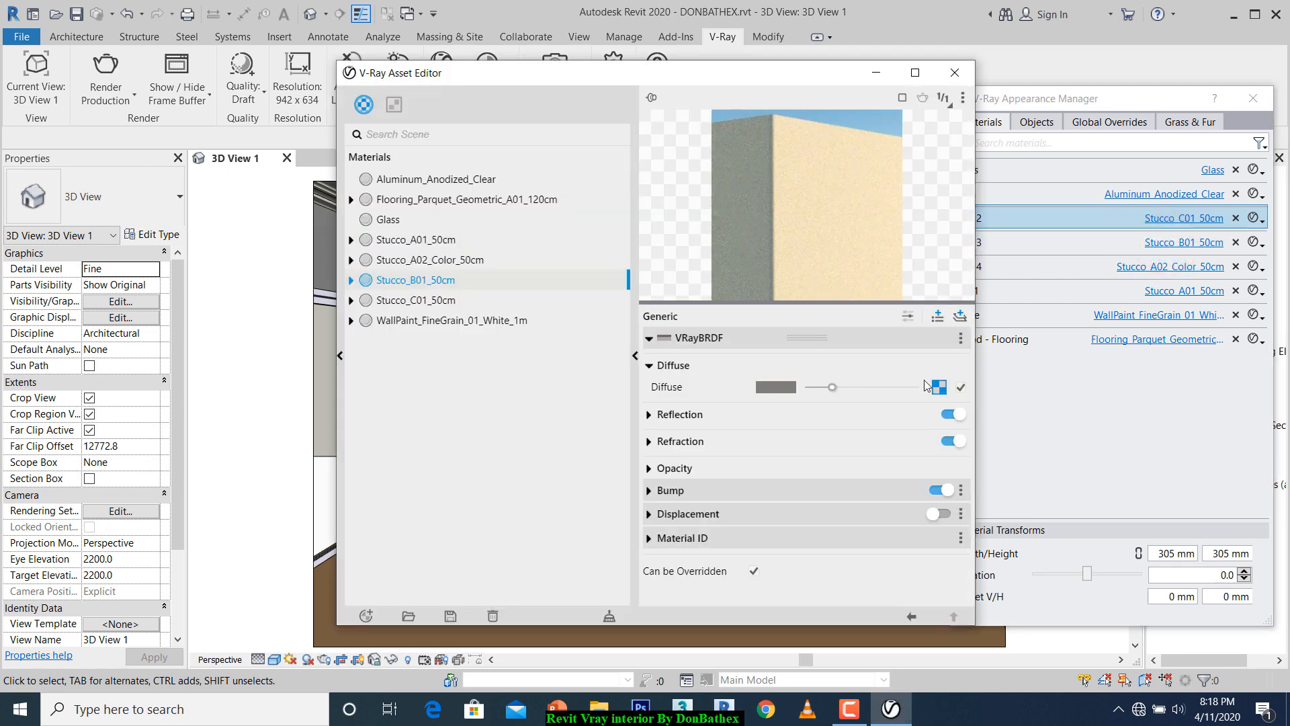
left_click(961, 387)
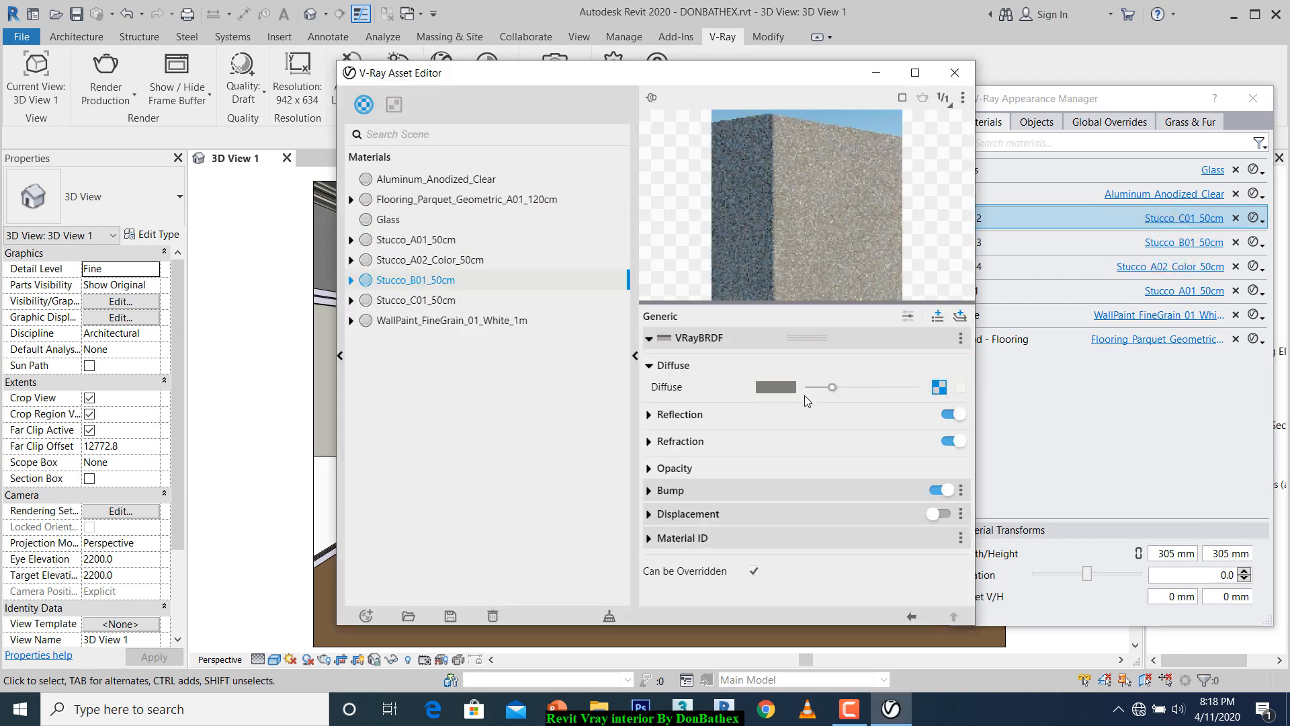
left_click(961, 388)
left_click(776, 389)
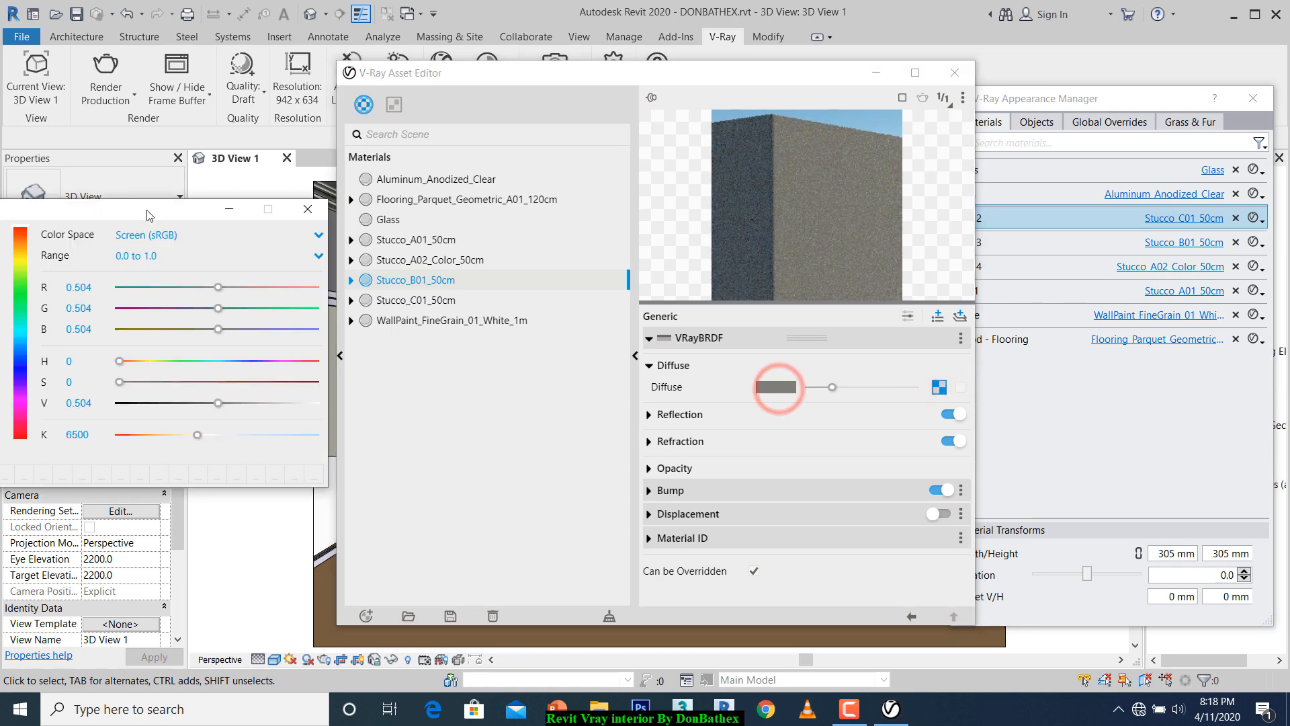
left_click_drag(146, 210, 361, 202)
left_click(233, 299)
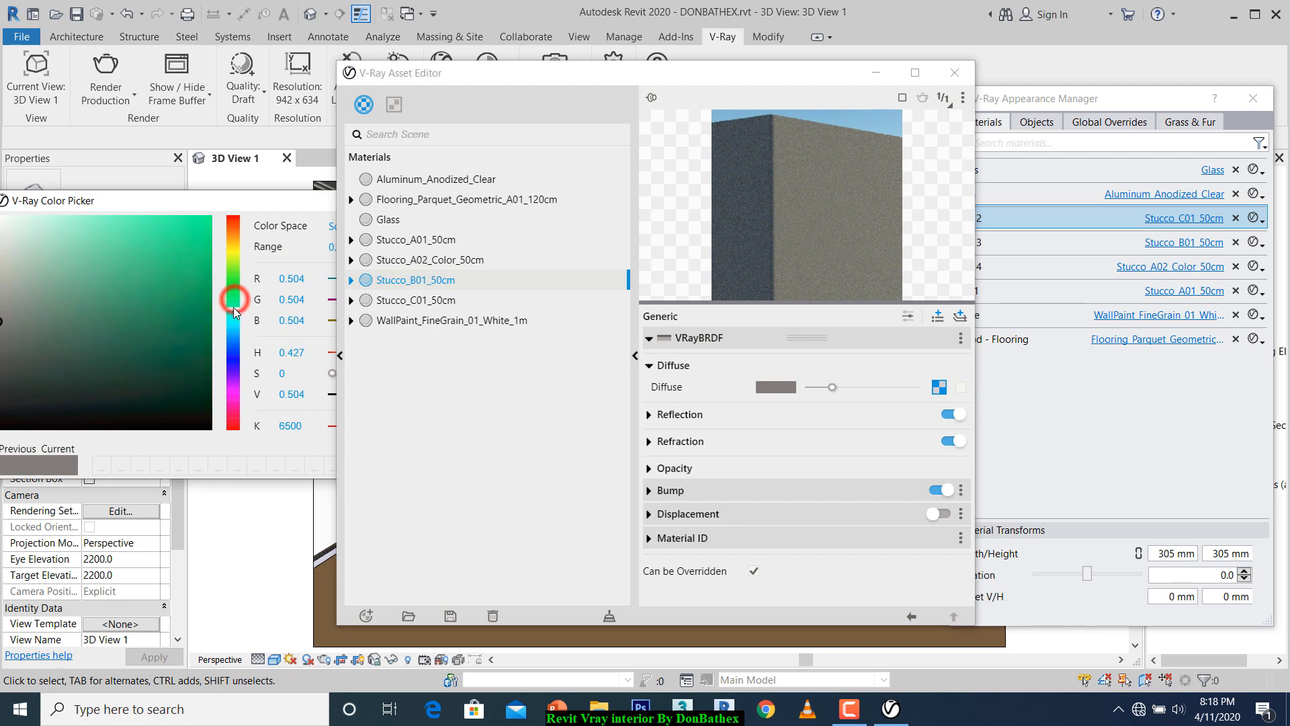
left_click_drag(235, 302, 236, 286)
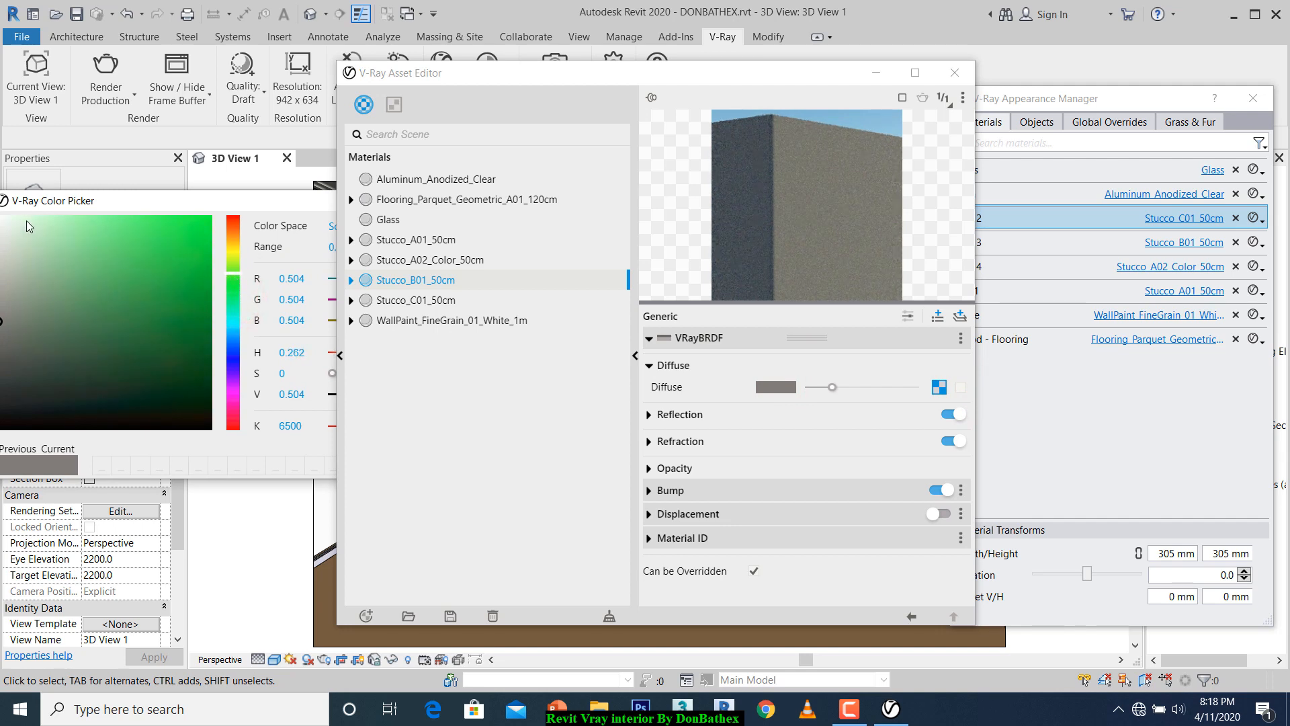
left_click(28, 226)
left_click_drag(143, 205, 14, 207)
left_click_drag(242, 204, 179, 205)
left_click(316, 198)
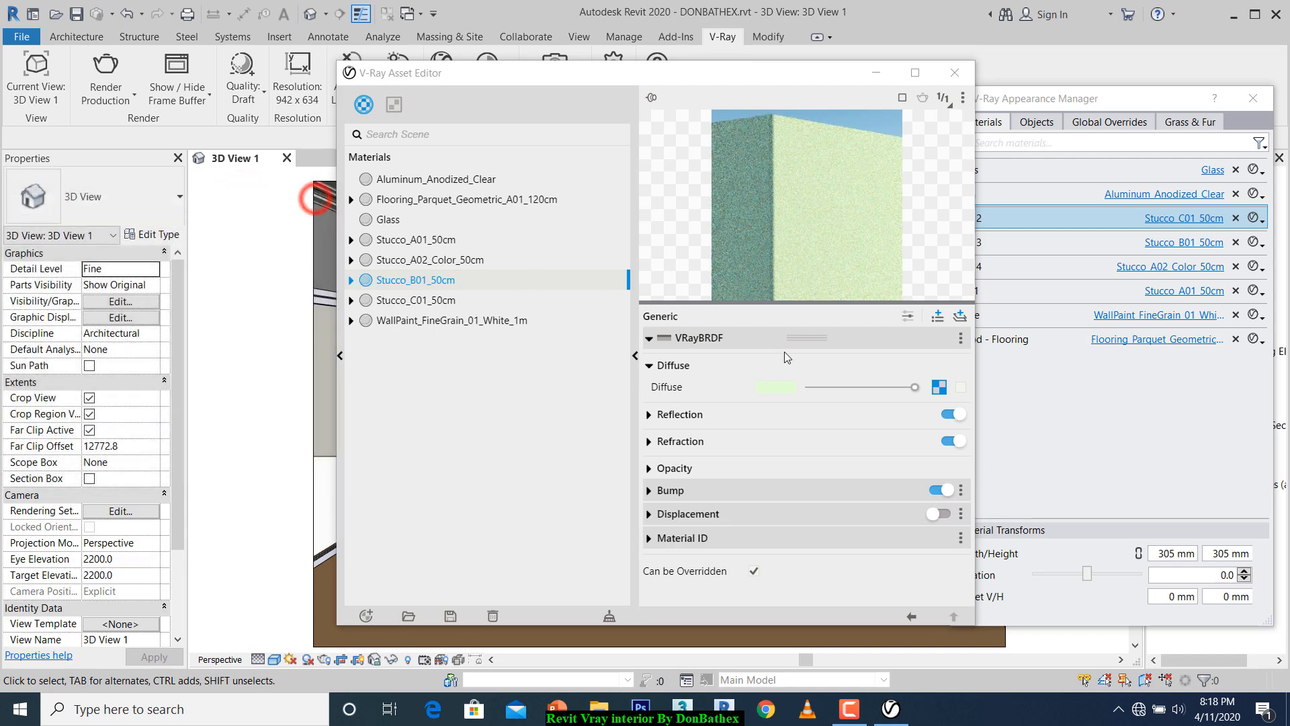
left_click(954, 72)
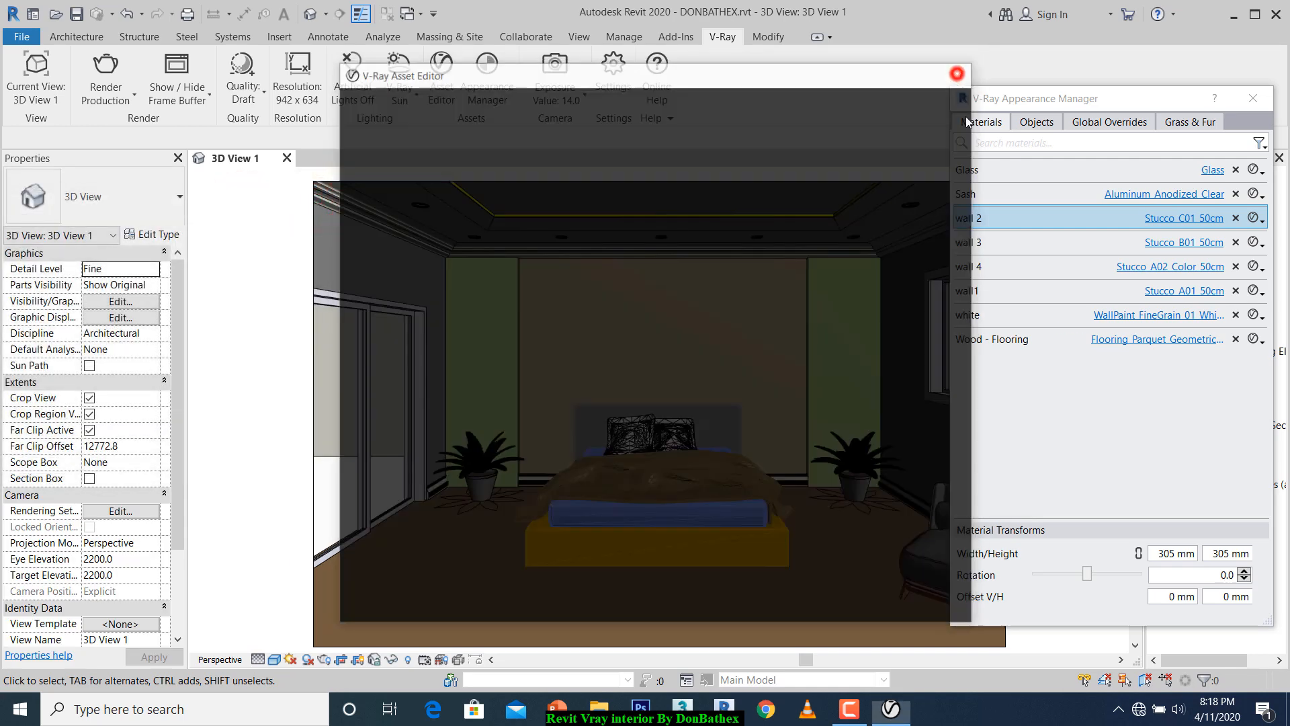
Disable the diffuse texture of Stucco_C01_50cm and set its diffuse colour to a light grey with R, G and B at 0.878.
left_click(1157, 291)
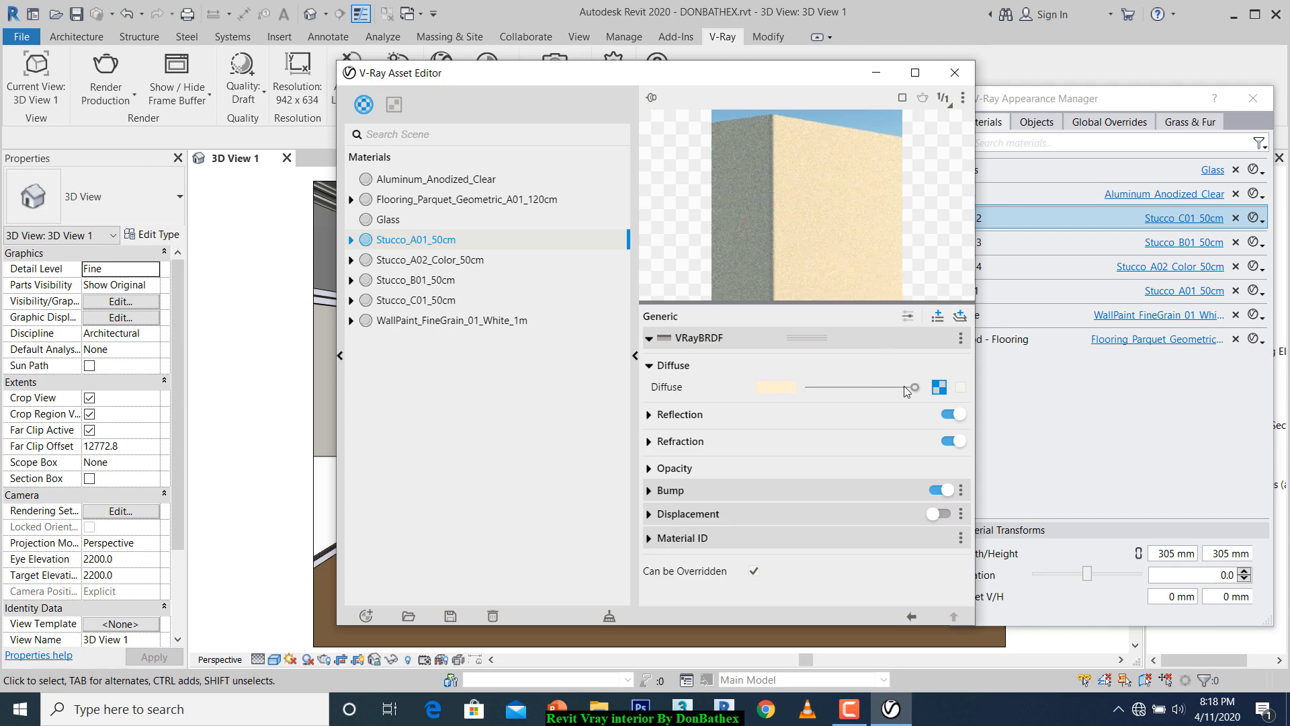
left_click(420, 261)
left_click(424, 281)
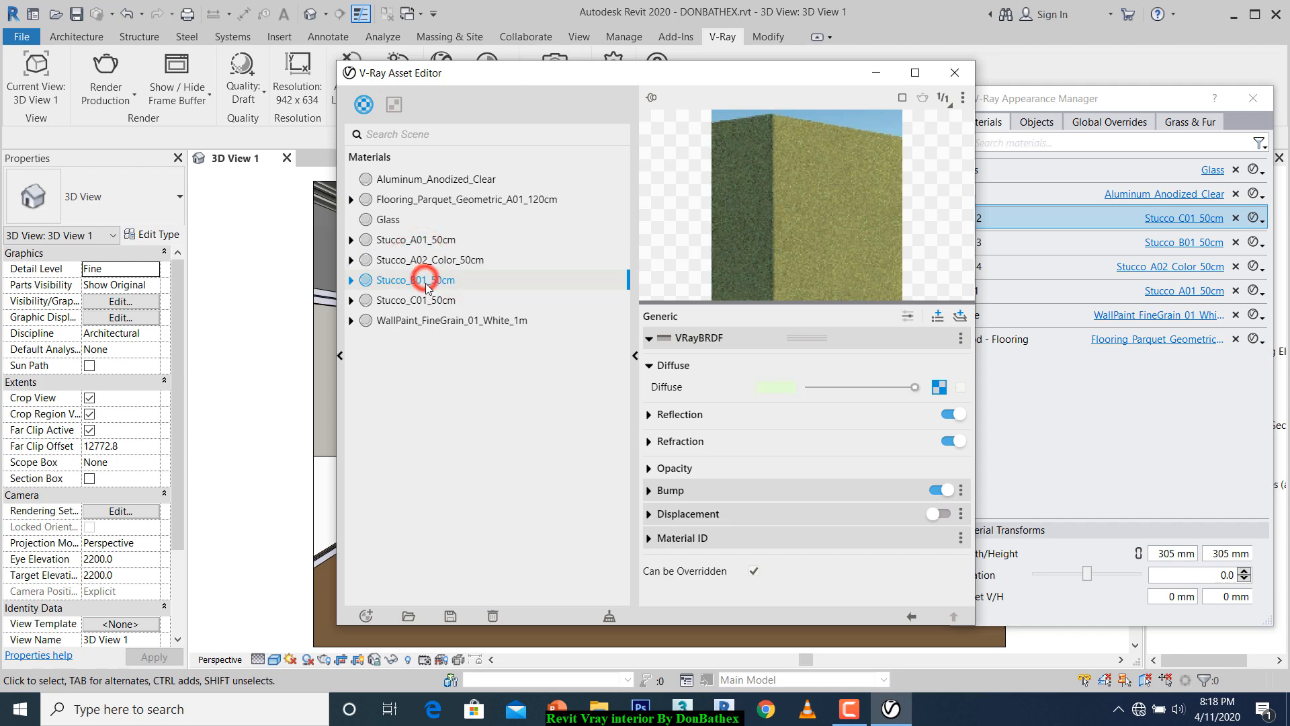
left_click(427, 300)
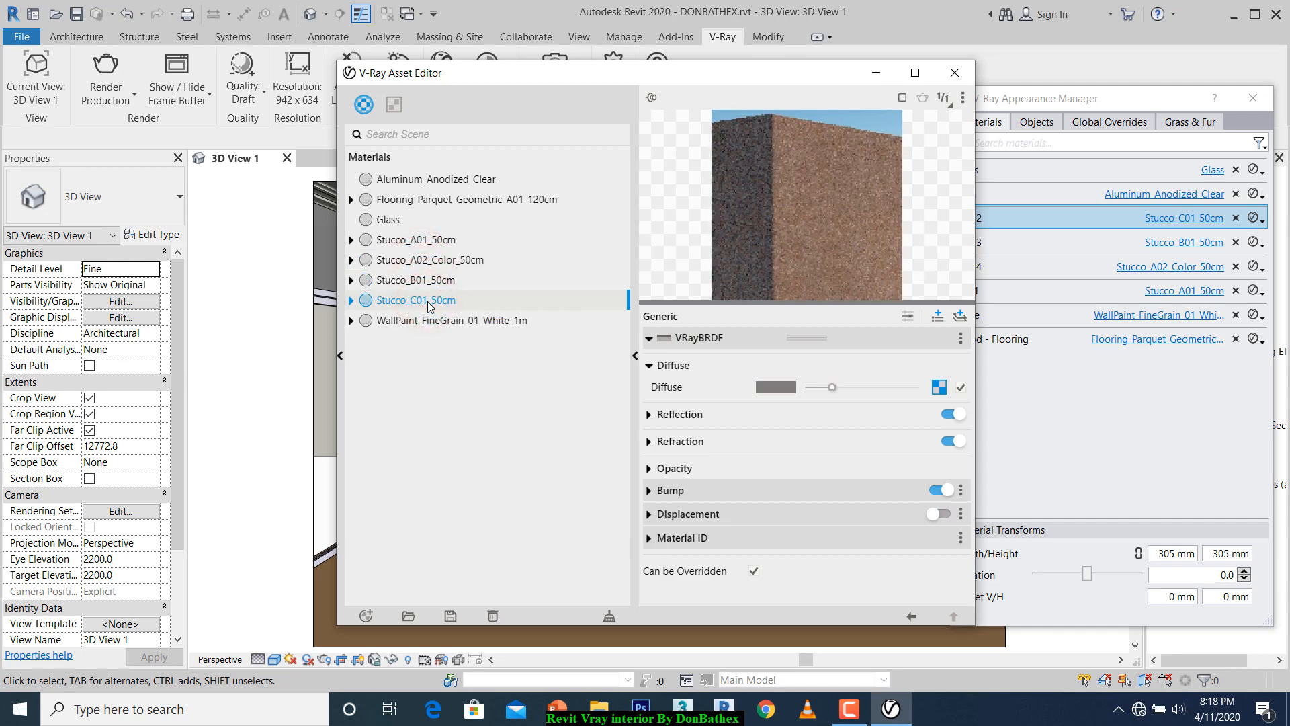
left_click(961, 387)
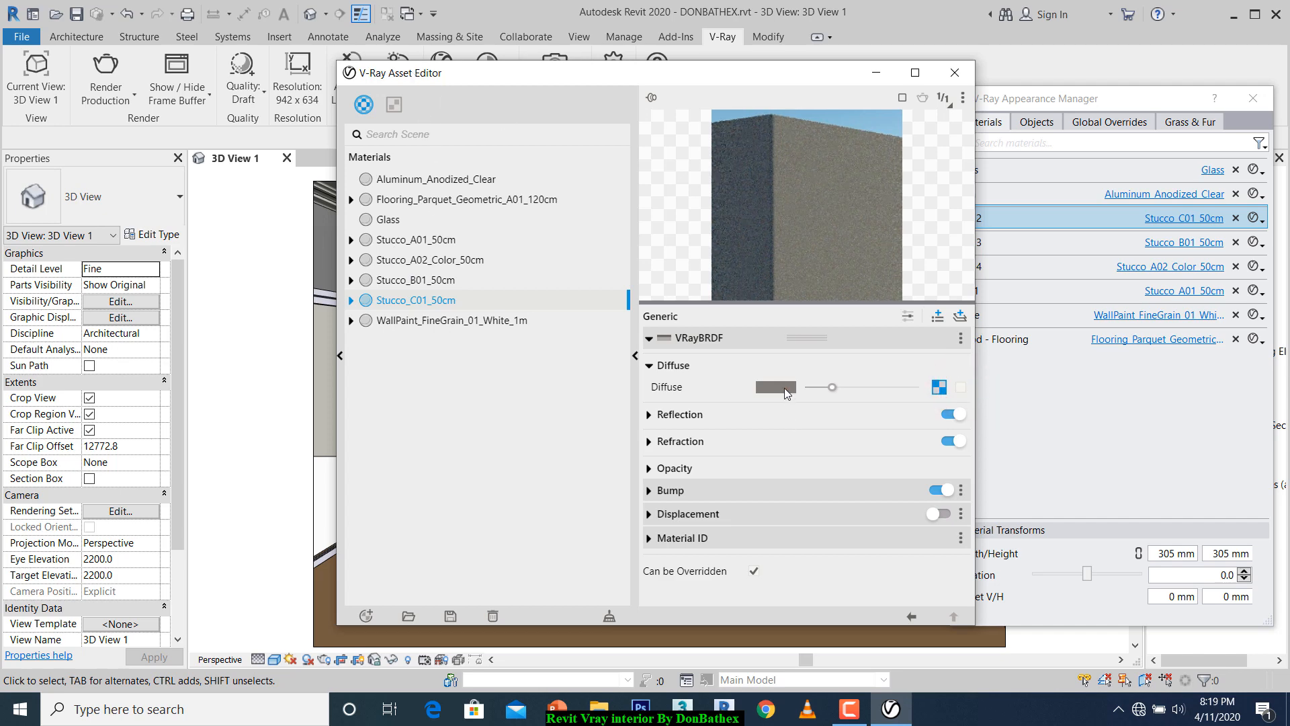
left_click(776, 387)
left_click_drag(181, 194, 188, 210)
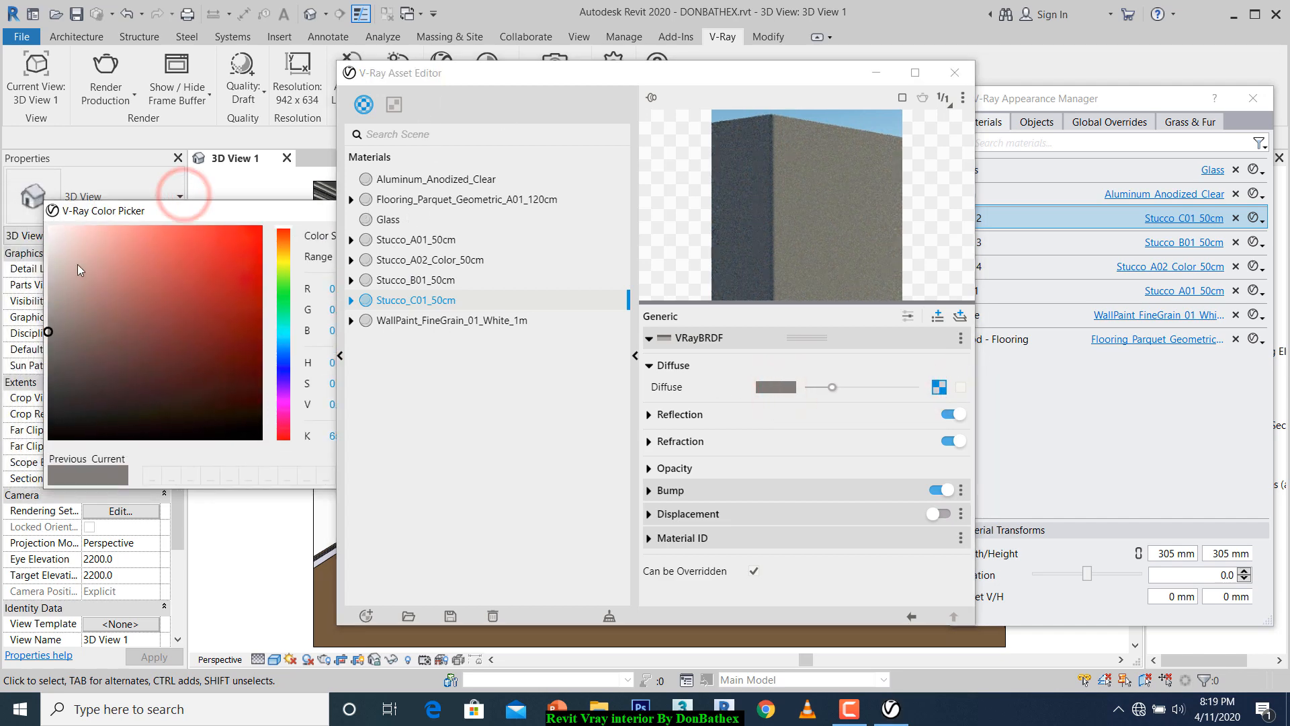
left_click(50, 254)
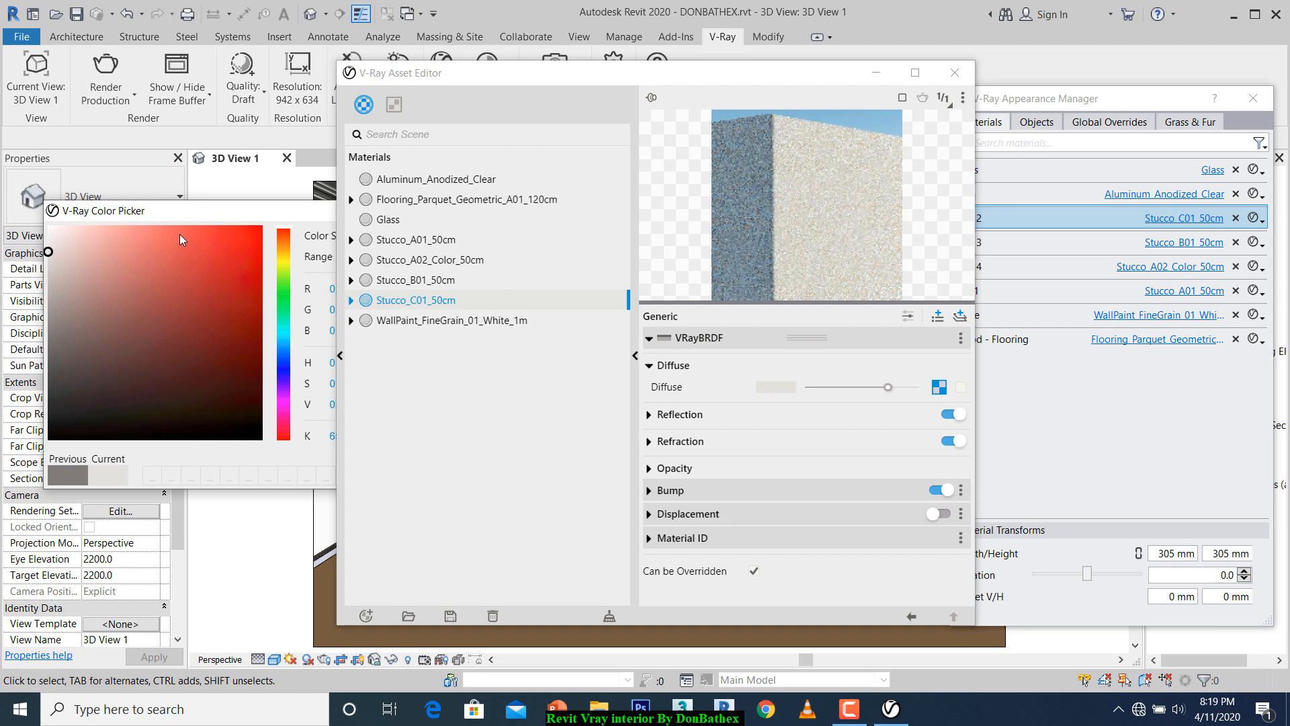
left_click_drag(203, 215, 19, 215)
left_click_drag(215, 214, 119, 223)
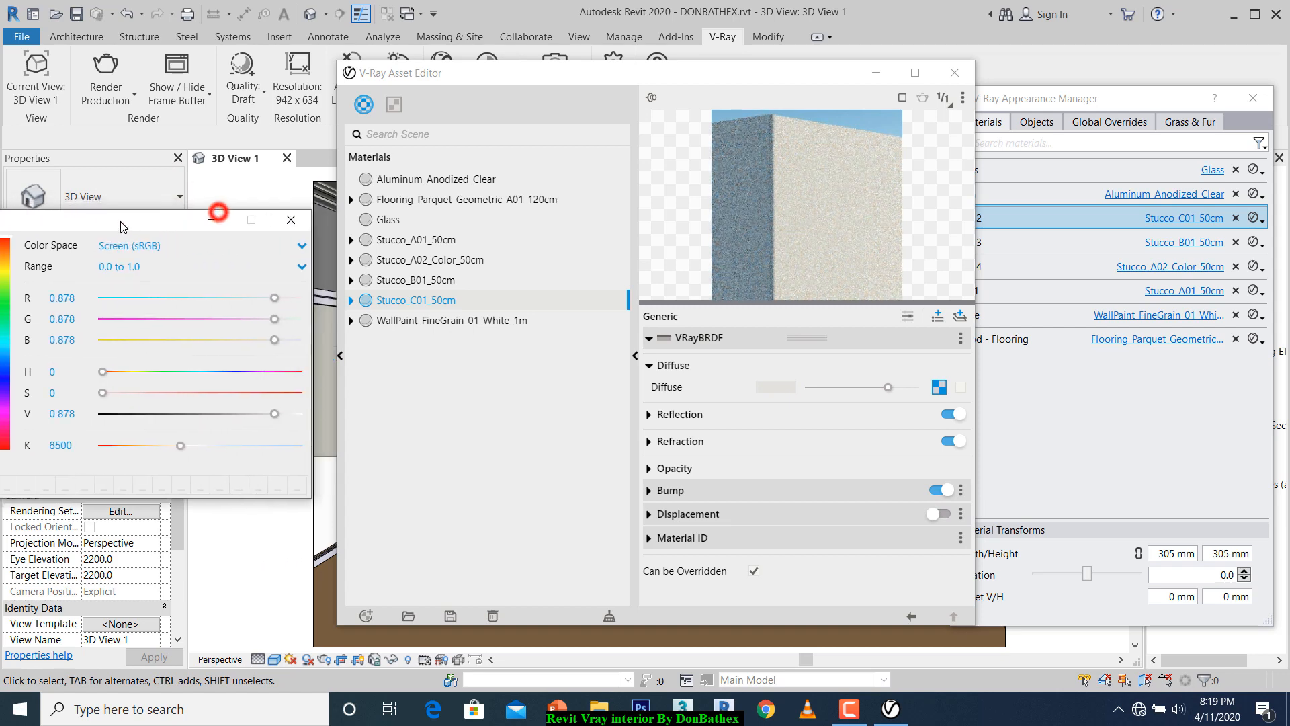
left_click(291, 219)
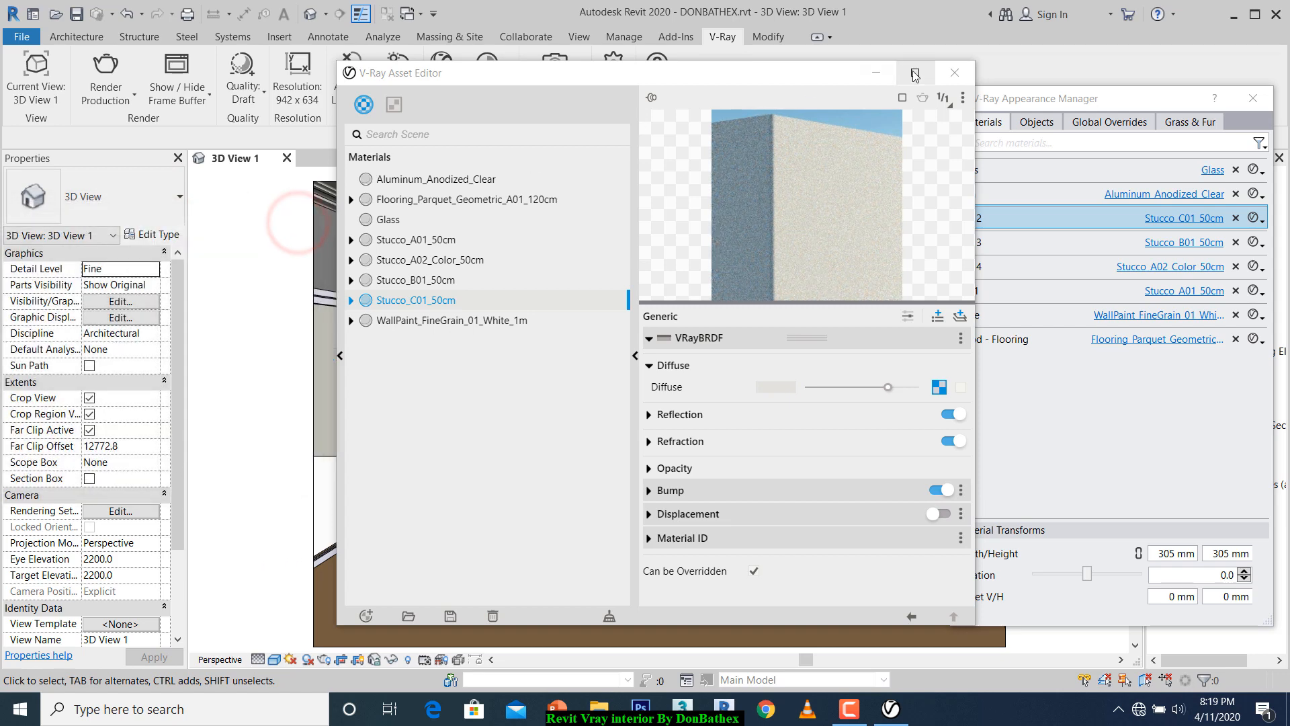
left_click(954, 72)
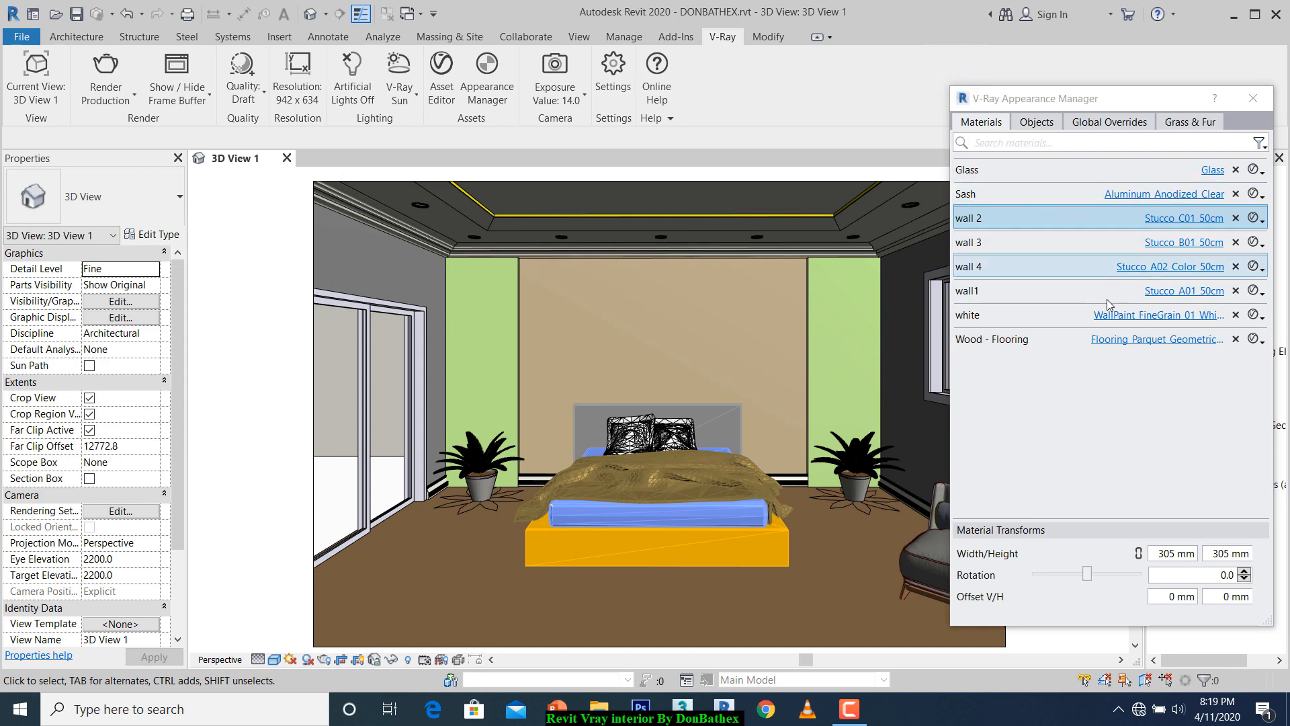
Set the material width and height of wall 2 to 905 mm each.
left_click(1164, 553)
key("BackSpace")
type("9")
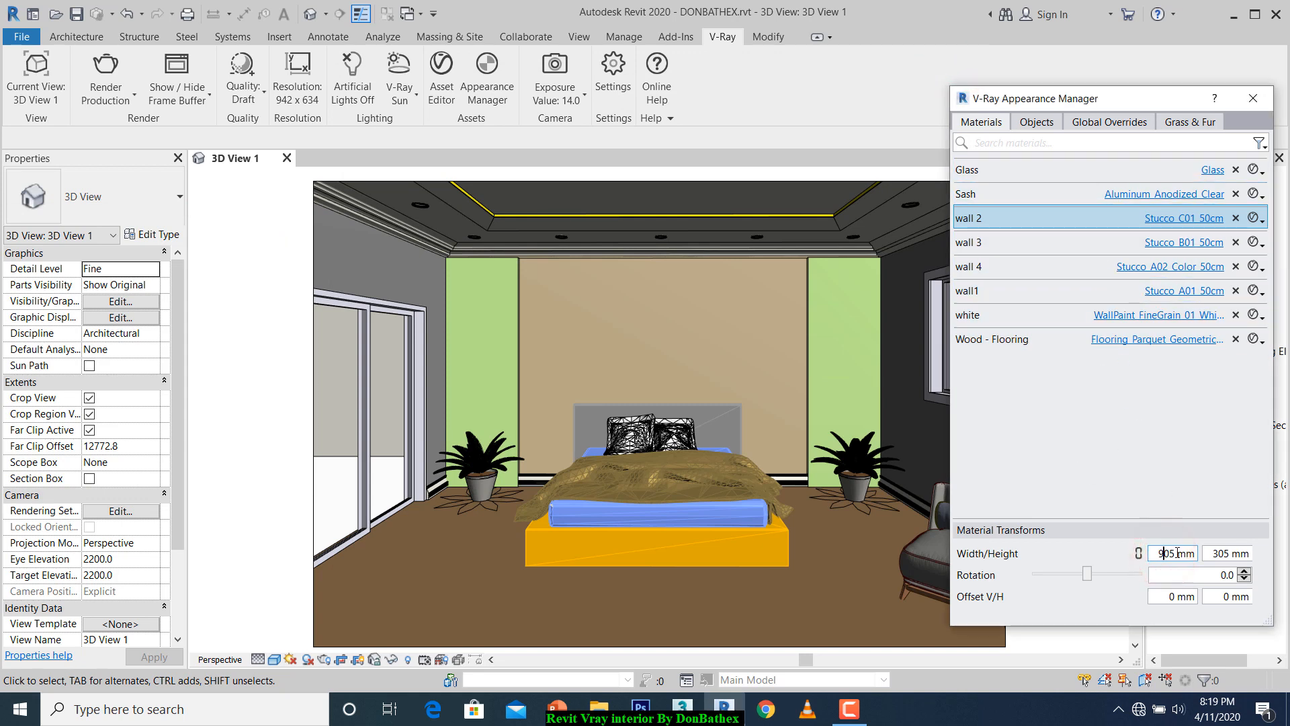
left_click(1215, 553)
Select wall 3 in the Appearance Manager and set its material width and height to 905 mm each.
left_click(1037, 239)
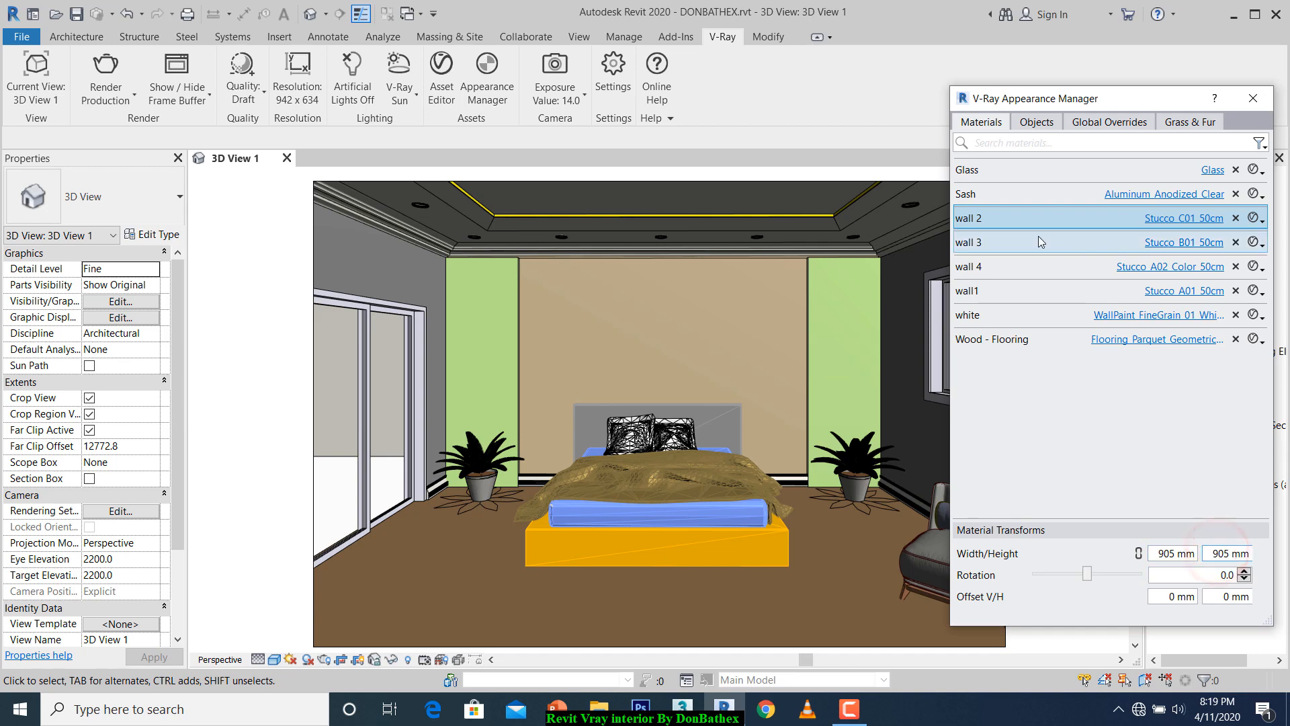
left_click(1165, 553)
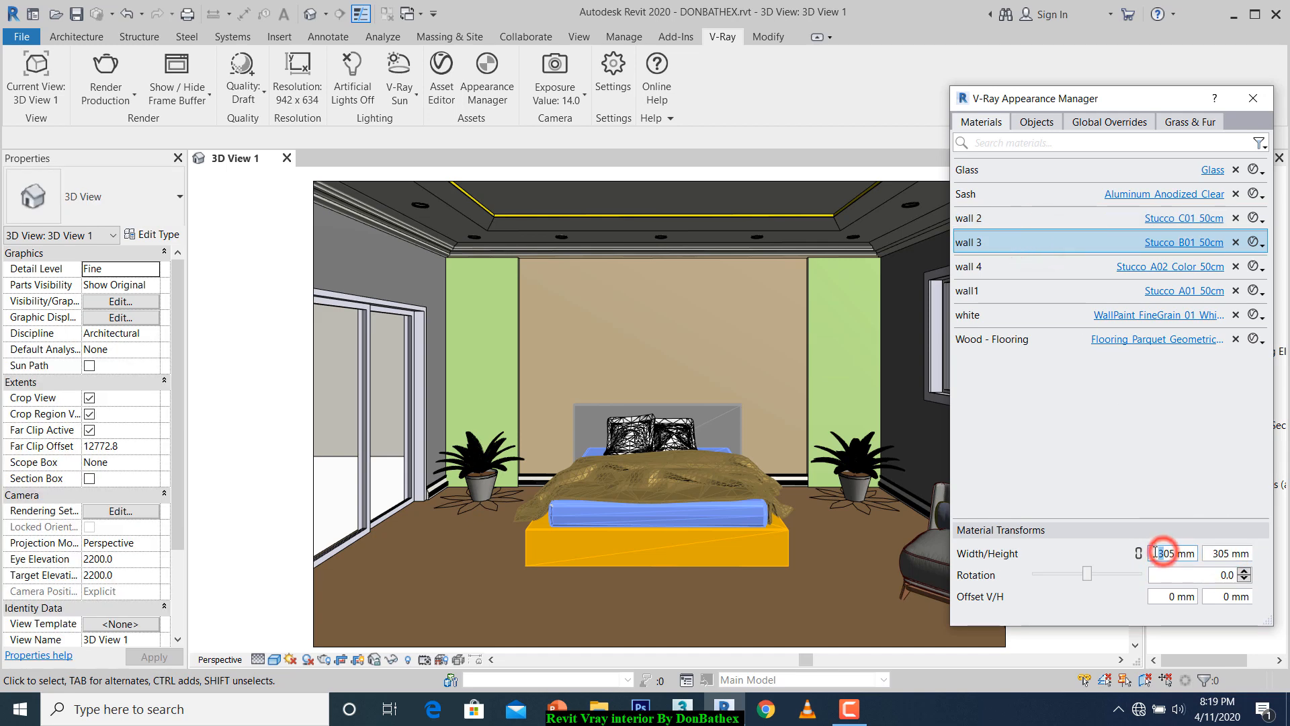
key("BackSpace")
type("9")
left_click(1215, 553)
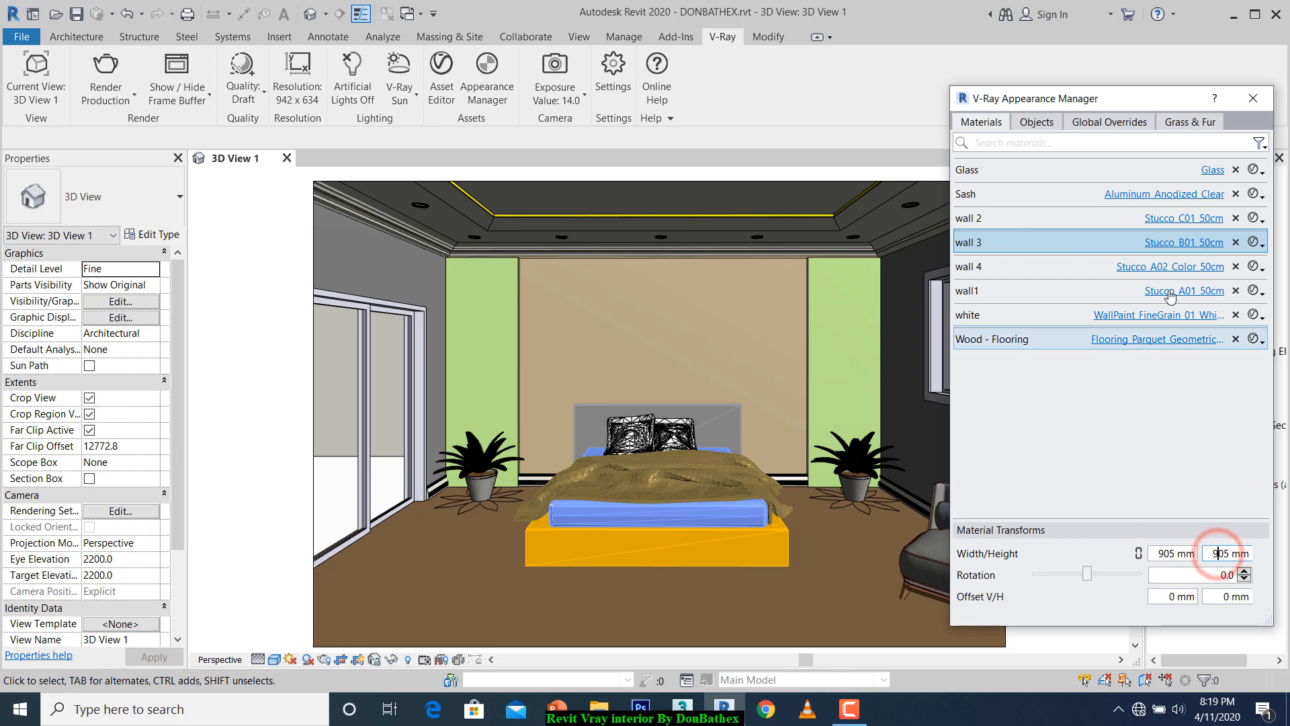
Select only wall 4 in the Appearance Manager and set its material width and height to 905 mm each.
left_click(1098, 269, "ctrl")
left_click(1095, 266)
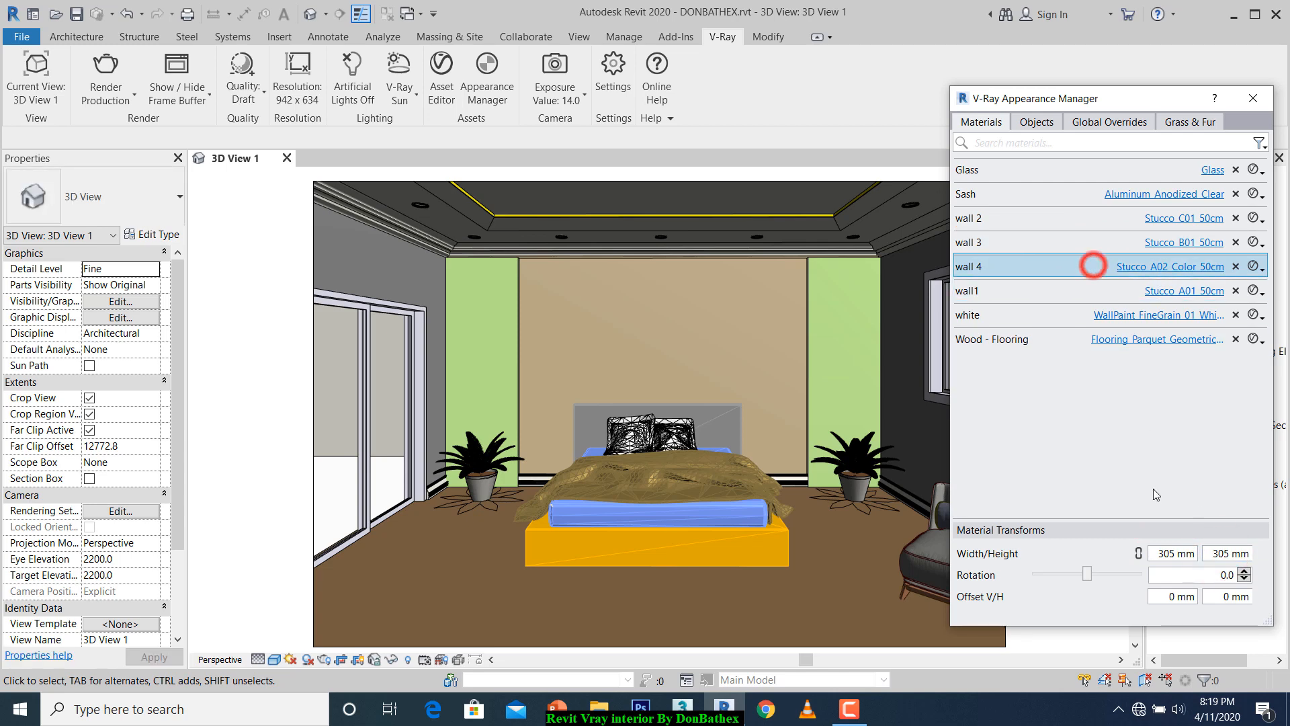
left_click(1163, 553)
left_click(1216, 553)
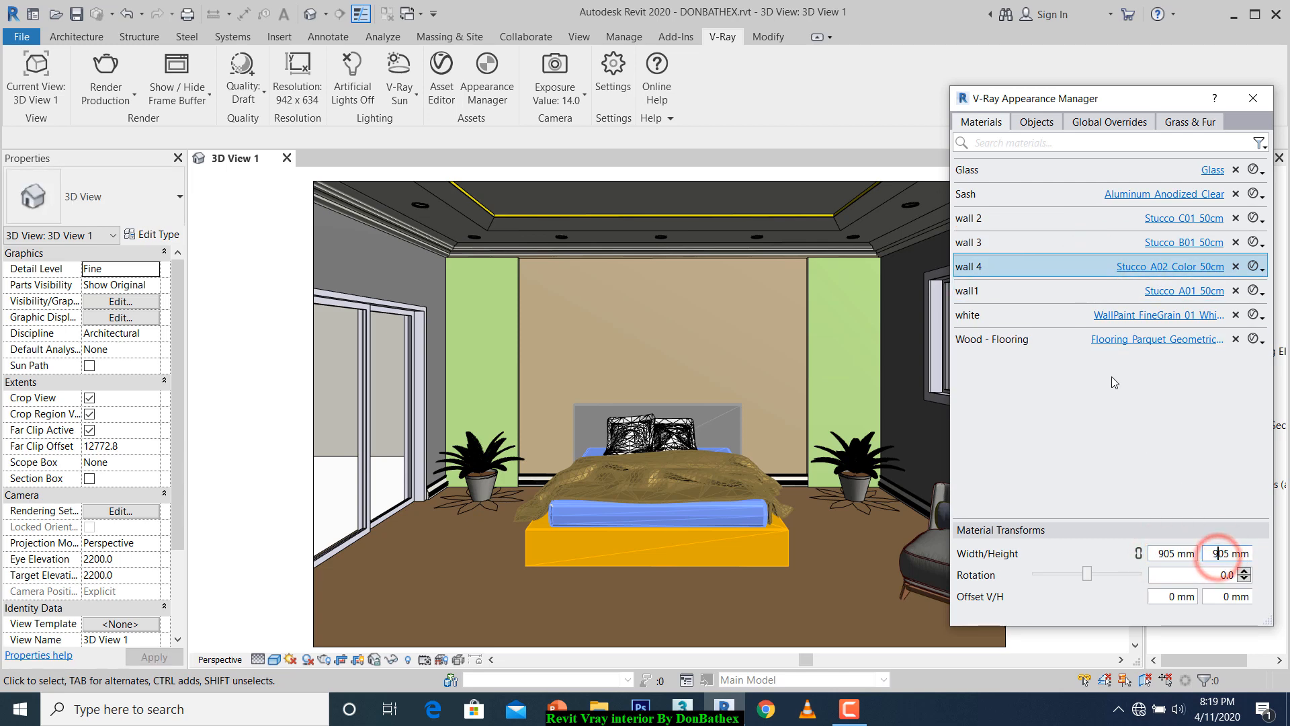
Set the material width and height of wall1 to 905 mm each and close the Appearance Manager.
left_click(1042, 293, "ctrl")
left_click(1042, 292)
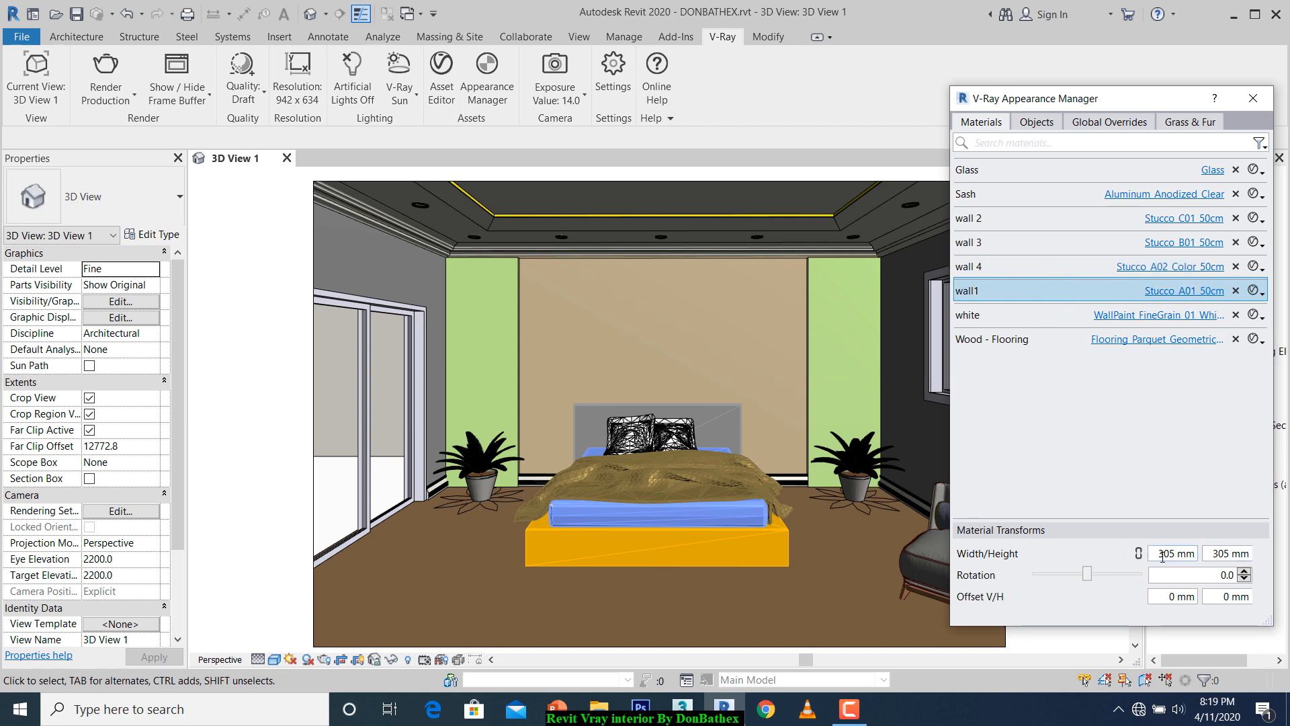
left_click(1160, 554)
left_click(1217, 553)
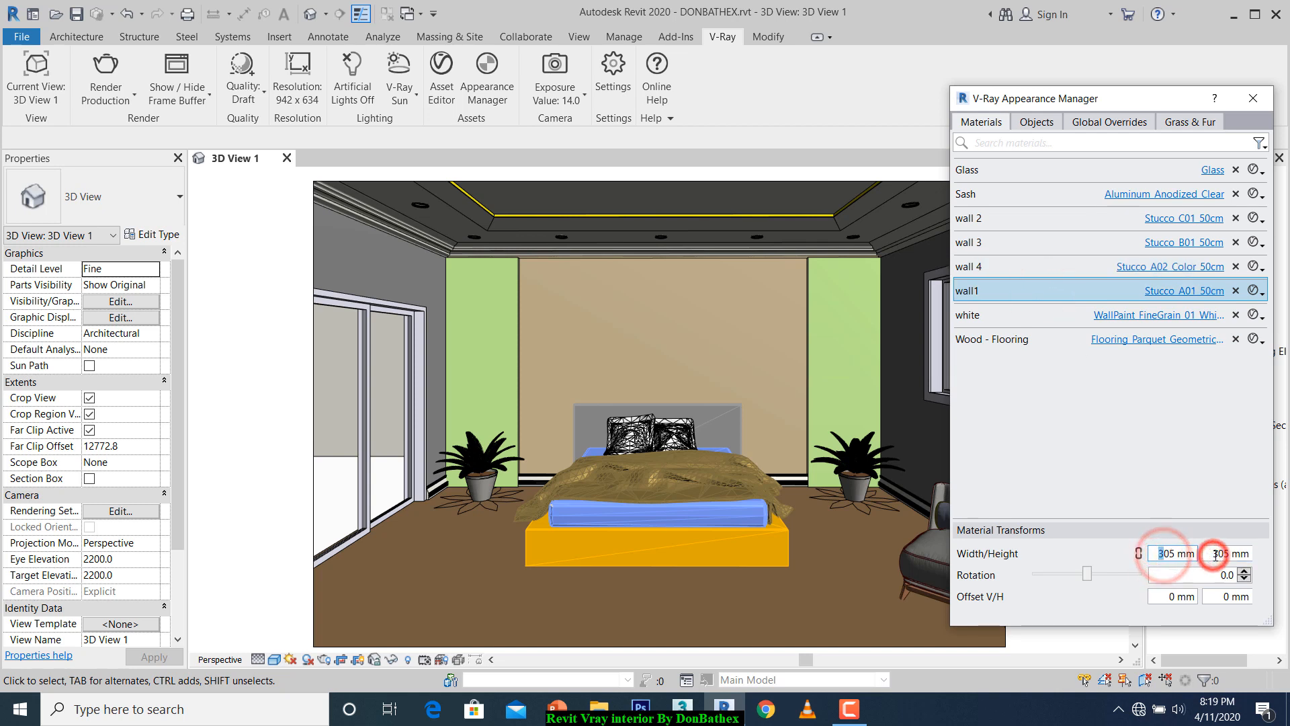
type("9")
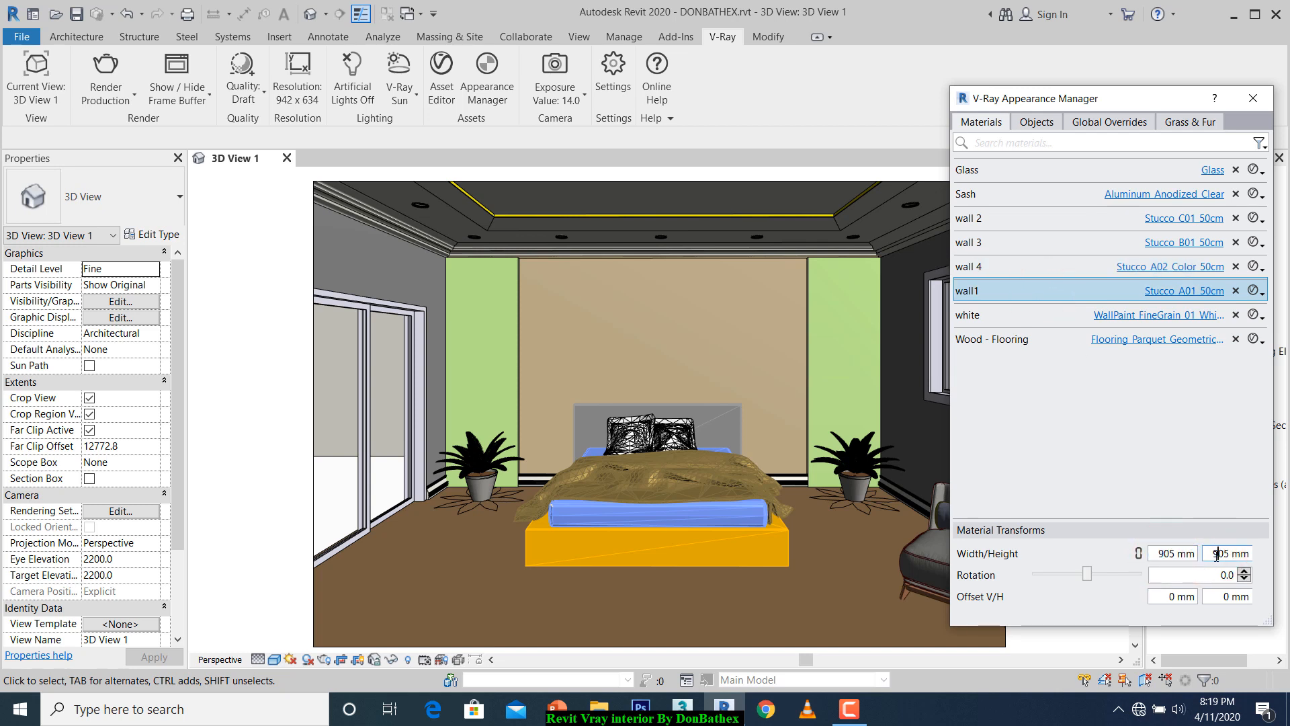
left_click(1250, 99)
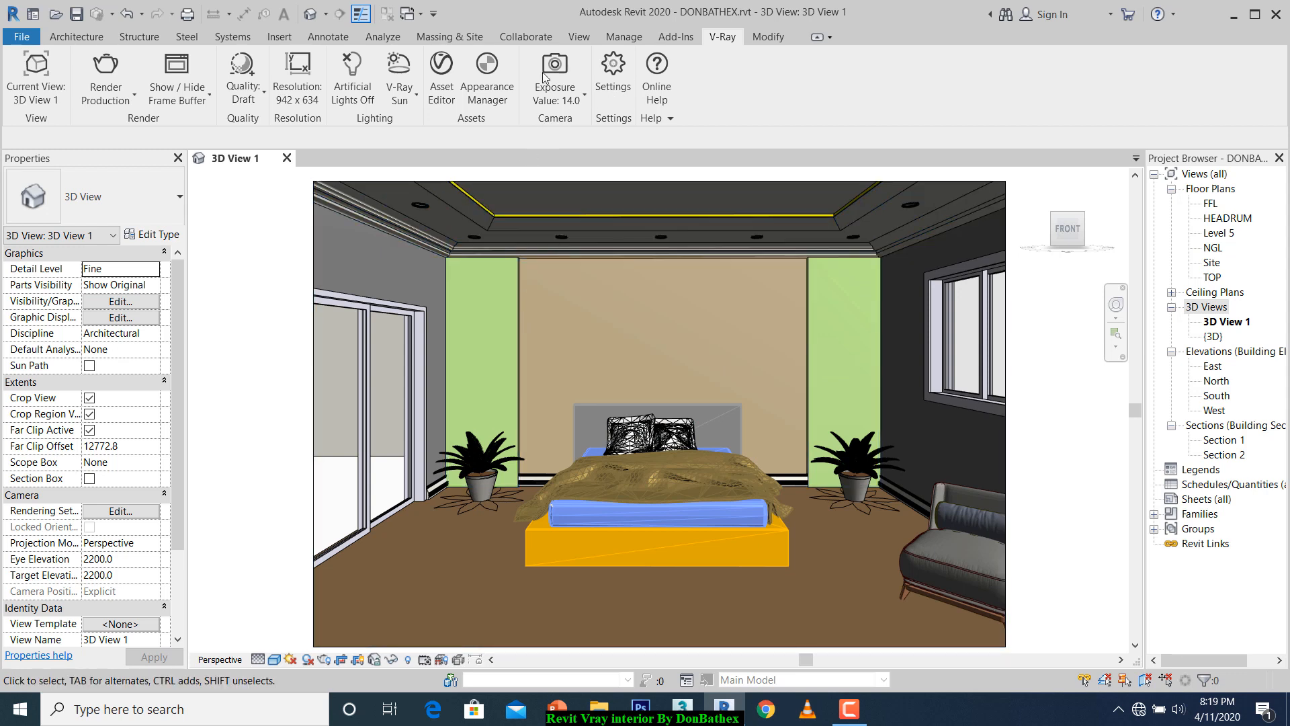
Switch the V-Ray environment lighting to Dome Light and set its intensity to 400.
left_click(398, 79)
left_click(415, 99)
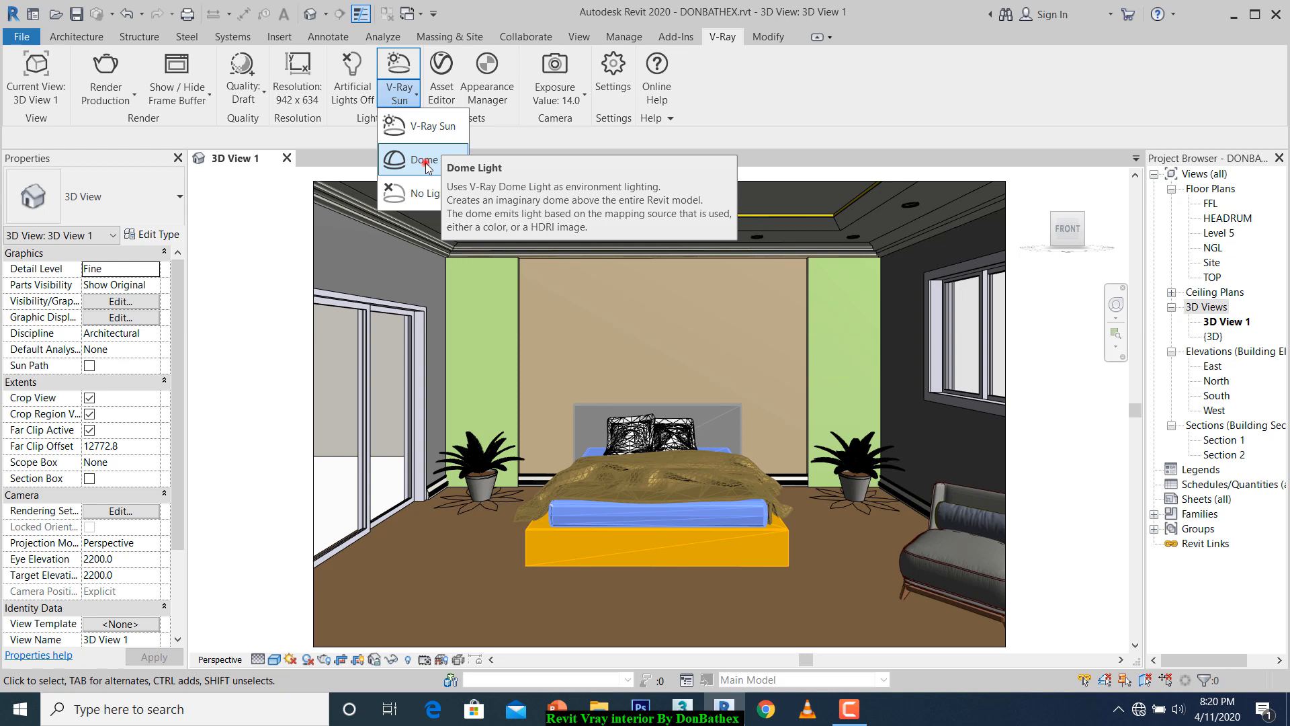
left_click(426, 165)
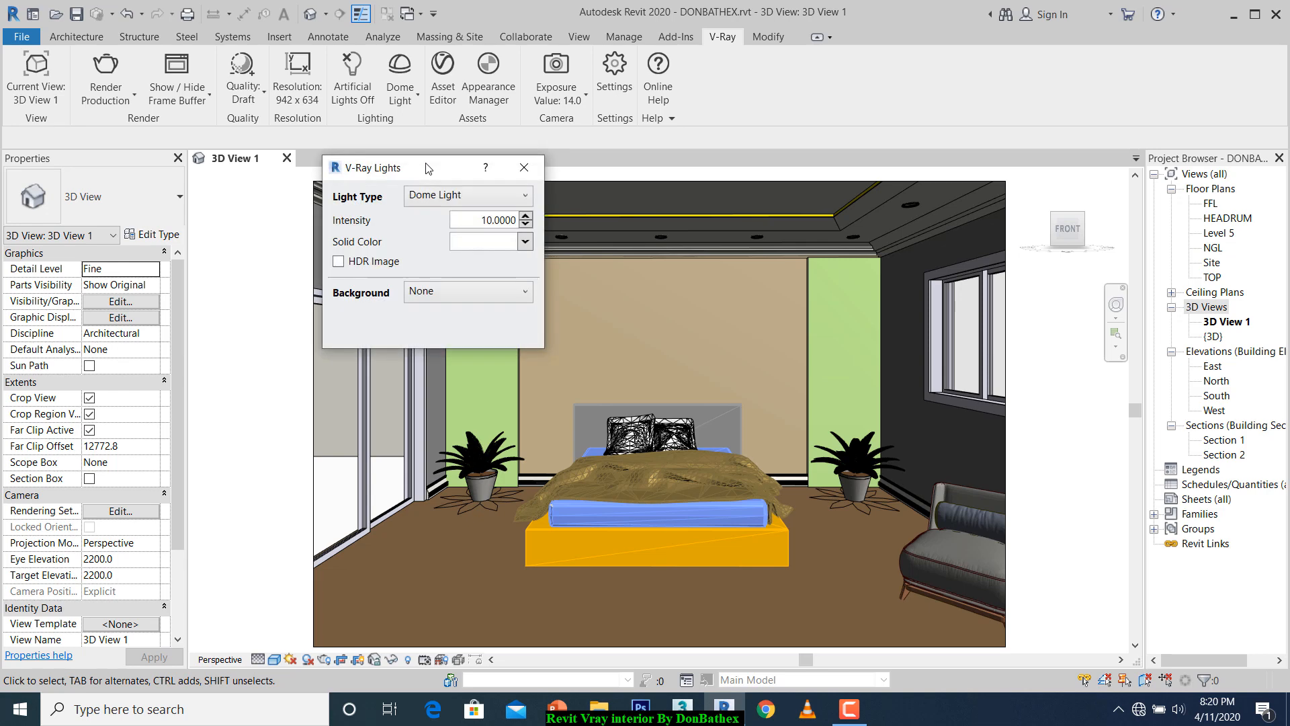
left_click(438, 199)
left_click(439, 199)
double_click(477, 220)
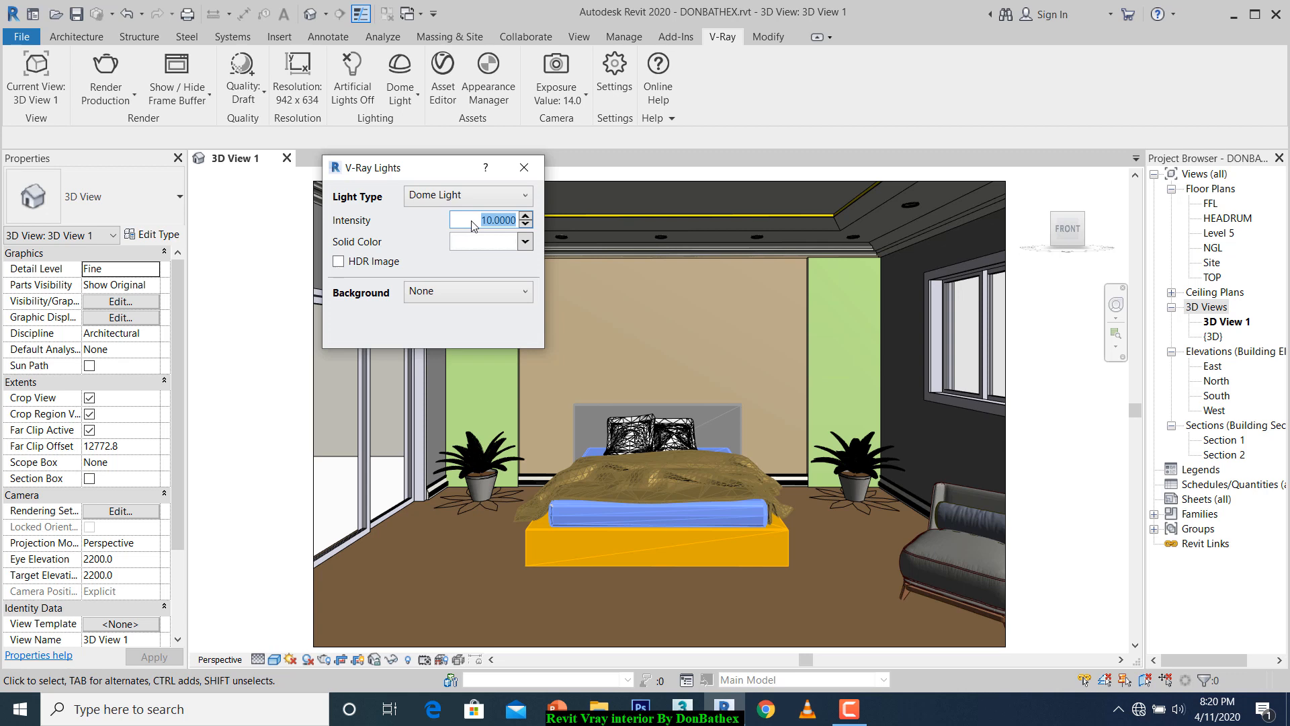
type("100")
key("BackSpace")
key("BackSpace")
key("BackSpace")
type("400")
Enable the HDR image for the dome light and try to expand the HDR image preview.
left_click(339, 261)
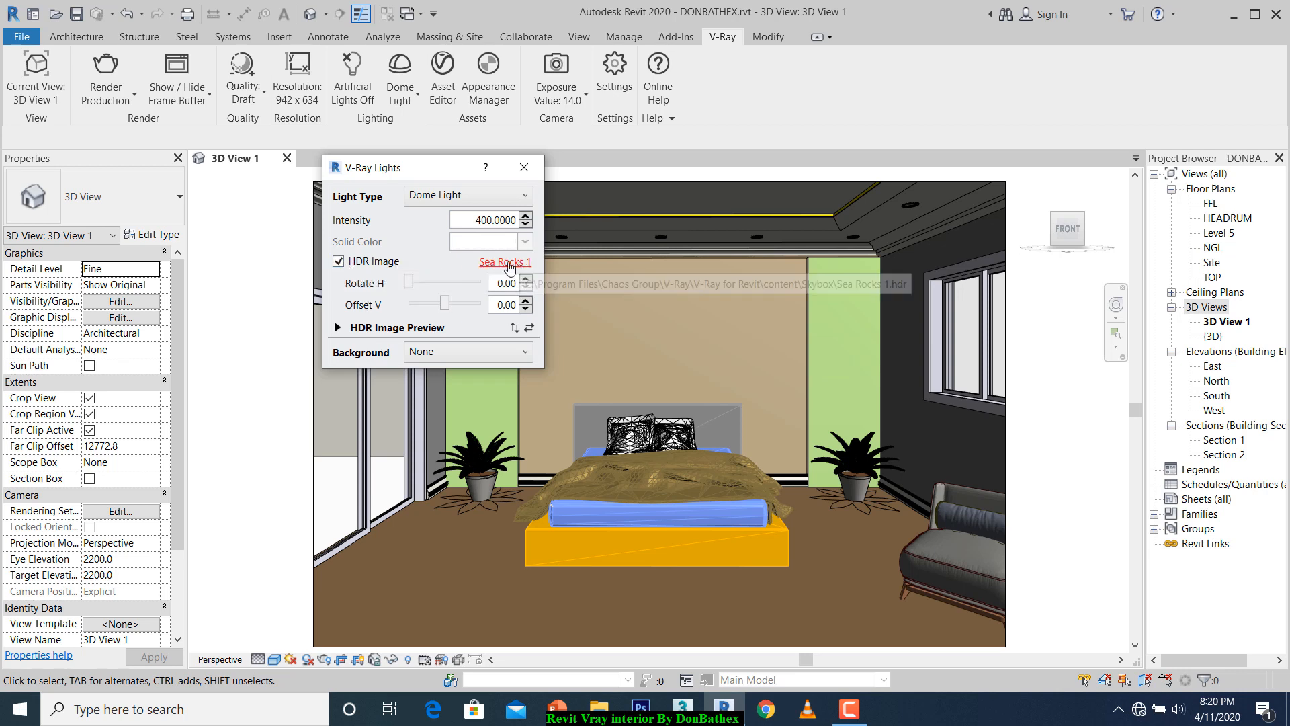
left_click(340, 326)
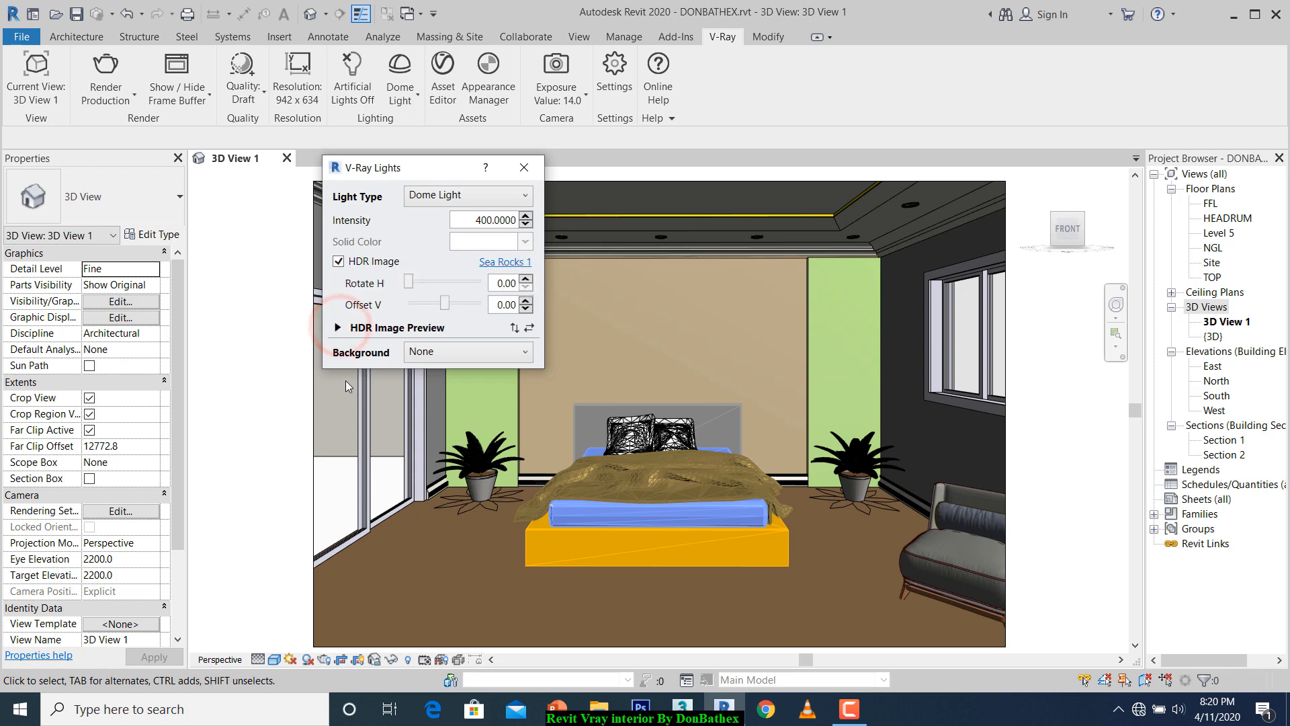
left_click(852, 719)
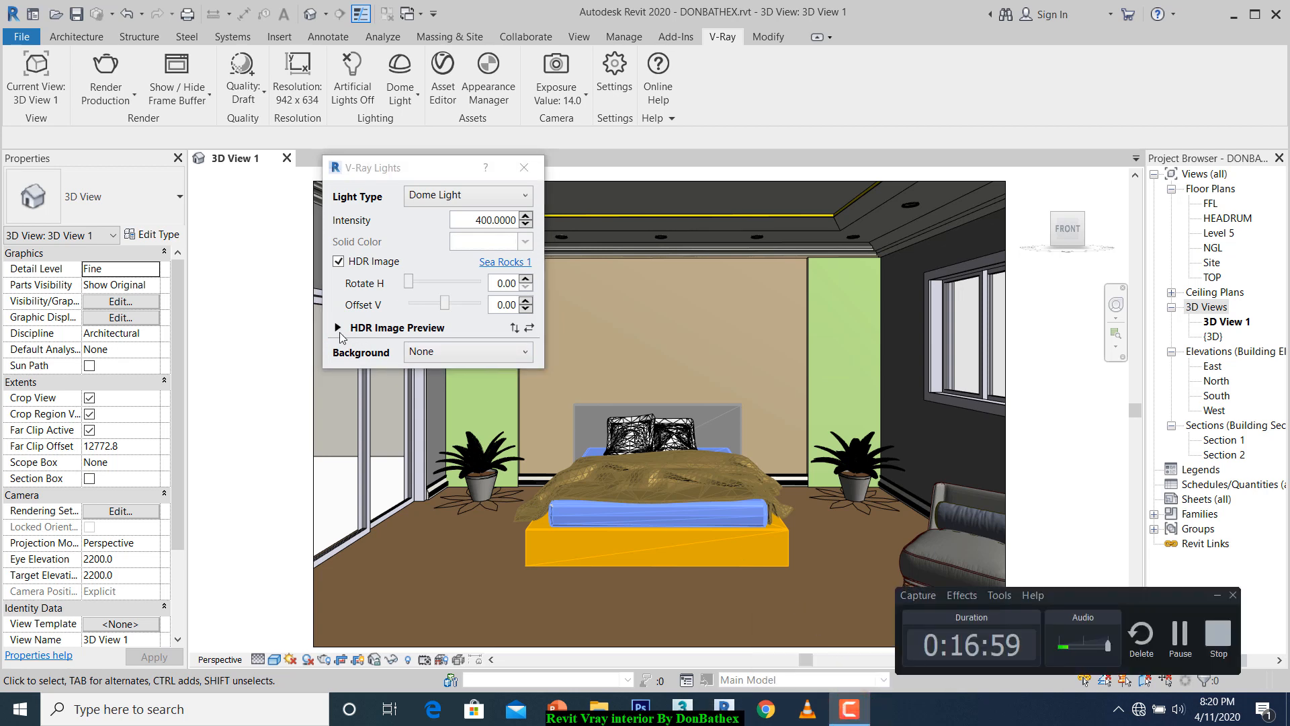
left_click(338, 328)
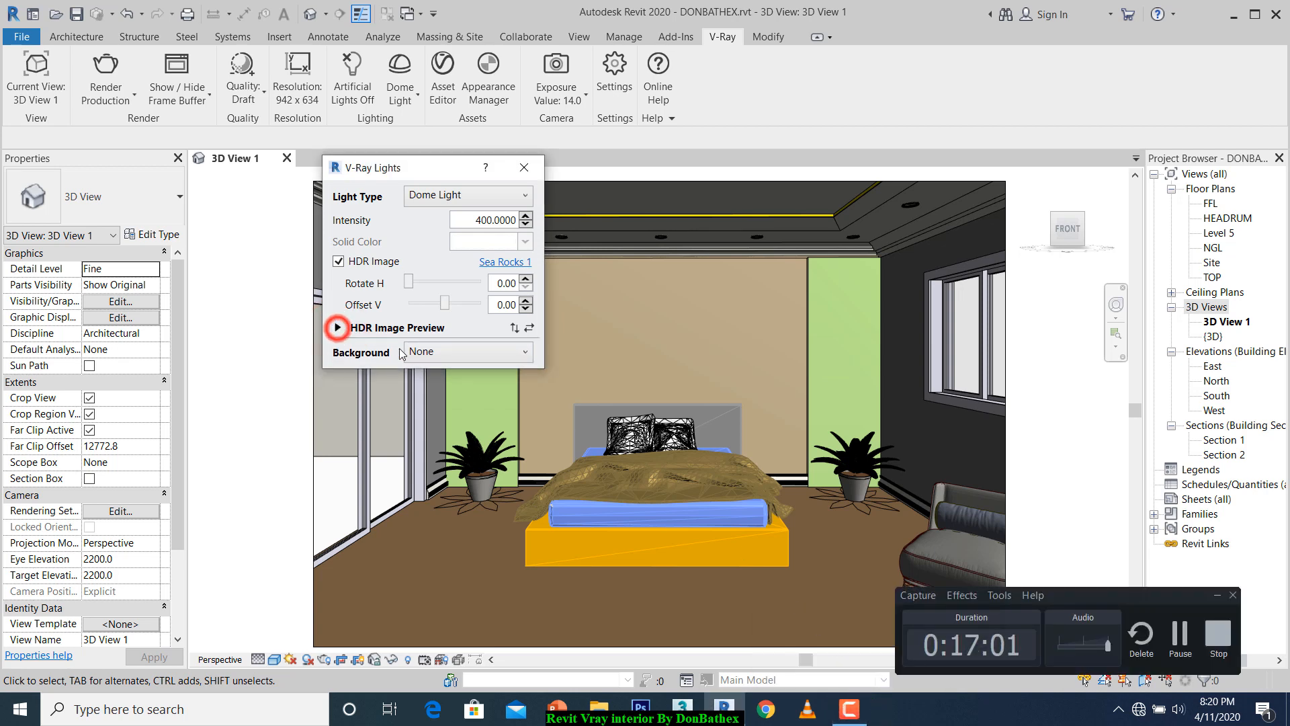
left_click(1180, 635)
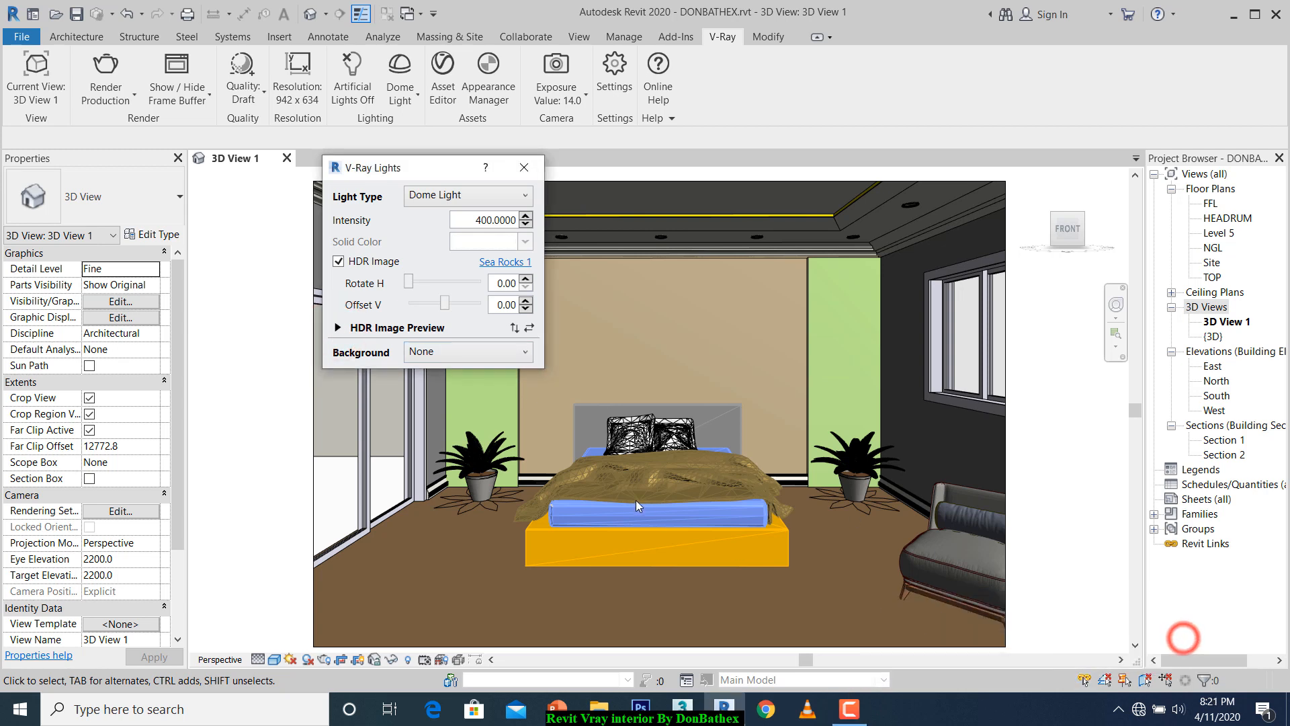
Set the dome light background to Revit, increase the background brightness, and close the V-Ray Lights settings.
left_click(423, 352)
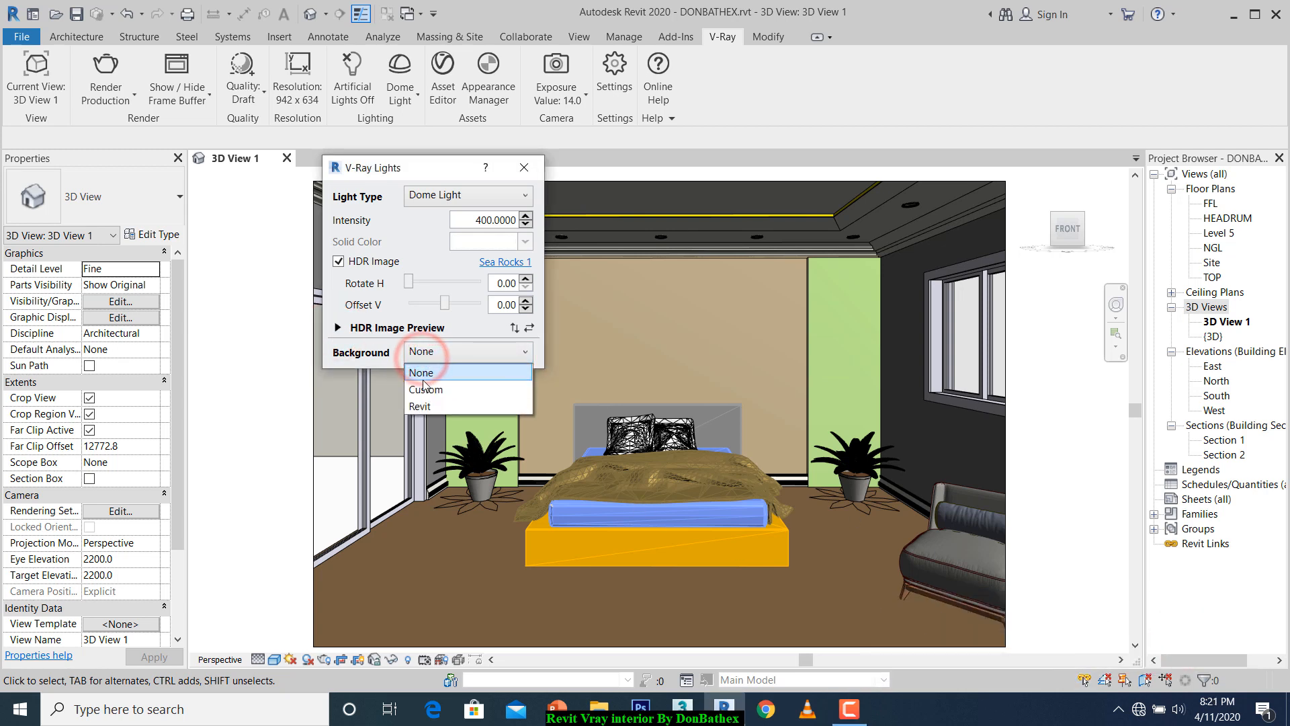
left_click(426, 406)
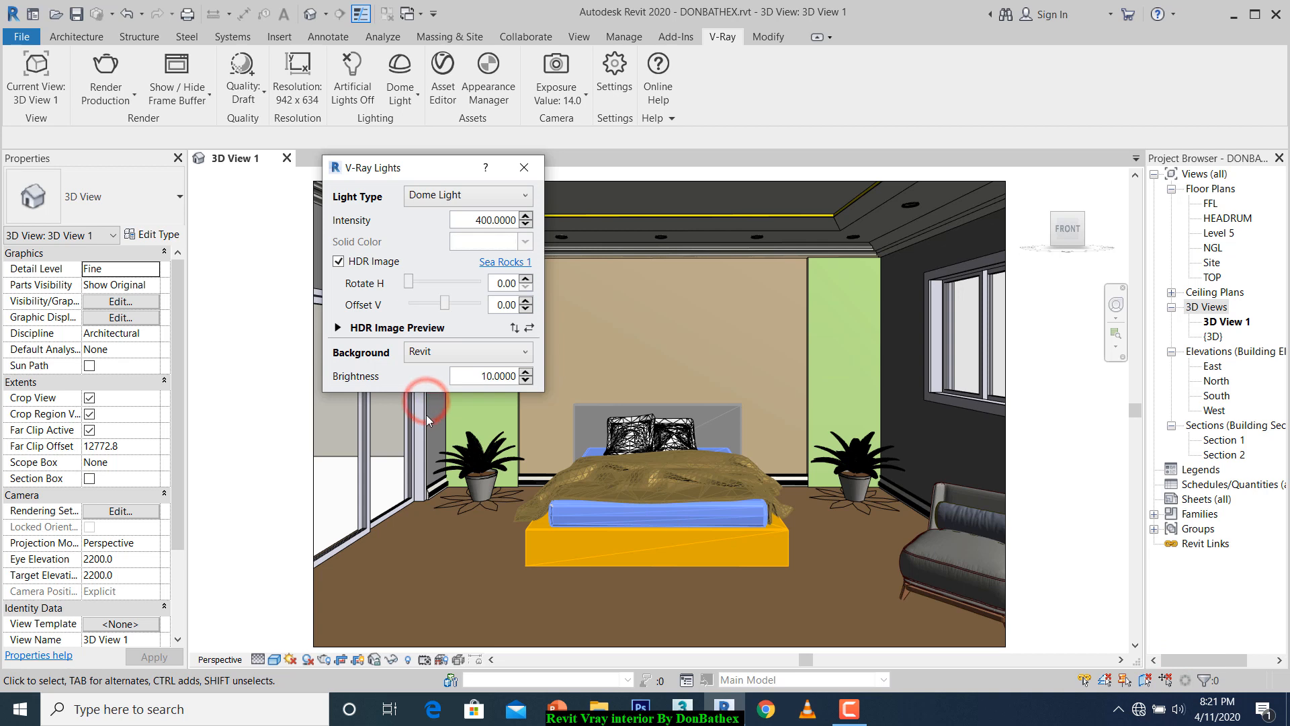
left_click(486, 381)
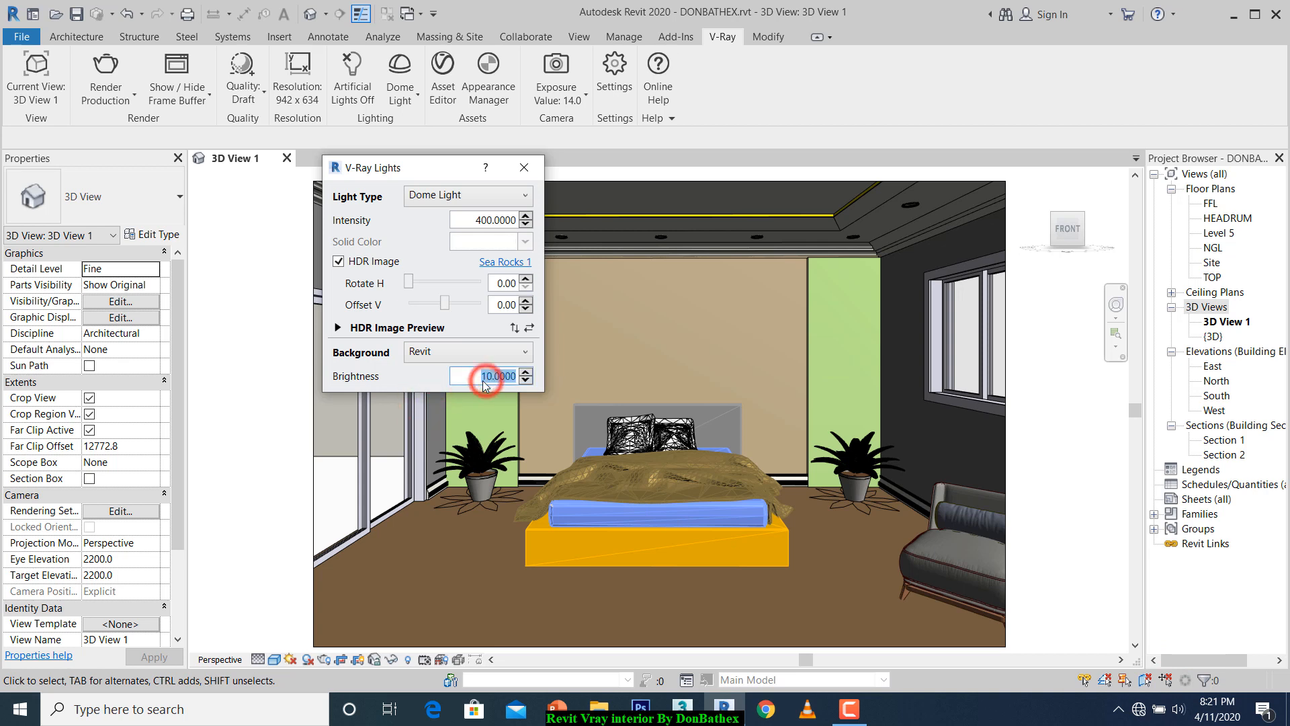
left_click_drag(486, 378, 481, 377)
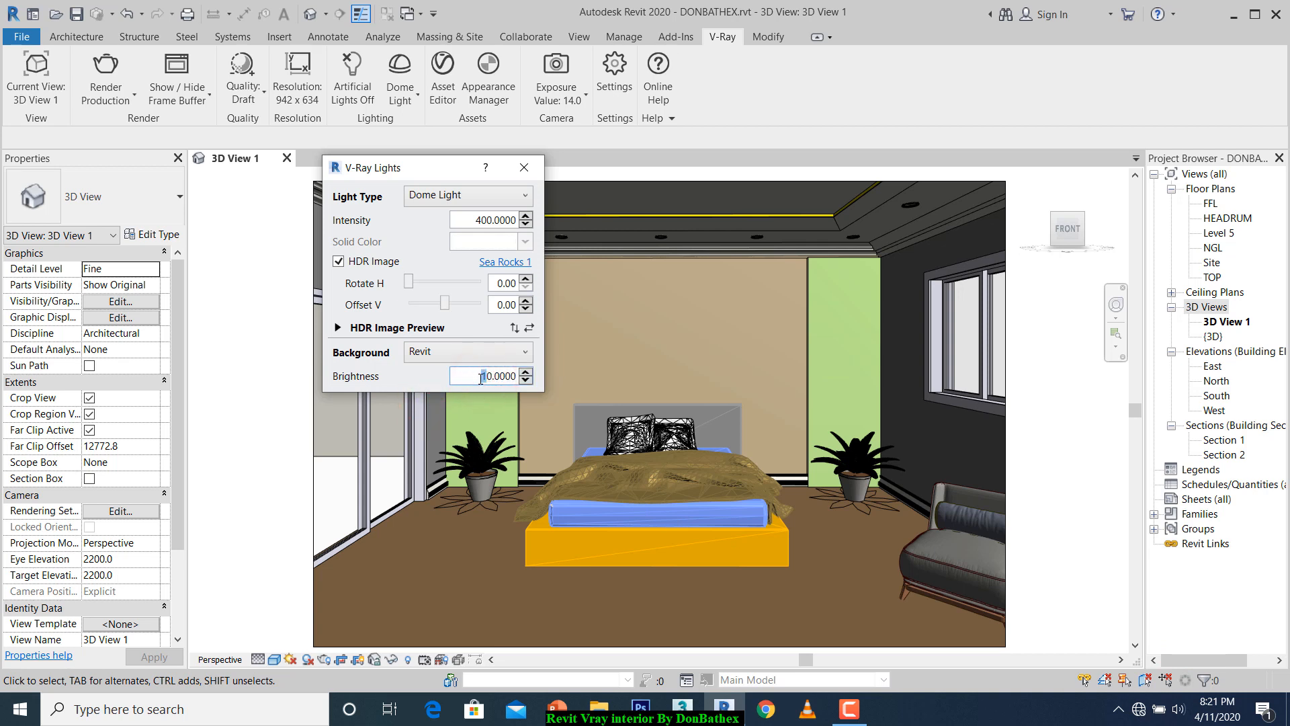
type("4")
left_click(496, 378)
left_click(524, 168)
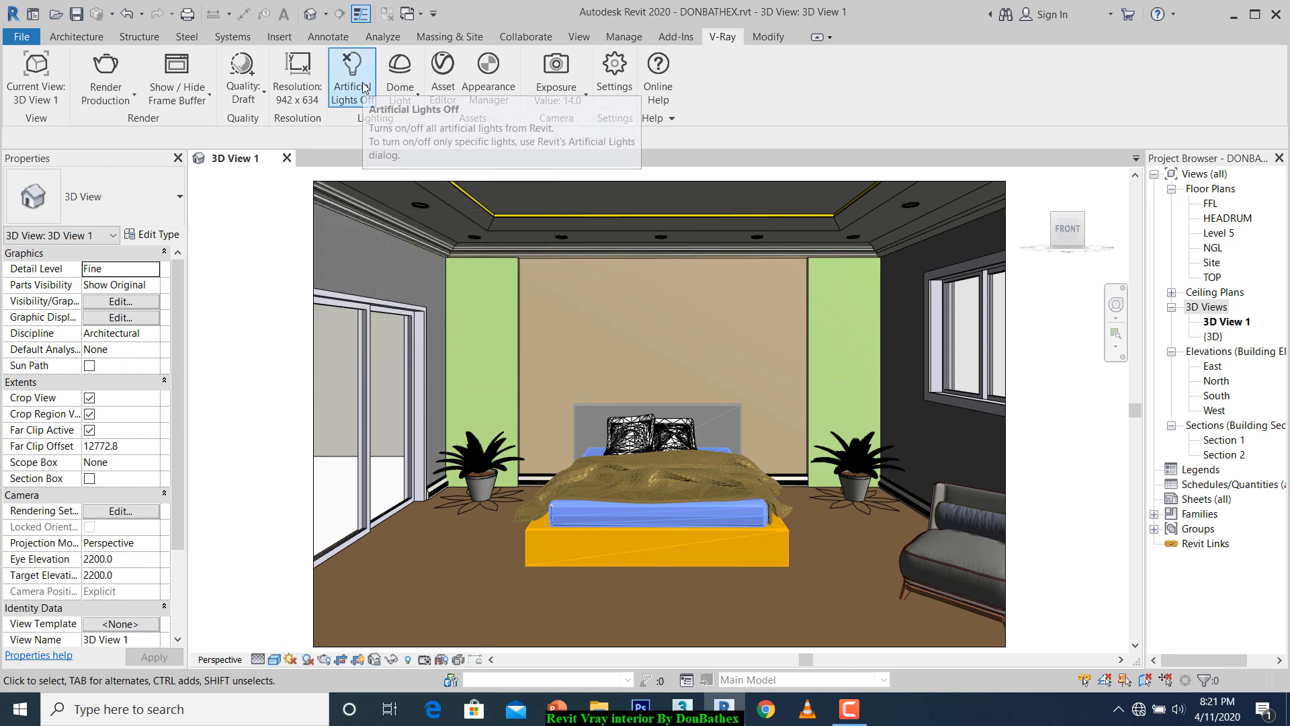
Enable automatic white balance for the V-Ray camera and set the exposure value to 6.8.
left_click(400, 74)
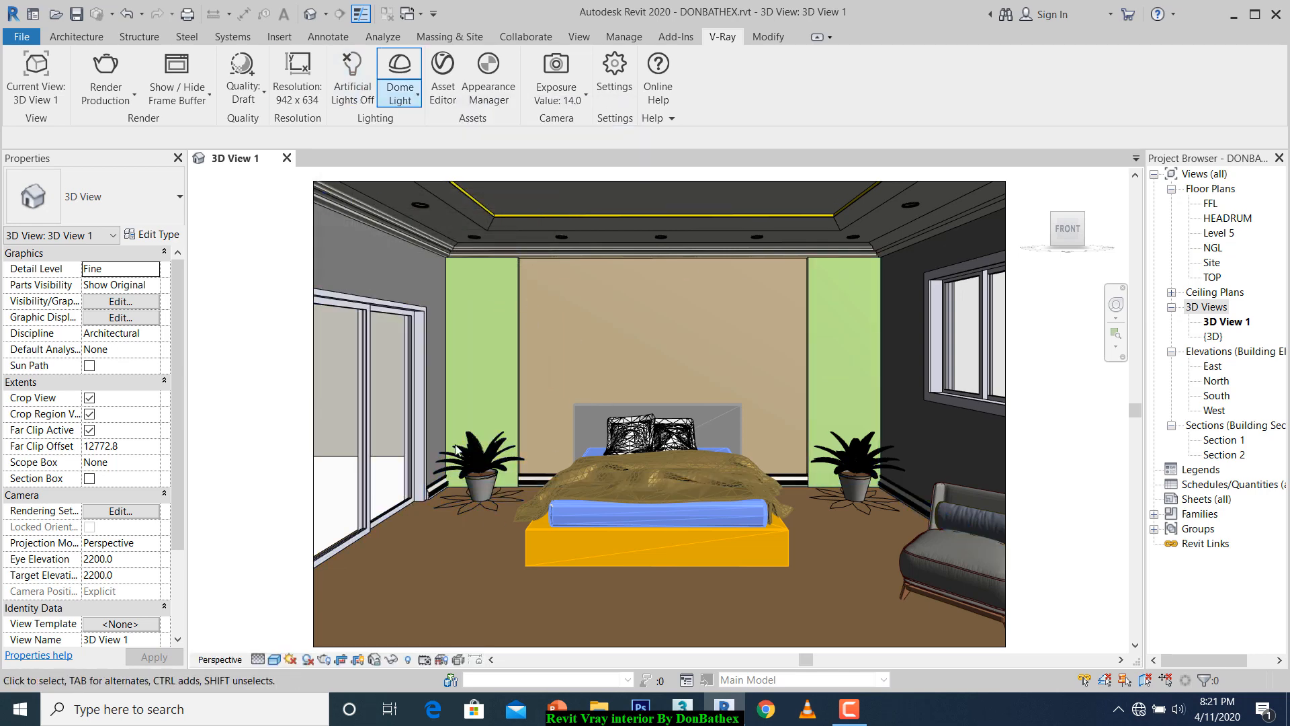
left_click(558, 67)
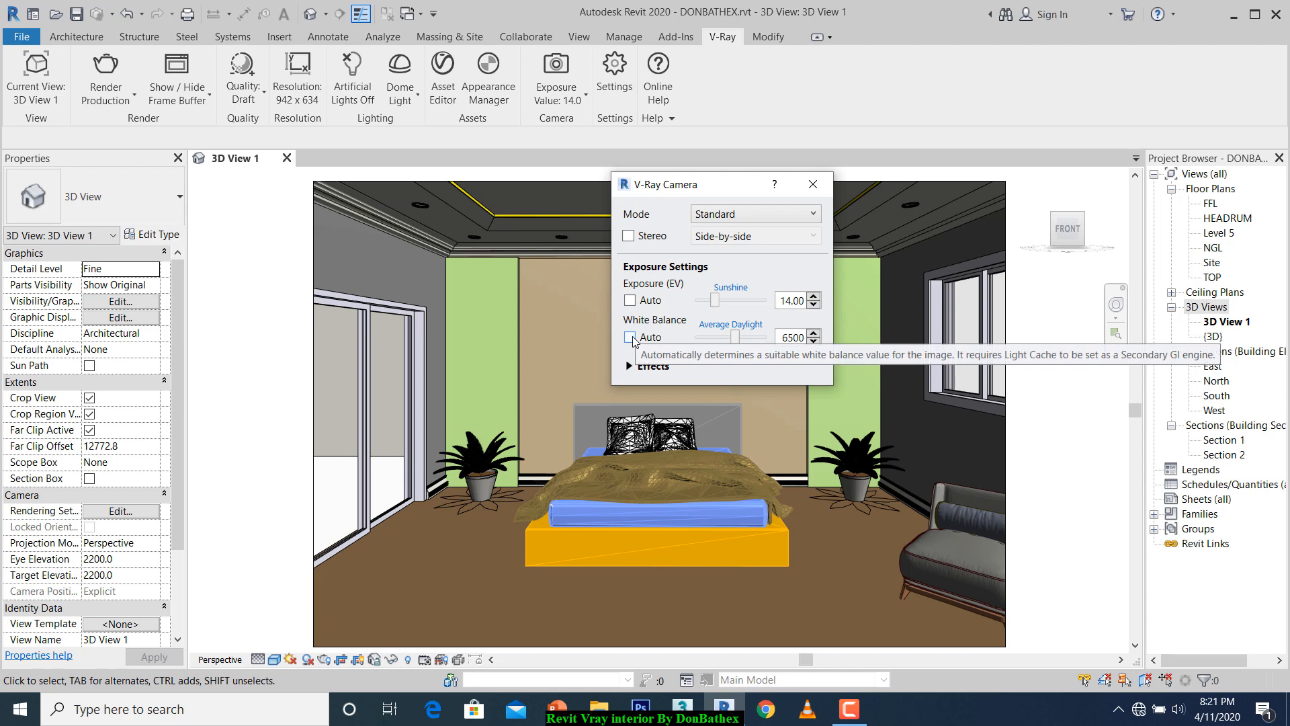
left_click(631, 336)
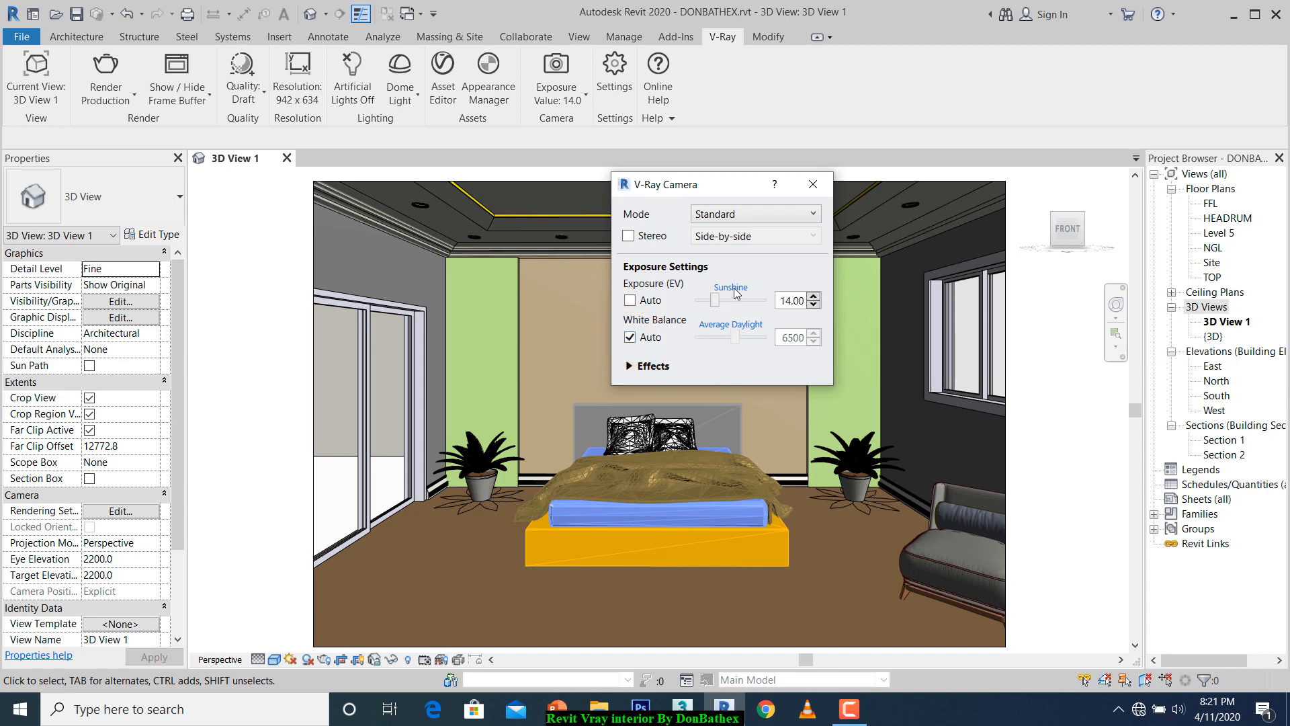
left_click_drag(715, 303, 741, 312)
double_click(784, 300)
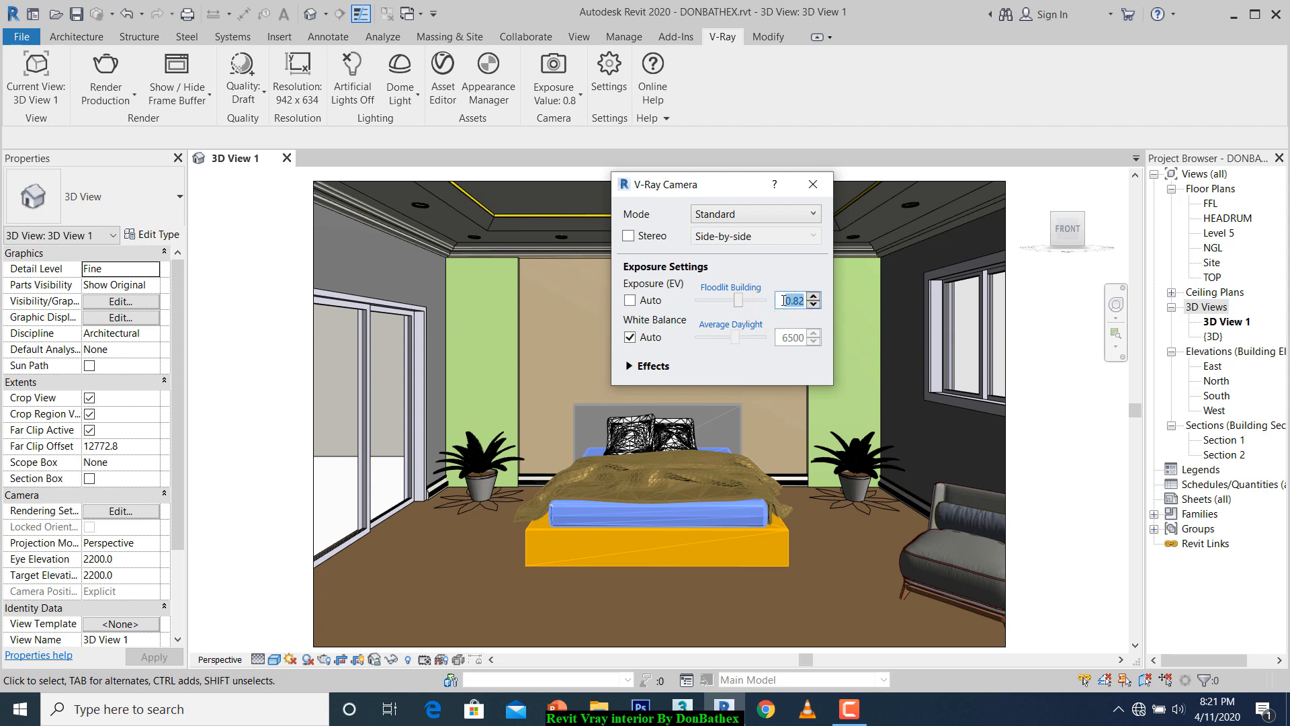
type("6.8")
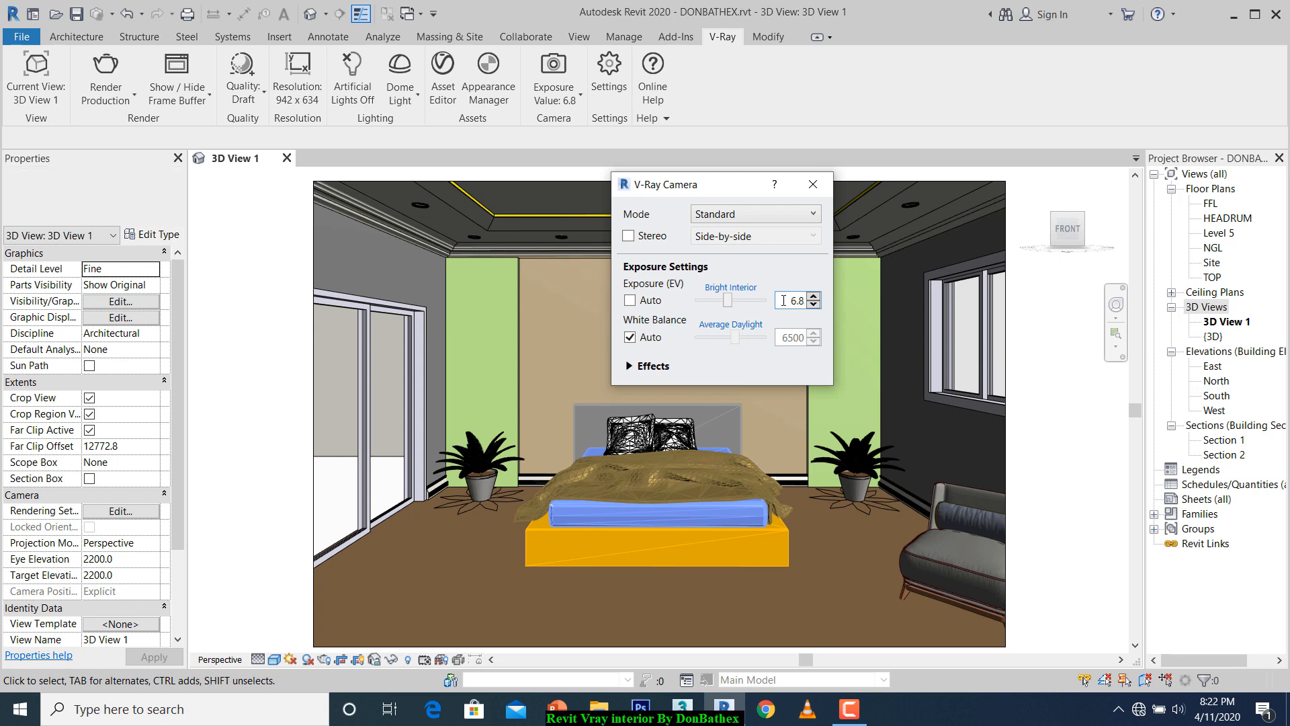
left_click(783, 302)
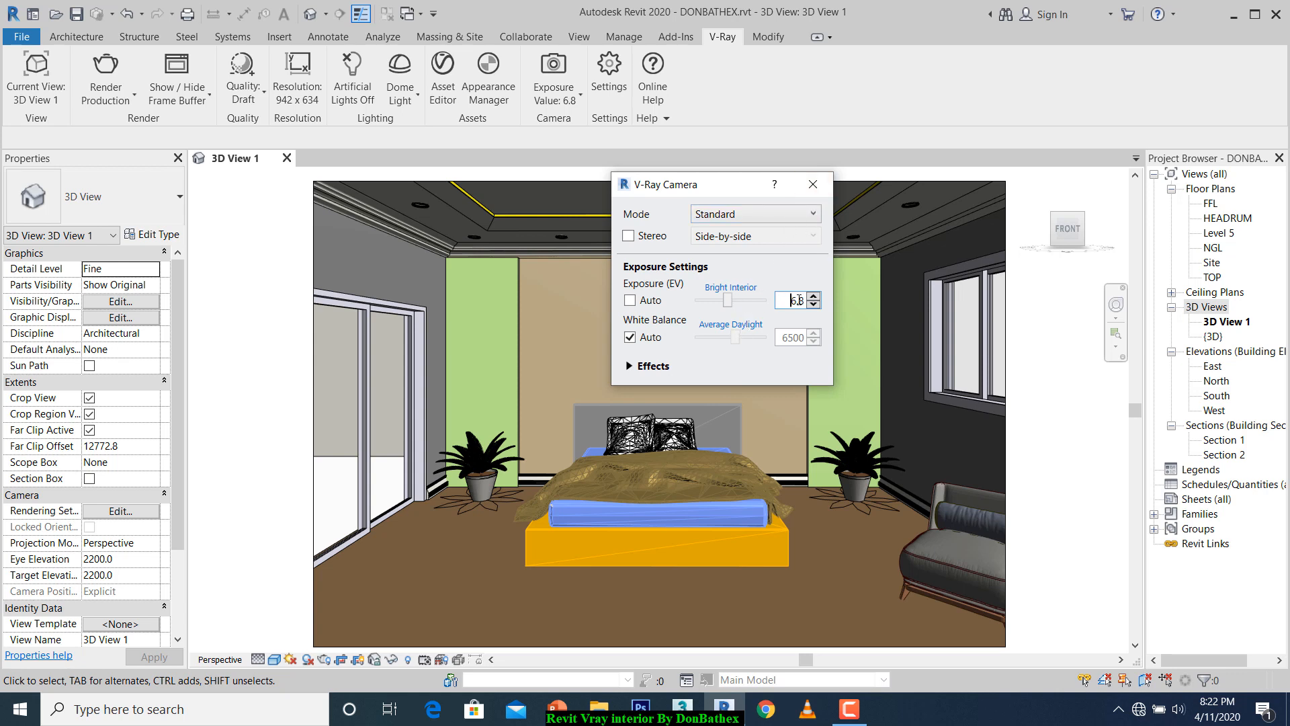
left_click(812, 189)
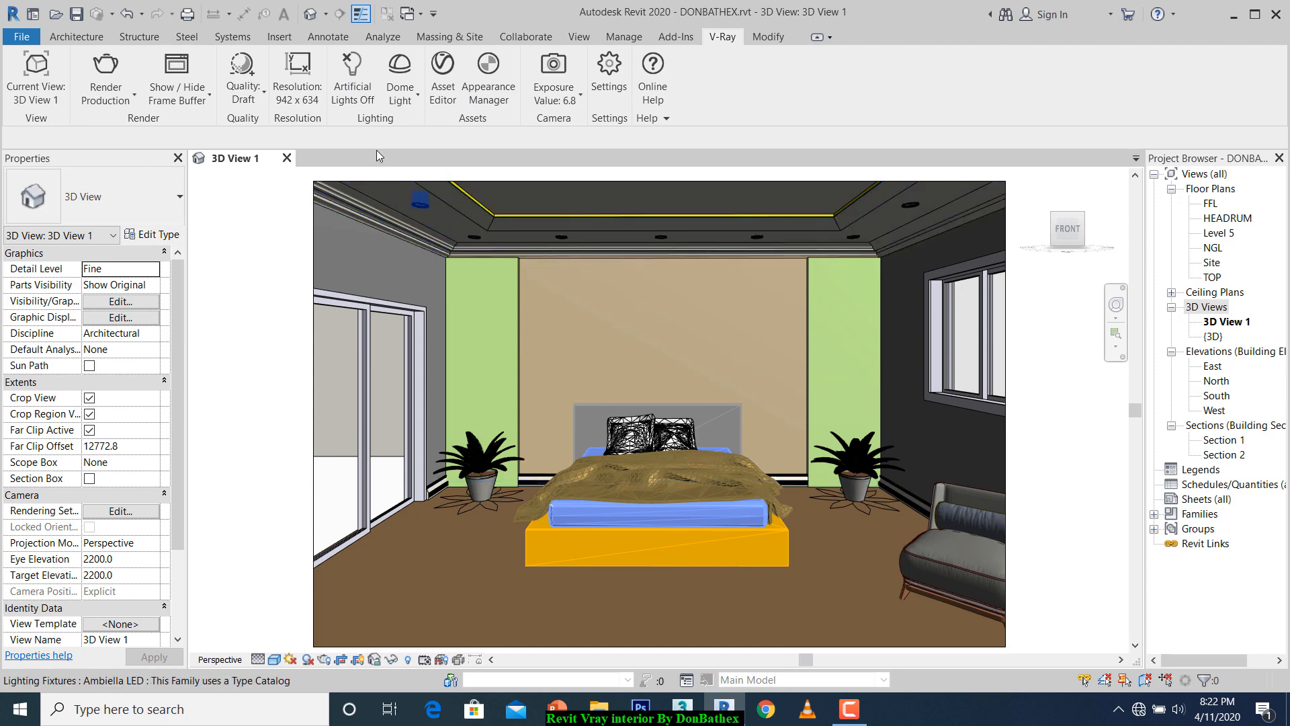
Turn on all artificial lights for the V-Ray render and keep the render quality at Draft.
left_click(350, 87)
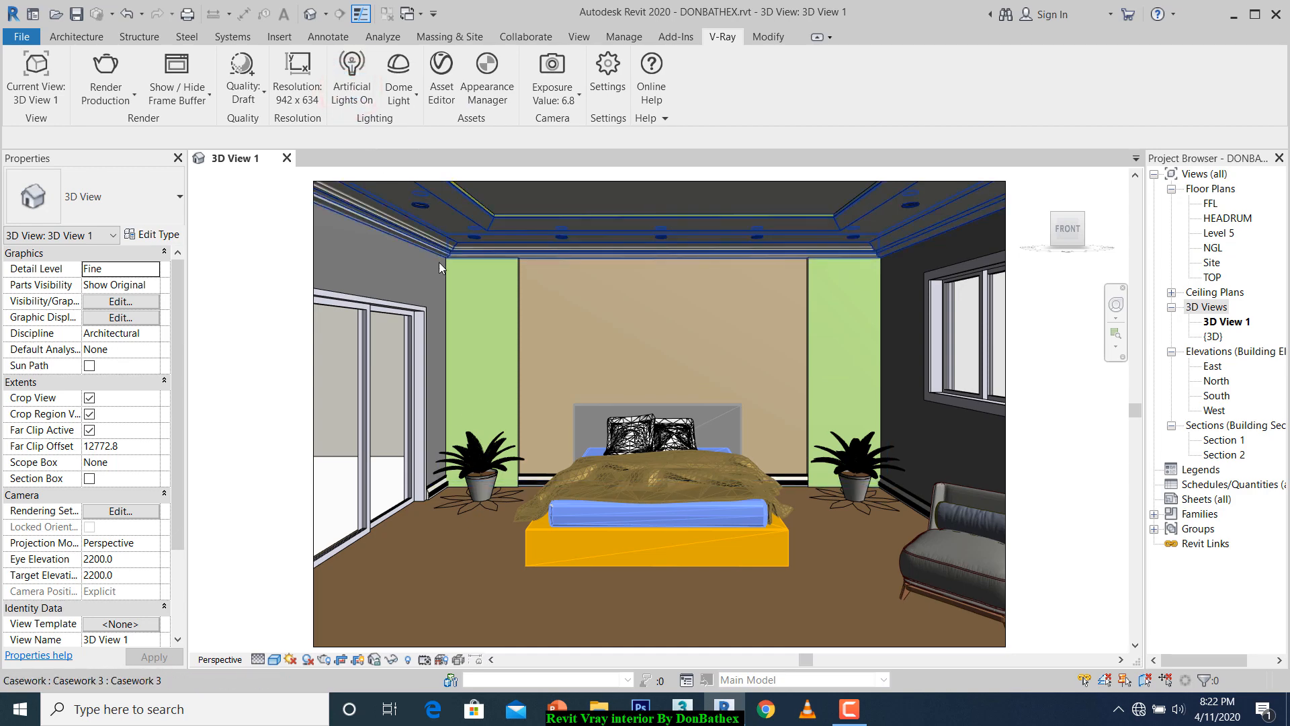
left_click(244, 99)
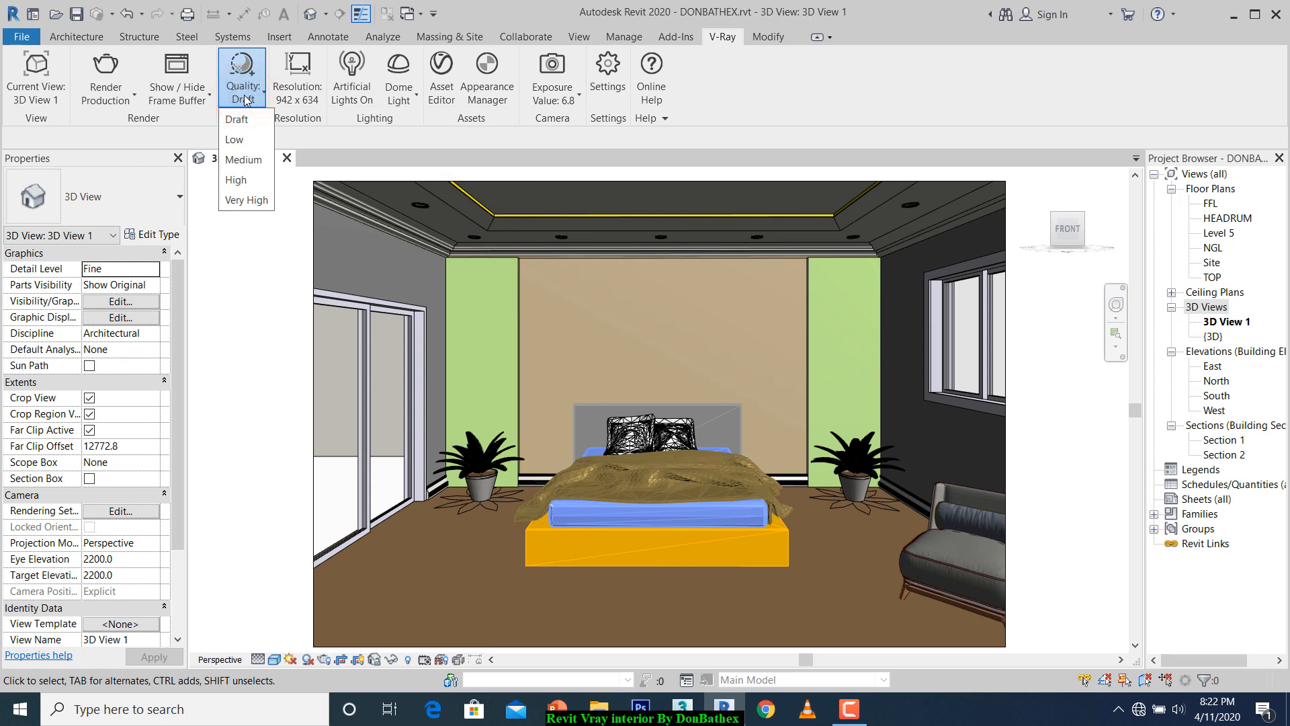
left_click(244, 98)
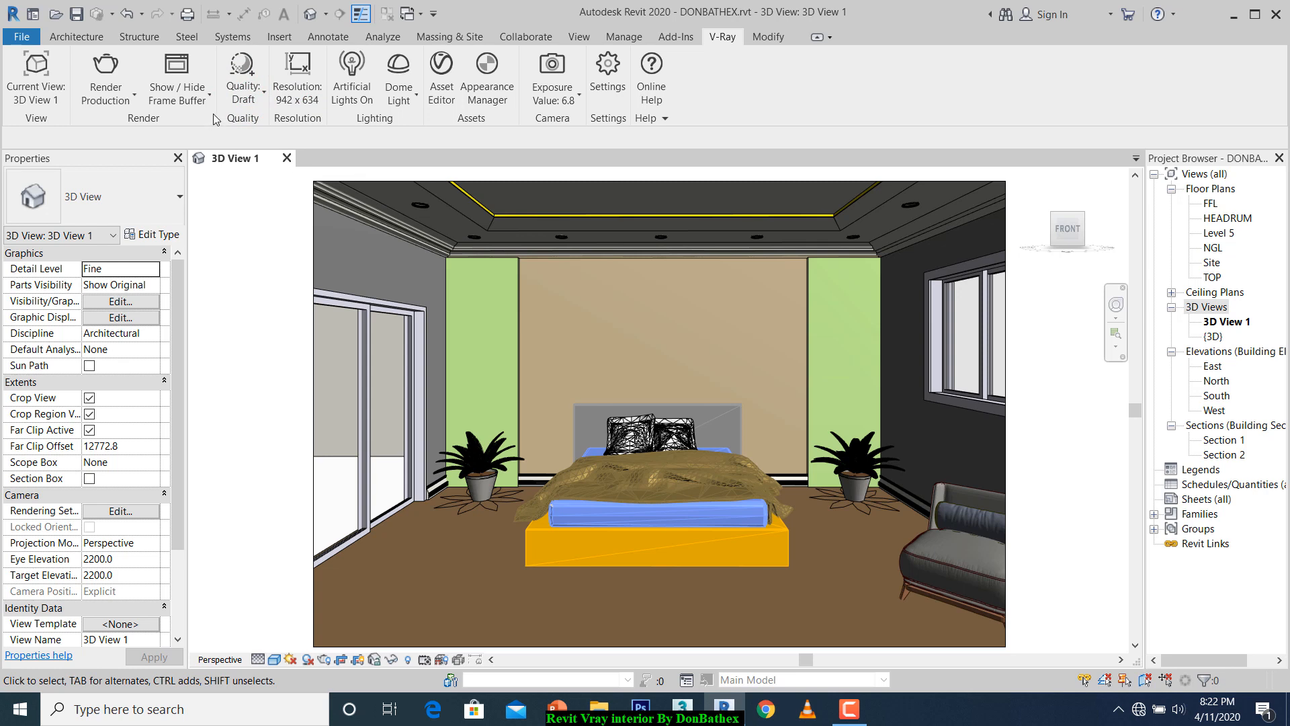
Run a V-Ray production render of 3D View 1 and close the frame buffer once it completes.
left_click(105, 67)
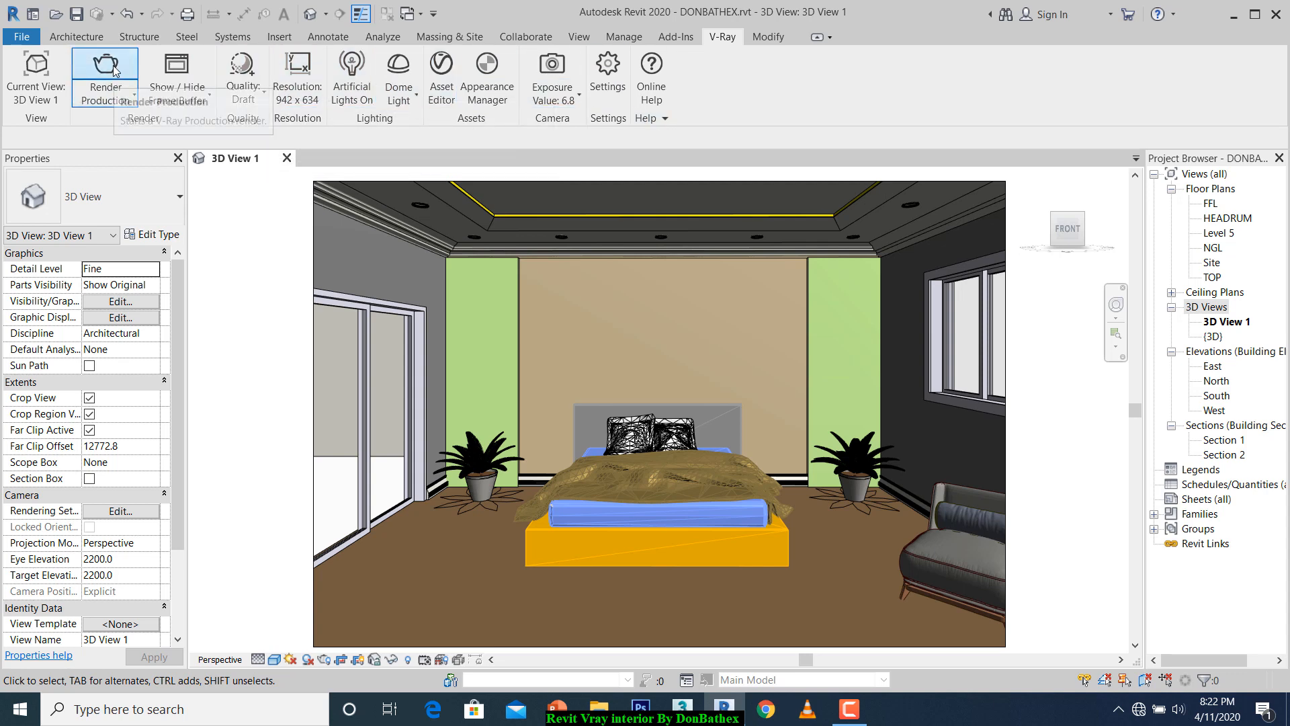
left_click(850, 709)
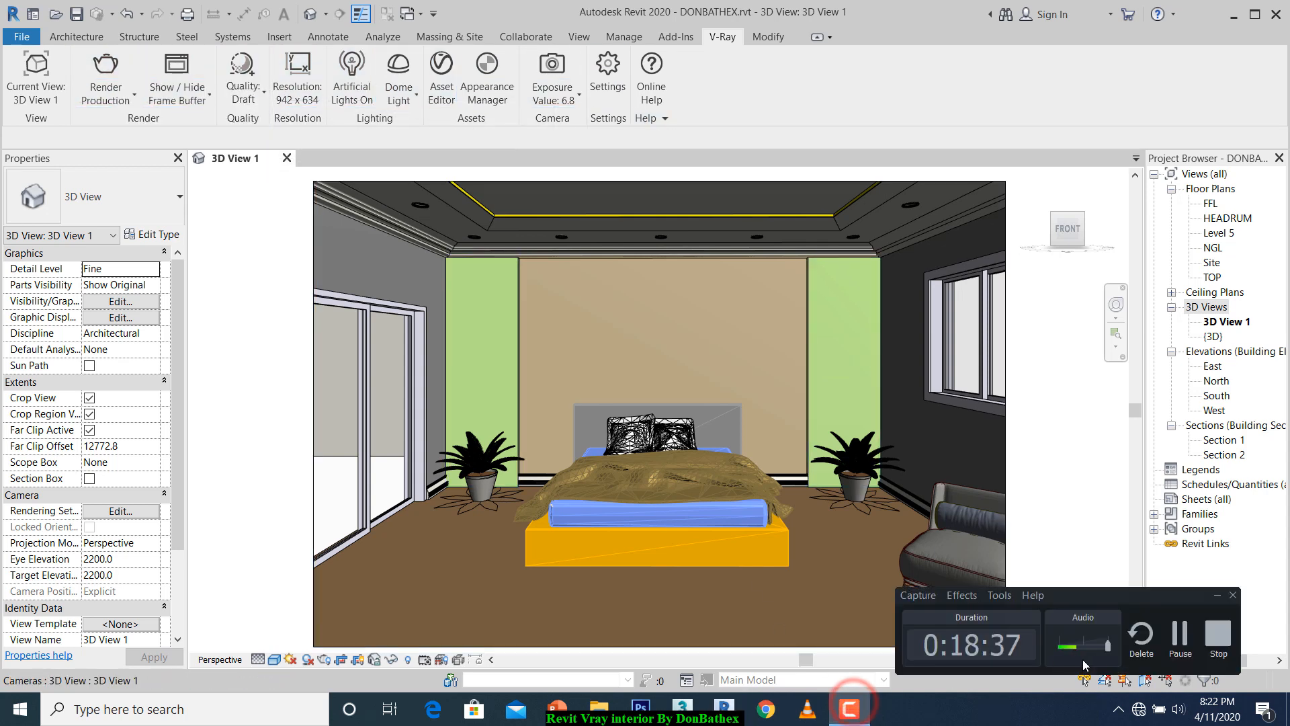
left_click(109, 67)
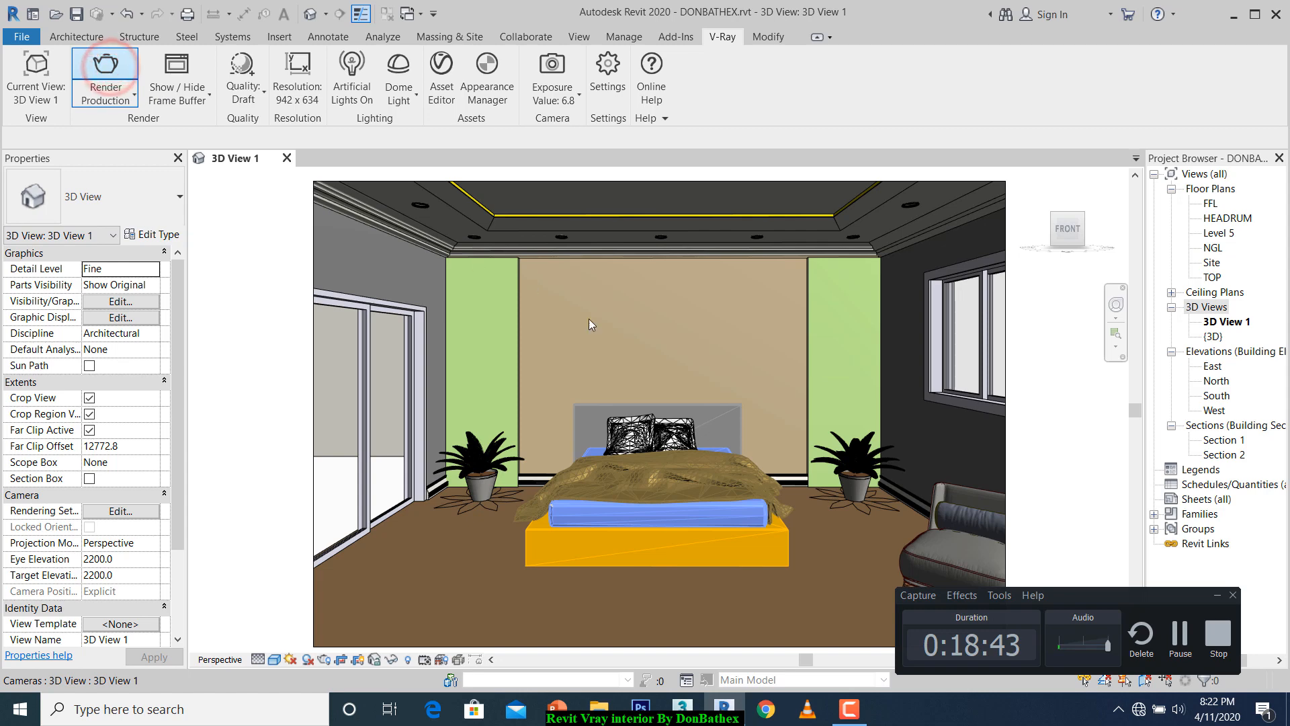
left_click(1184, 655)
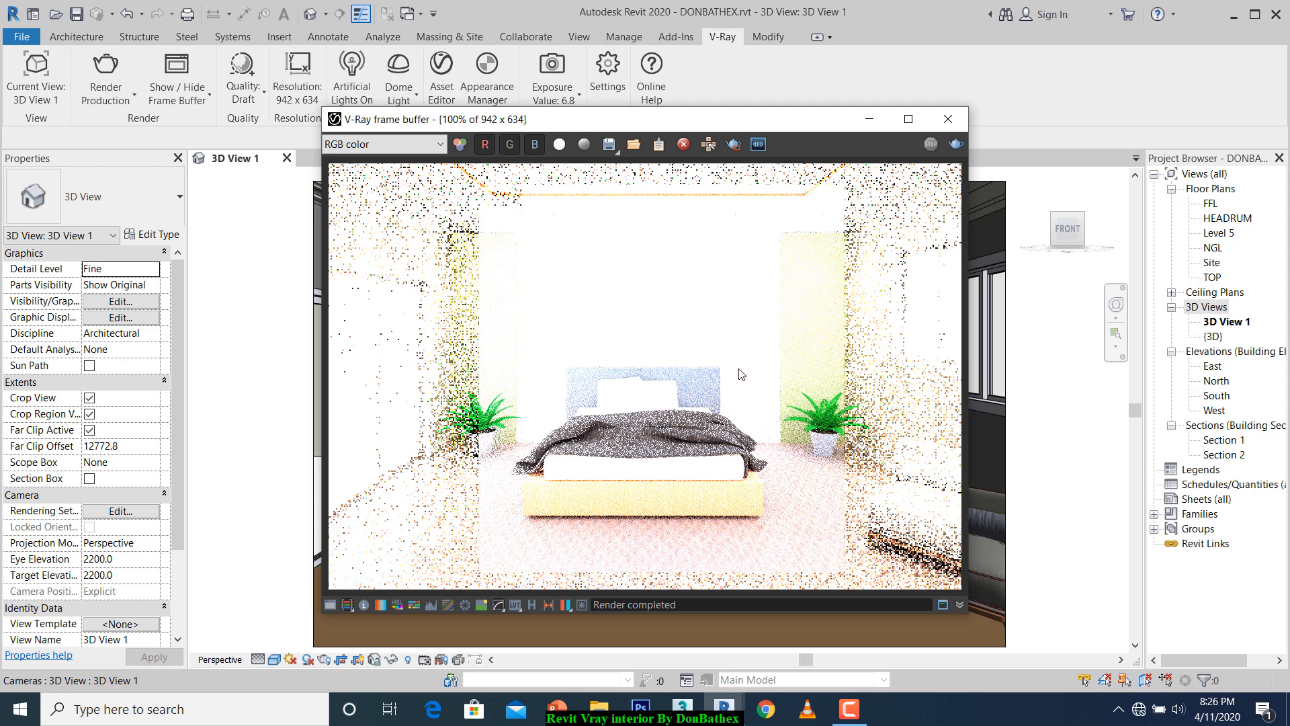
left_click(942, 124)
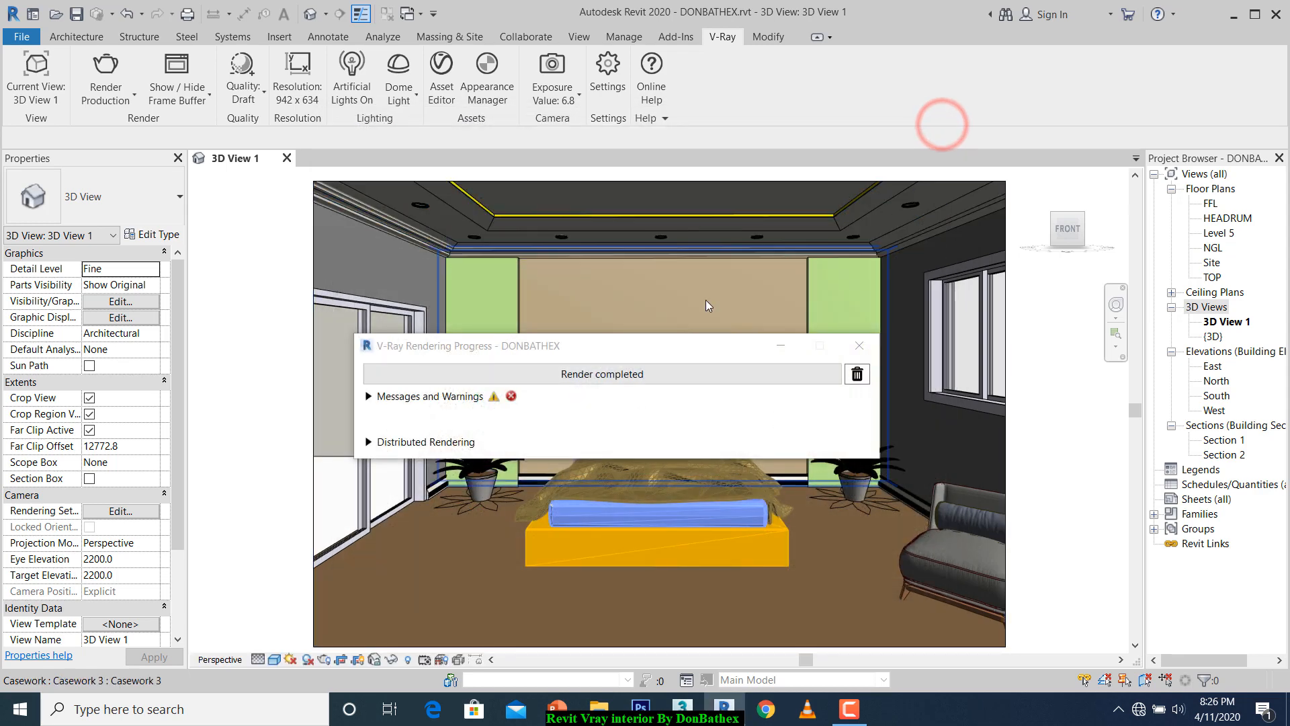
left_click(859, 376)
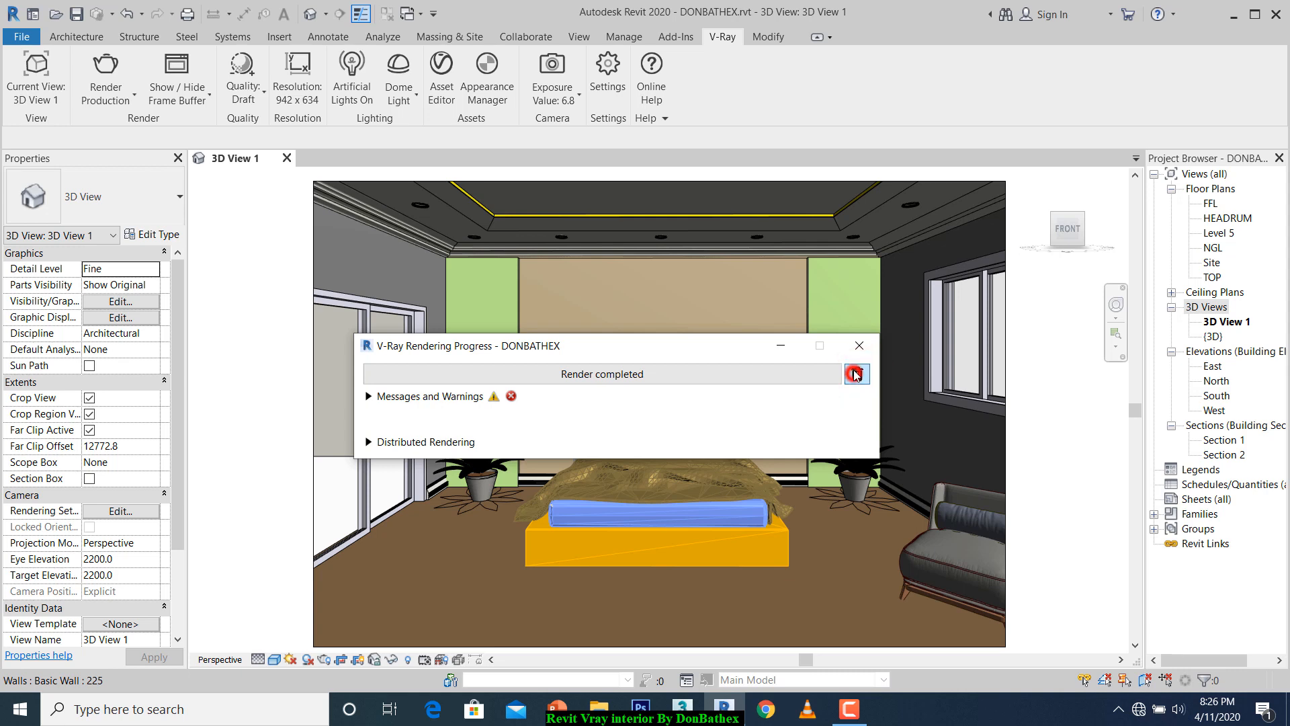
Close the render progress window and set the dome light intensity to 100 in the V-Ray Lights settings.
left_click(859, 345)
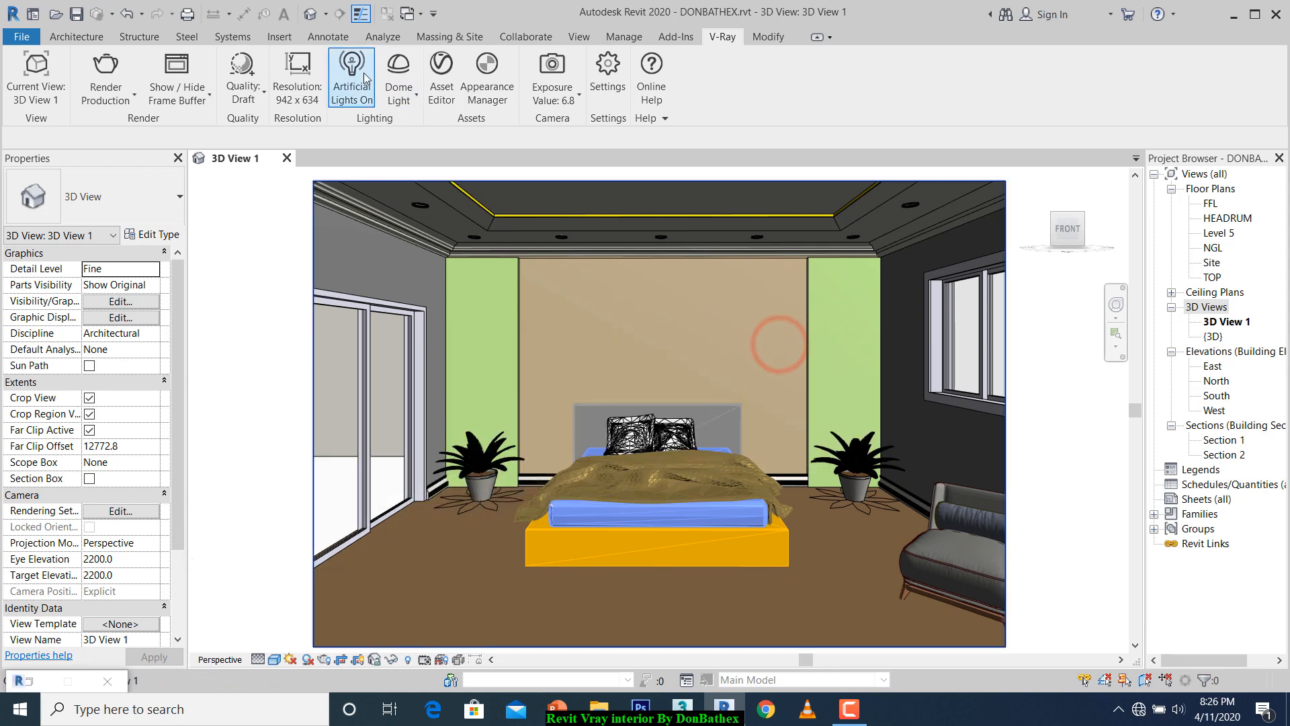
left_click(397, 70)
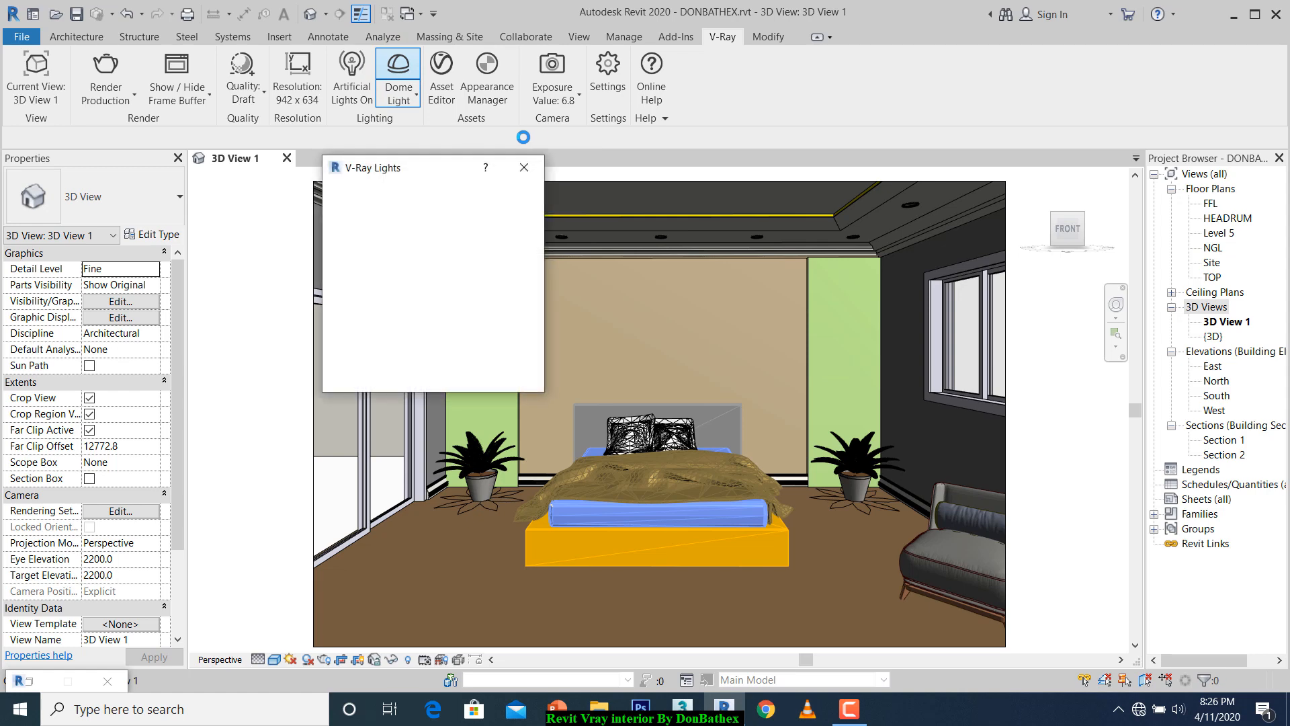
left_click(478, 222)
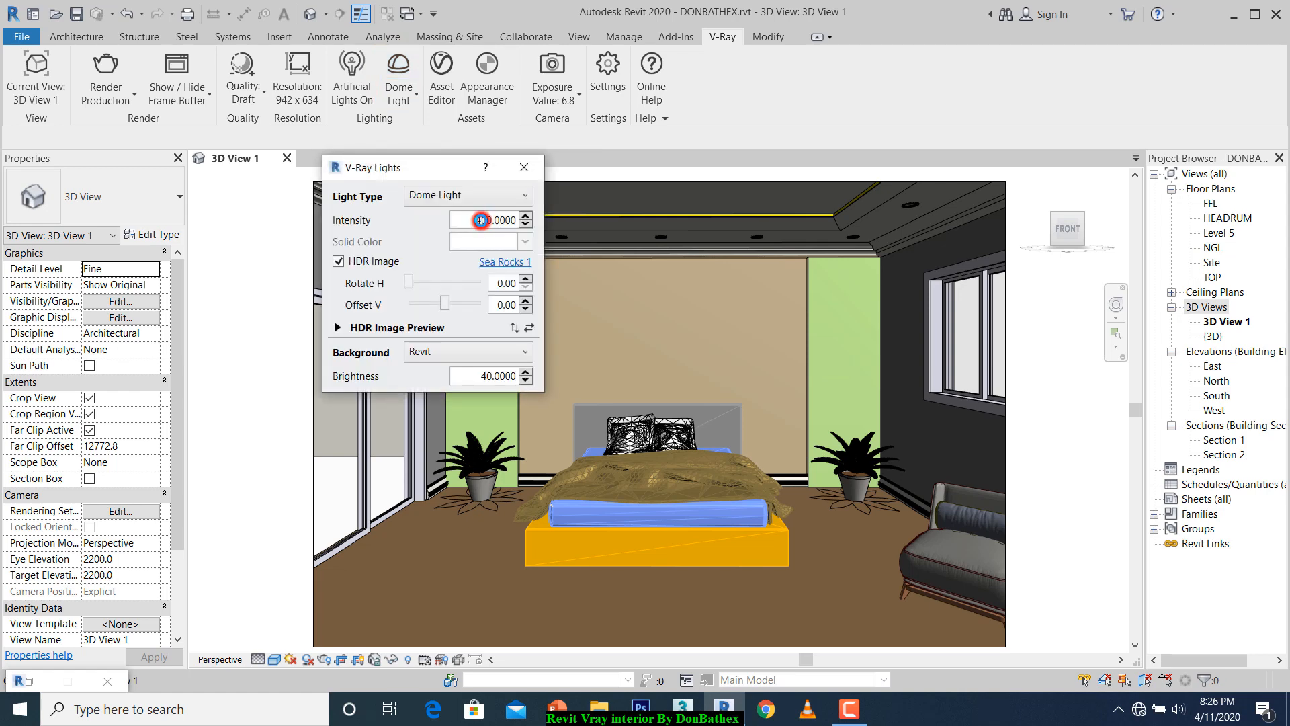
left_click(482, 225)
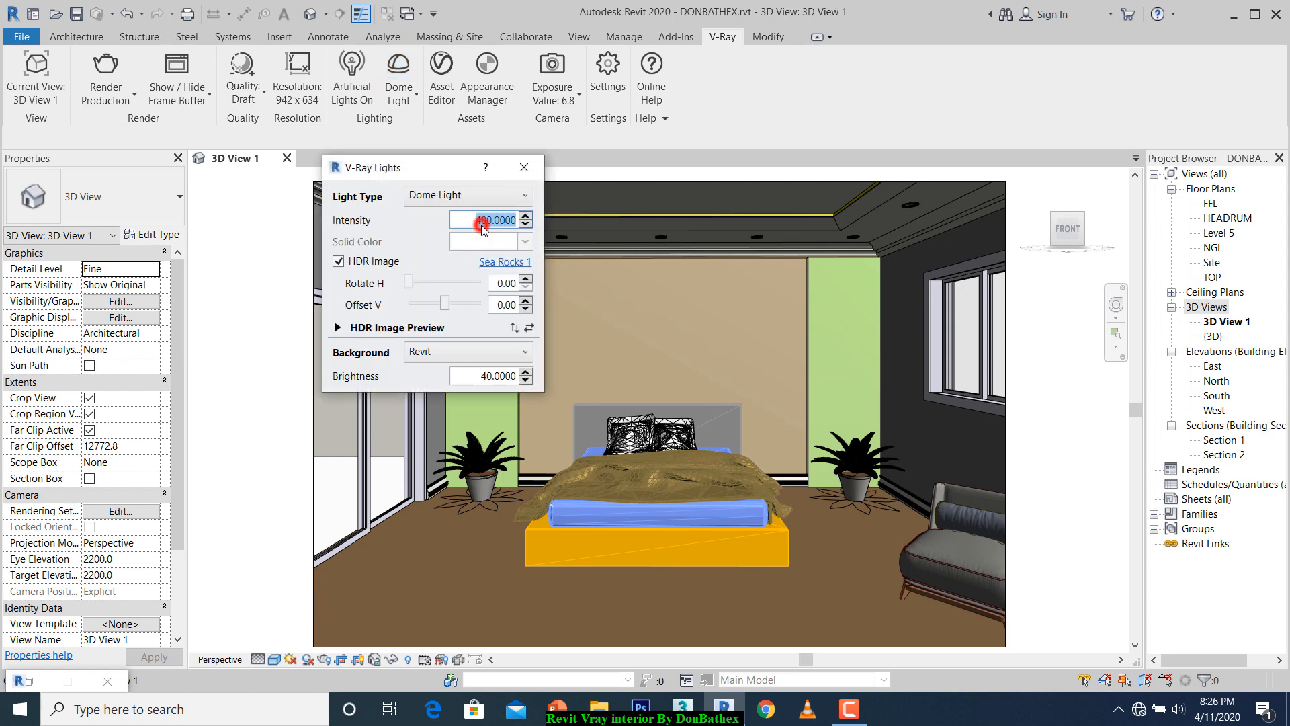
left_click_drag(481, 224, 474, 222)
type("1")
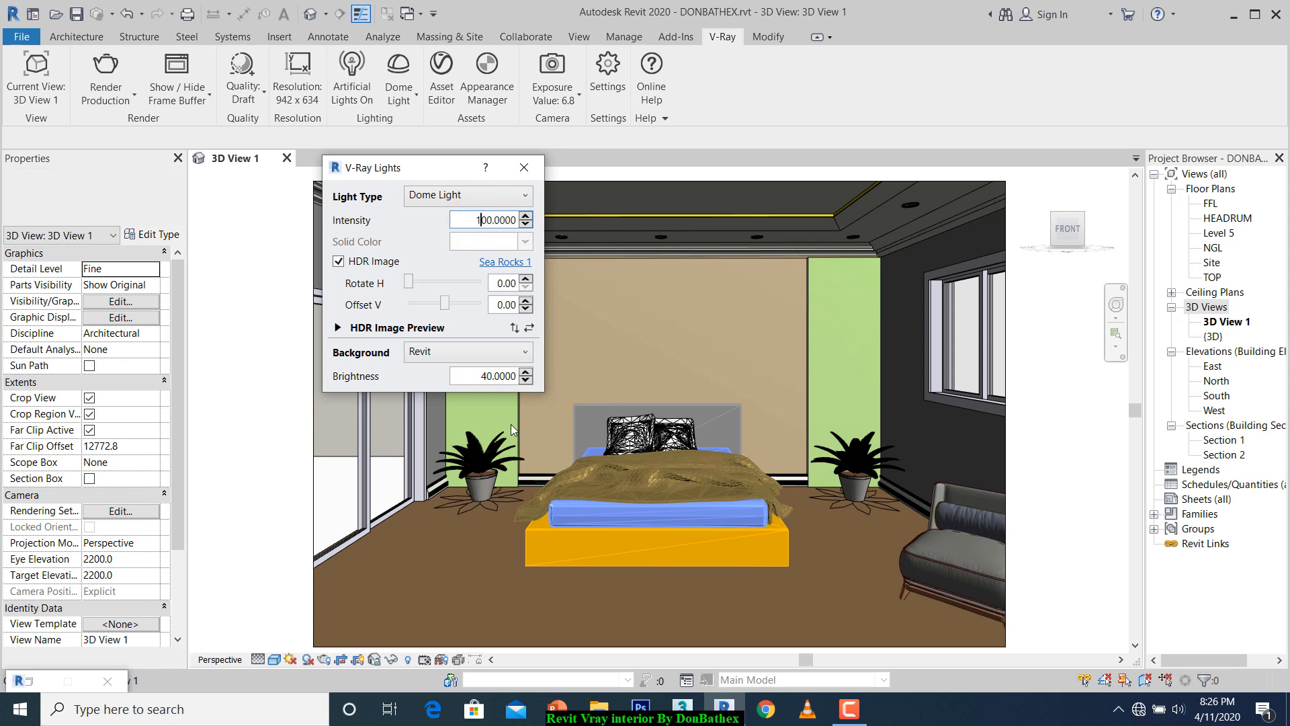
left_click(494, 375)
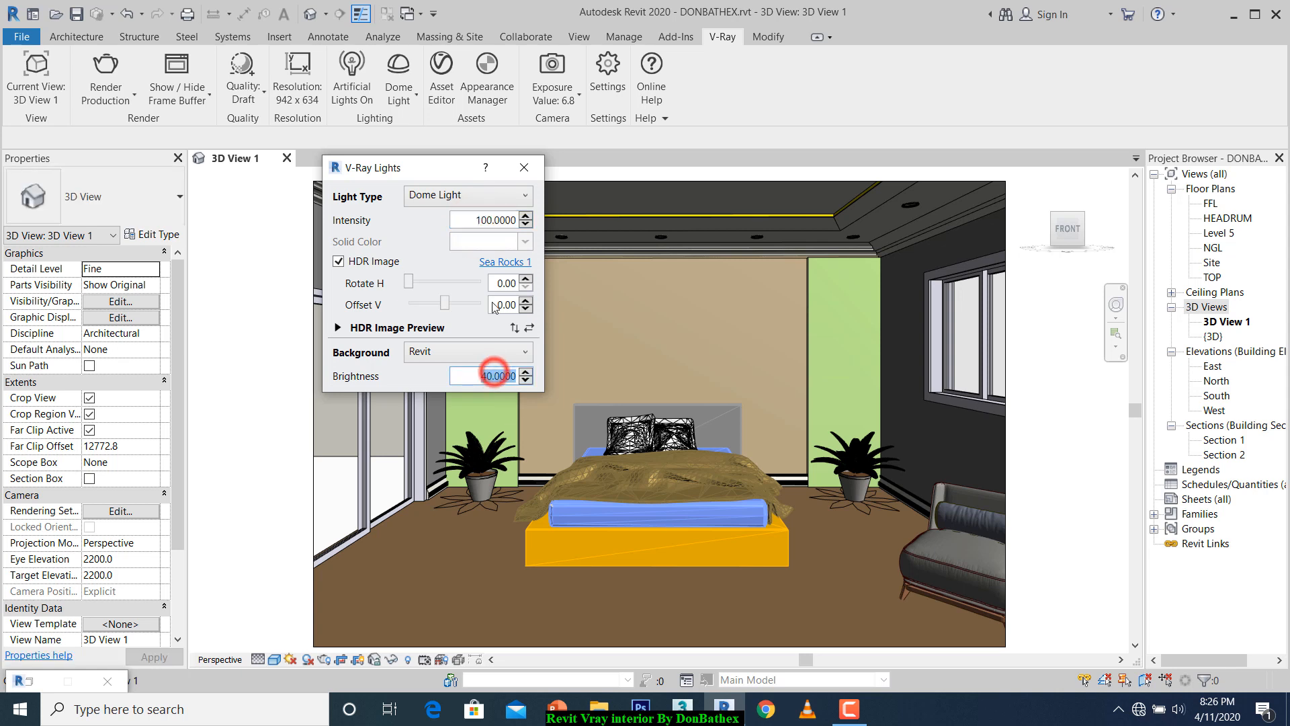
left_click(523, 167)
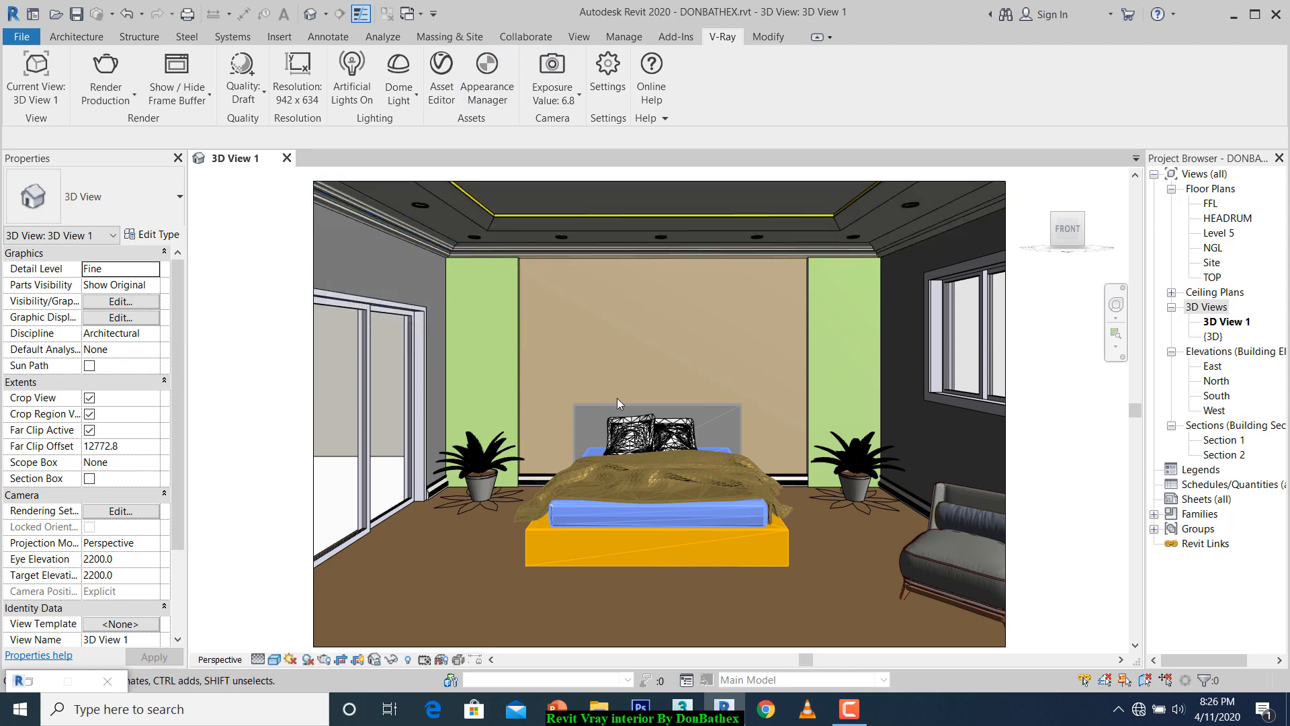
Run another V-Ray production render of 3D View 1 and minimize the frame buffer when it completes.
left_click(849, 709)
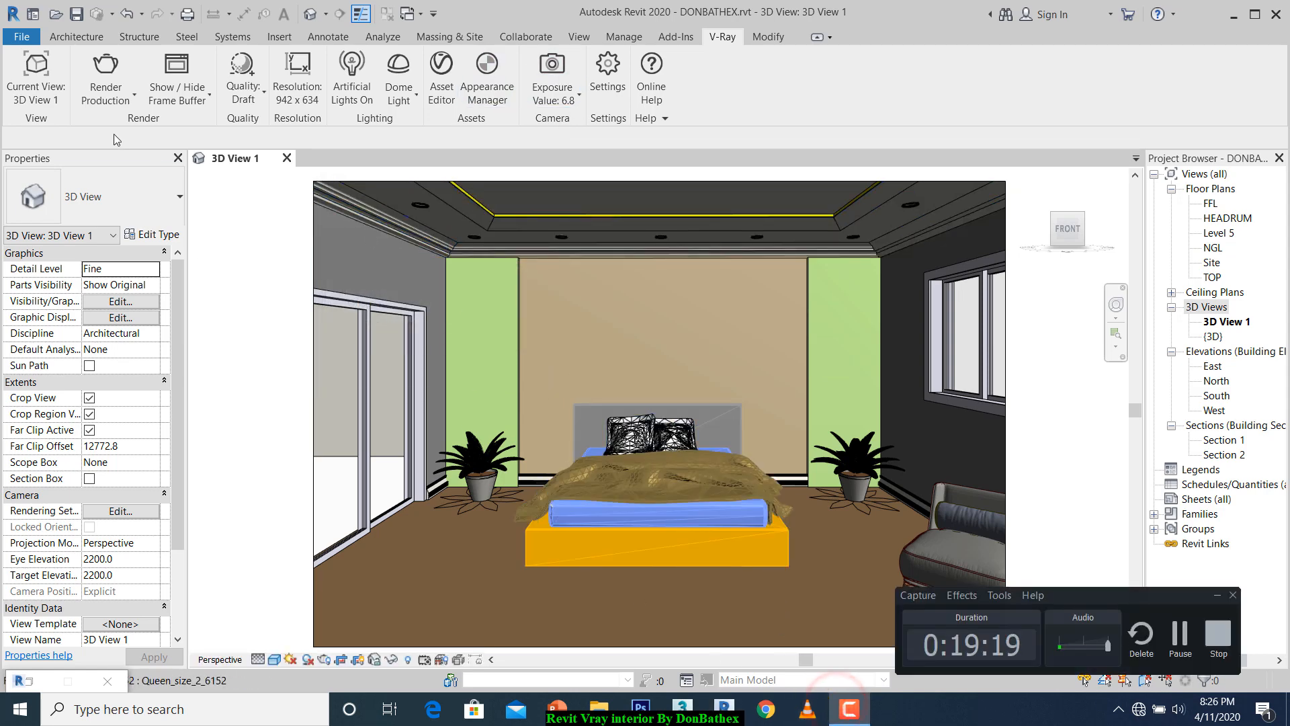
left_click(105, 63)
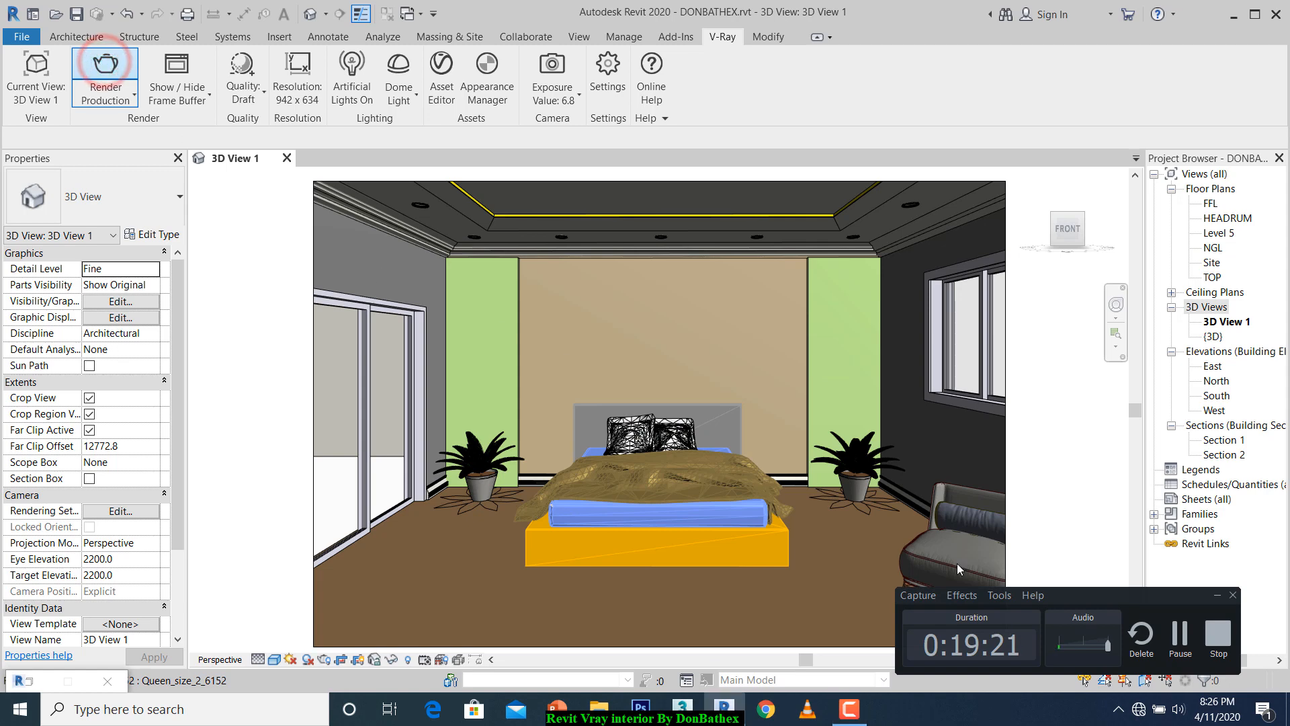
left_click(1181, 635)
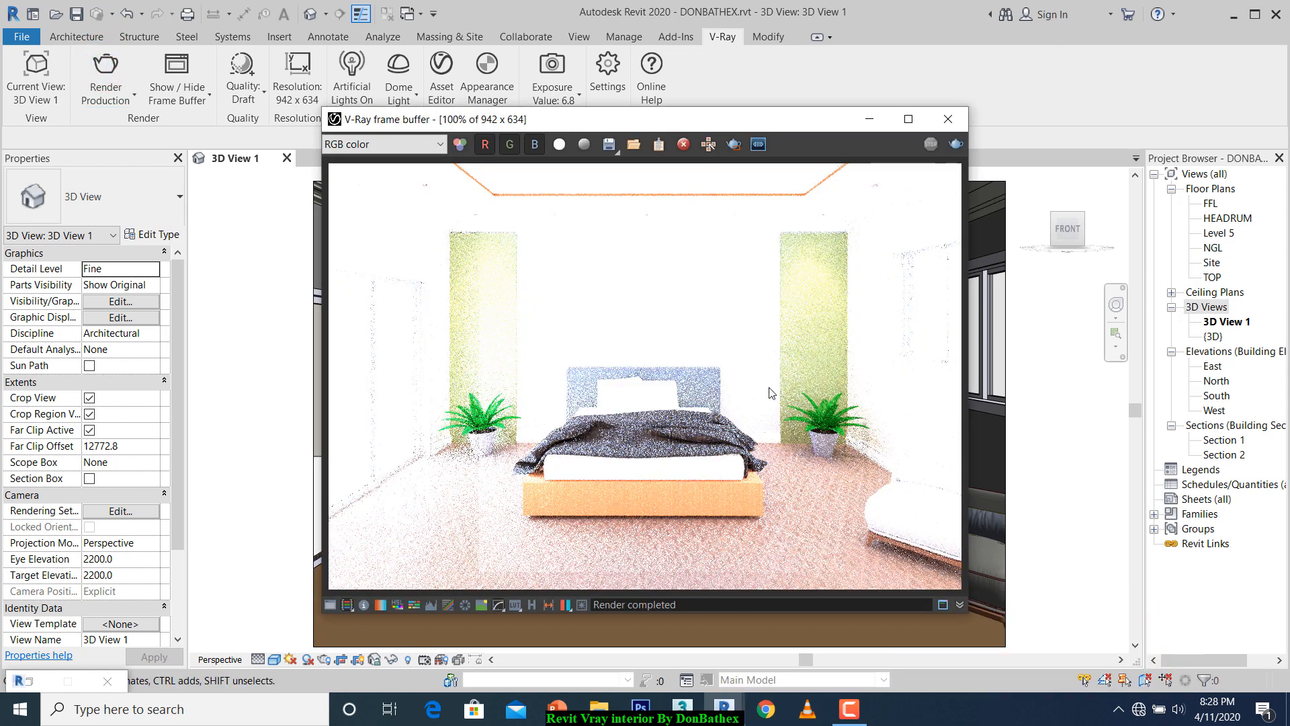
left_click_drag(692, 121, 747, 125)
left_click_drag(839, 116, 823, 151)
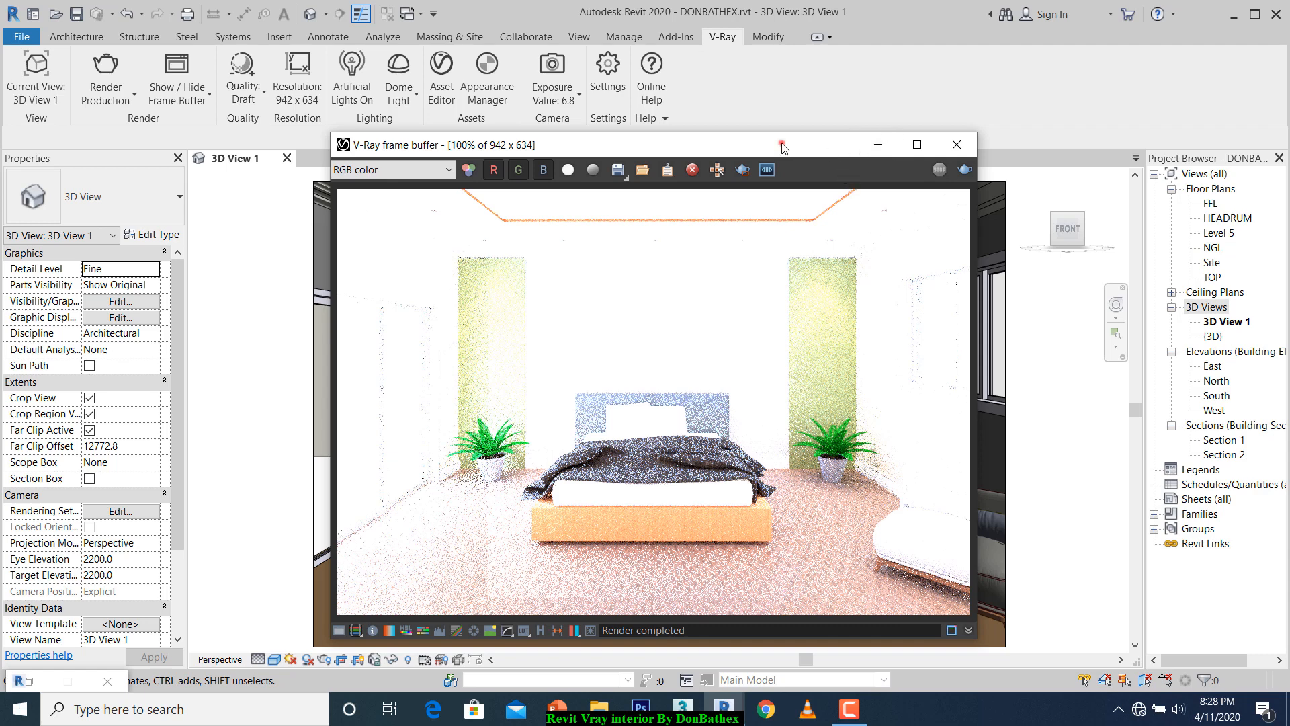
left_click_drag(783, 145, 872, 153)
left_click(967, 155)
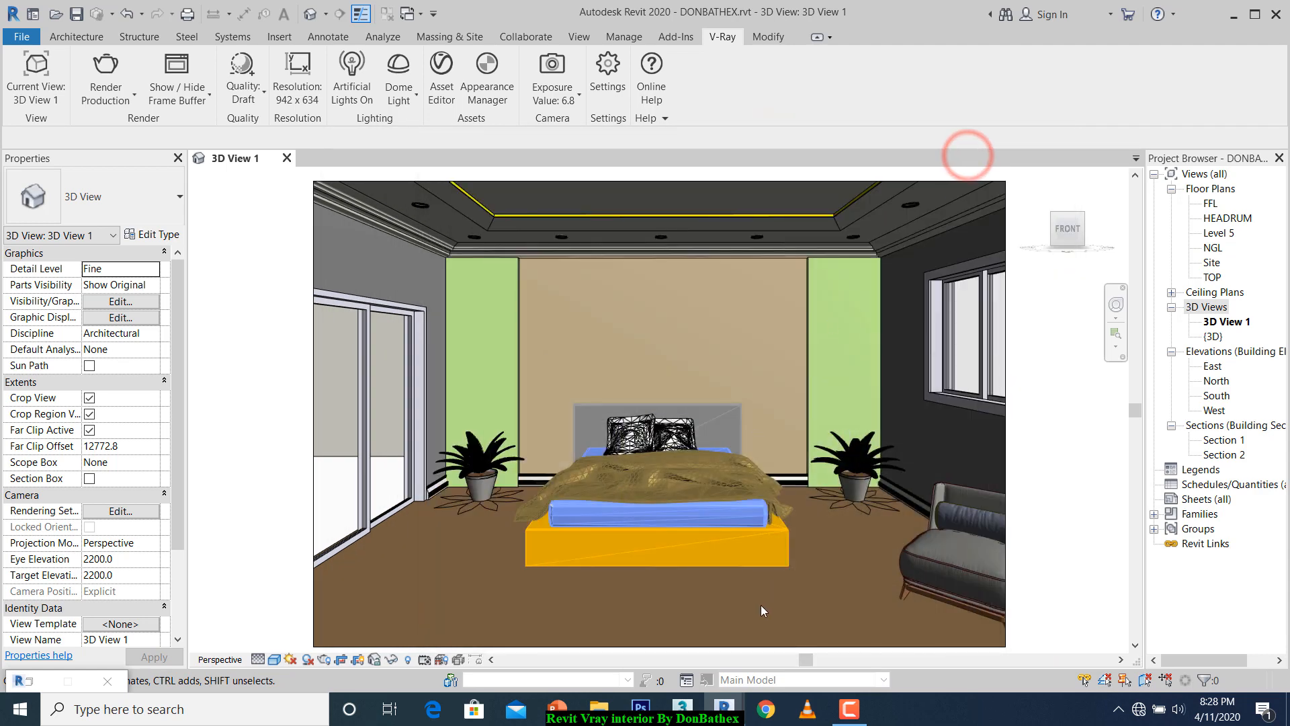
Bring the V-Ray frame buffer forward to review the completed render, and minimize it again.
mouse_move(726, 713)
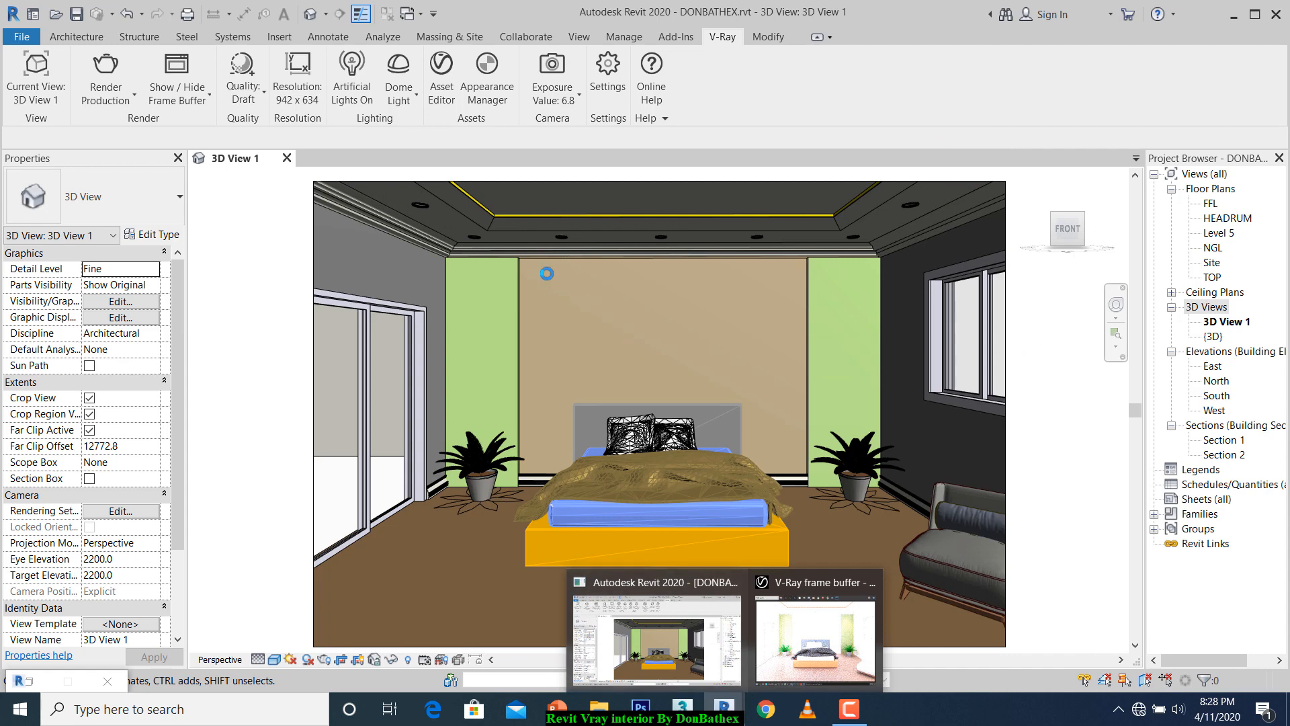
left_click(728, 665)
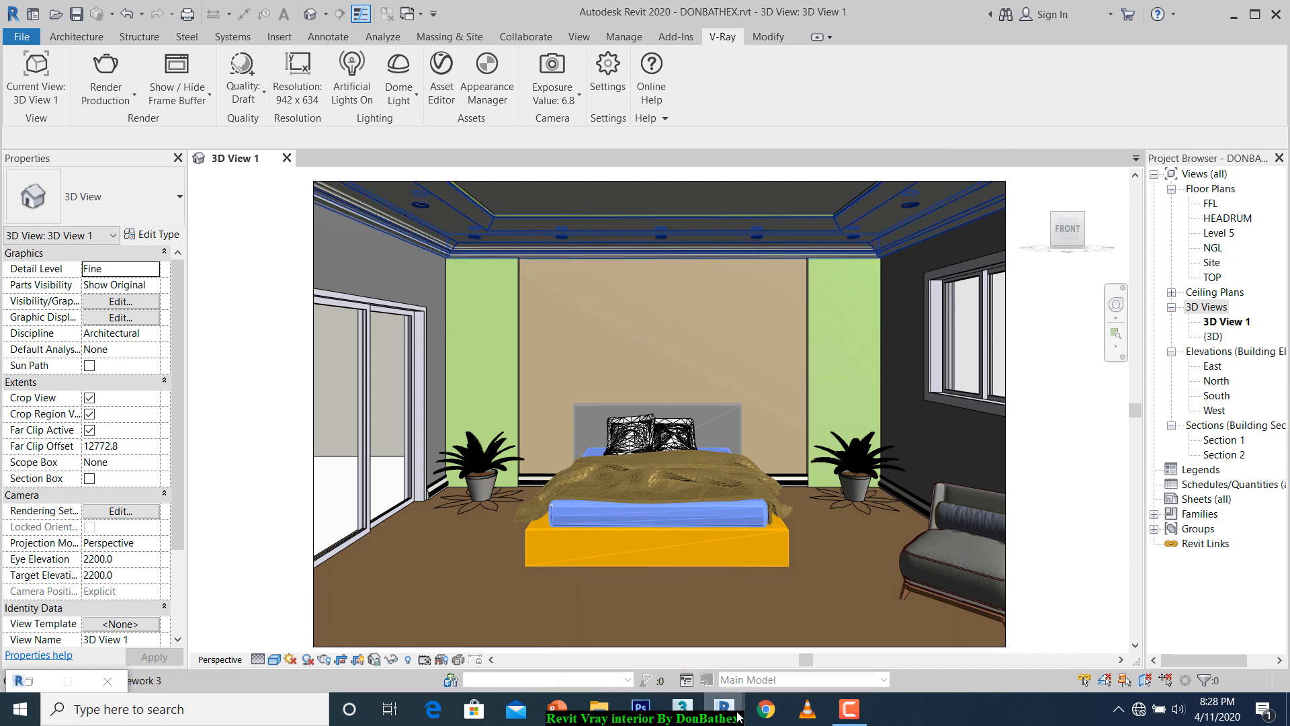
mouse_move(719, 721)
left_click(815, 638)
left_click(979, 145)
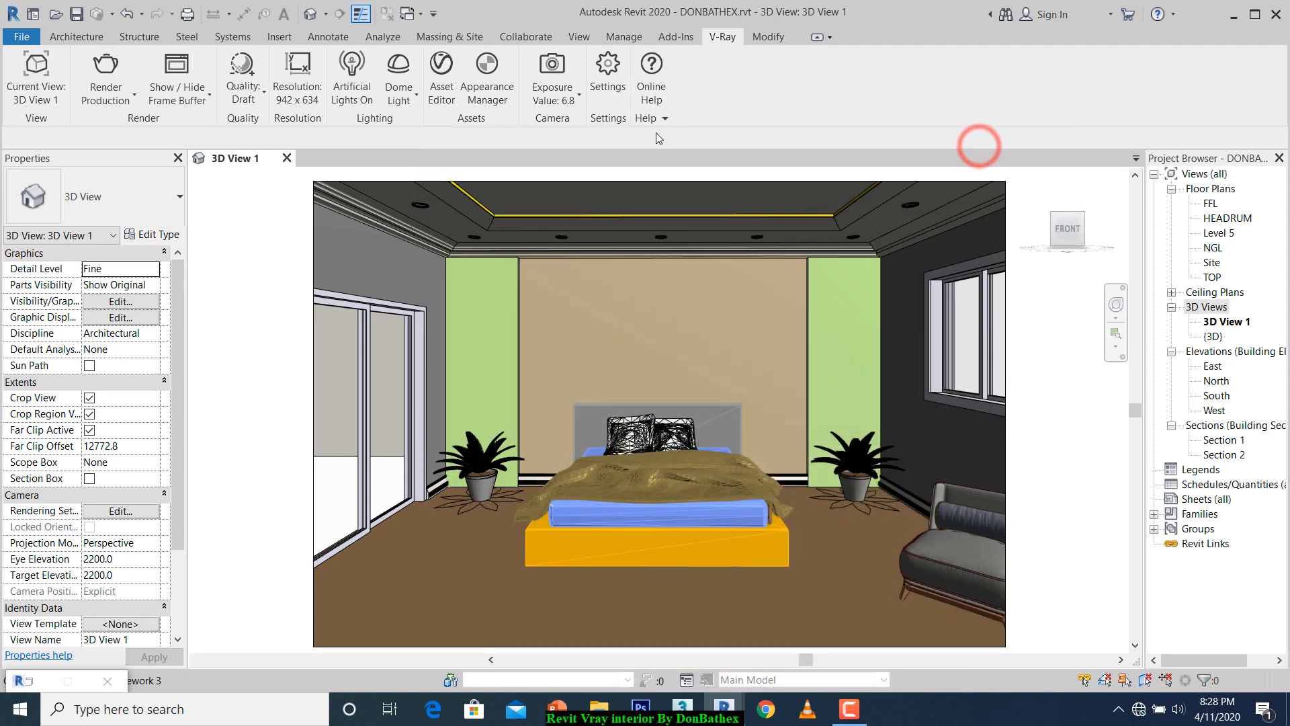
Set the V-Ray render resolution to 600 pixels wide at 96 DPI.
left_click(294, 89)
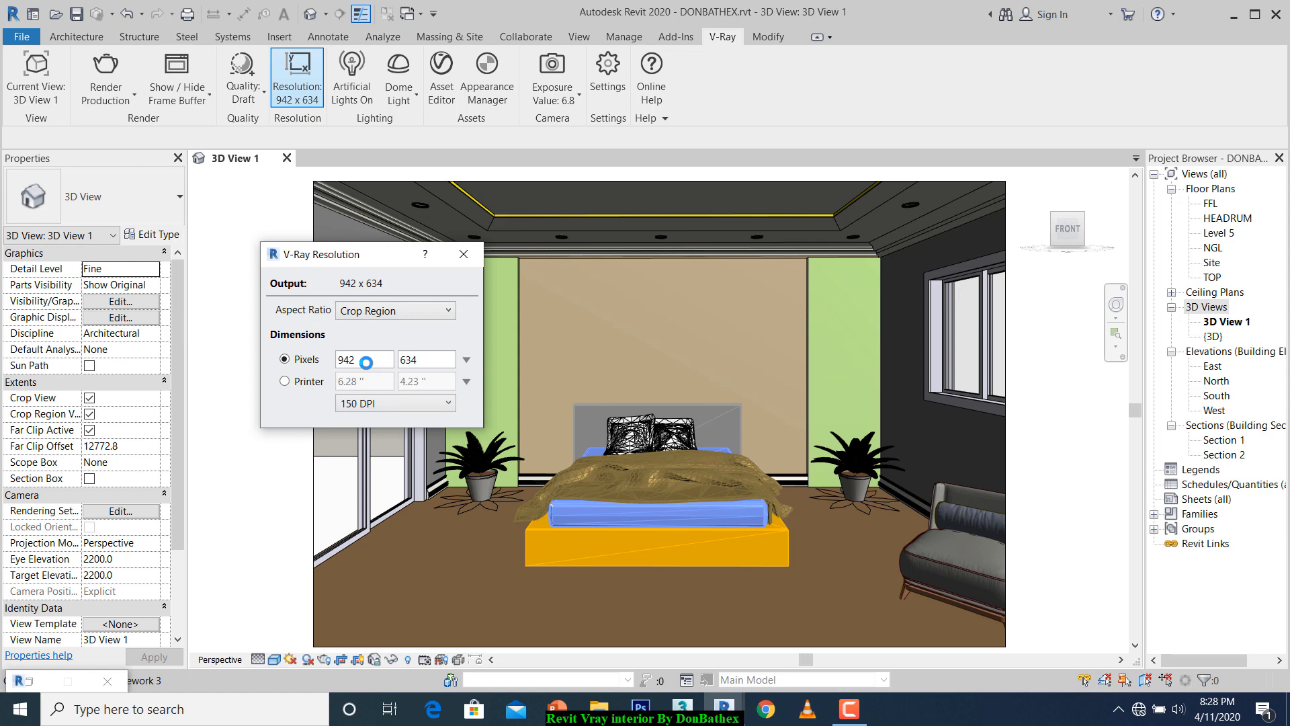
left_click(366, 360)
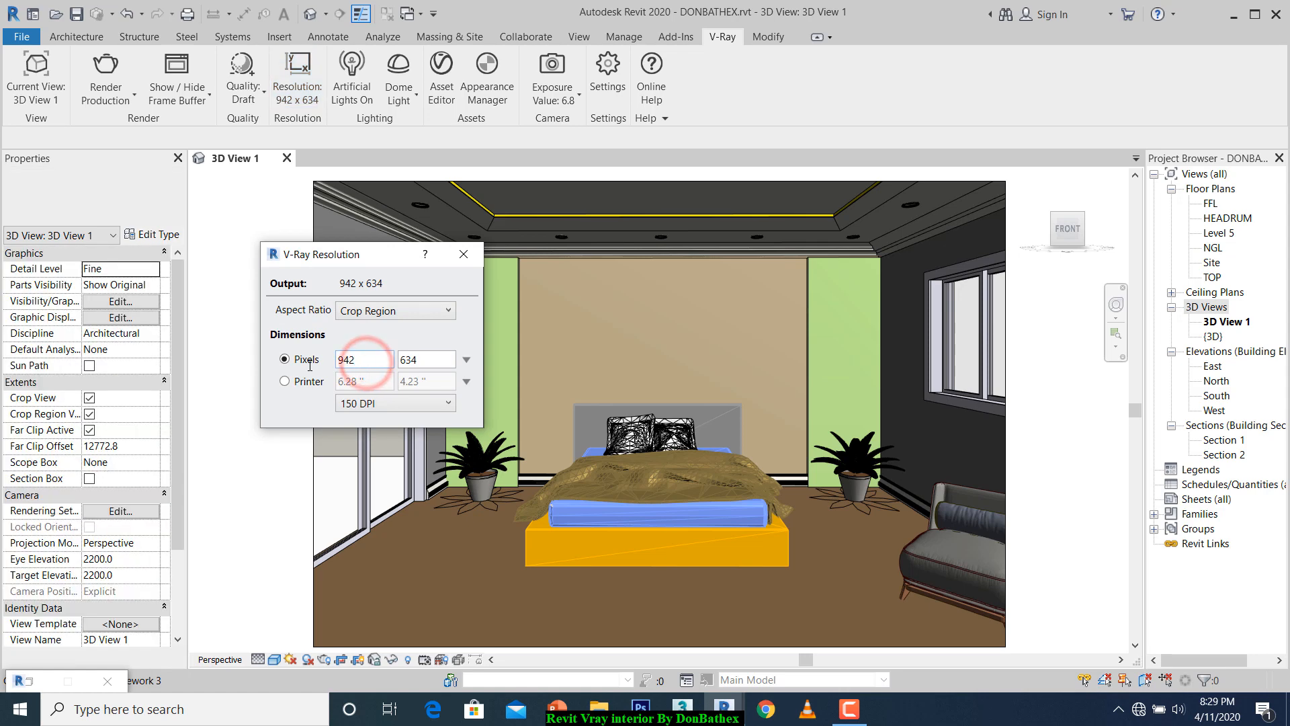
double_click(345, 360)
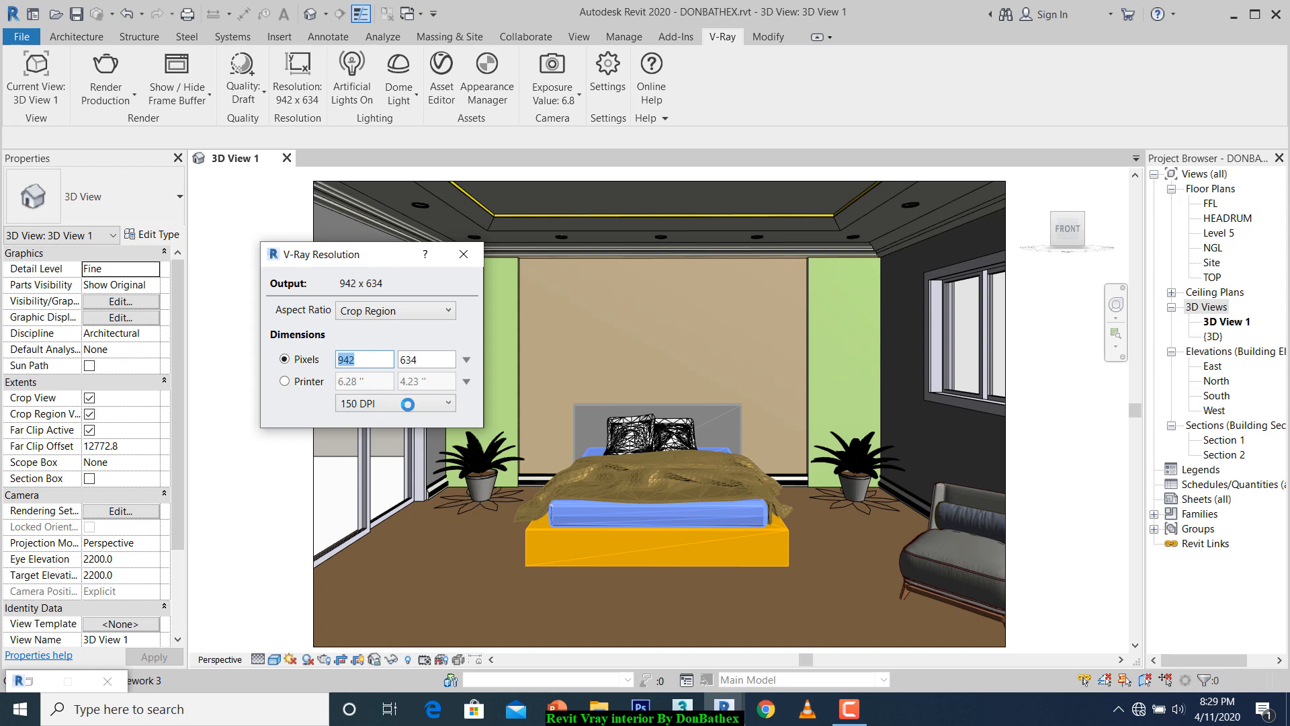
type("600")
left_click(399, 406)
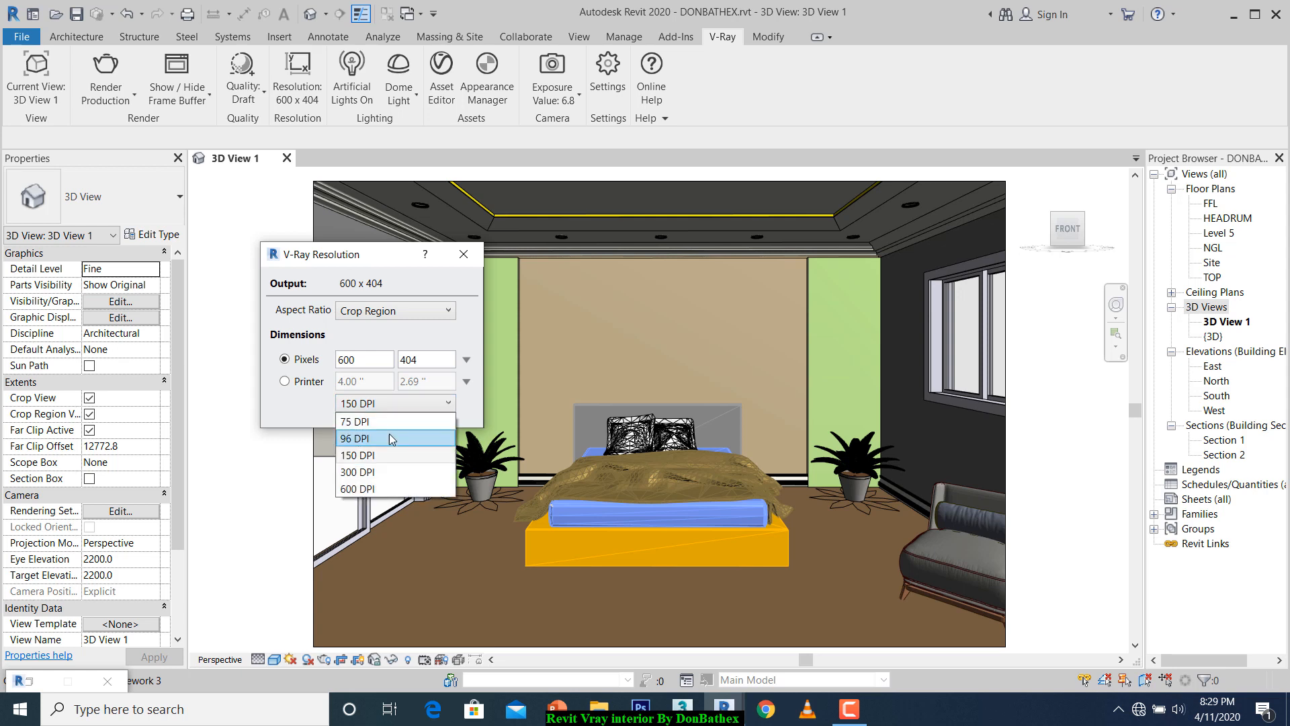
left_click(390, 438)
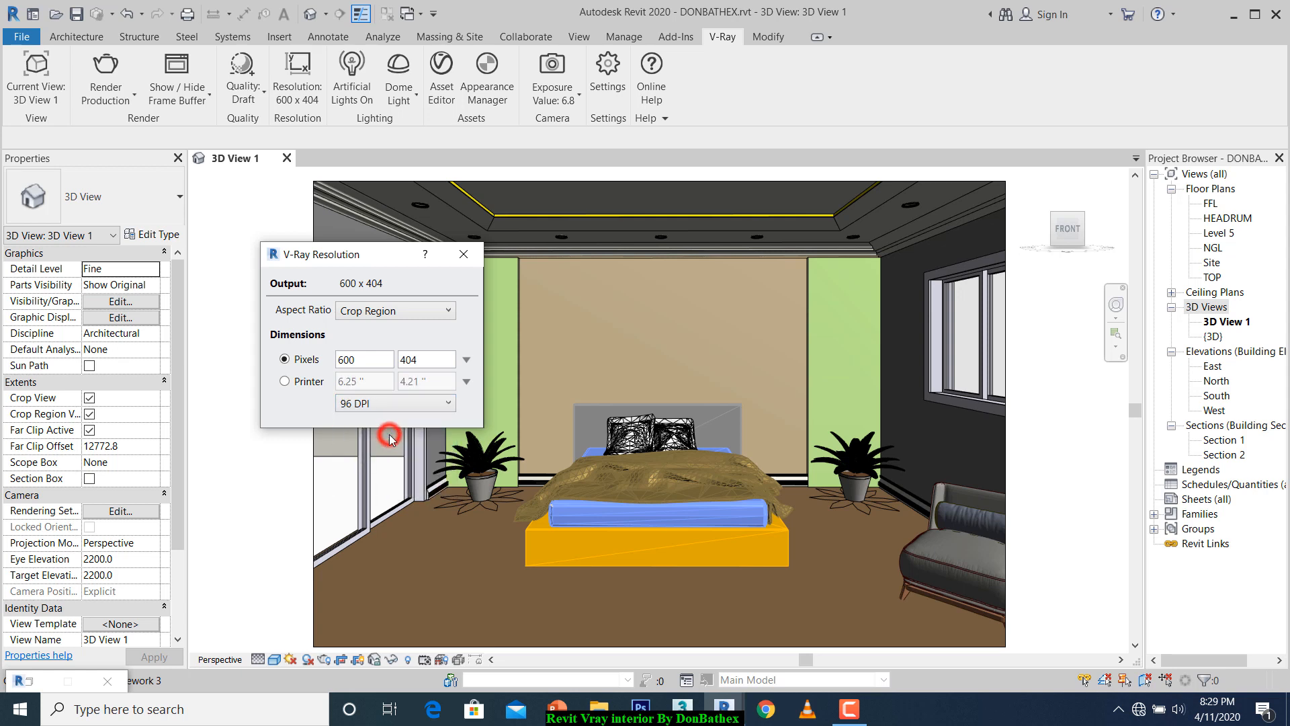
left_click(463, 256)
Start a V-Ray interactive render of 3D View 1 and move the frame buffer aside.
left_click(108, 88)
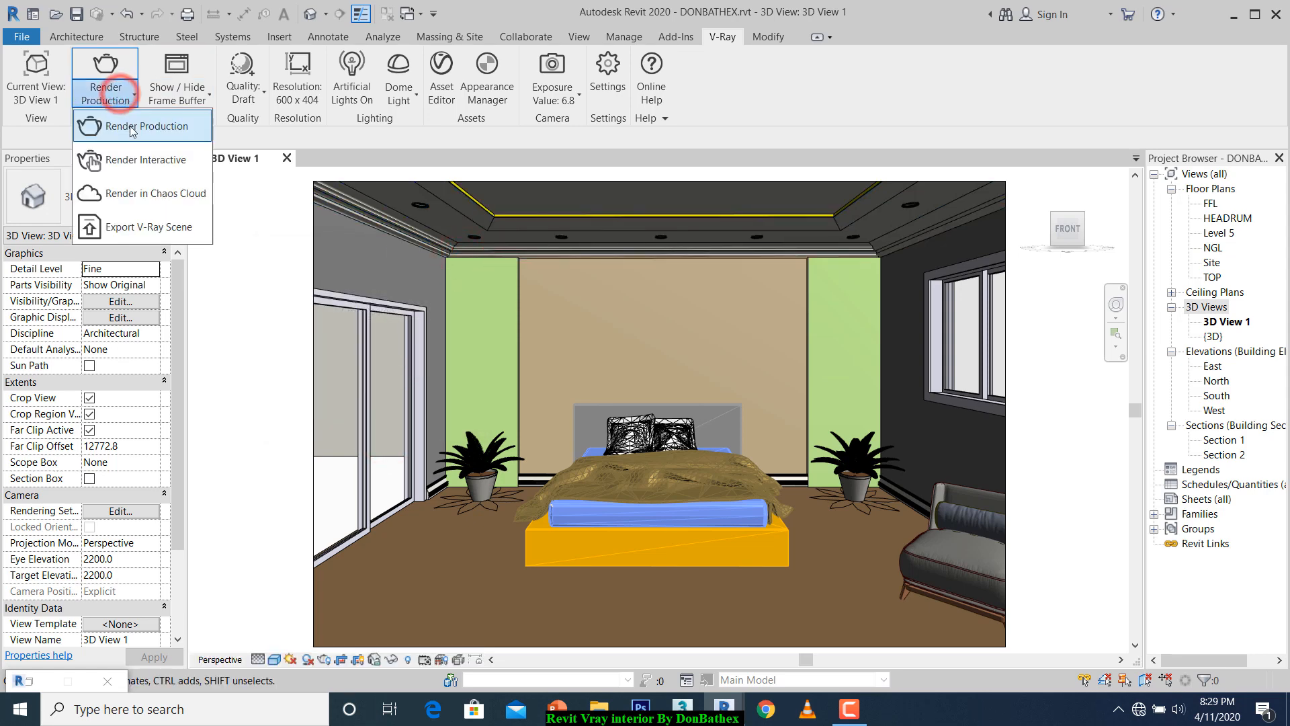
left_click(149, 165)
left_click(850, 708)
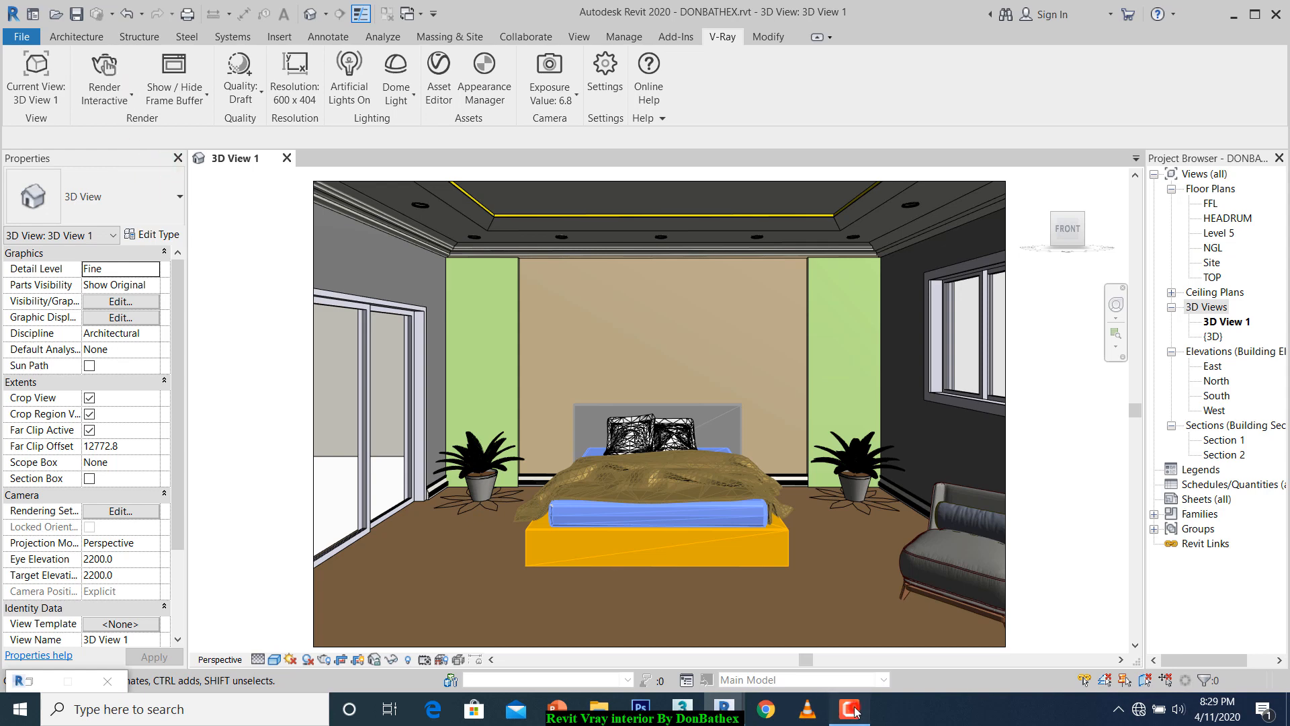
left_click(1187, 655)
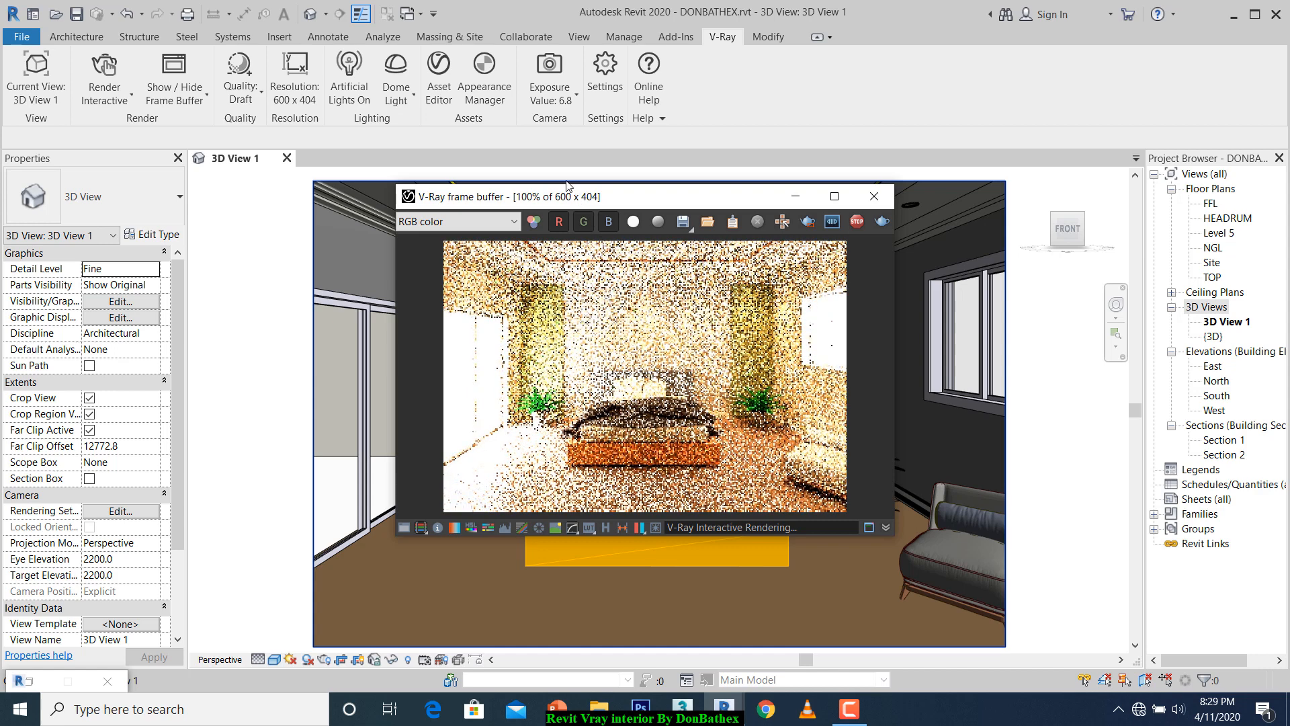
left_click_drag(586, 196, 805, 217)
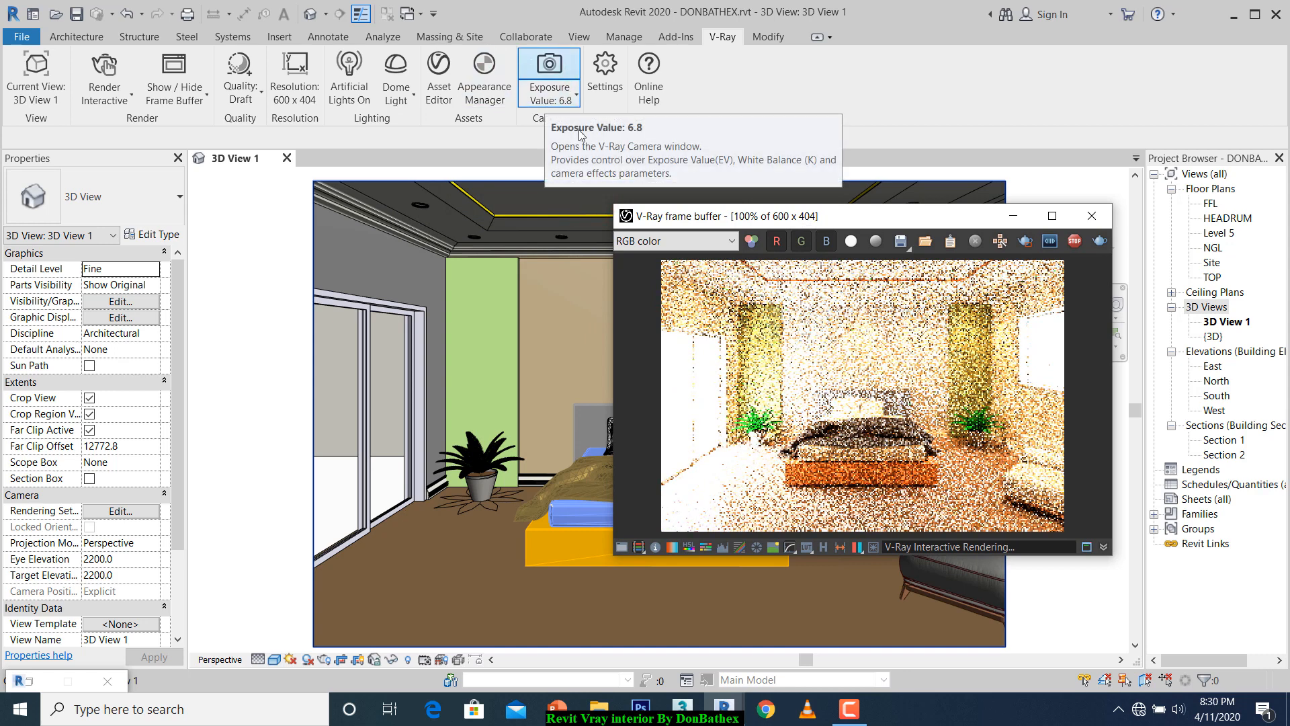
Open the V-Ray Camera exposure settings and arrange them beside the interactive frame buffer.
left_click(605, 168)
mouse_move(734, 718)
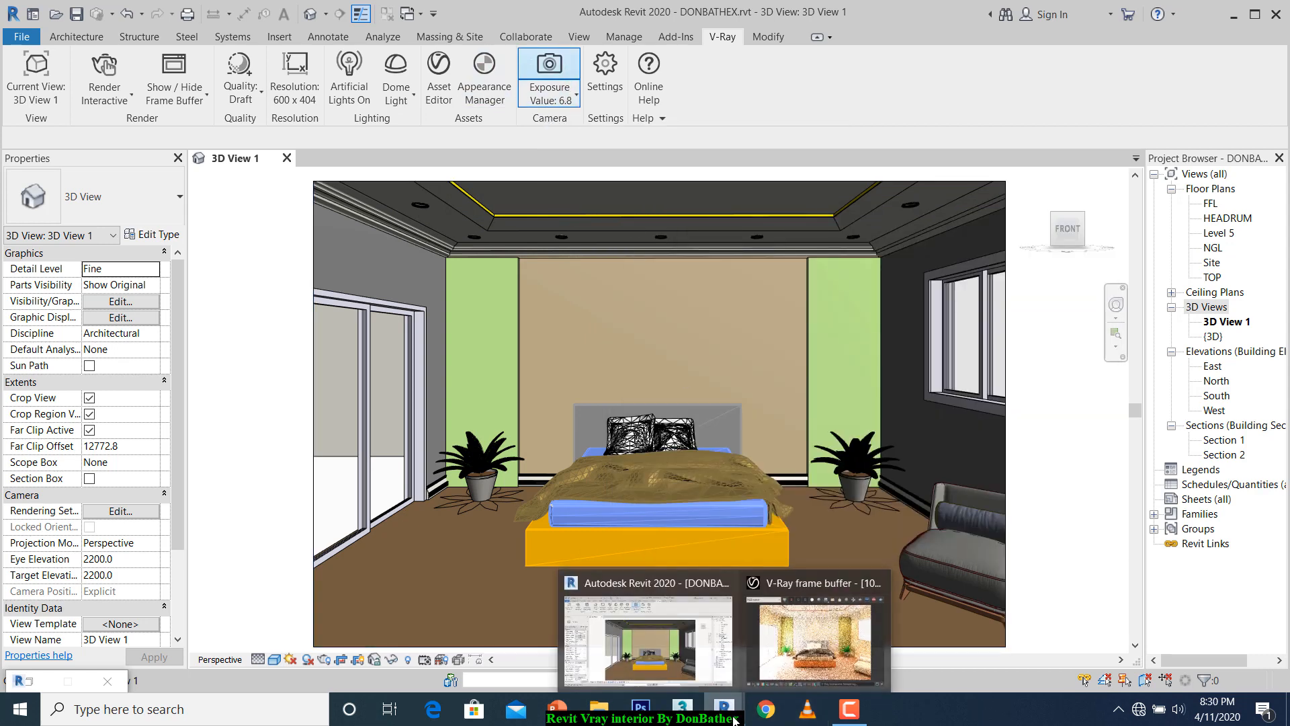
left_click(788, 651)
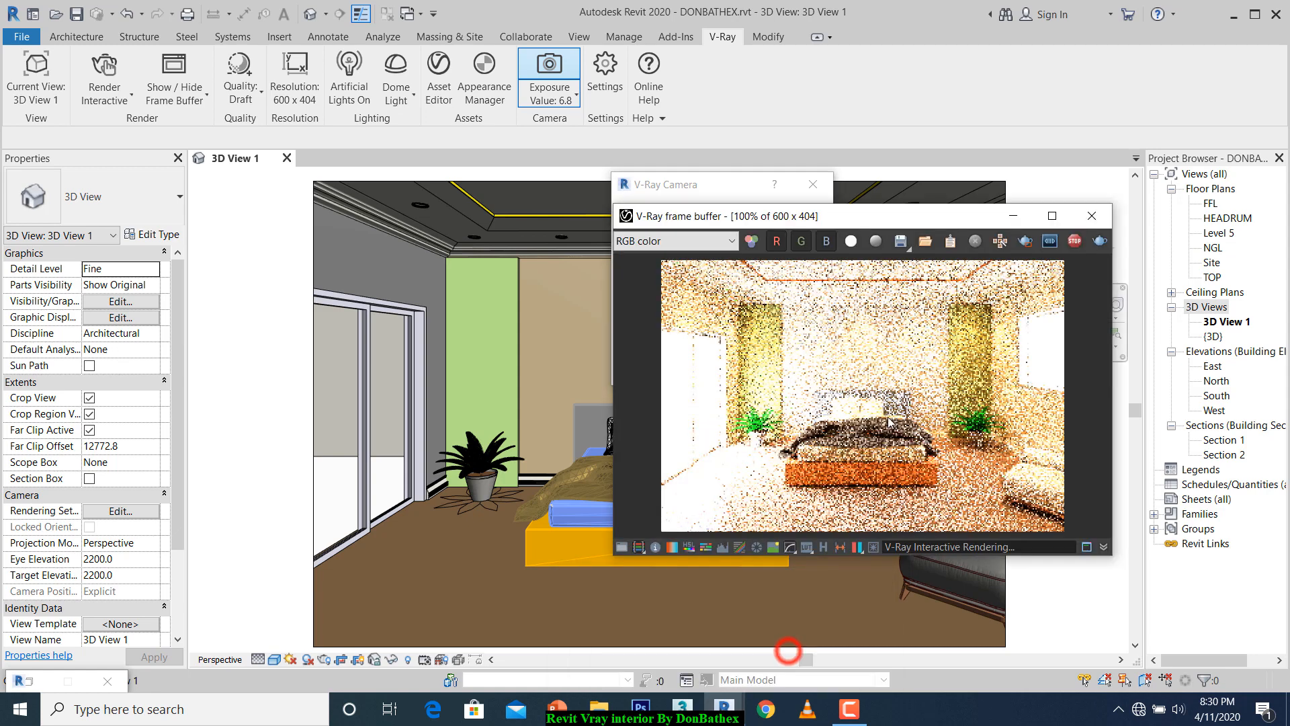
left_click(706, 191)
left_click_drag(706, 190, 527, 195)
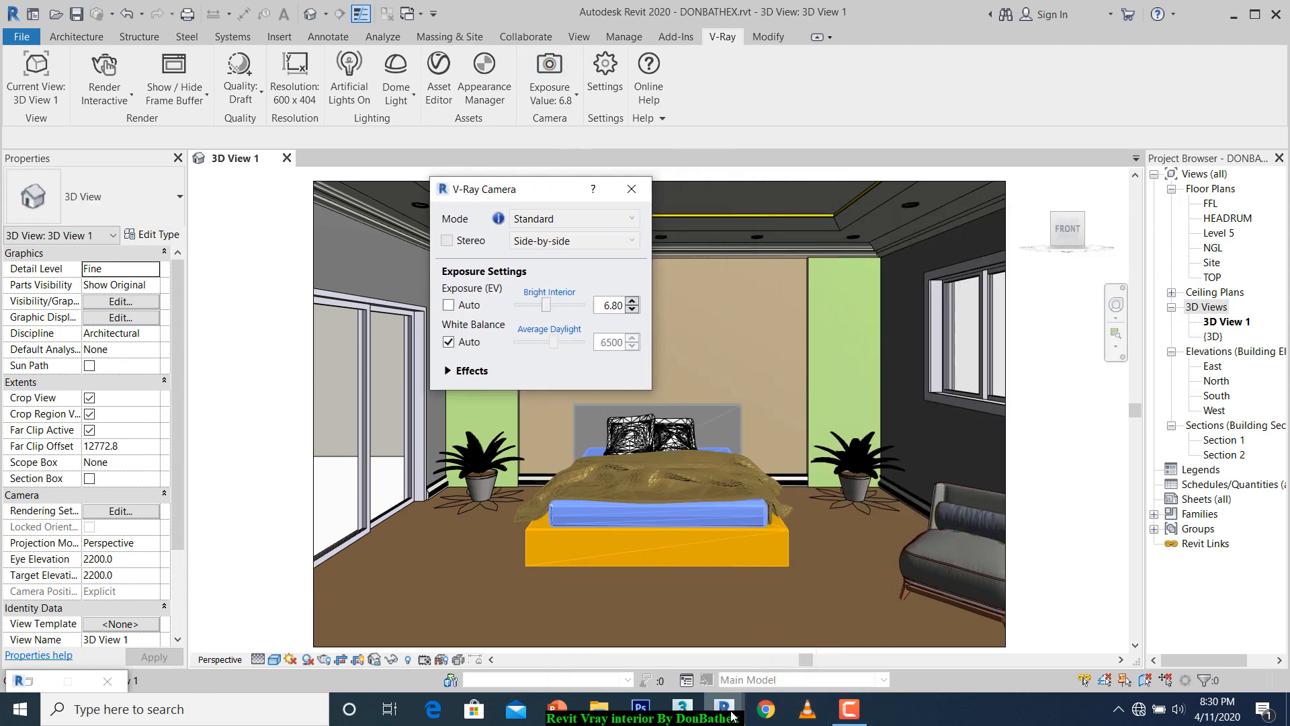
mouse_move(732, 715)
left_click(779, 639)
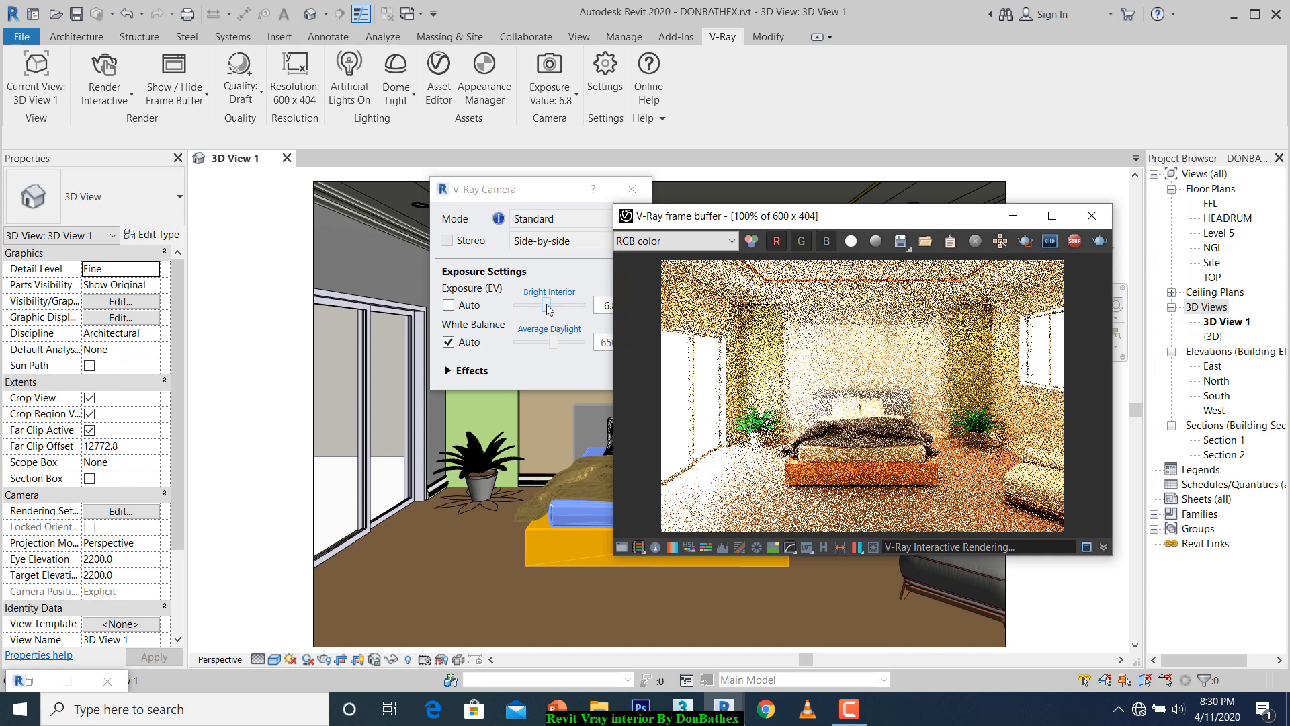
Try a camera exposure value of 10.56 and check its effect in the interactive render.
left_click_drag(549, 309, 541, 309)
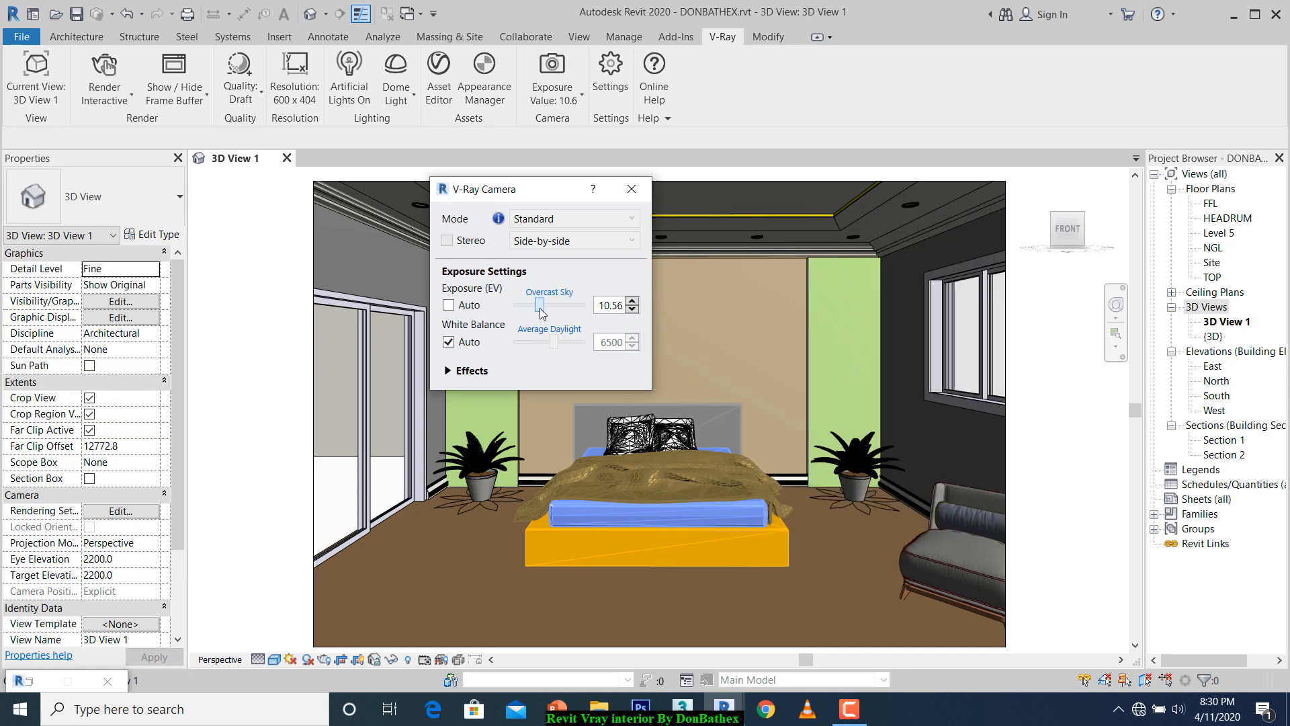
mouse_move(723, 717)
left_click(779, 659)
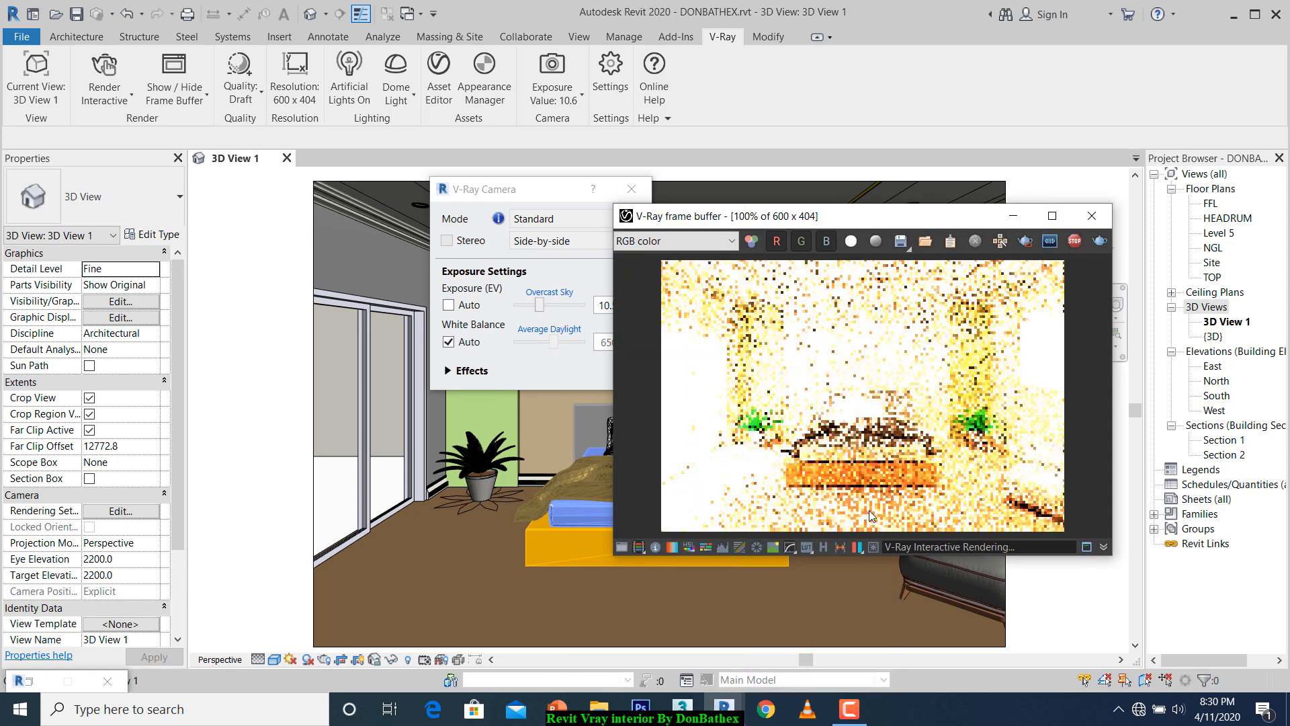
Set the camera exposure value to -1.11 and show the interactive render next to the camera settings.
left_click_drag(546, 306, 564, 311)
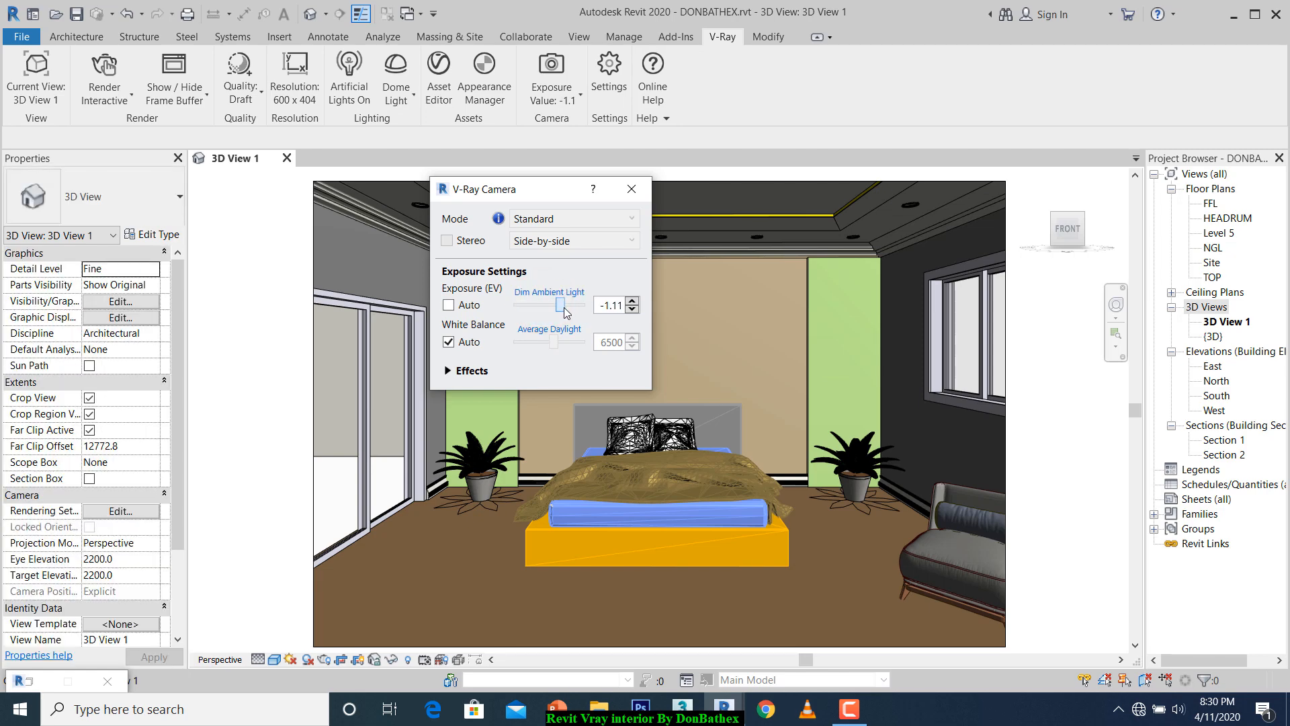
left_click(723, 709)
left_click(791, 645)
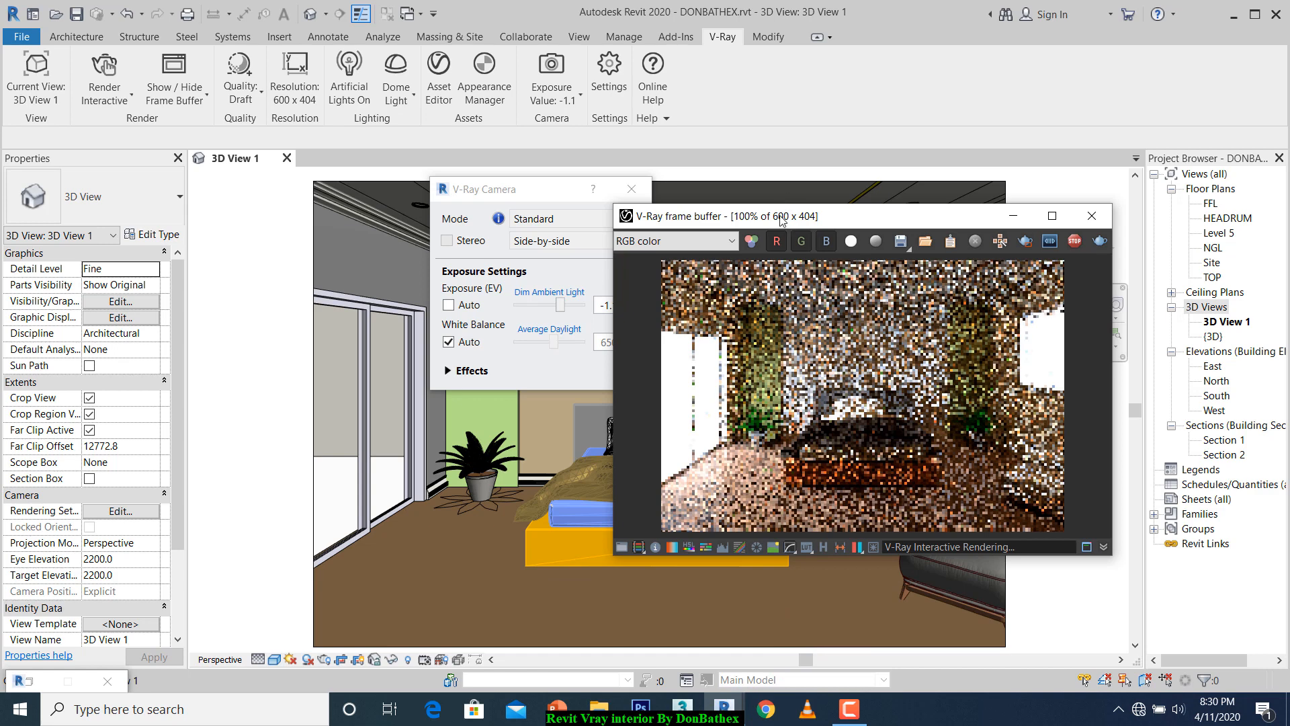
left_click_drag(781, 219, 855, 187)
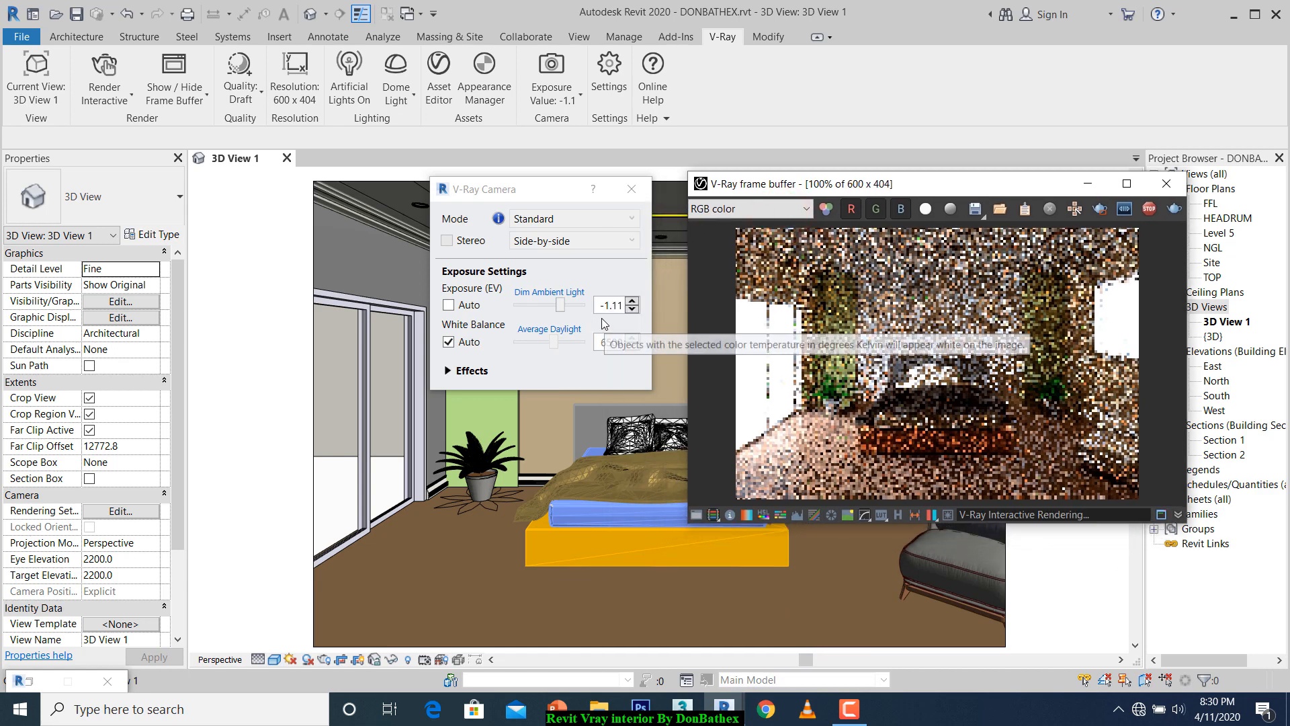
left_click(560, 307)
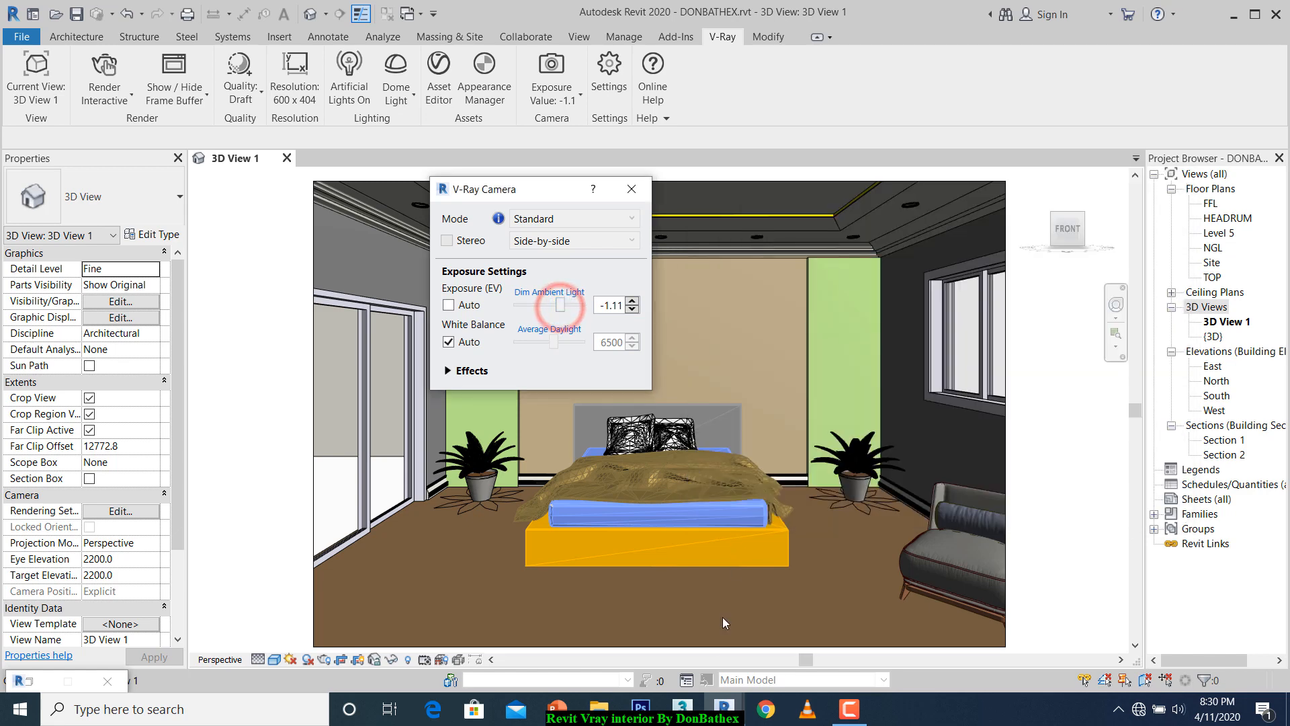
mouse_move(722, 708)
left_click(813, 646)
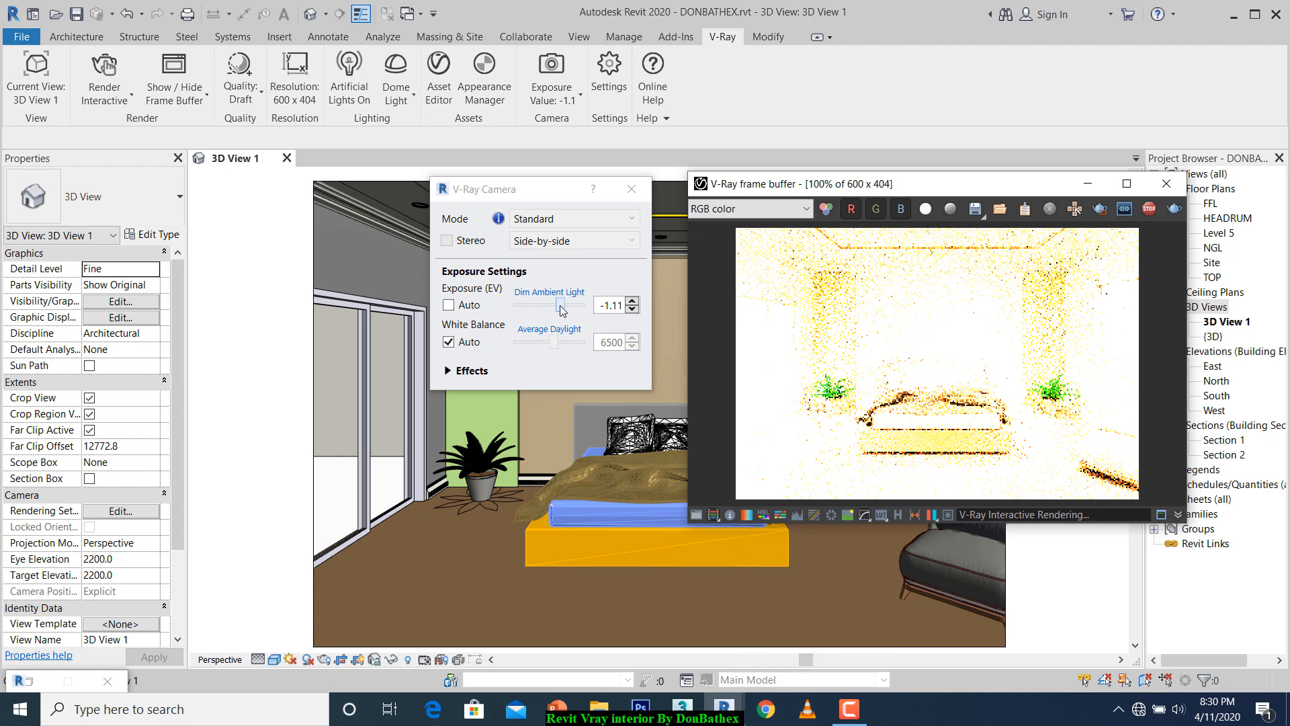
Try a camera exposure value of 3.41 and check its effect in the interactive render.
left_click_drag(561, 306, 555, 308)
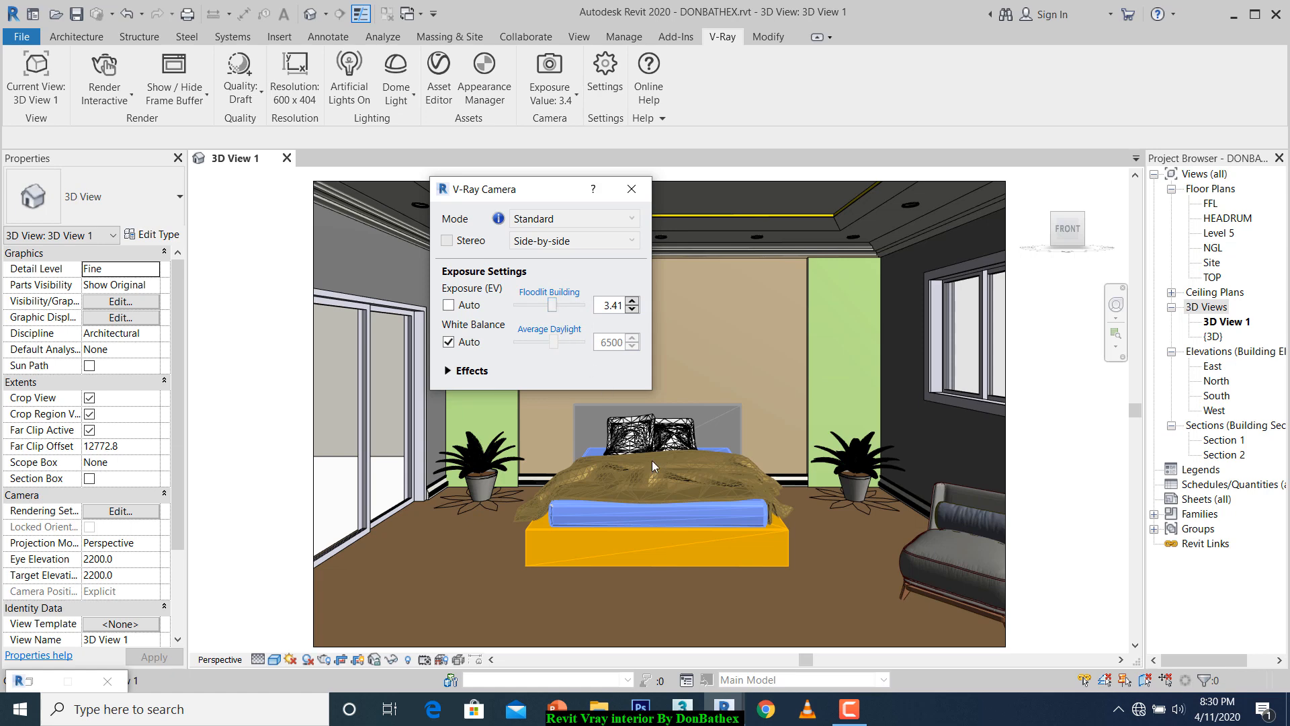
mouse_move(725, 704)
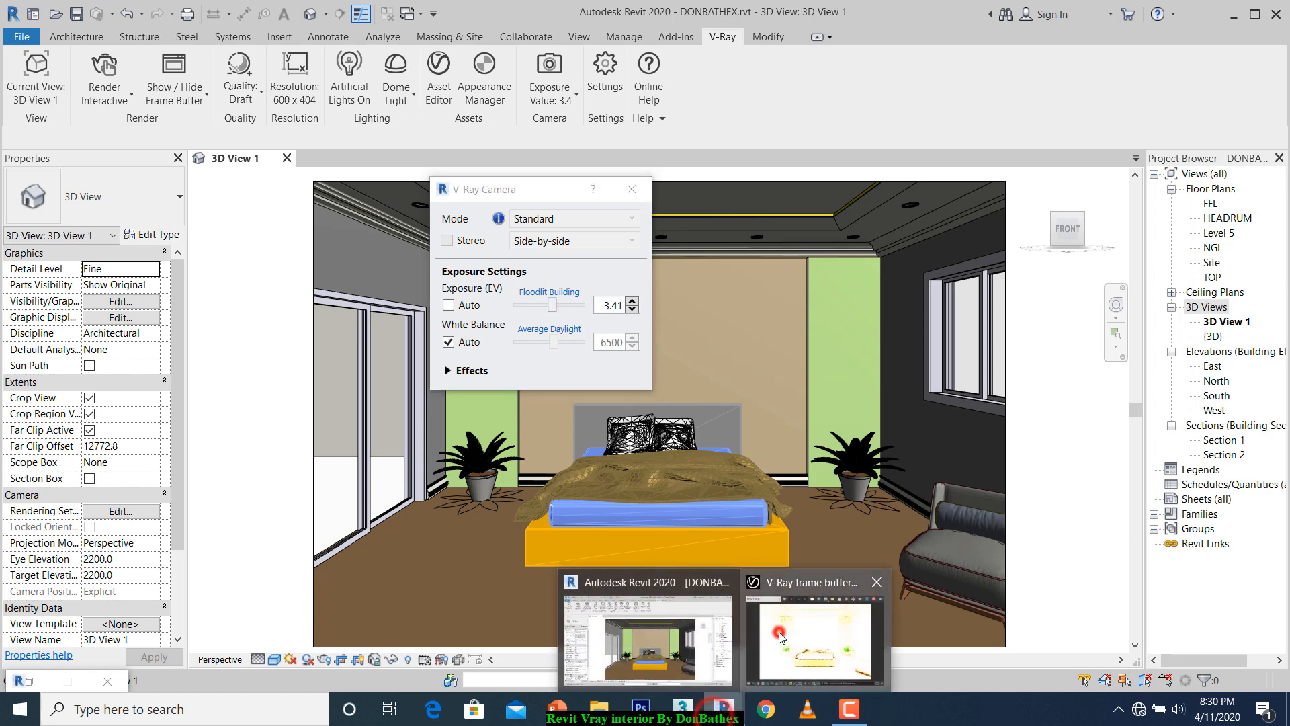
left_click(779, 631)
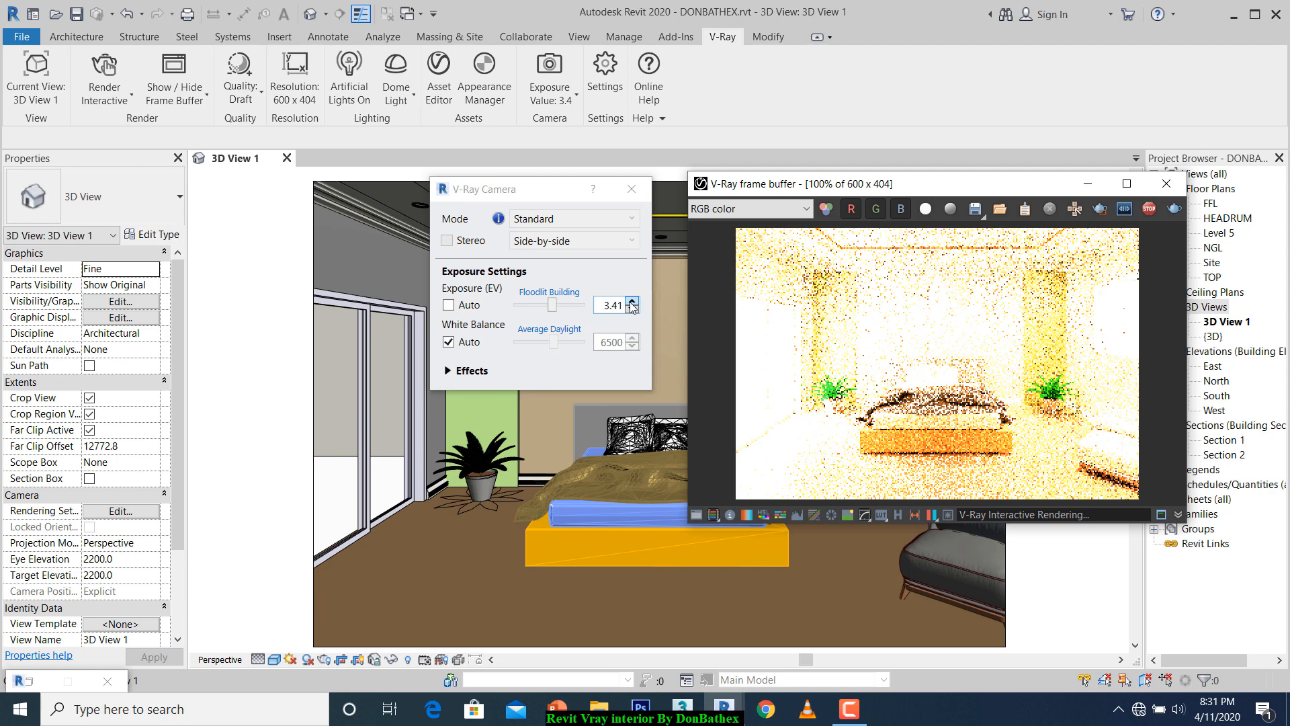
Try a camera exposure value of -8.64 and bring up the interactive render to compare the brightness.
mouse_move(551, 305)
left_mouse_down()
mouse_move(528, 307)
mouse_move(573, 311)
left_mouse_up()
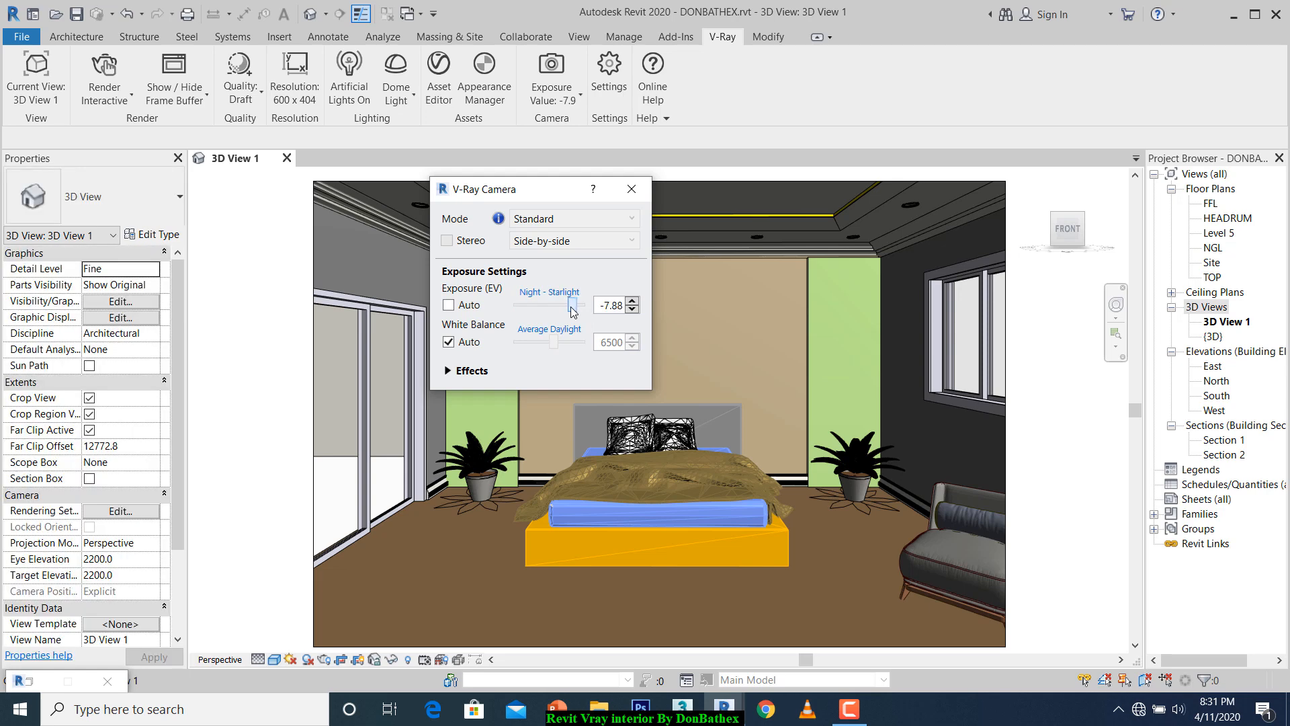
left_click(732, 713)
left_click(816, 631)
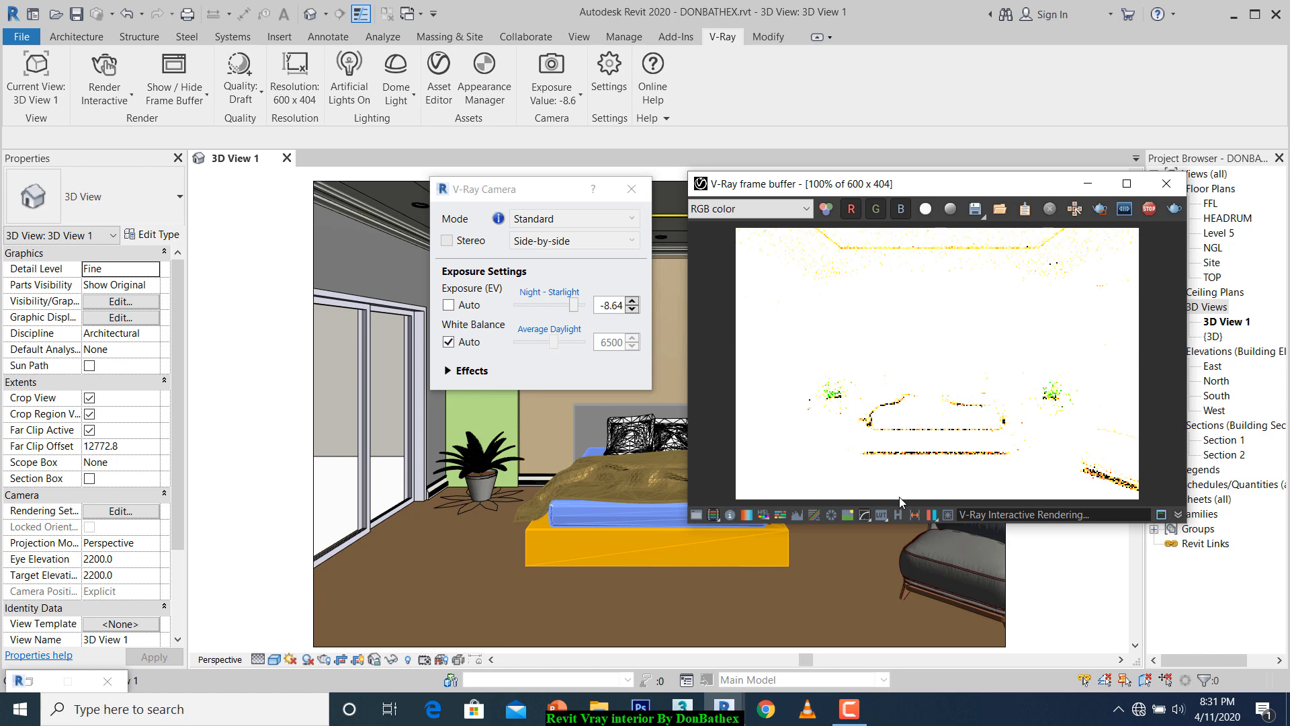
Turn on automatic camera exposure and show the interactive render again to check the lighting.
left_click(449, 305)
mouse_move(725, 718)
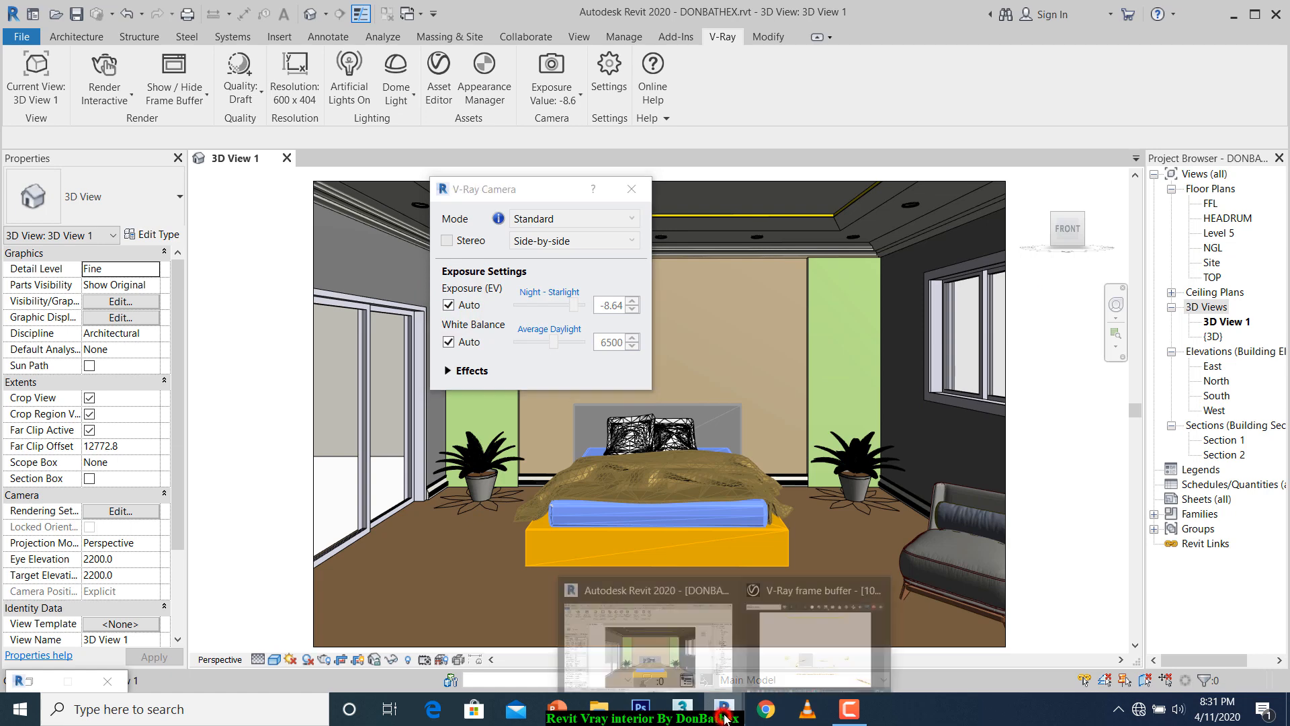
left_click(786, 638)
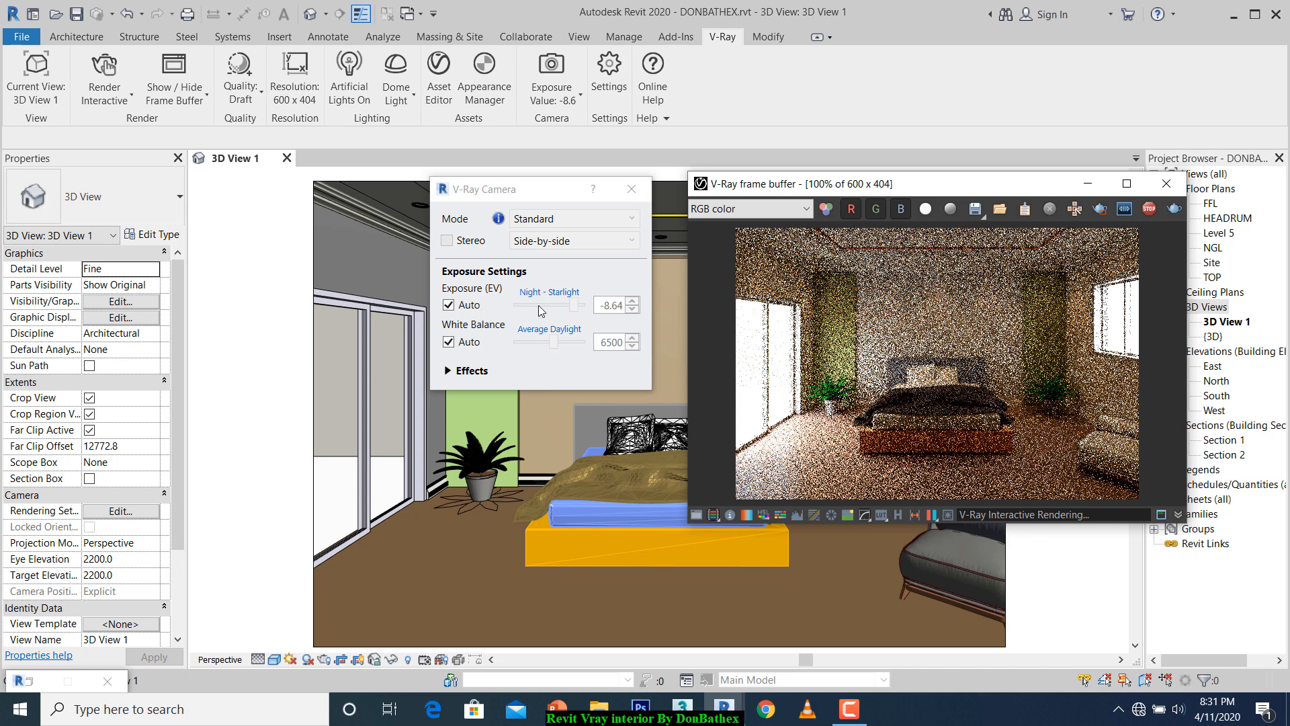
Stop the V-Ray interactive render and clear the camera settings and frame buffer off the 3D view.
left_click(620, 196)
left_click_drag(867, 183, 621, 169)
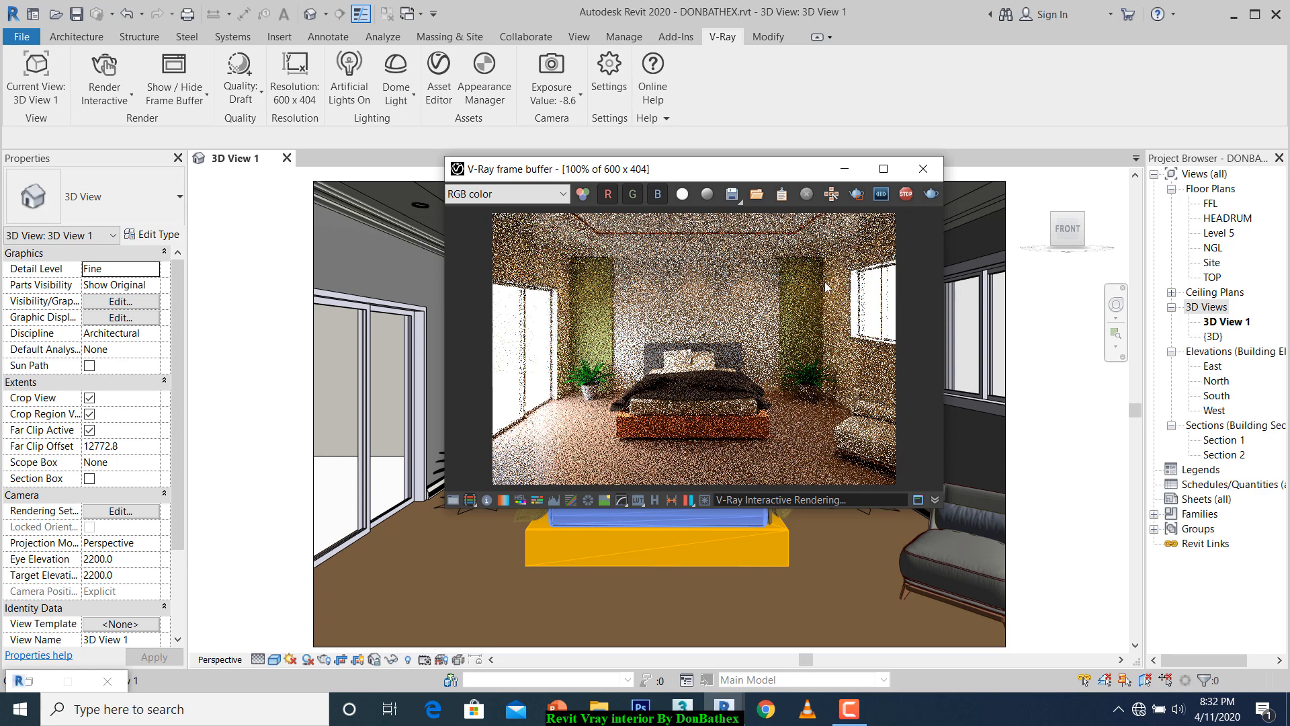
left_click(905, 196)
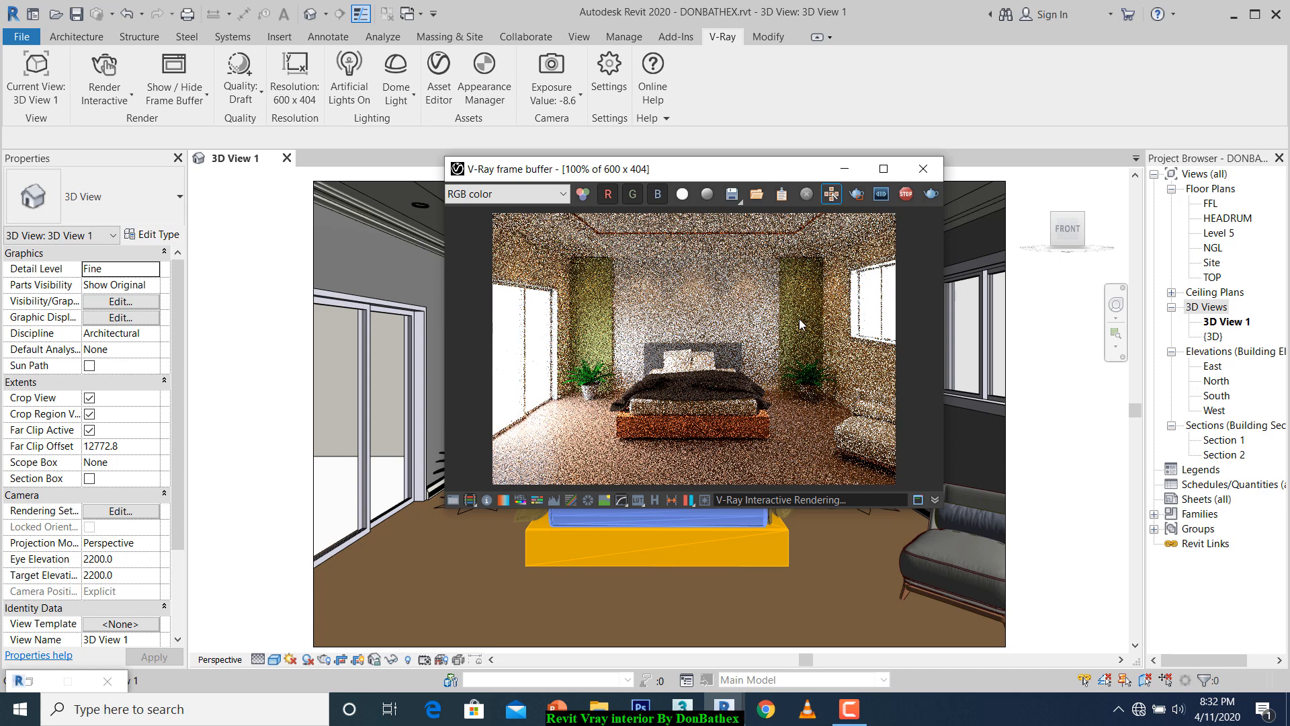
left_click(845, 170)
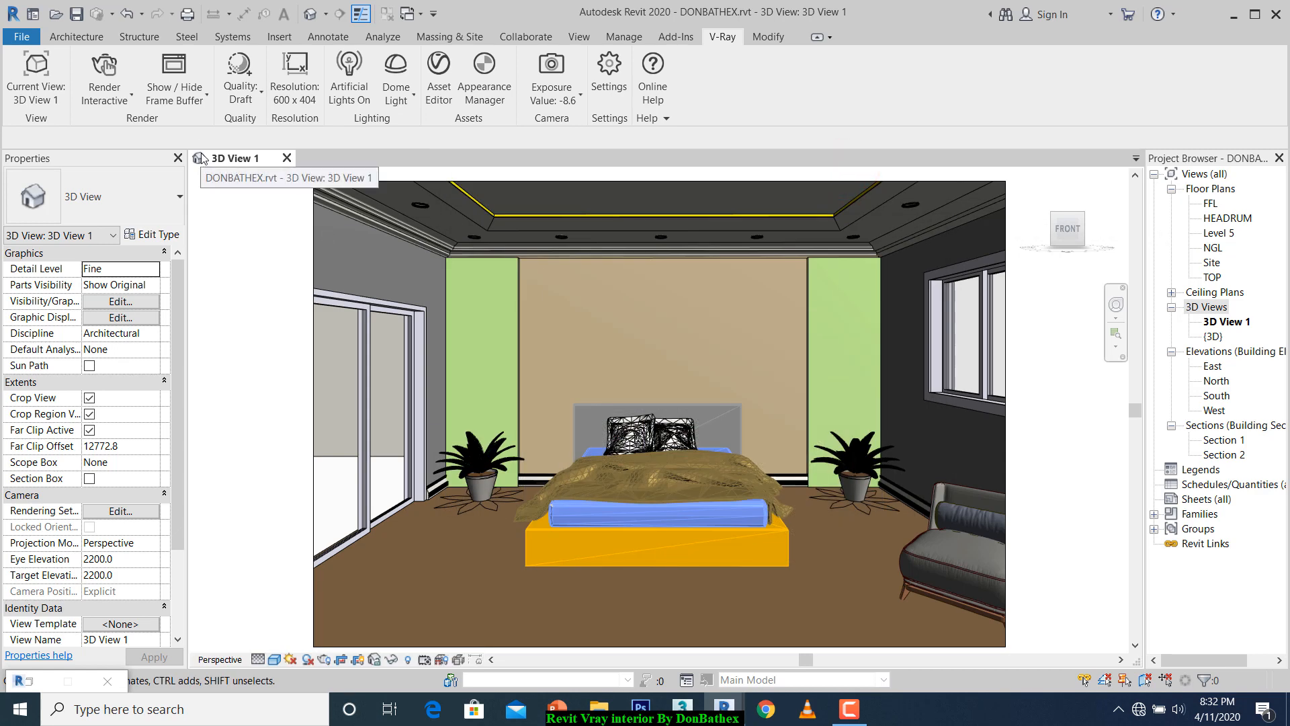
Set the V-Ray output resolution to a width of 1000 pixels at 150 DPI, keeping the Crop Region aspect ratio.
left_click(297, 92)
double_click(350, 361)
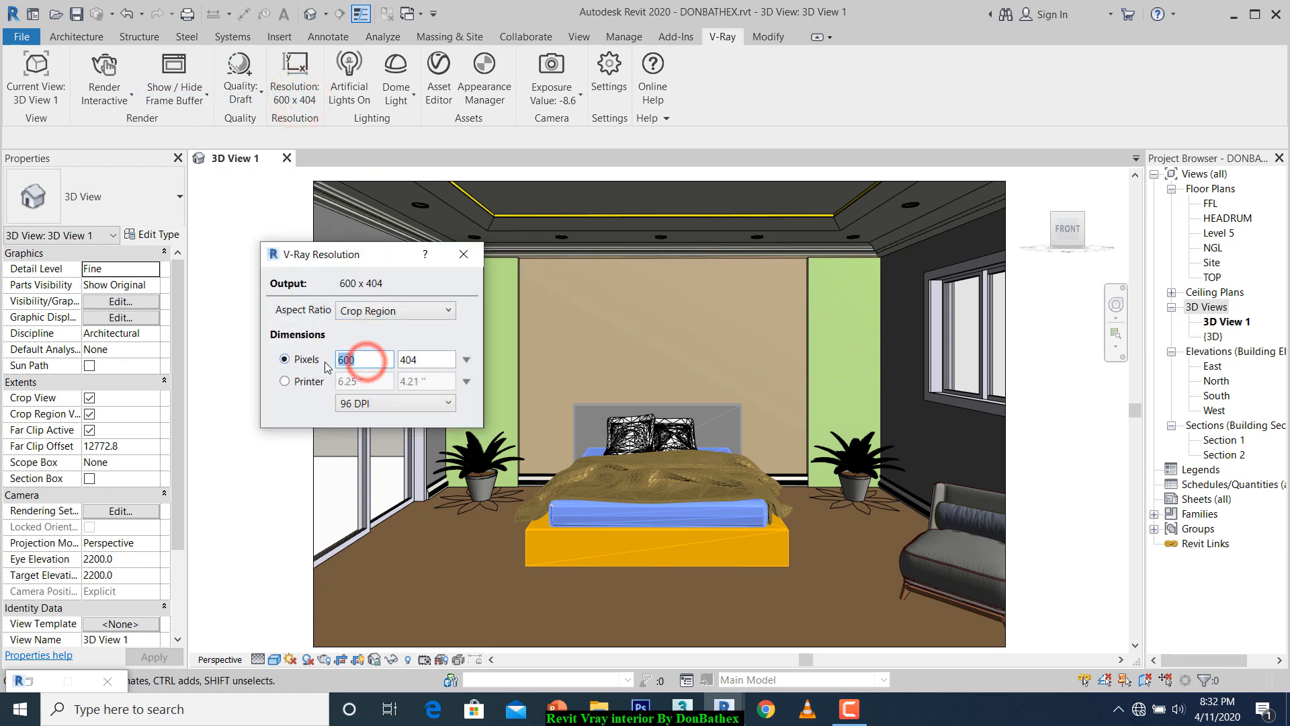
type("1000")
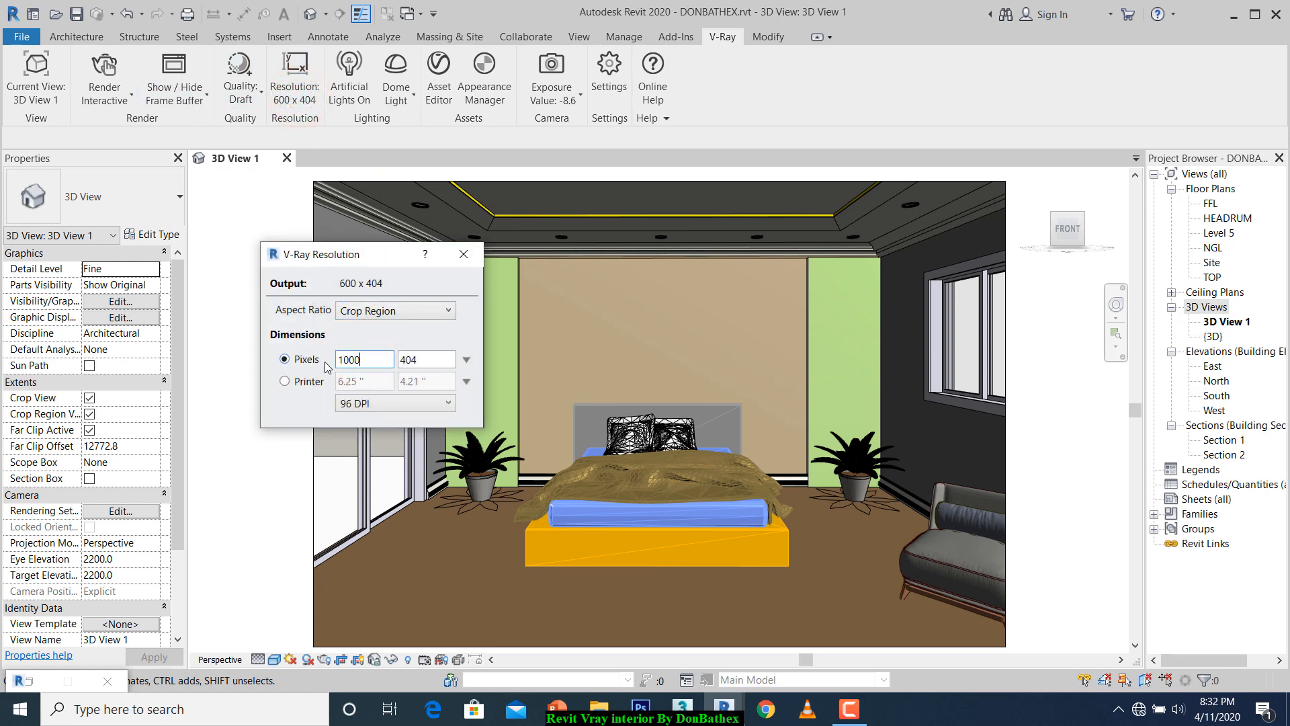
left_click(436, 361)
left_click(416, 406)
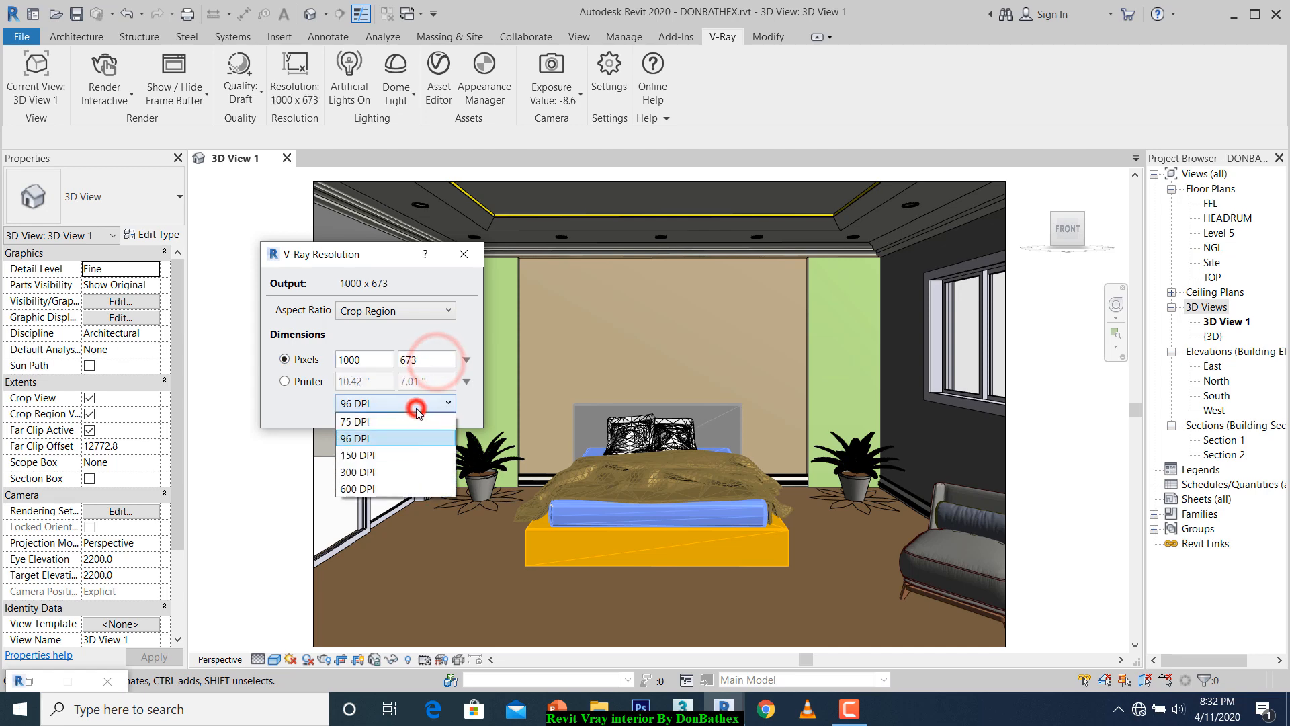
left_click(396, 456)
left_click(463, 254)
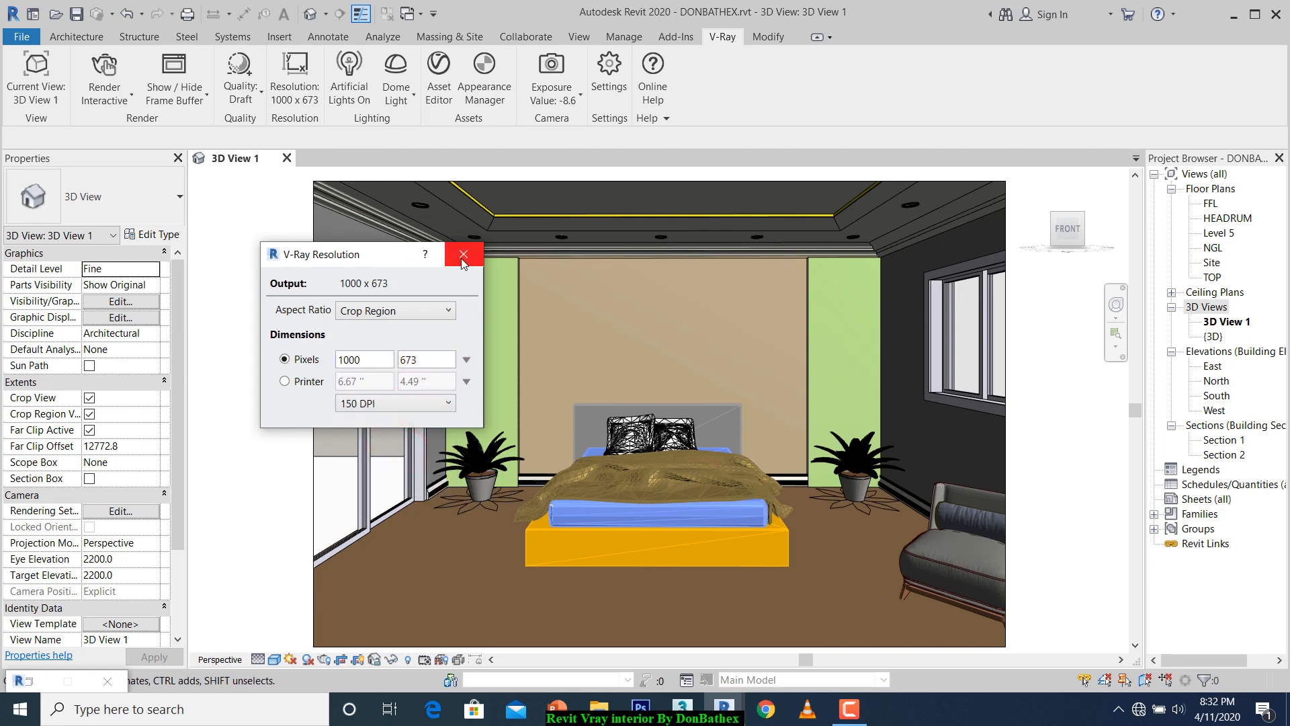
Run a V-Ray production render of 3D View 1 and minimize the frame buffer once it completes.
left_click(111, 100)
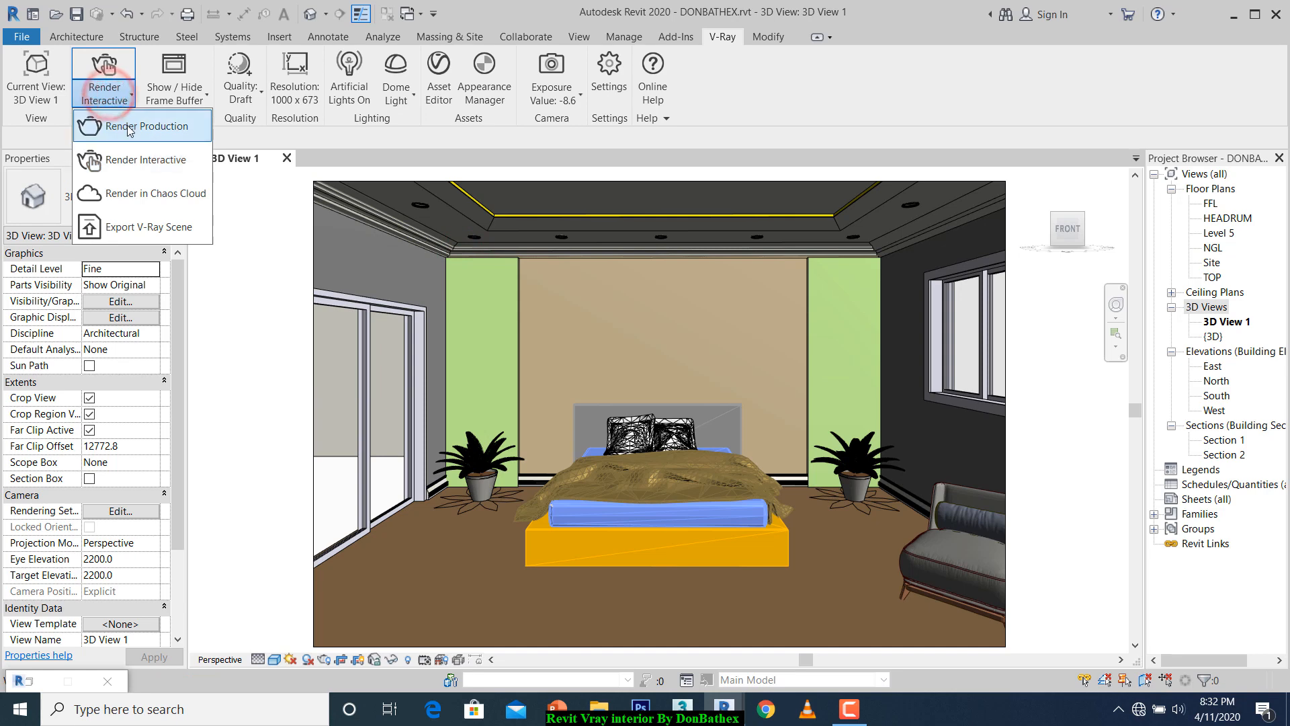
left_click(129, 127)
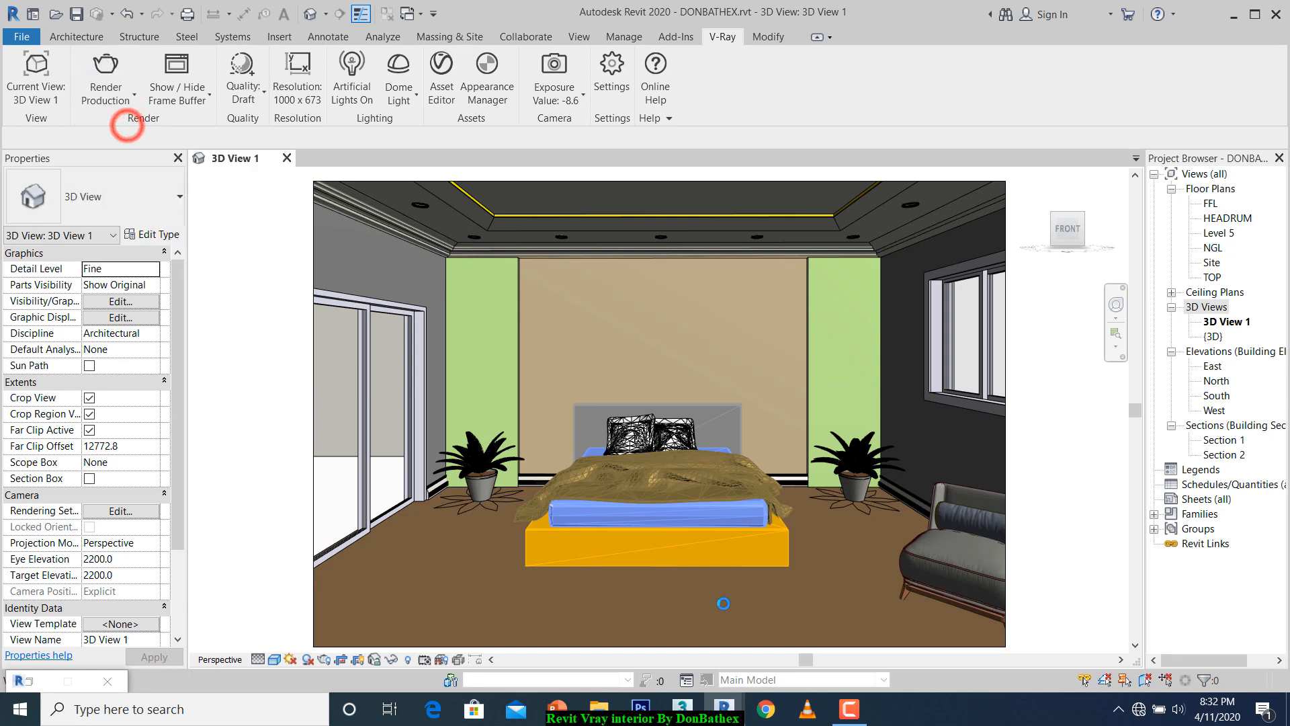
left_click(849, 709)
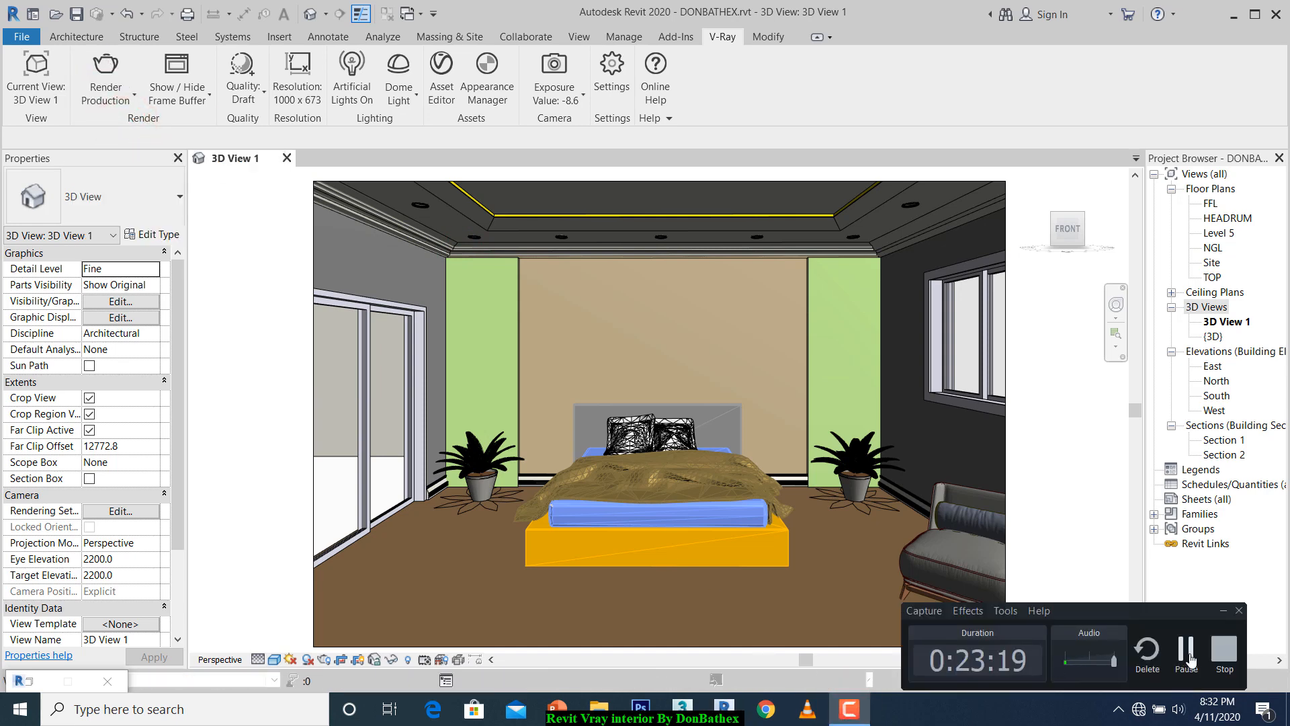
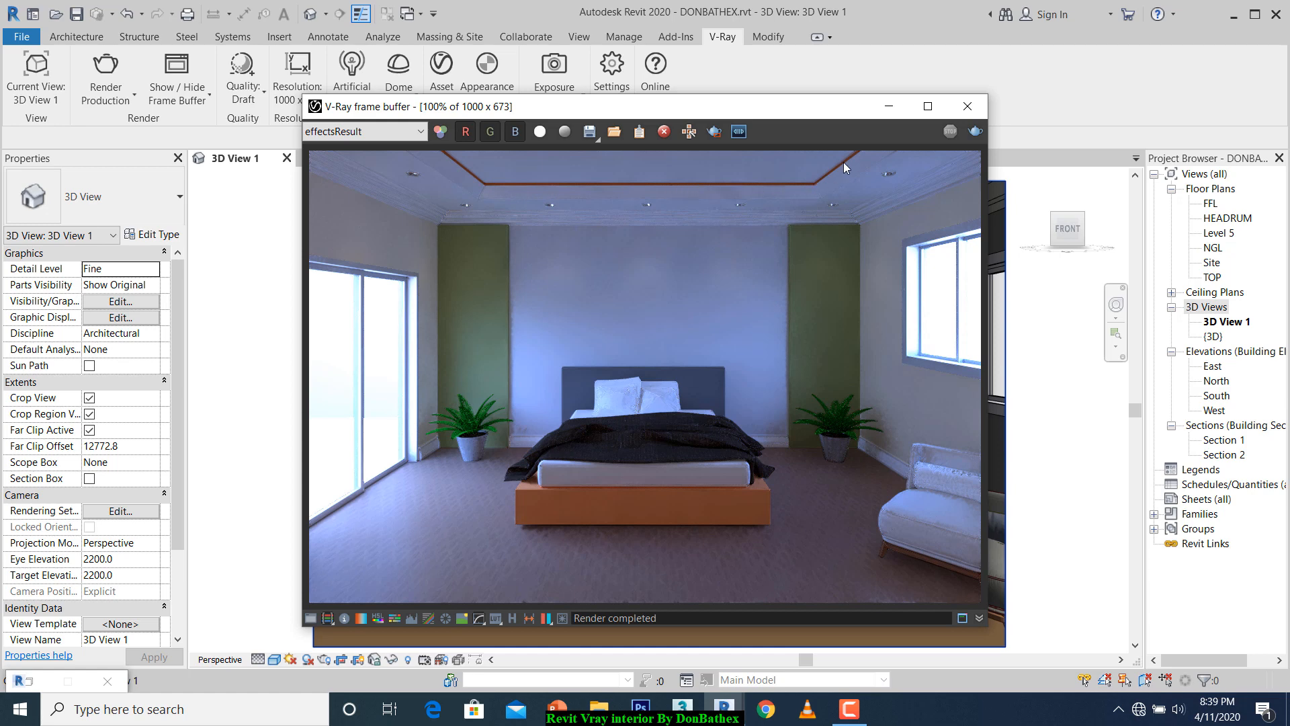
left_click(887, 107)
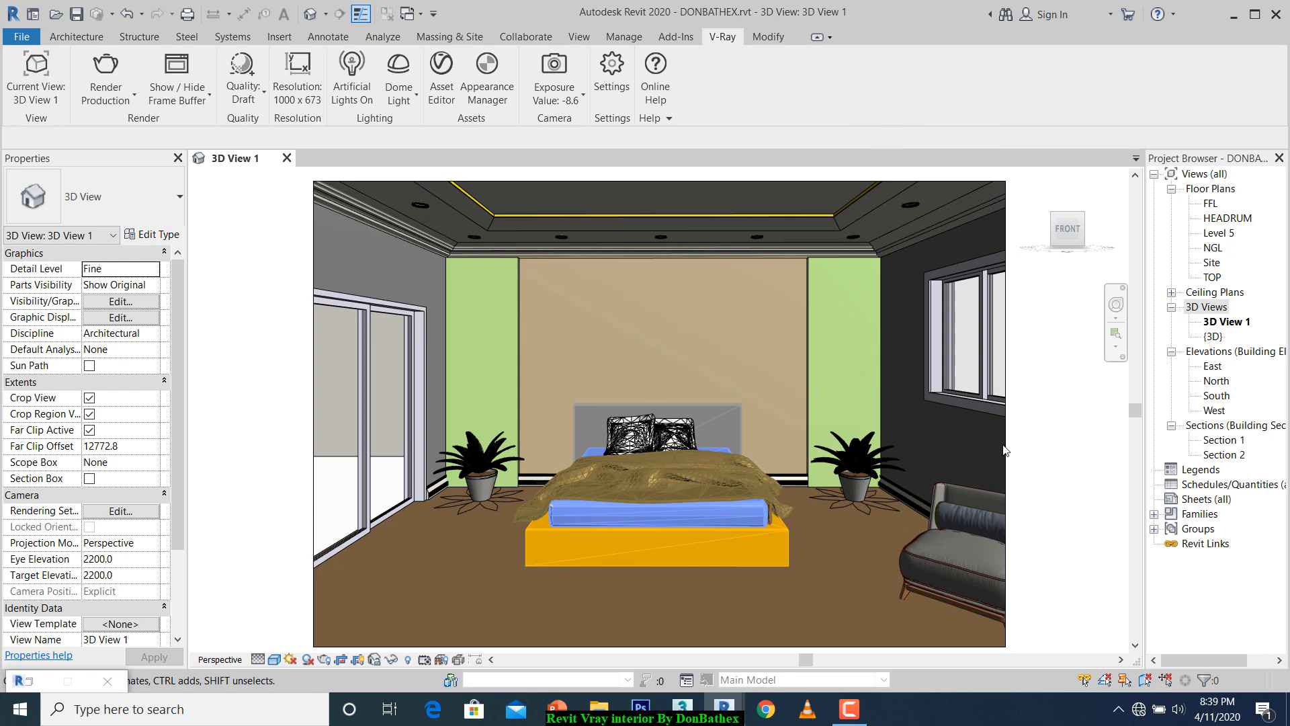
Filter the V-Ray Appearance Manager's materials to mapped ones and select the Wood - Flooring material.
left_click(482, 94)
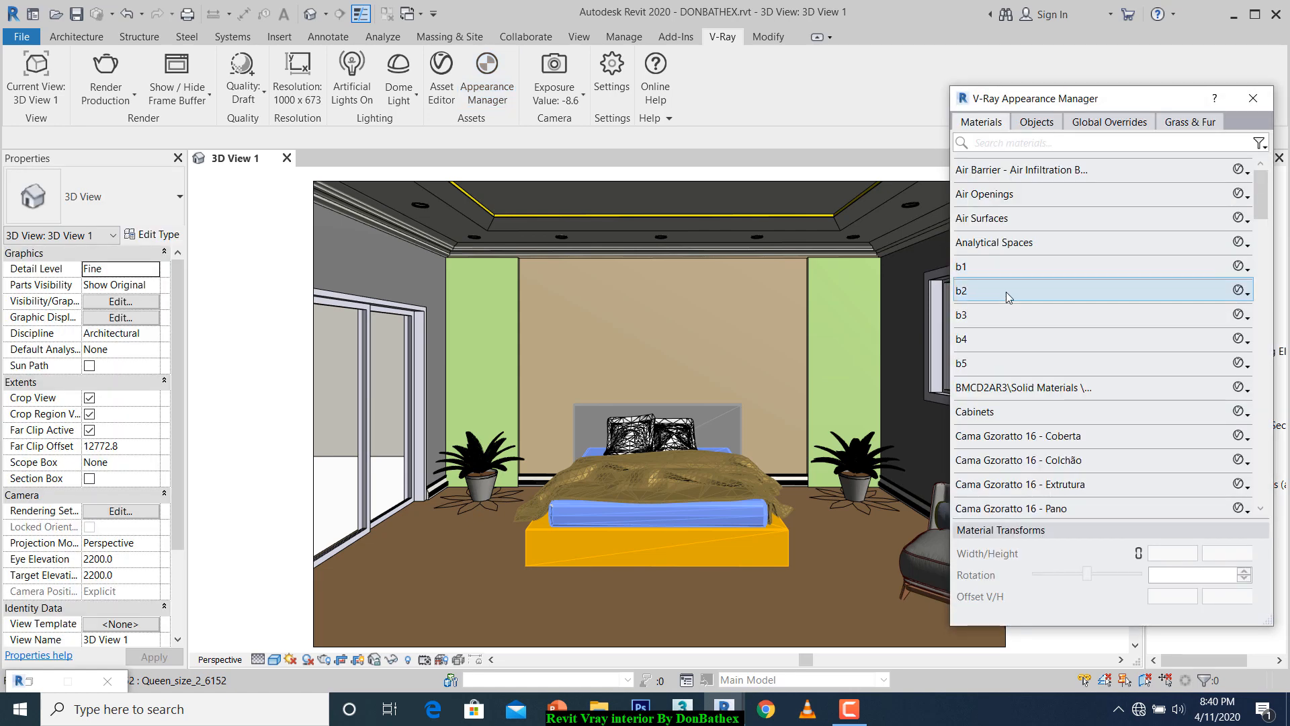
left_click(1260, 143)
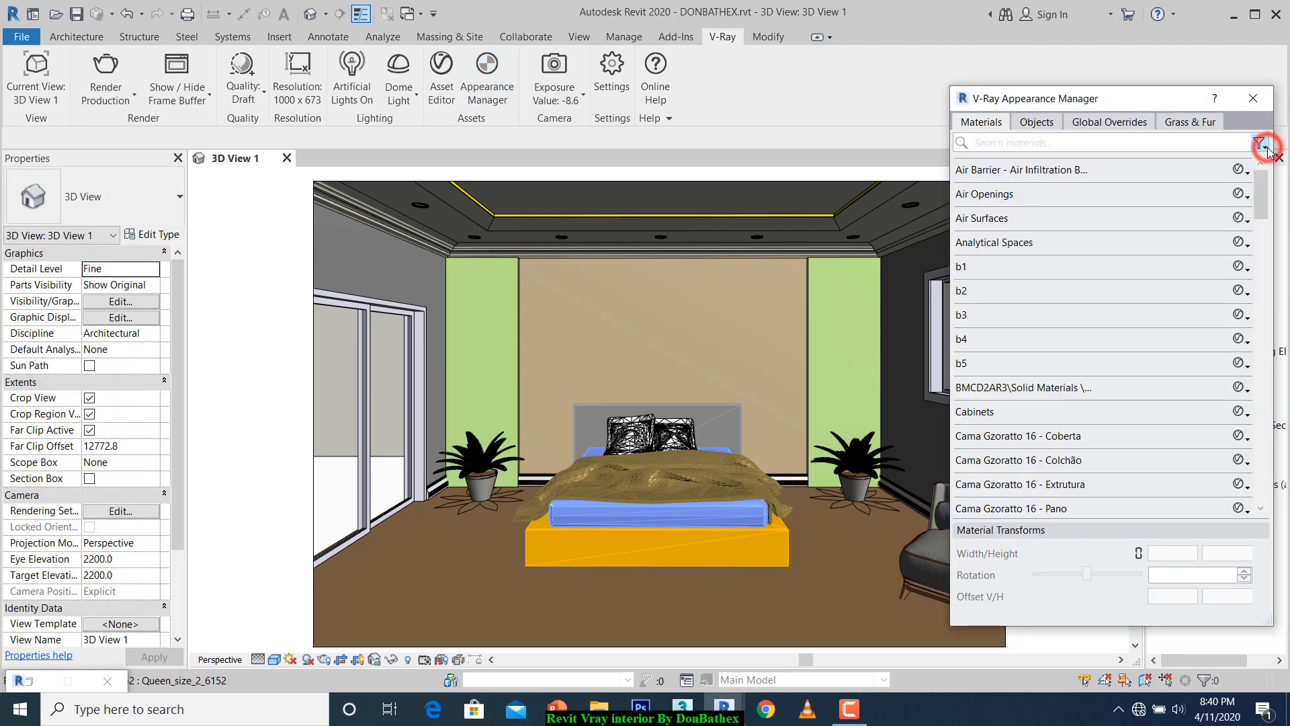
left_click(1189, 262)
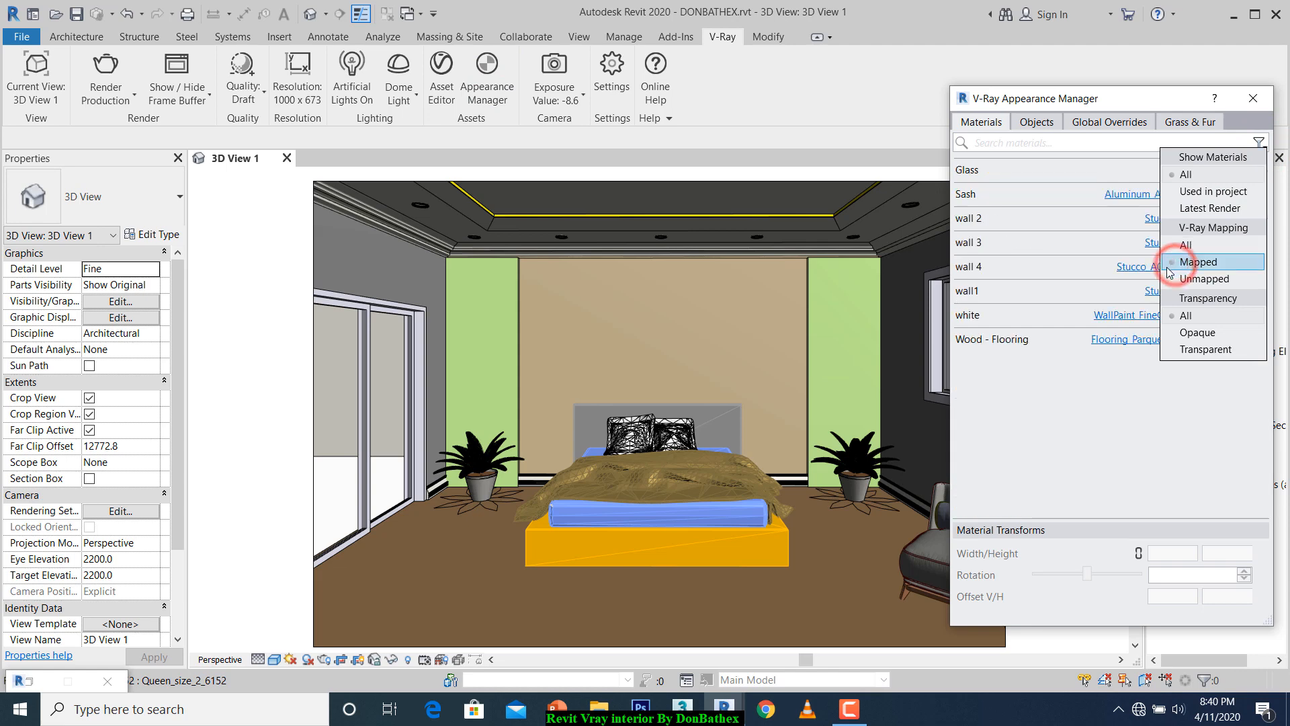
left_click(1043, 413)
left_click(1035, 346)
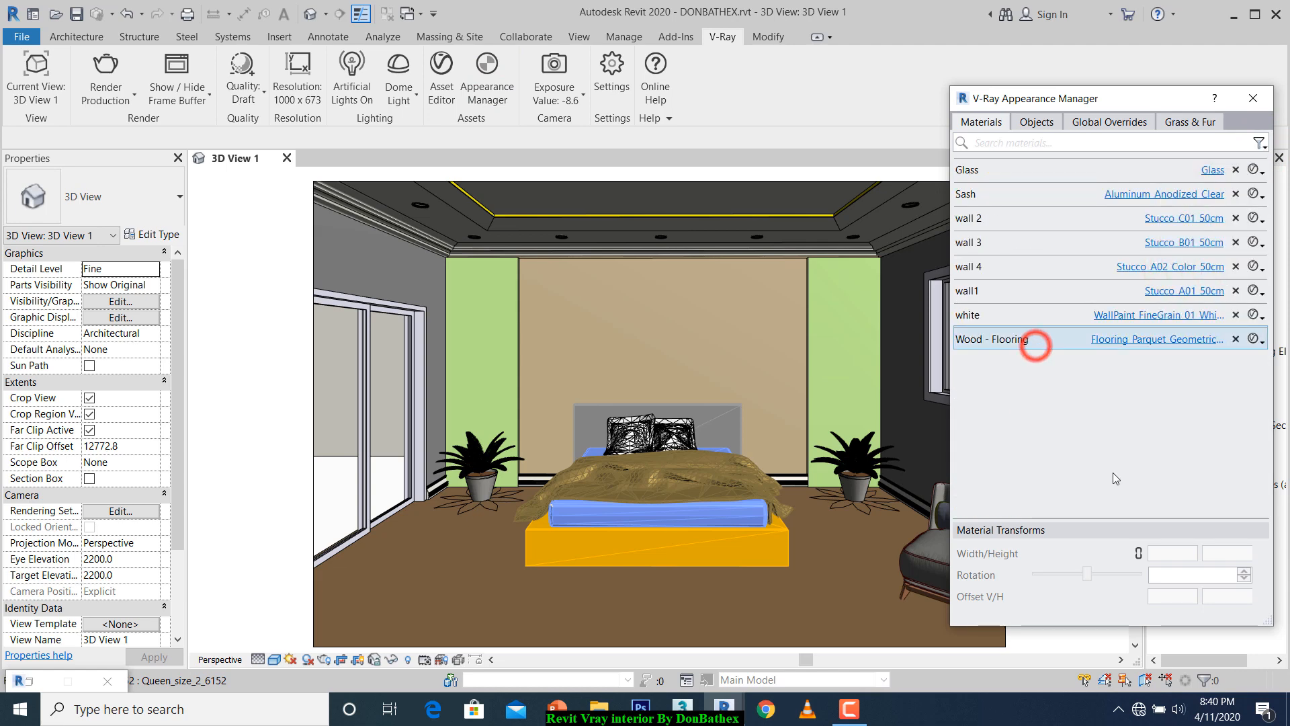
Set the Wood - Flooring material's texture width and height to 1805 mm each.
left_click(1165, 554)
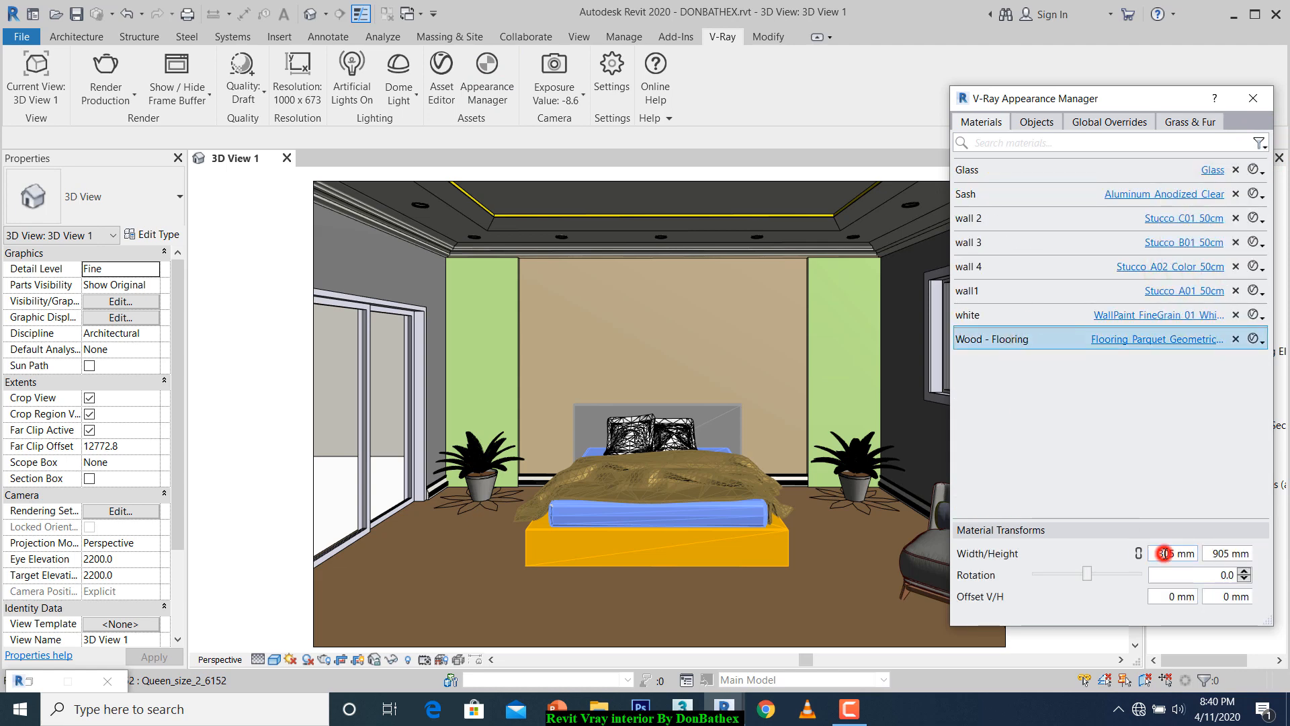
left_click(1163, 555)
key("BackSpace")
type("9")
left_click(1164, 555)
key("BackSpace")
type("18")
left_click_drag(1219, 552, 1213, 553)
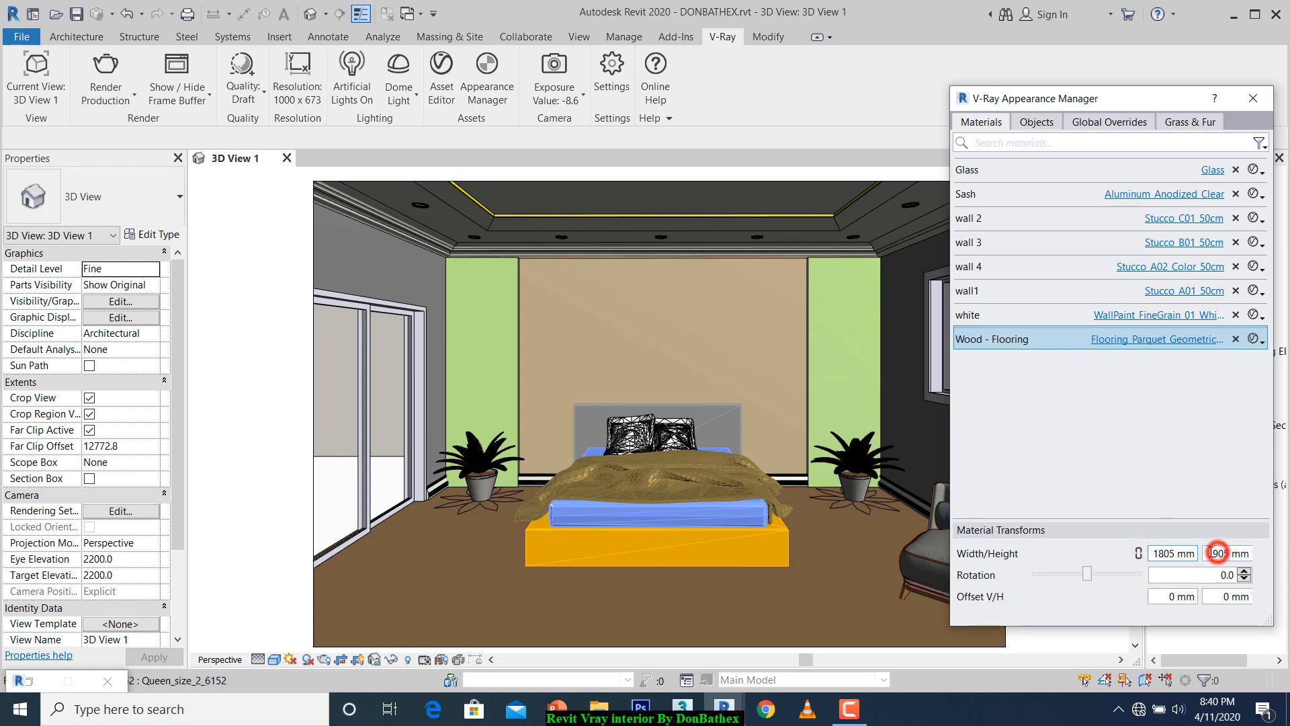
type("18")
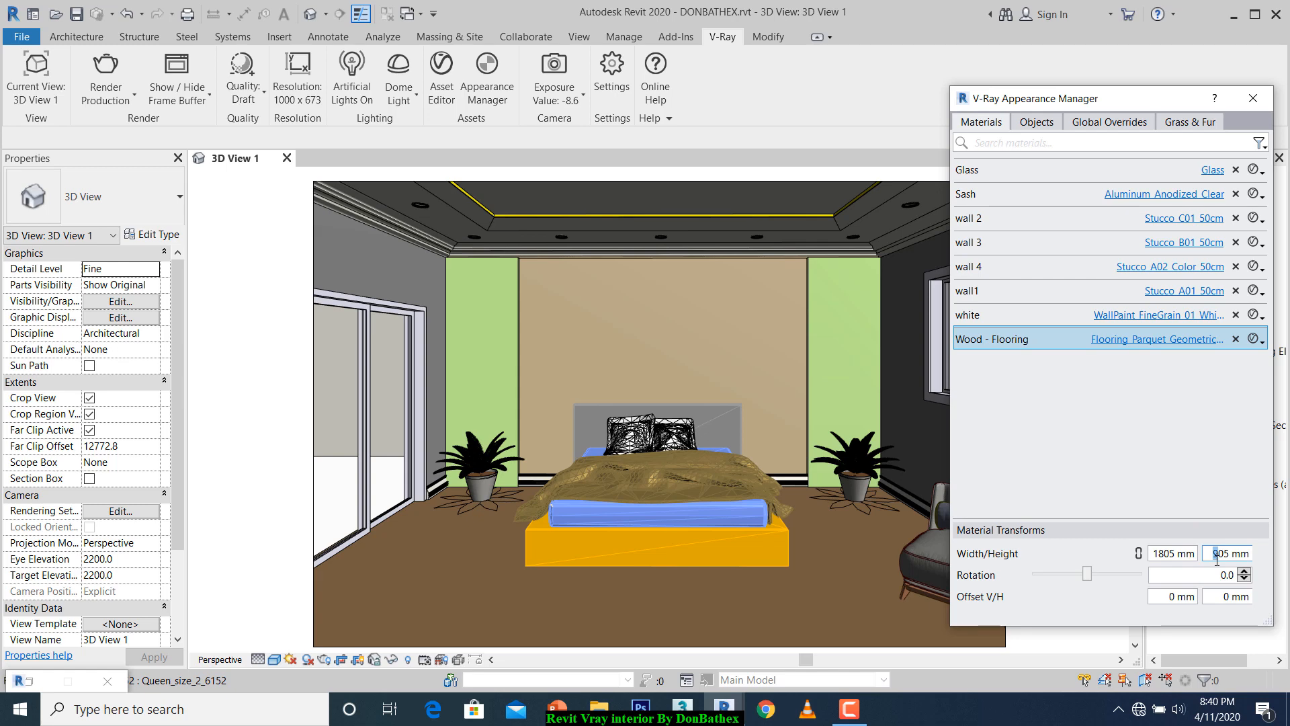
Set the Wood - Flooring material's texture width and height to 2100 mm each.
left_click(1194, 553)
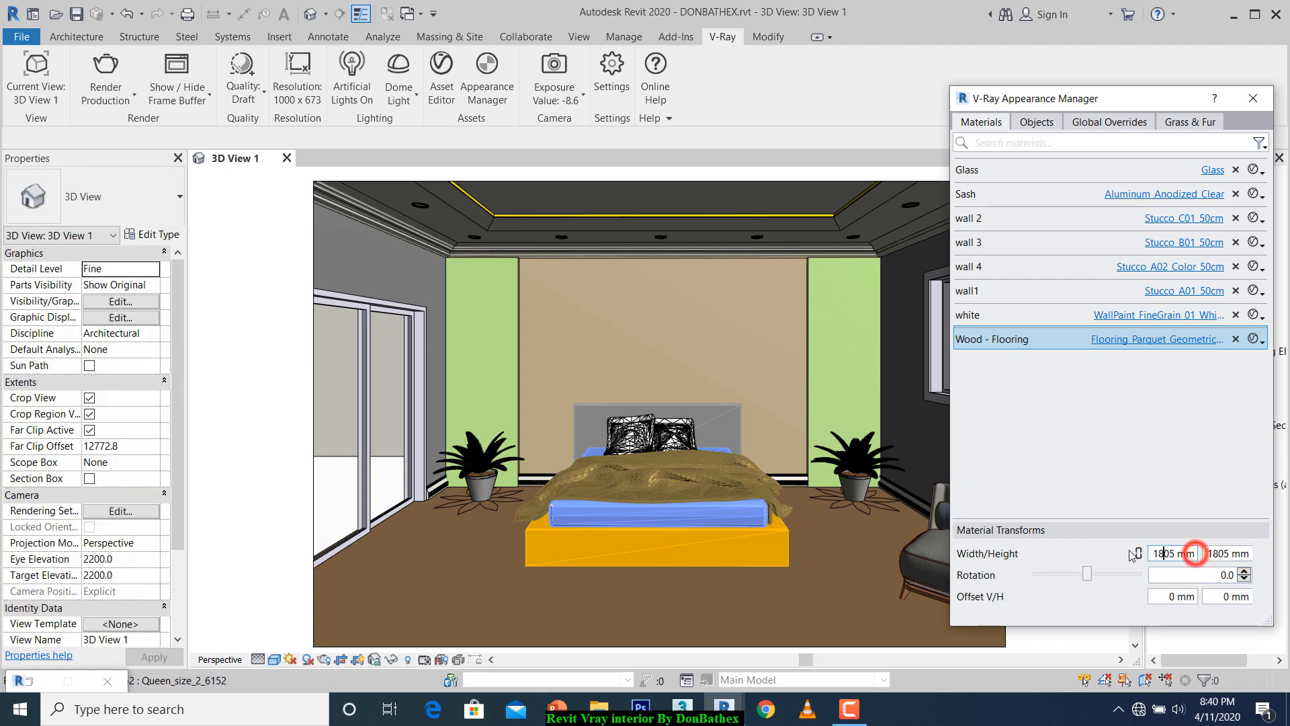
left_click(1194, 554)
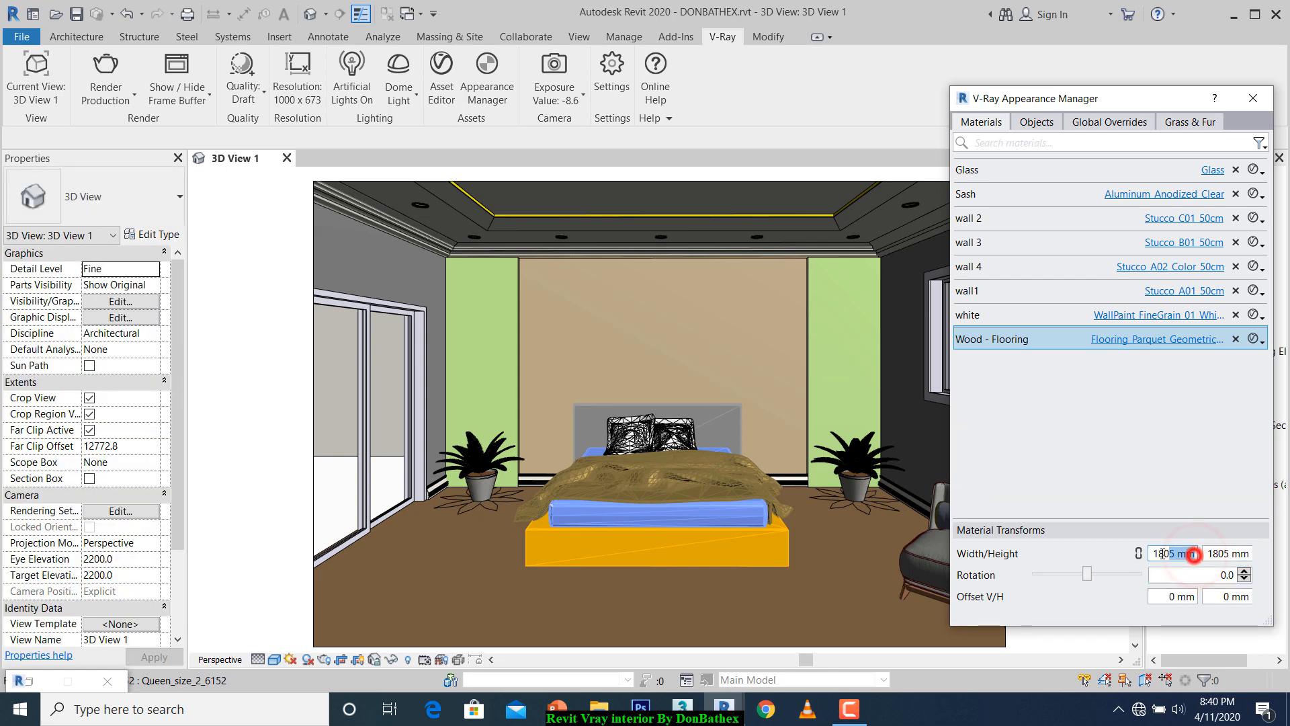
double_click(1194, 553)
type("2100")
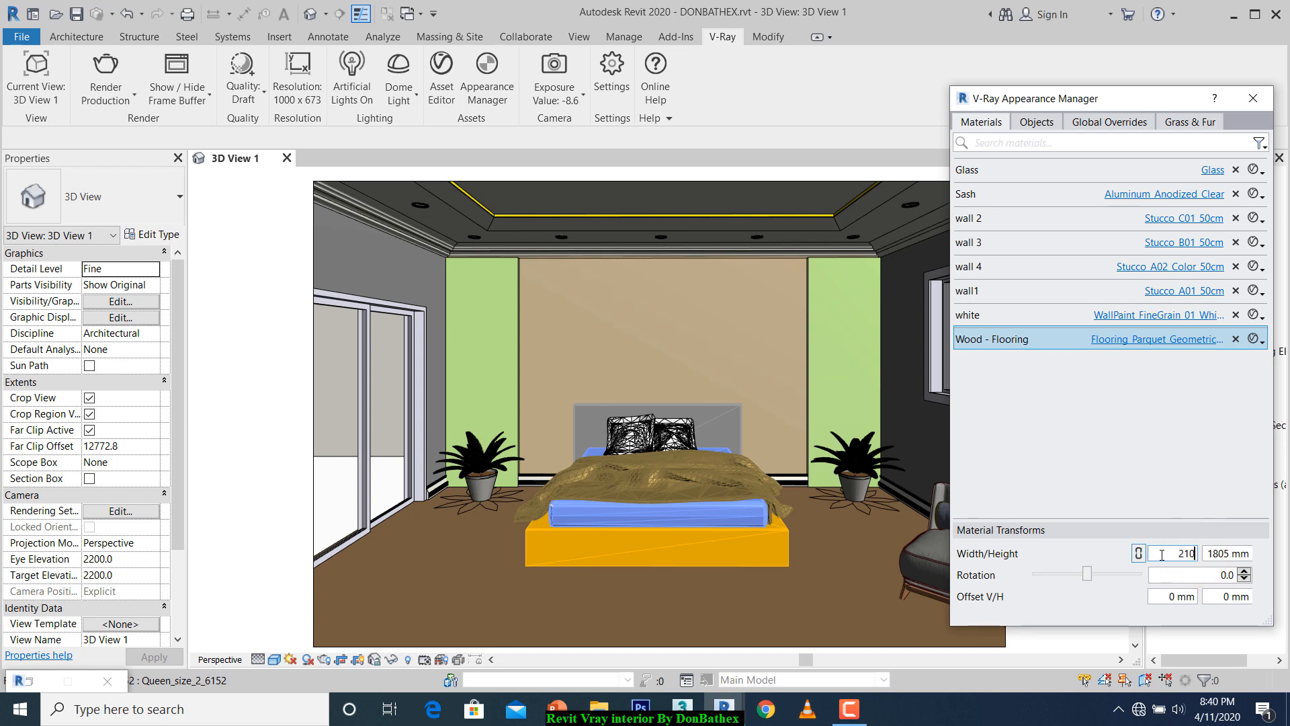
double_click(1243, 553)
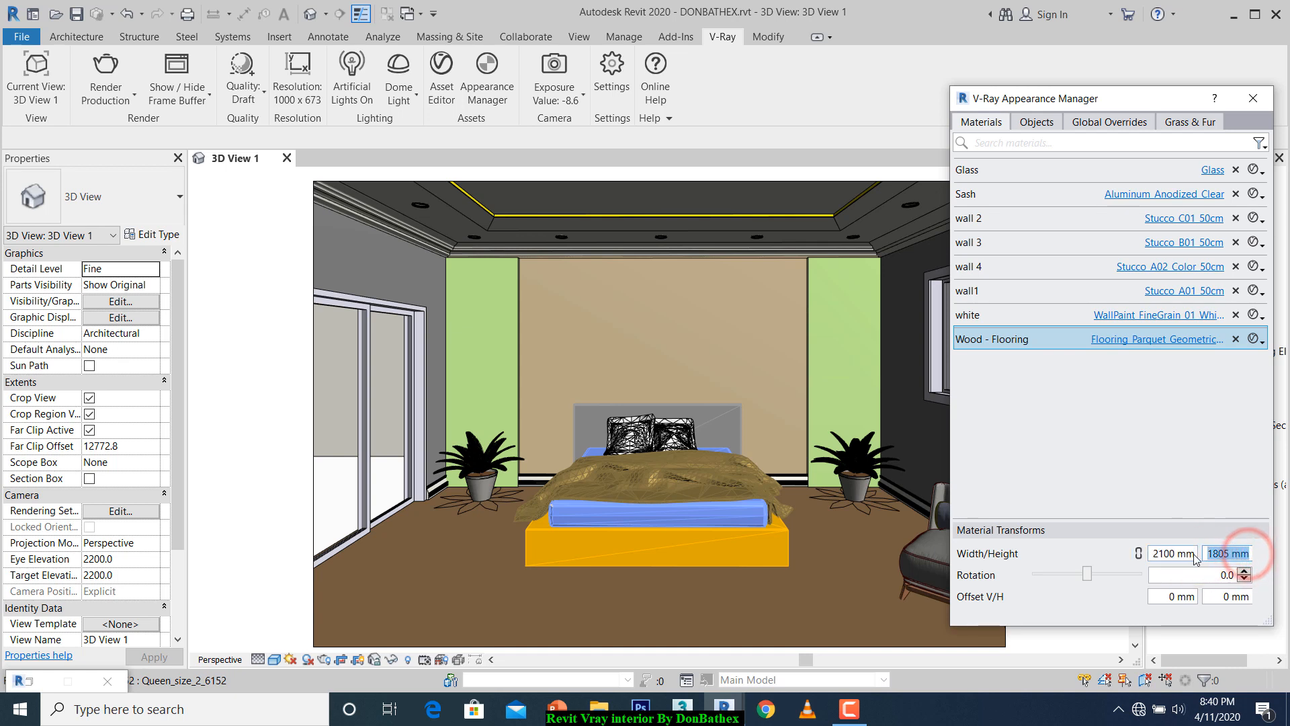
type("2100")
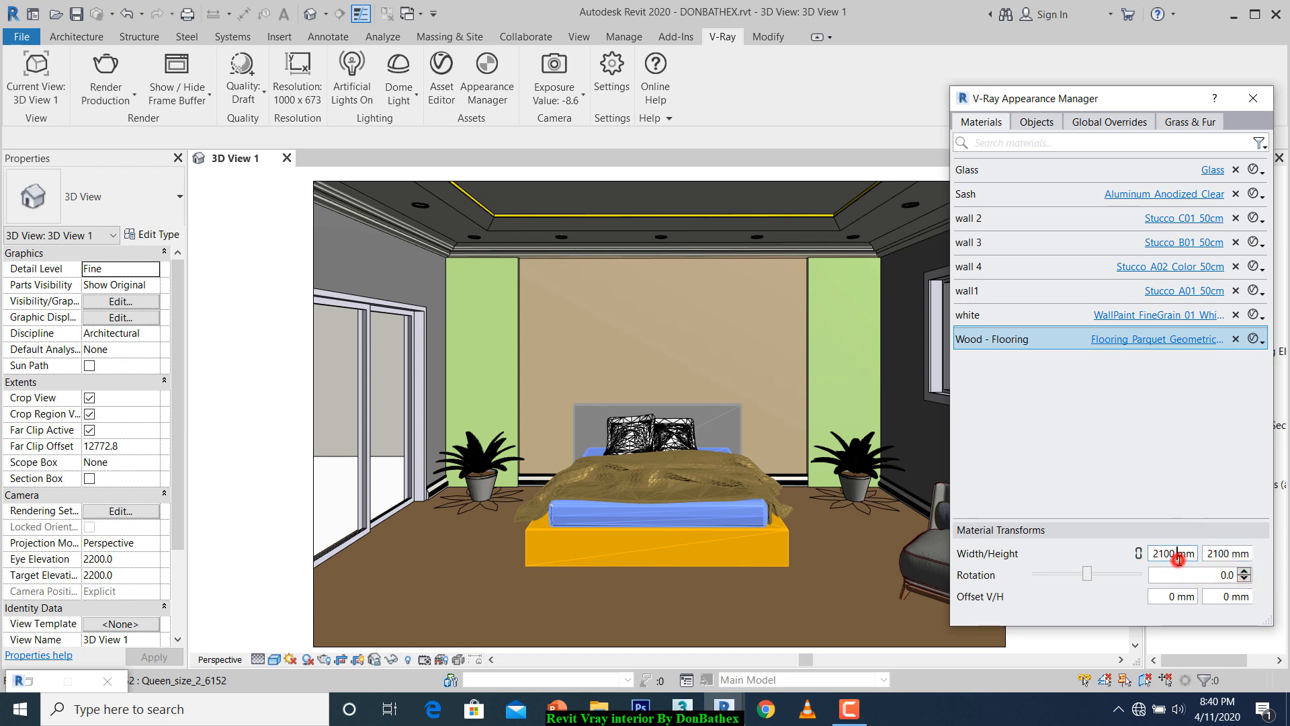
left_click(1179, 556)
left_click(1125, 454)
Search the materials for "light" with the V-Ray Mapping filter set to All.
left_click(1046, 142)
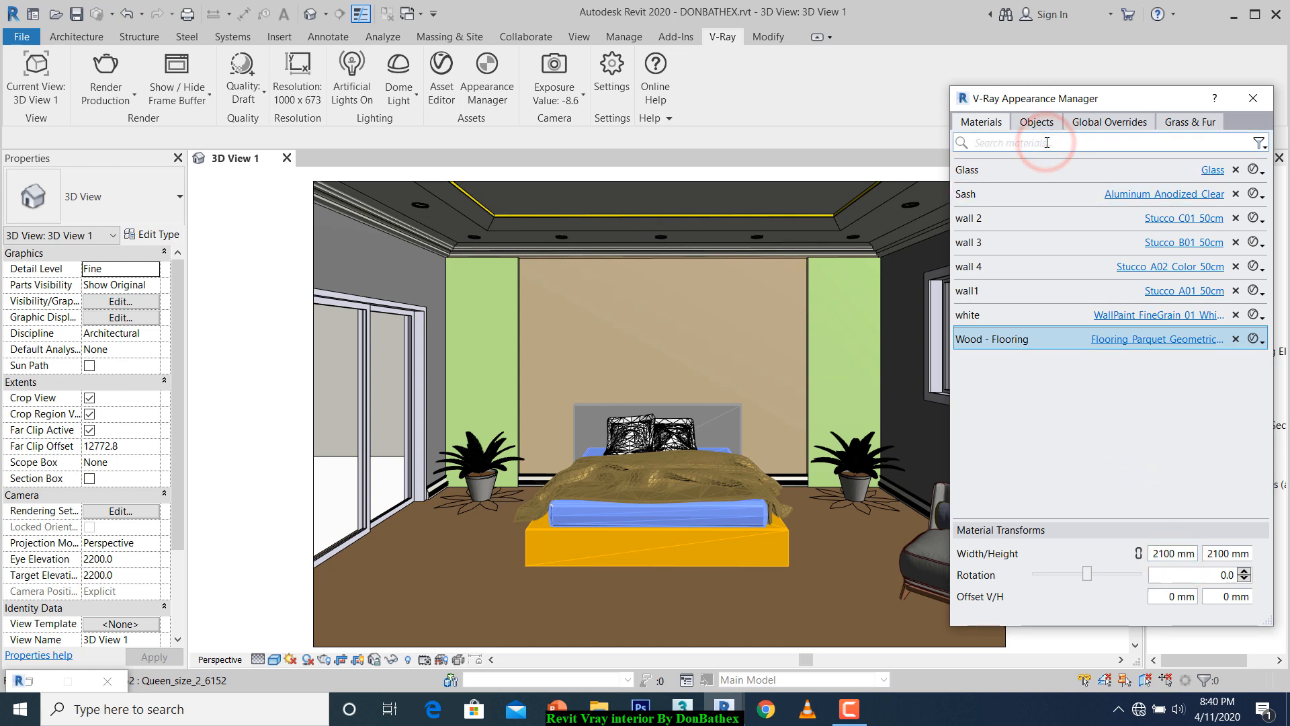
type("light")
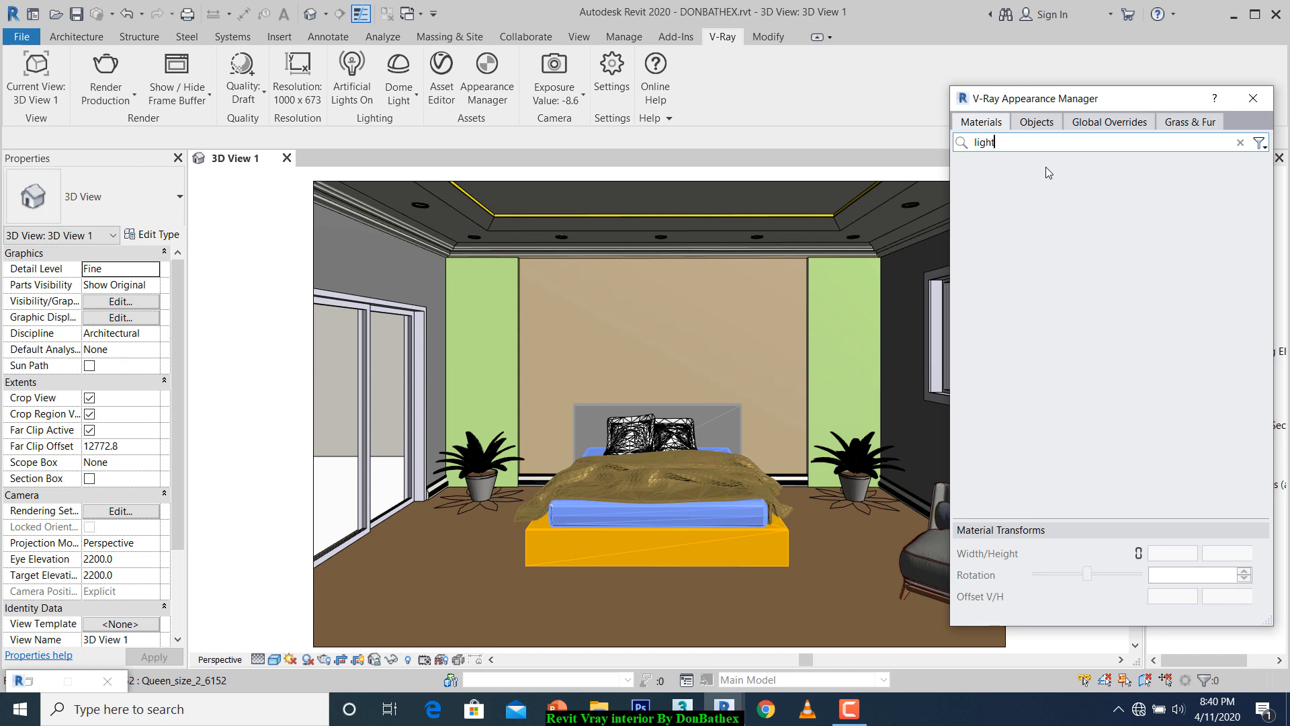
left_click(1259, 143)
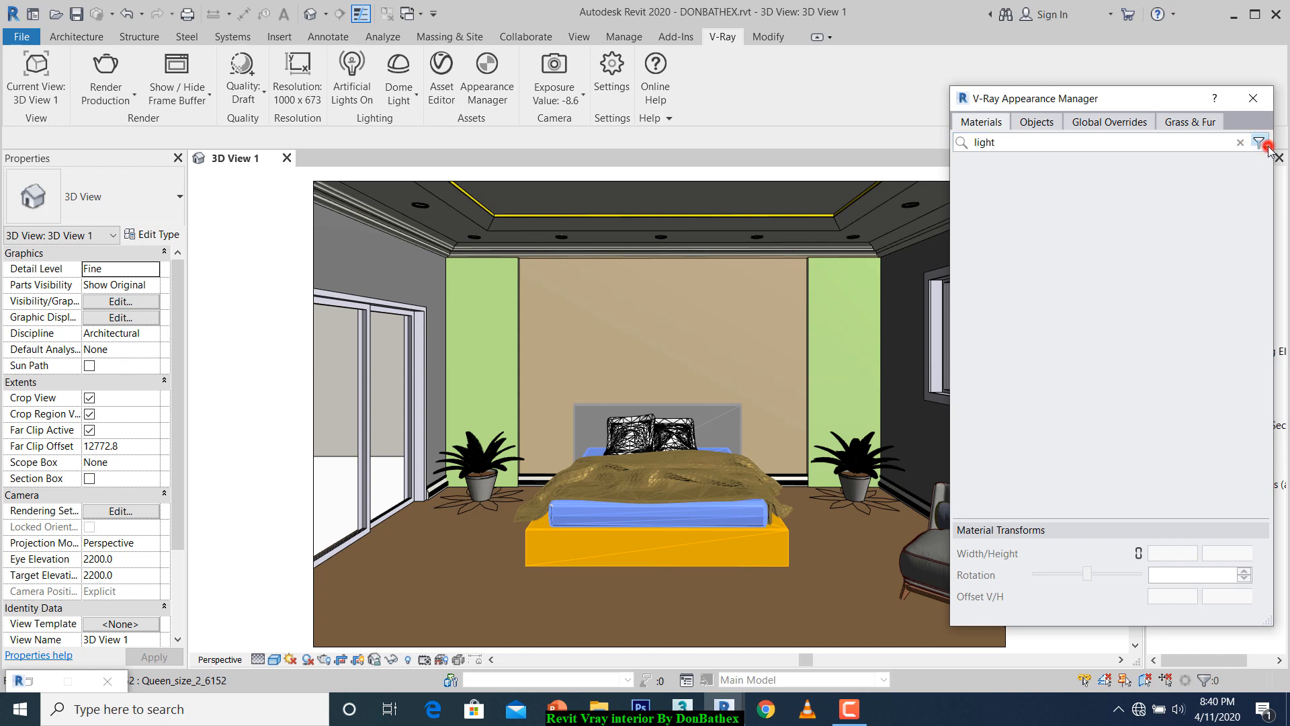
left_click(1202, 249)
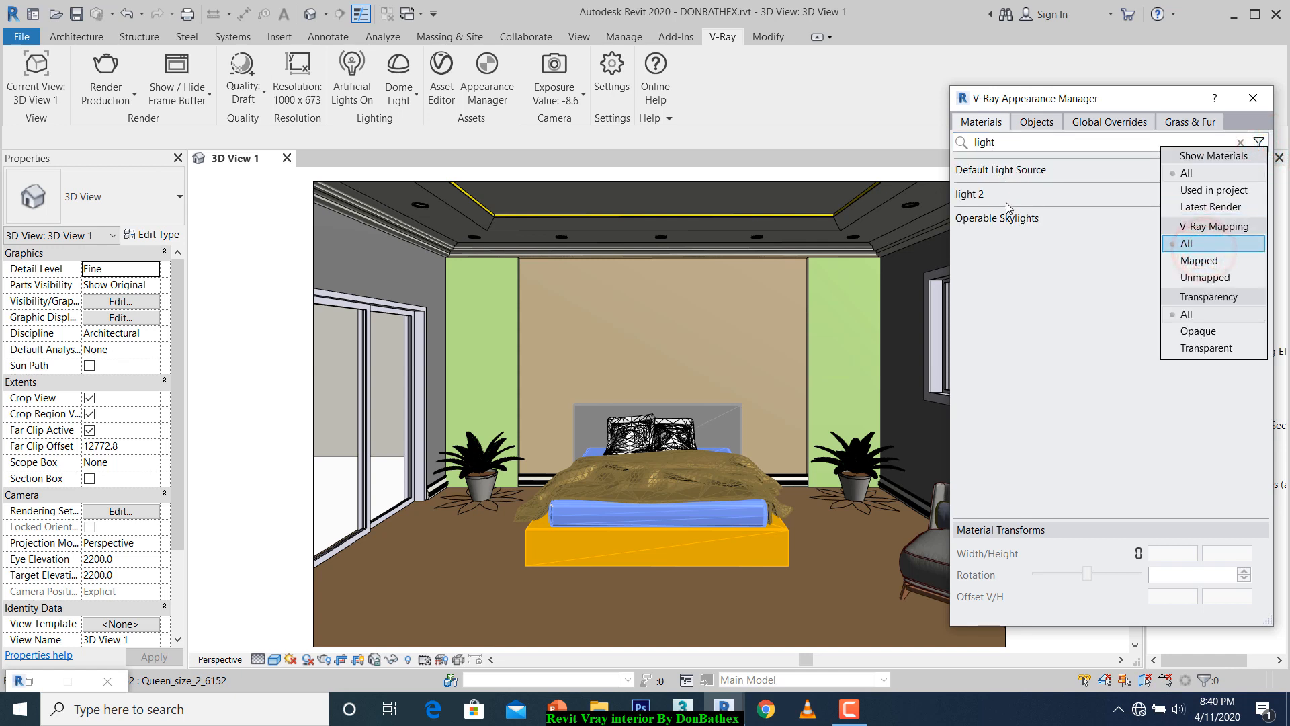
Assign the LED_3200k V-Ray material from the Emissive library folder to the light 2 material.
left_click(1028, 297)
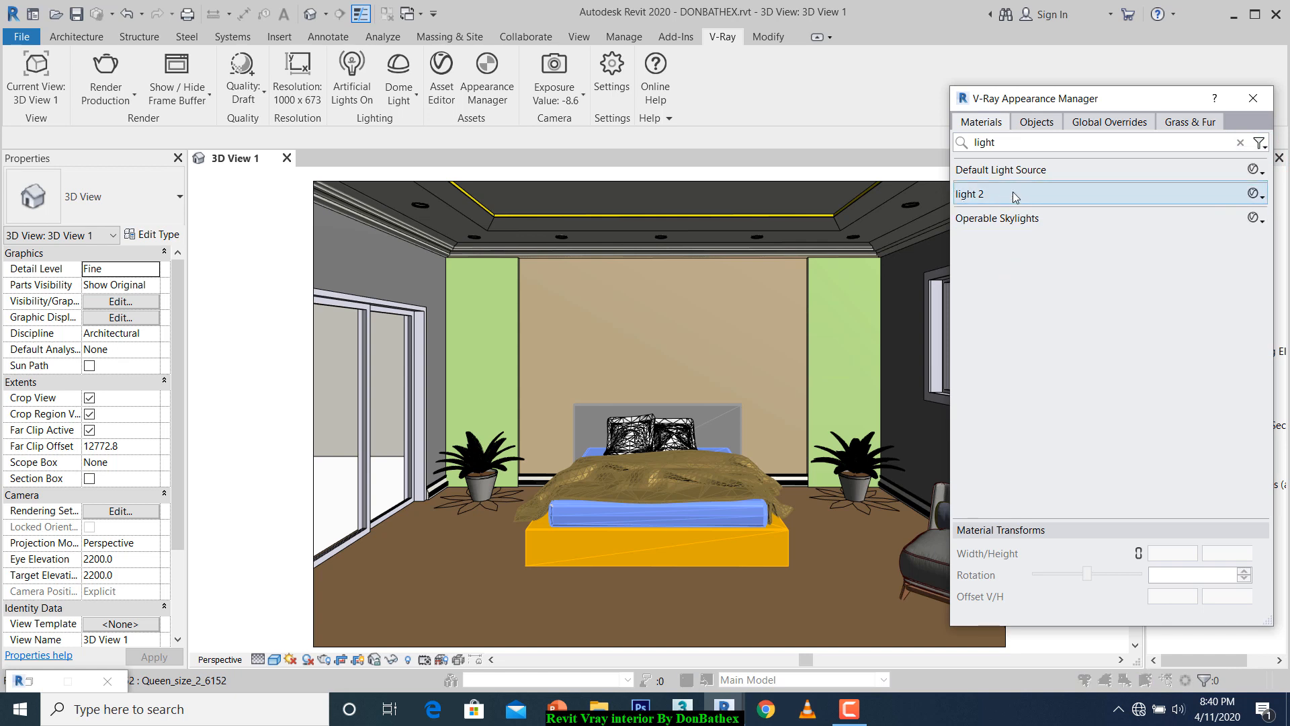
double_click(1057, 196)
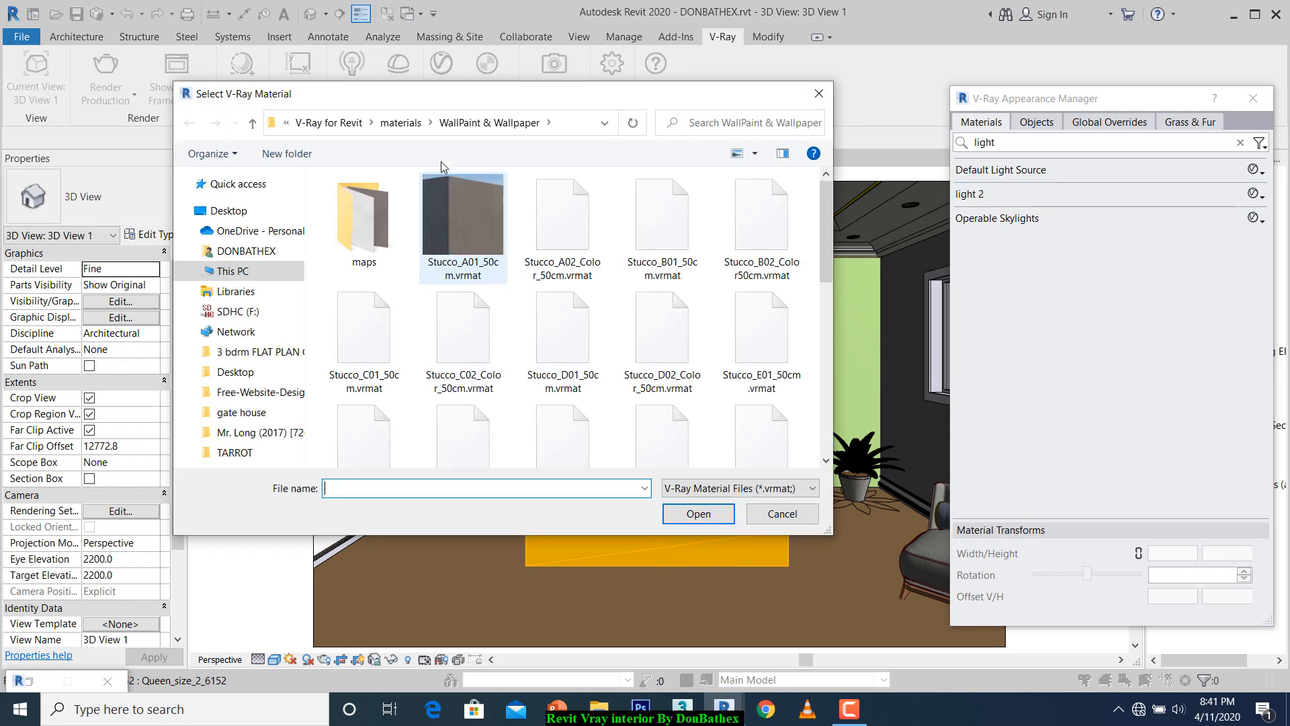
left_click(411, 125)
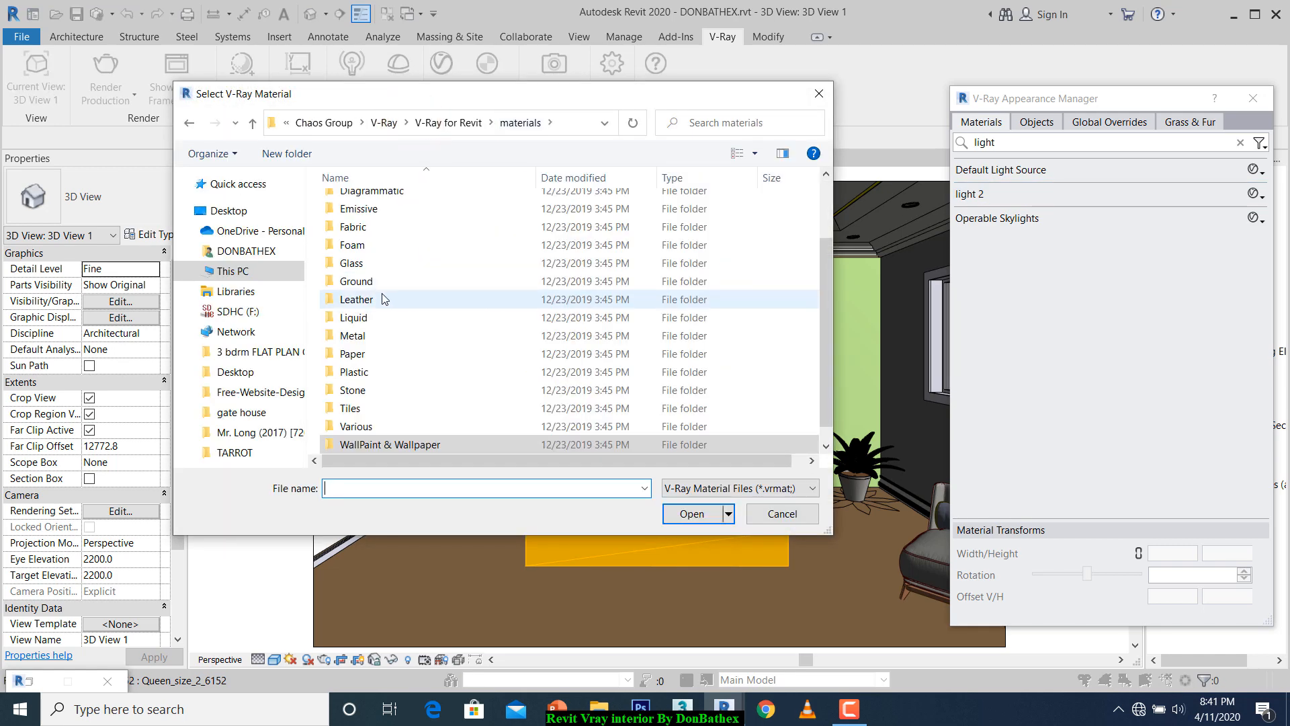
double_click(374, 208)
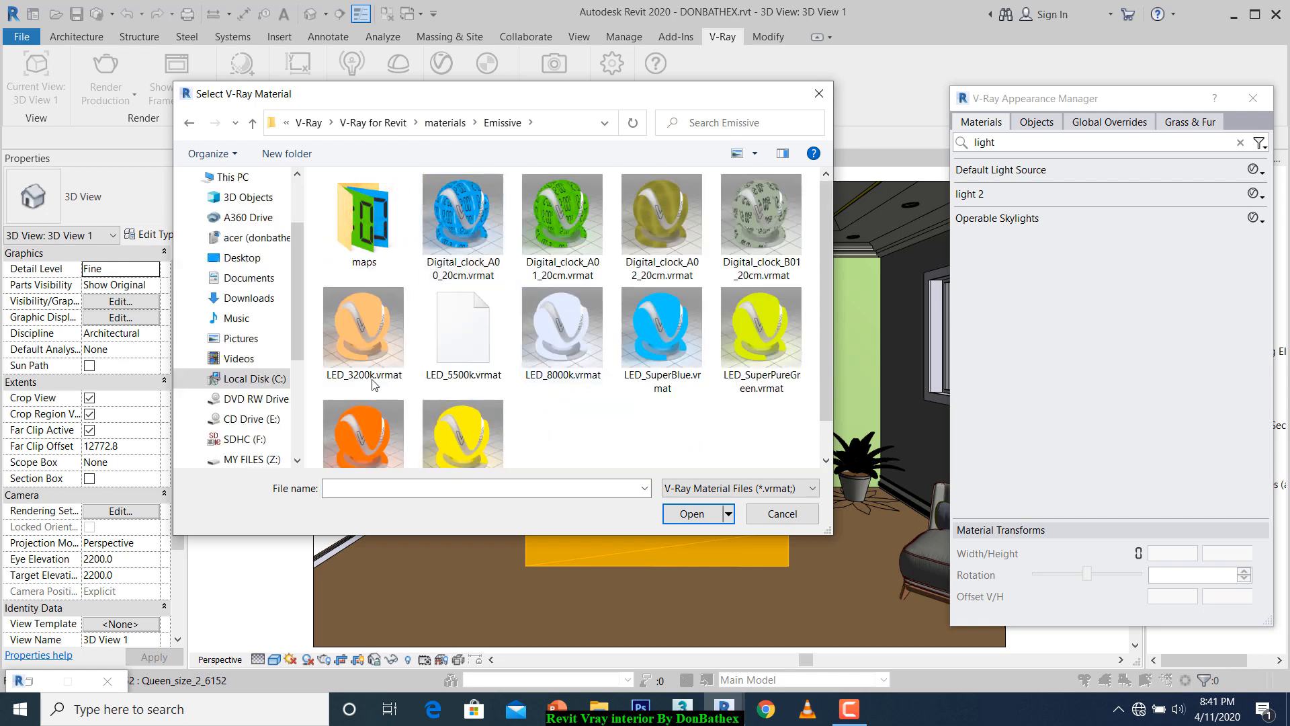
left_click(361, 349)
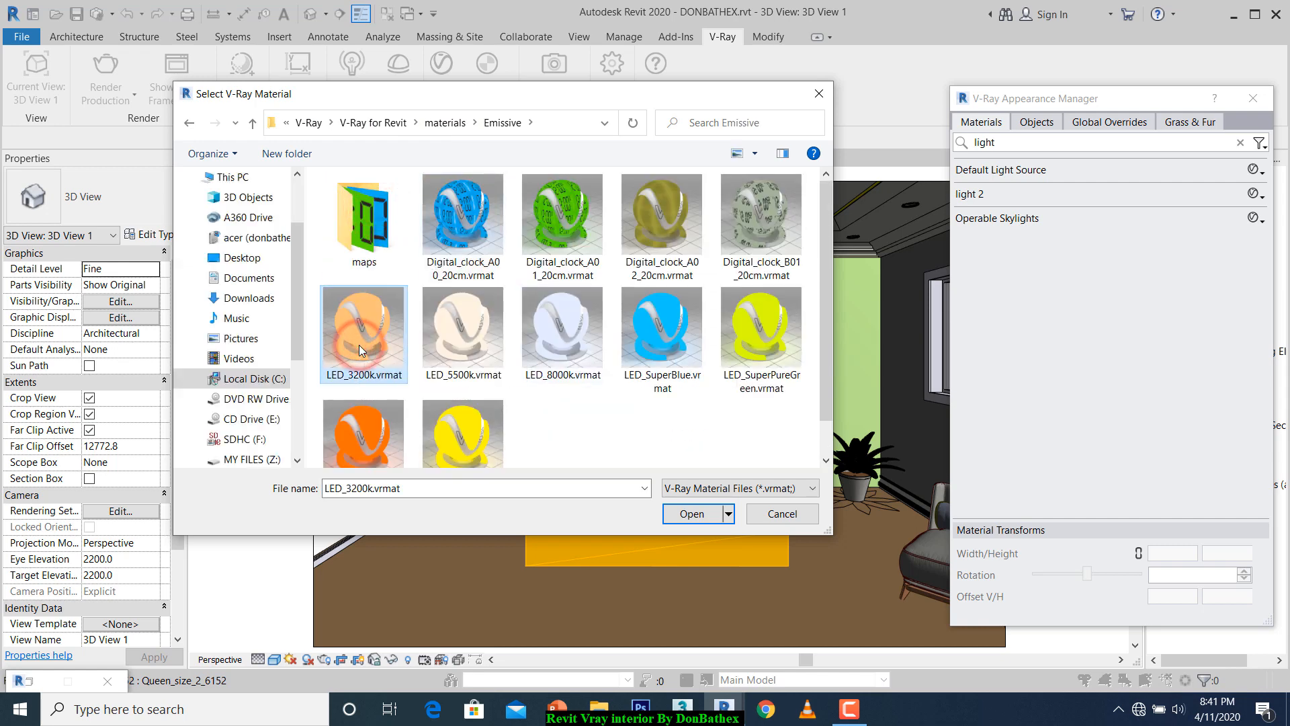
double_click(358, 345)
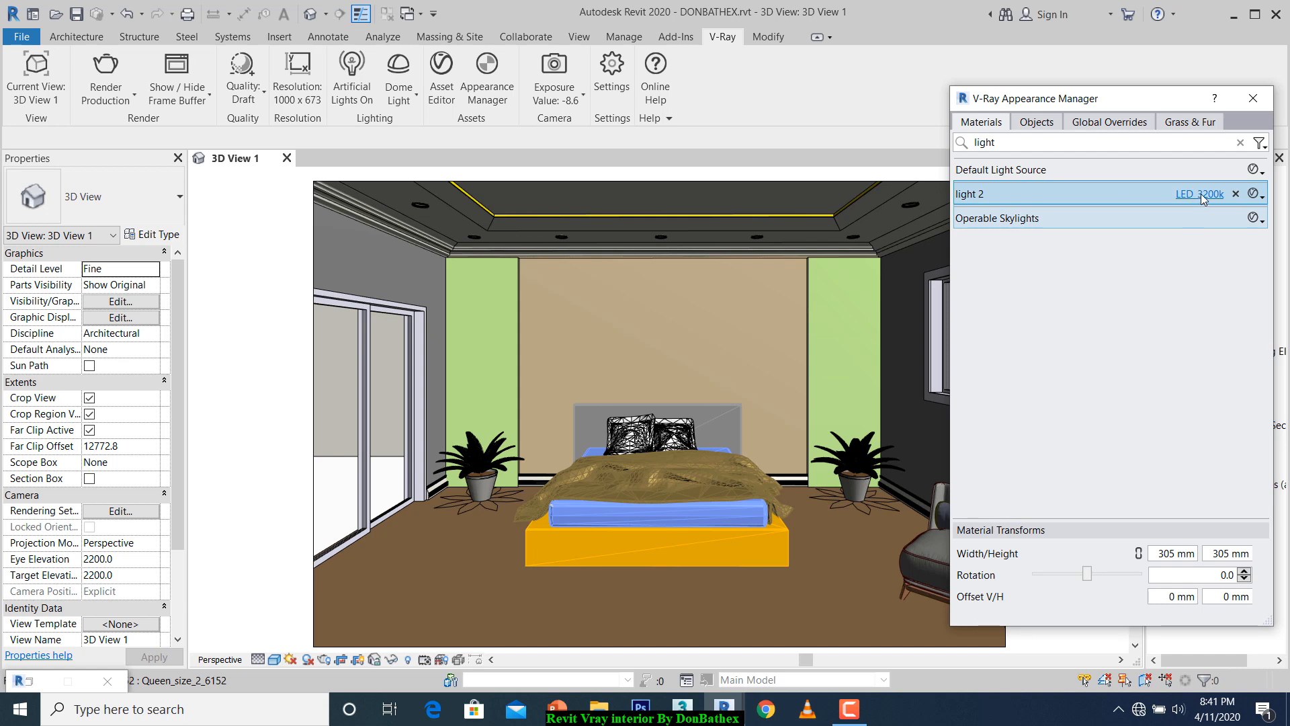
Try to bring up the LED_3200k material's settings in the V-Ray Asset Editor.
left_click(1202, 195)
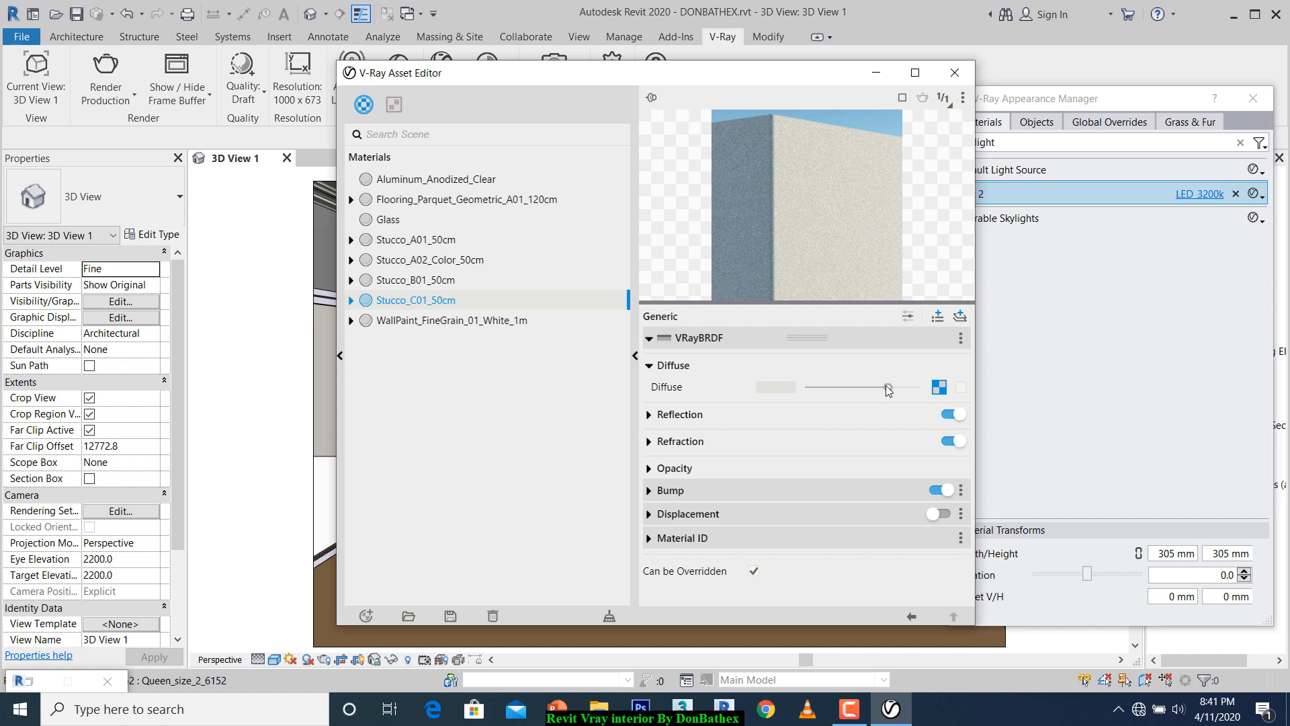
left_click(499, 321)
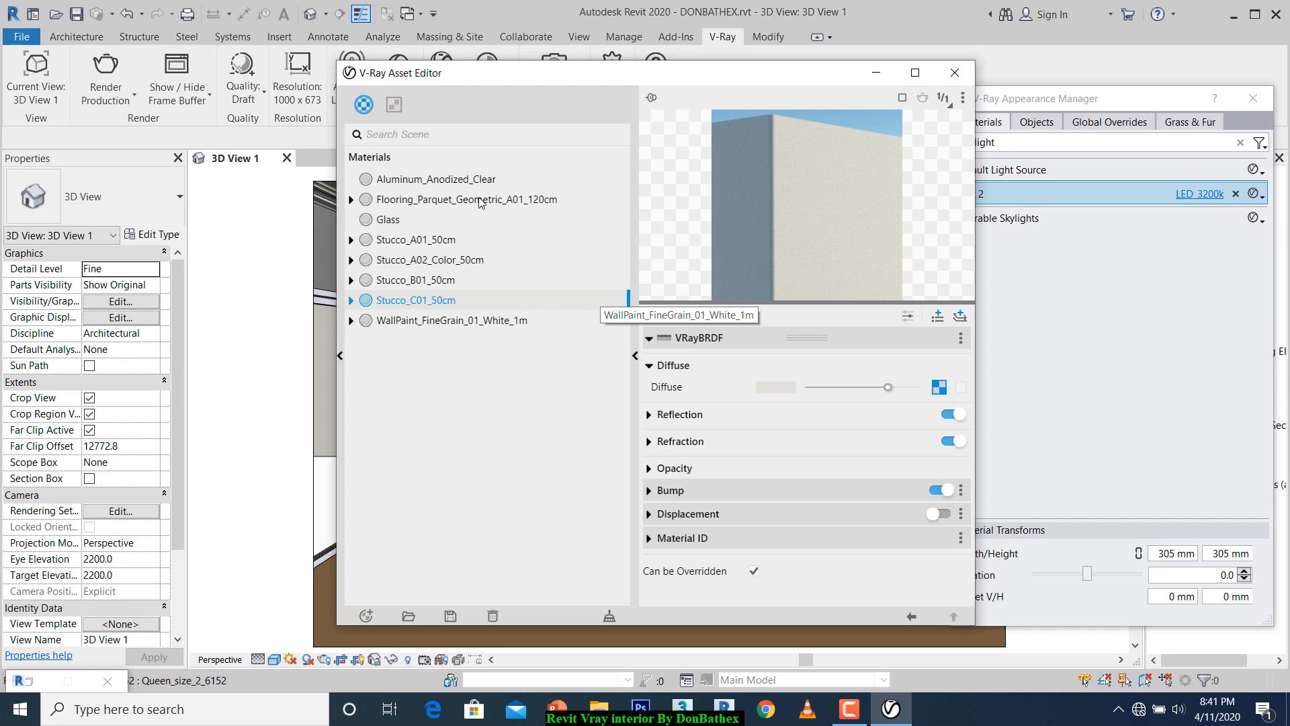
left_click(952, 72)
left_click(1186, 194)
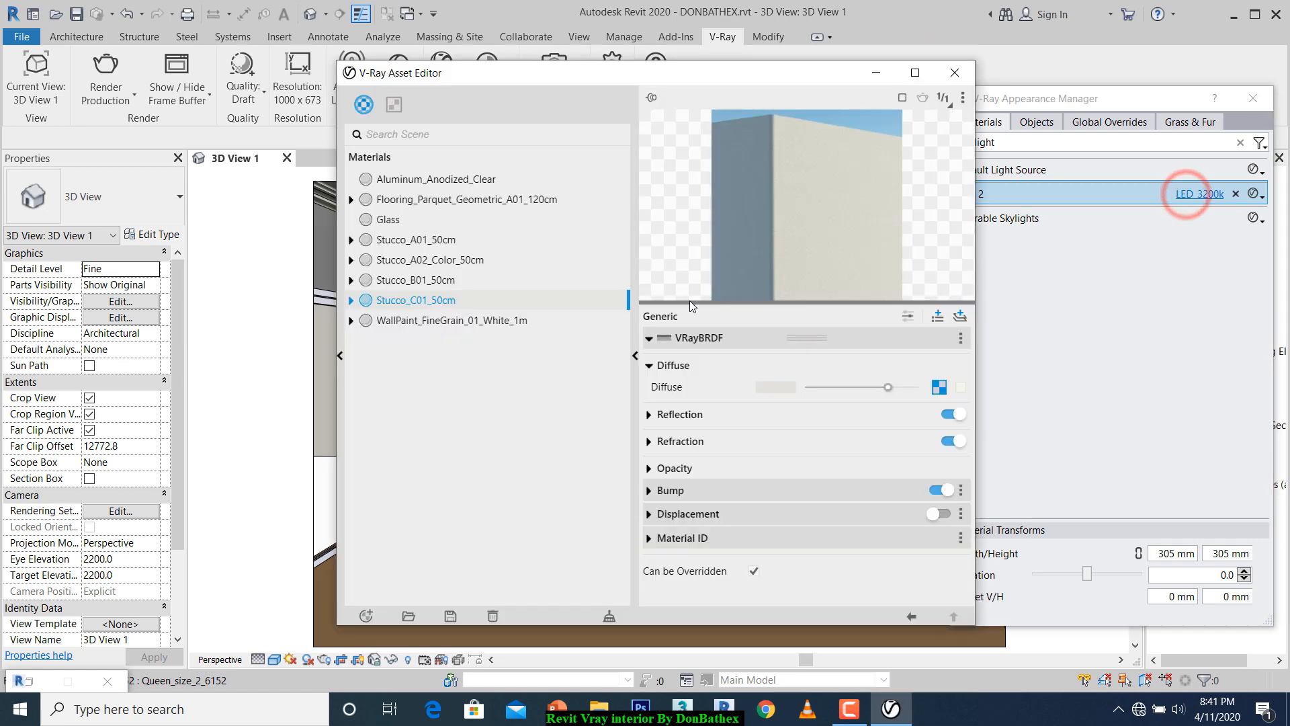
left_click(939, 78)
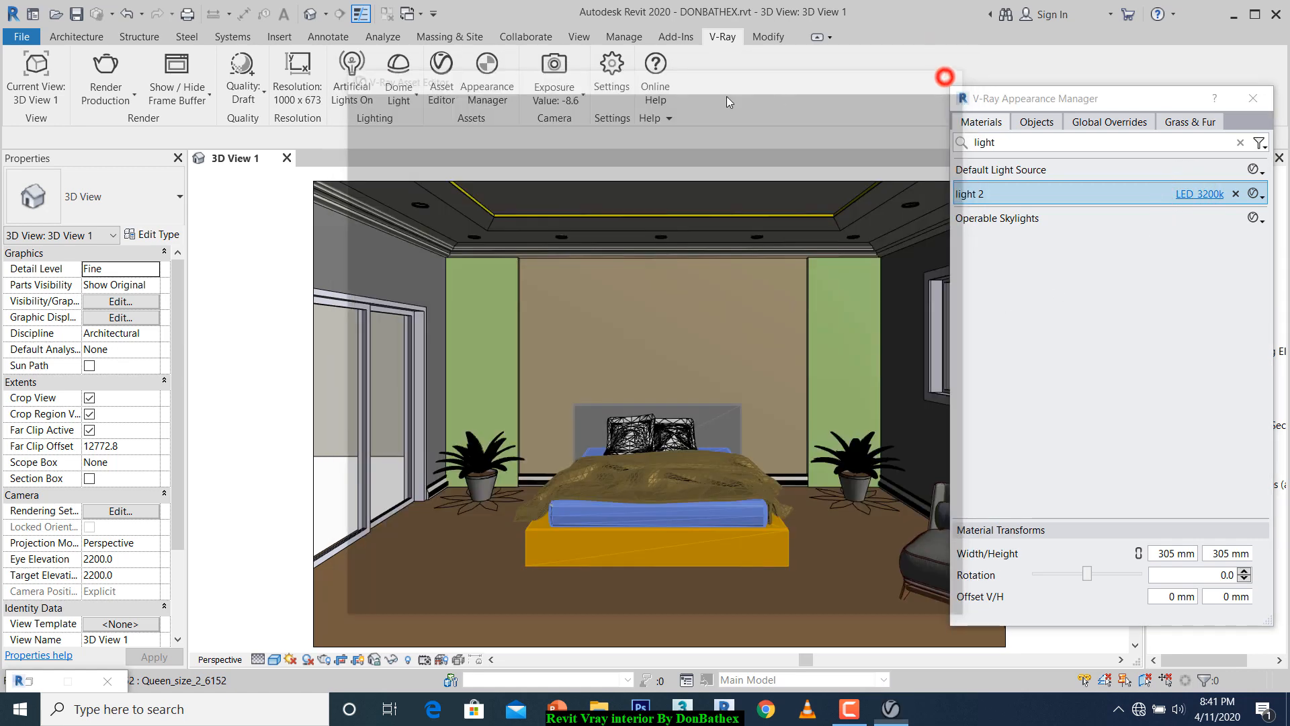
left_click(441, 81)
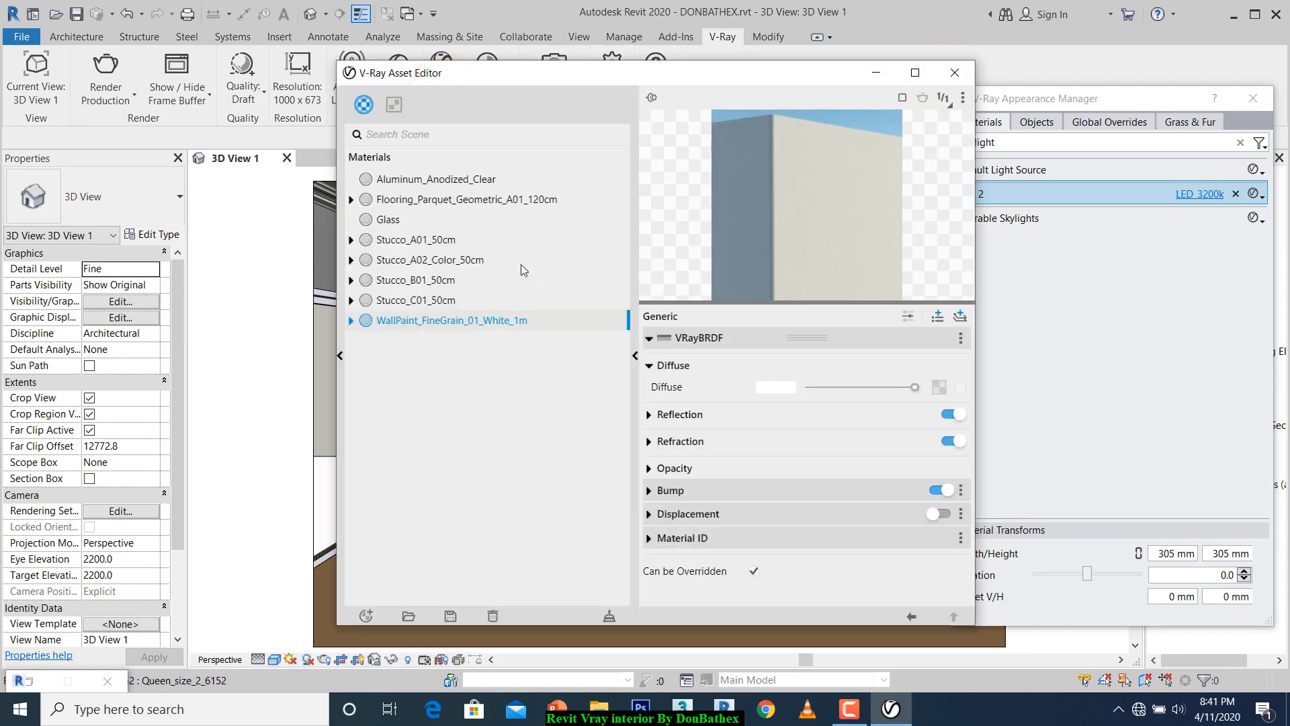
left_click(469, 181)
left_click(455, 201)
left_click(848, 708)
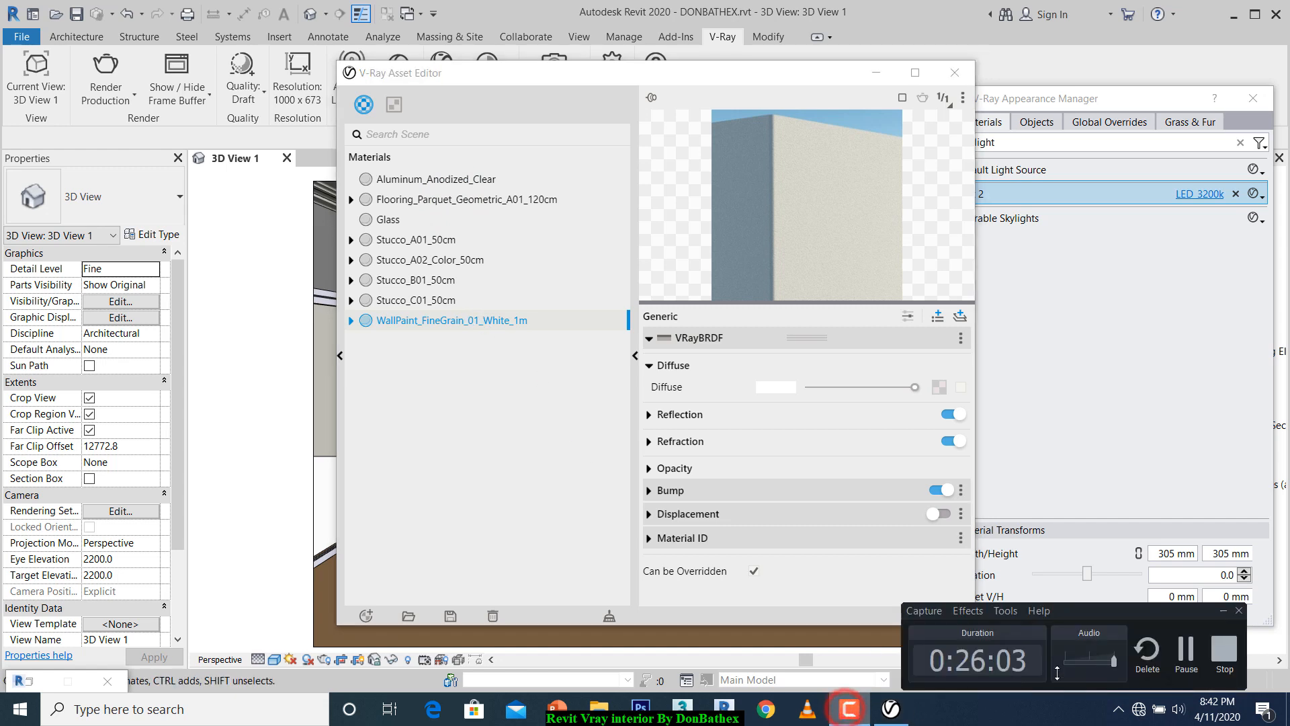
left_click(1186, 651)
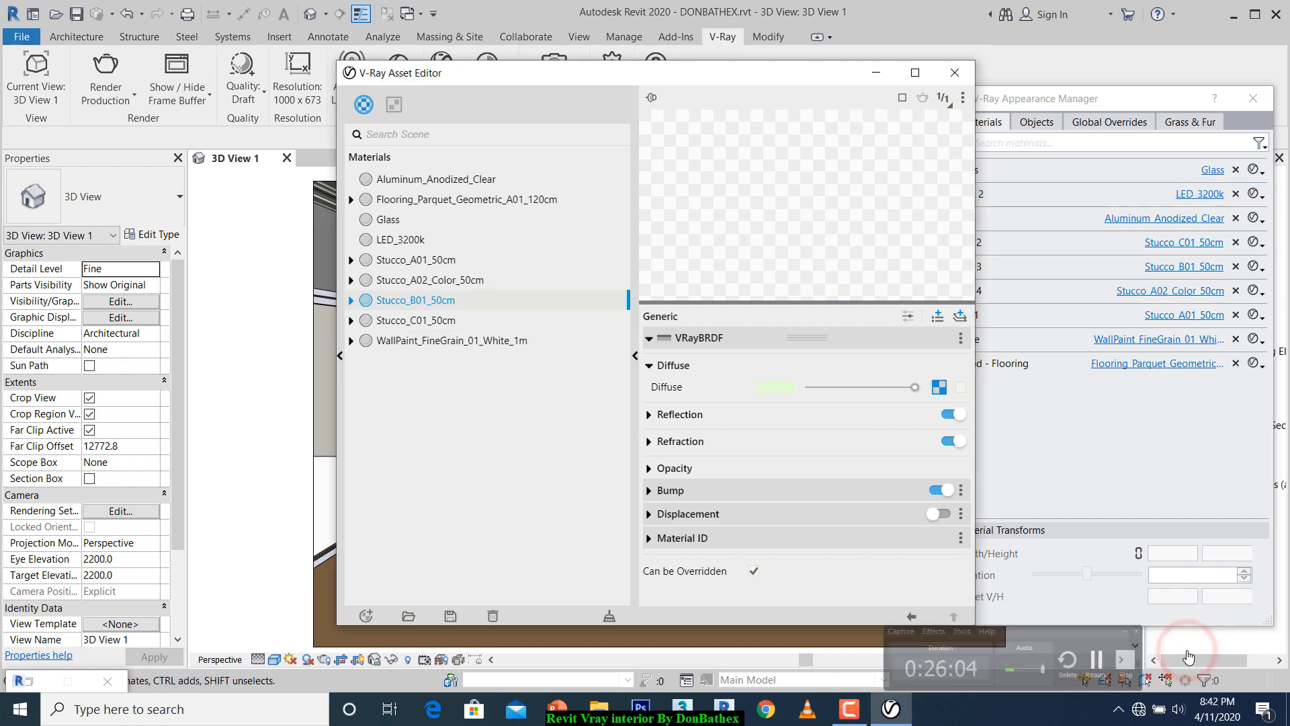
Examine the LED_3200k material's color, intensity and transparency settings in the V-Ray Asset Editor, then close the editor.
left_click(399, 235)
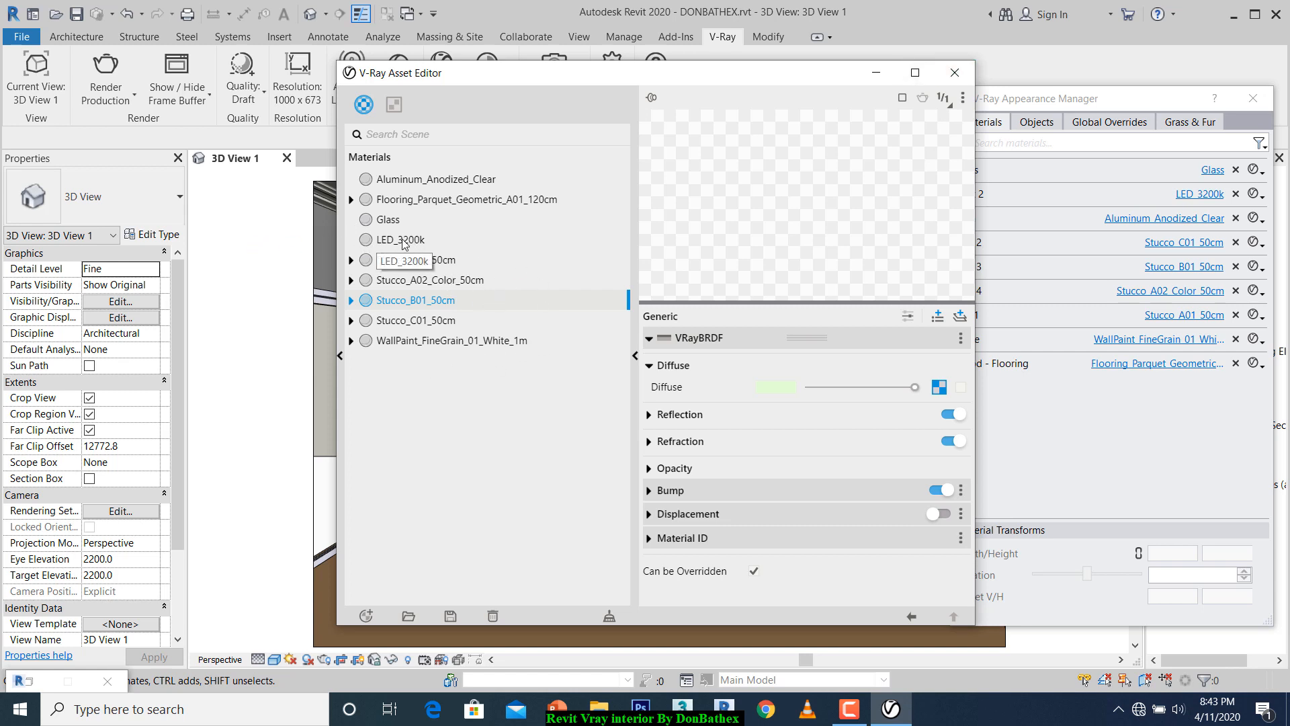
left_click(954, 73)
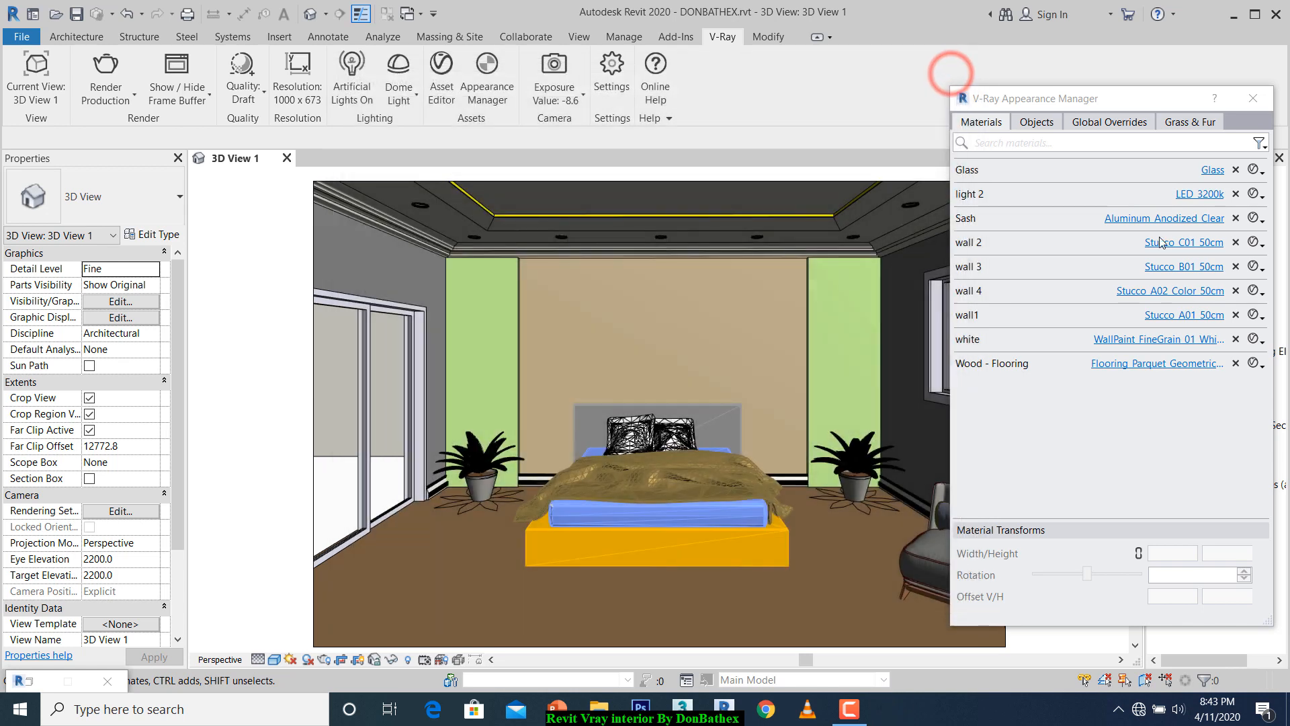
left_click(1189, 194)
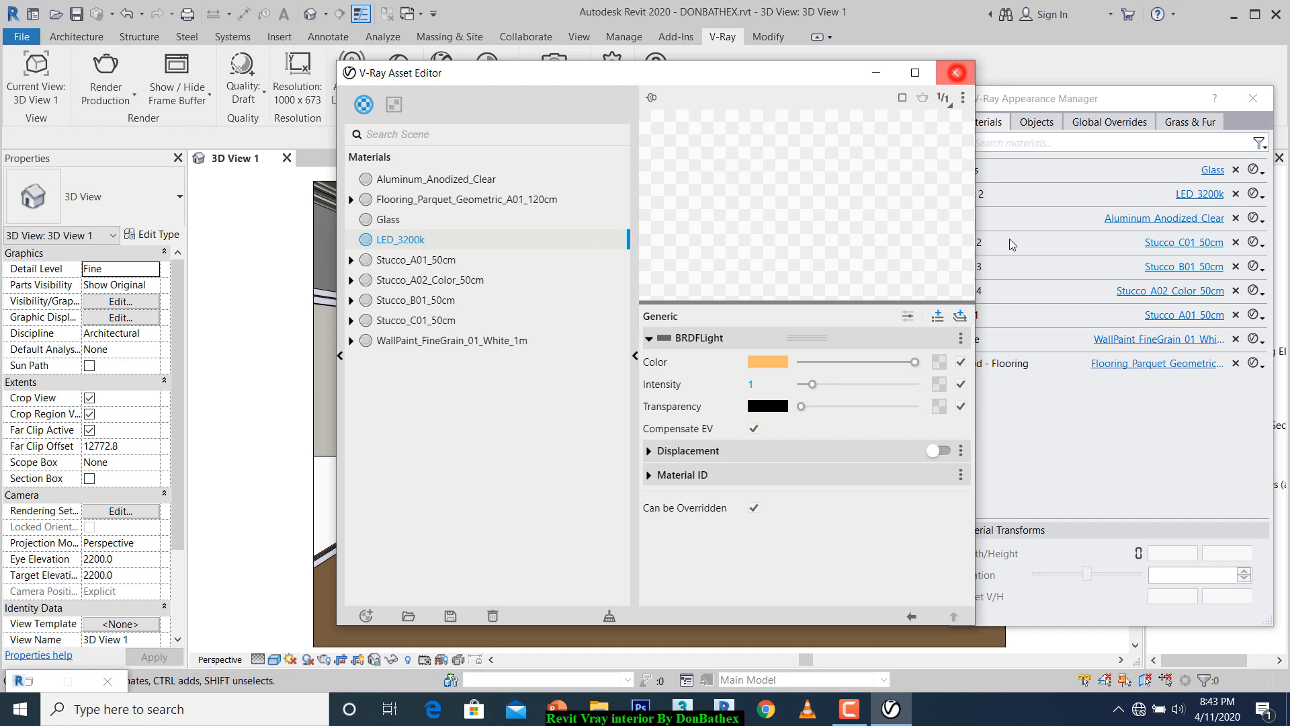
left_click(955, 74)
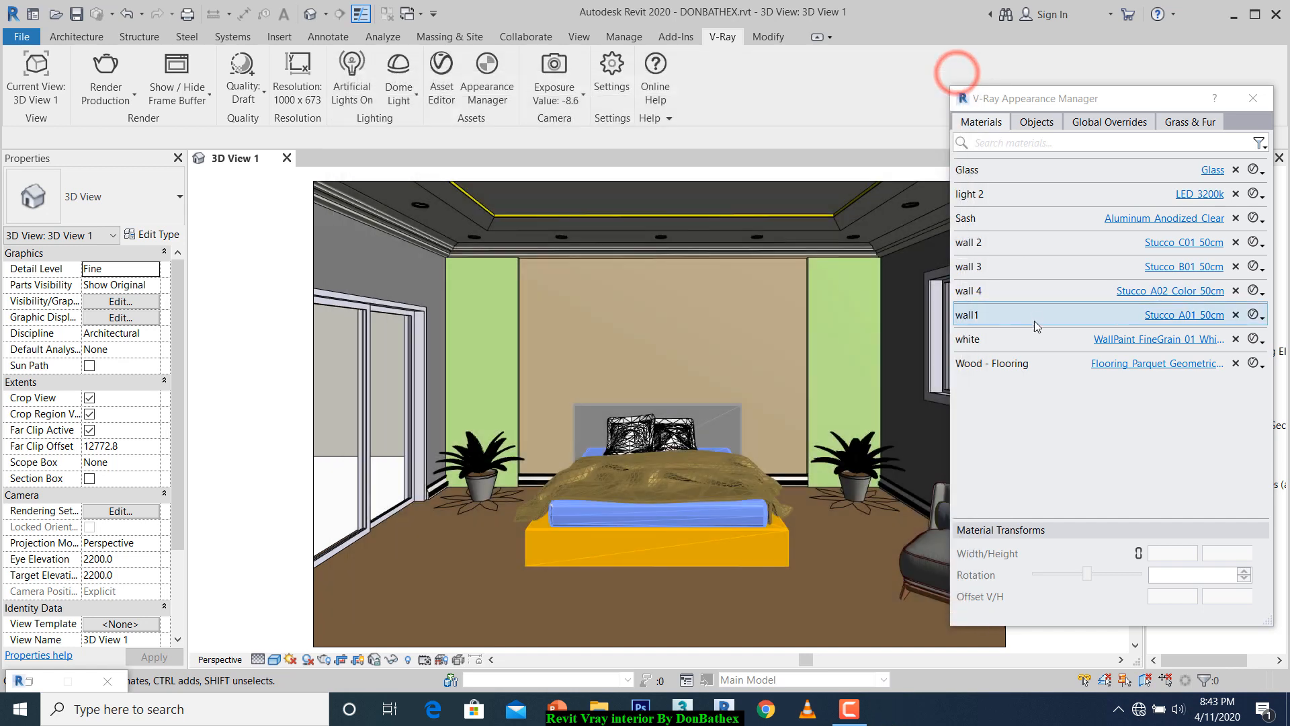
Close the V-Ray Appearance Manager and run a production render of 3D View 1.
left_click(1253, 99)
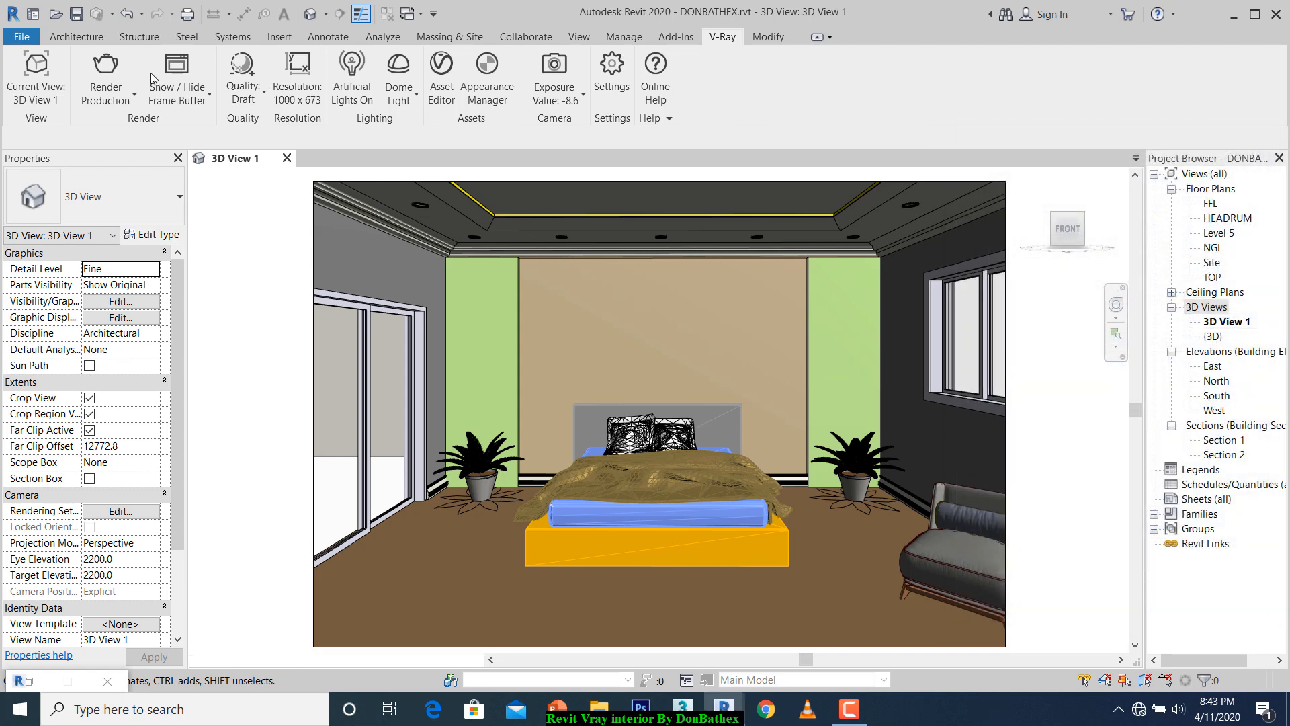
left_click(849, 709)
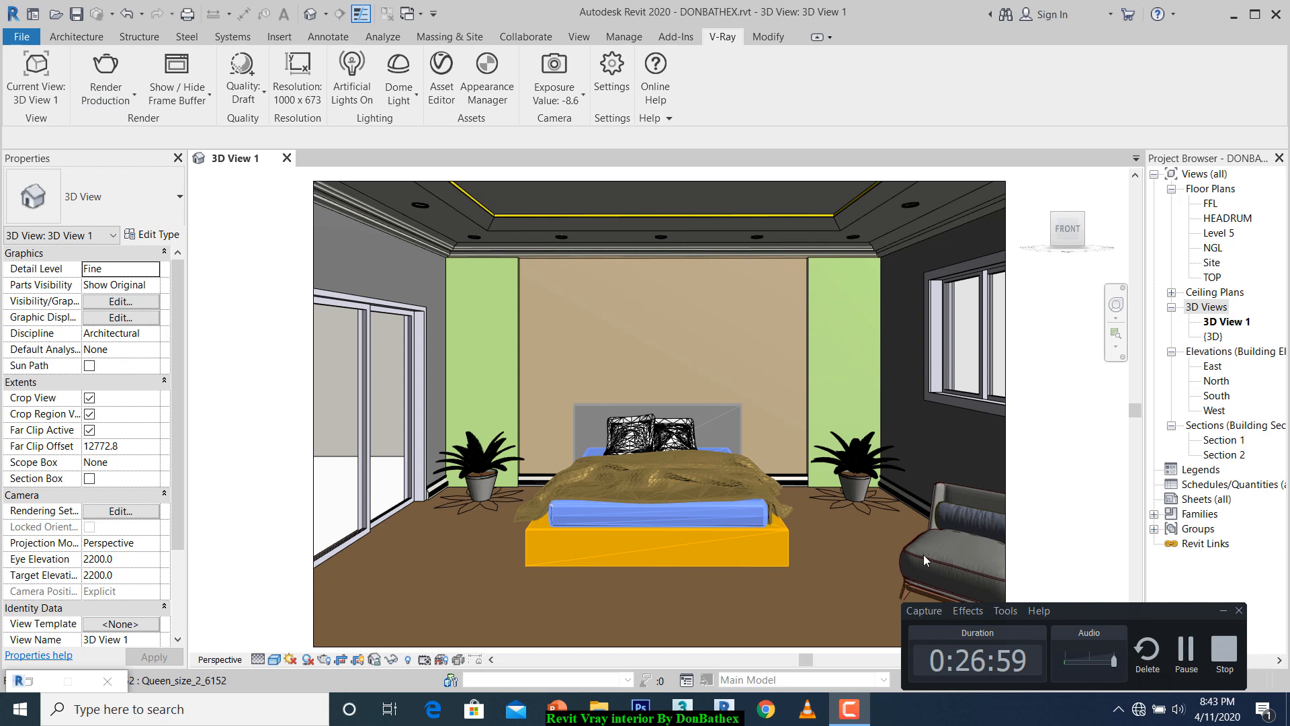
left_click(109, 67)
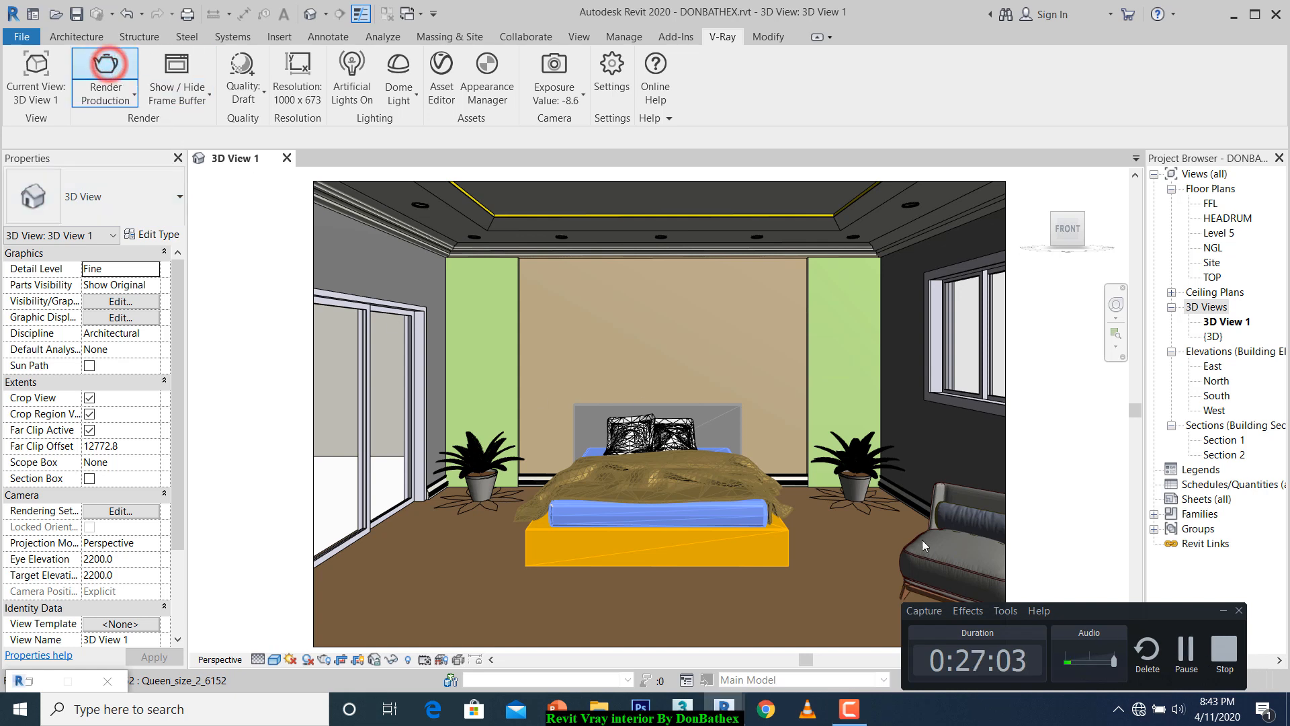
left_click(1184, 652)
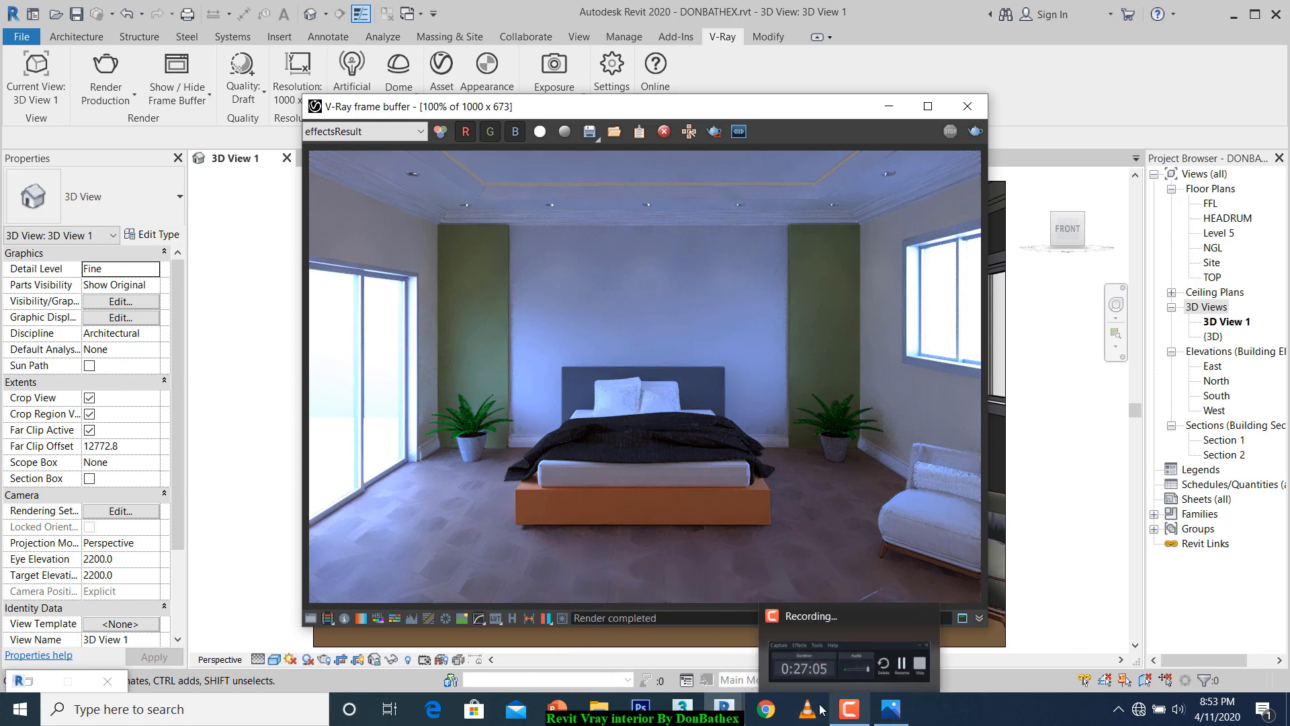
left_click(724, 709)
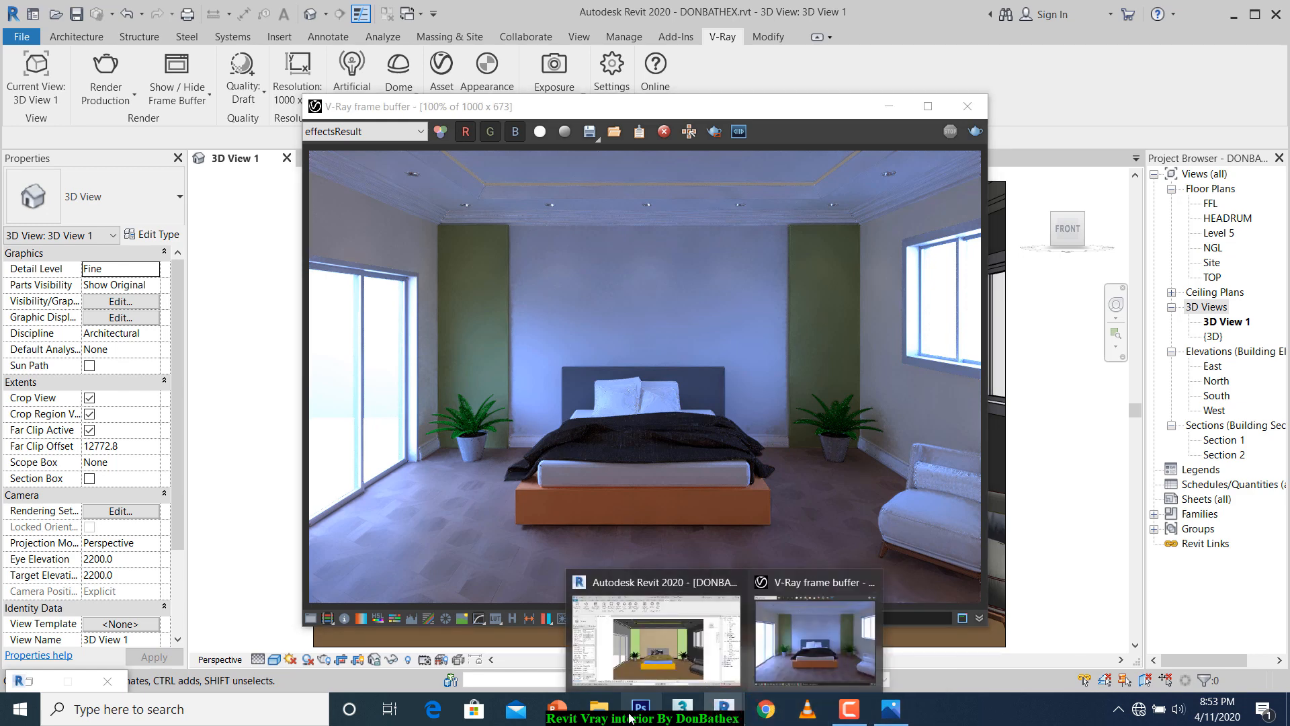
left_click(850, 709)
left_click(1187, 653)
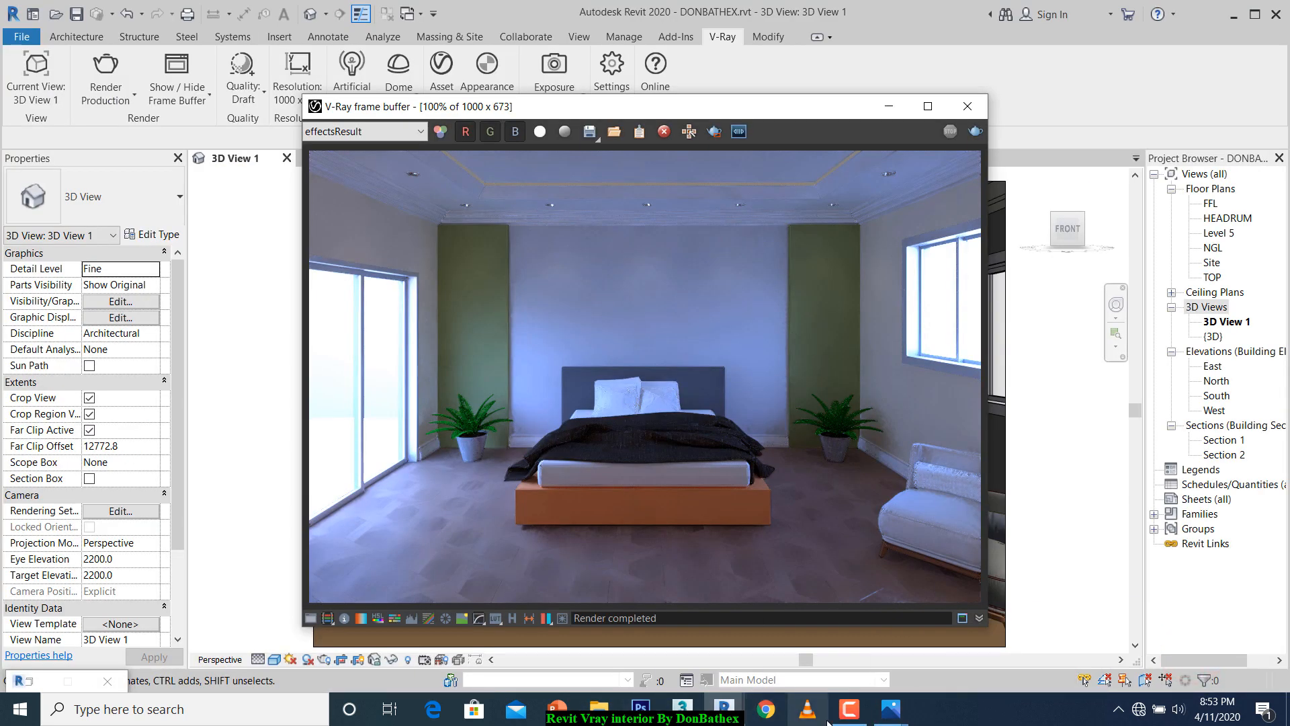
Switch to Photos and view the lounge render donb rev.jpg and the YouTube channel image Screenshot (23).png.
mouse_move(891, 707)
left_click(971, 652)
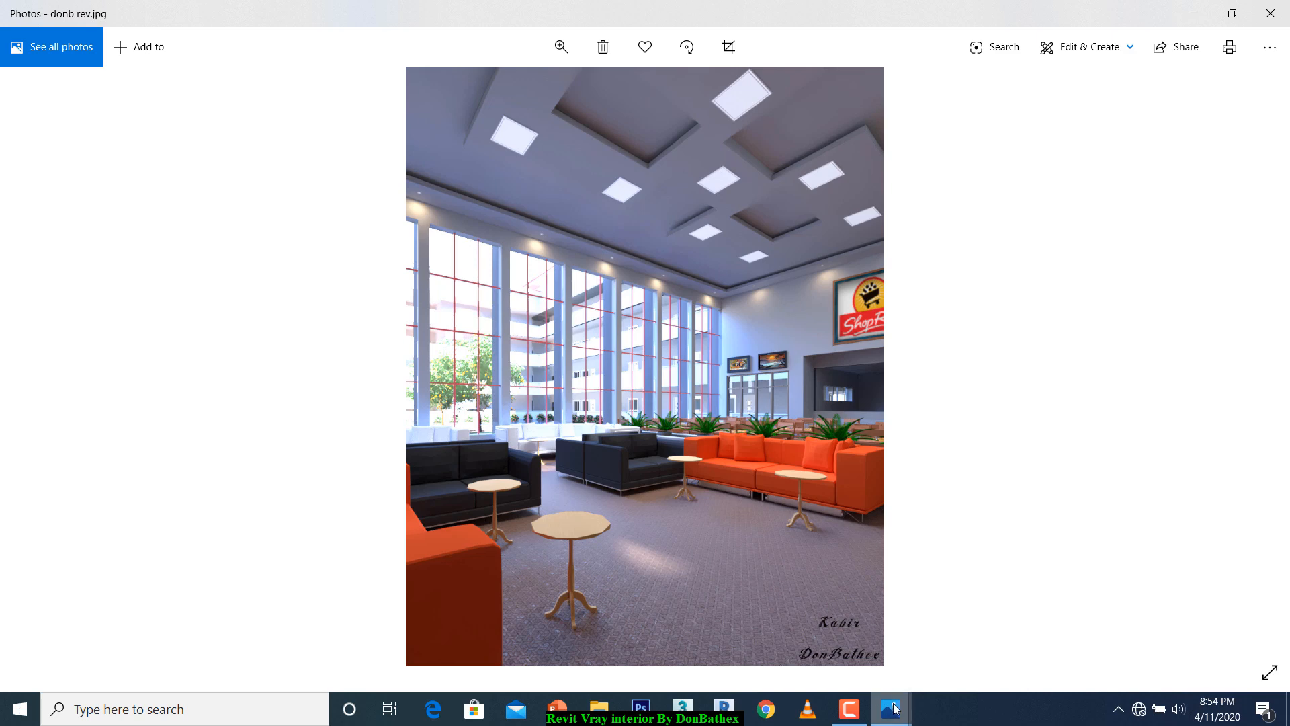
mouse_move(896, 708)
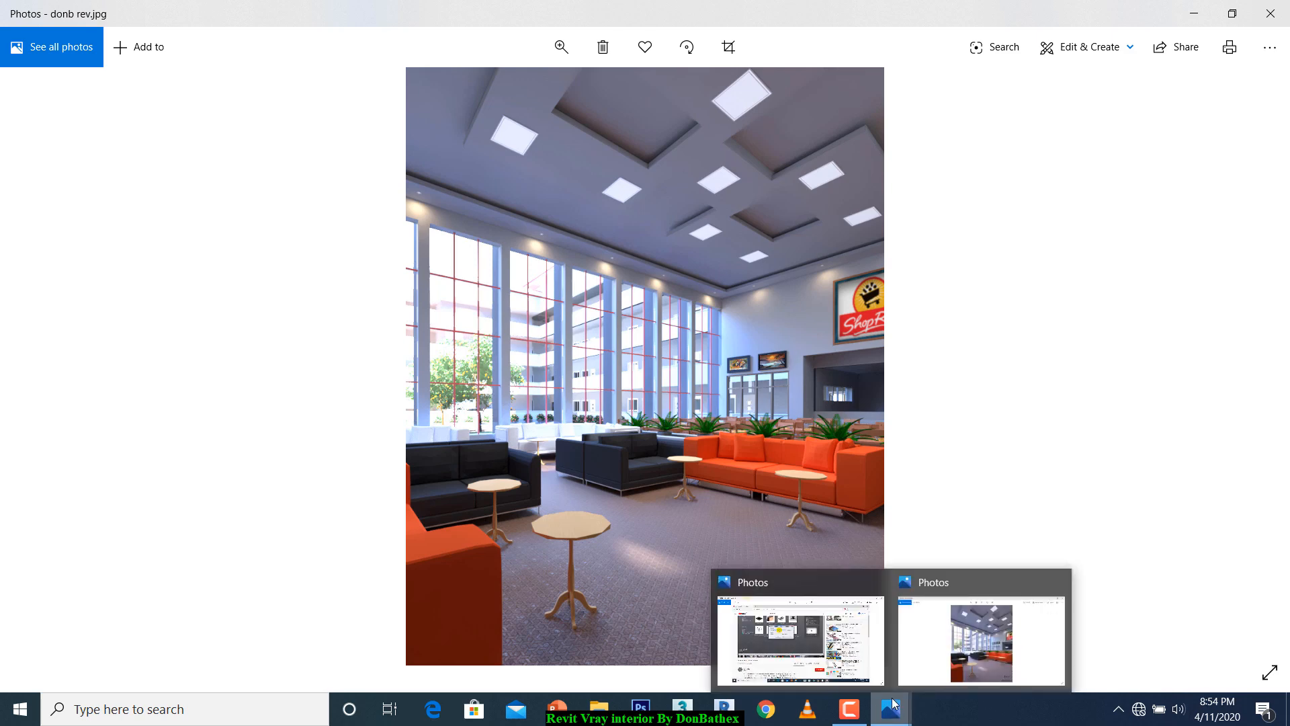
mouse_move(854, 666)
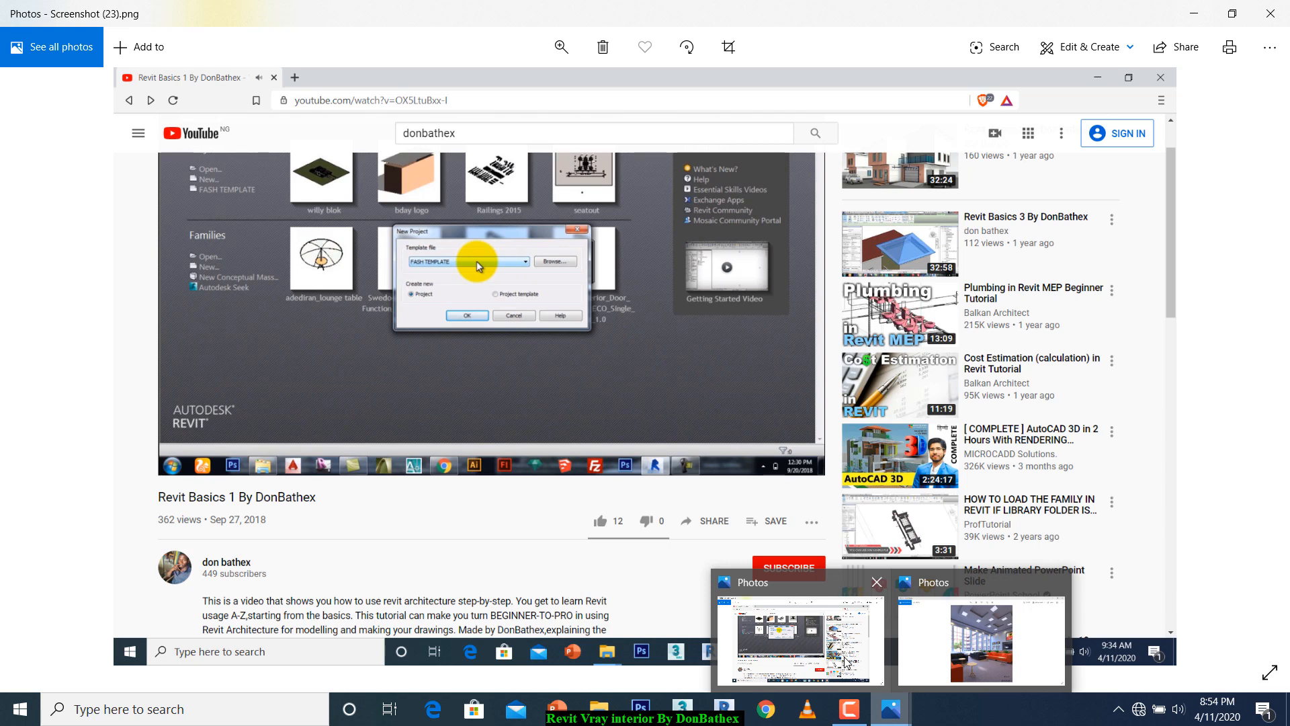
left_click(800, 628)
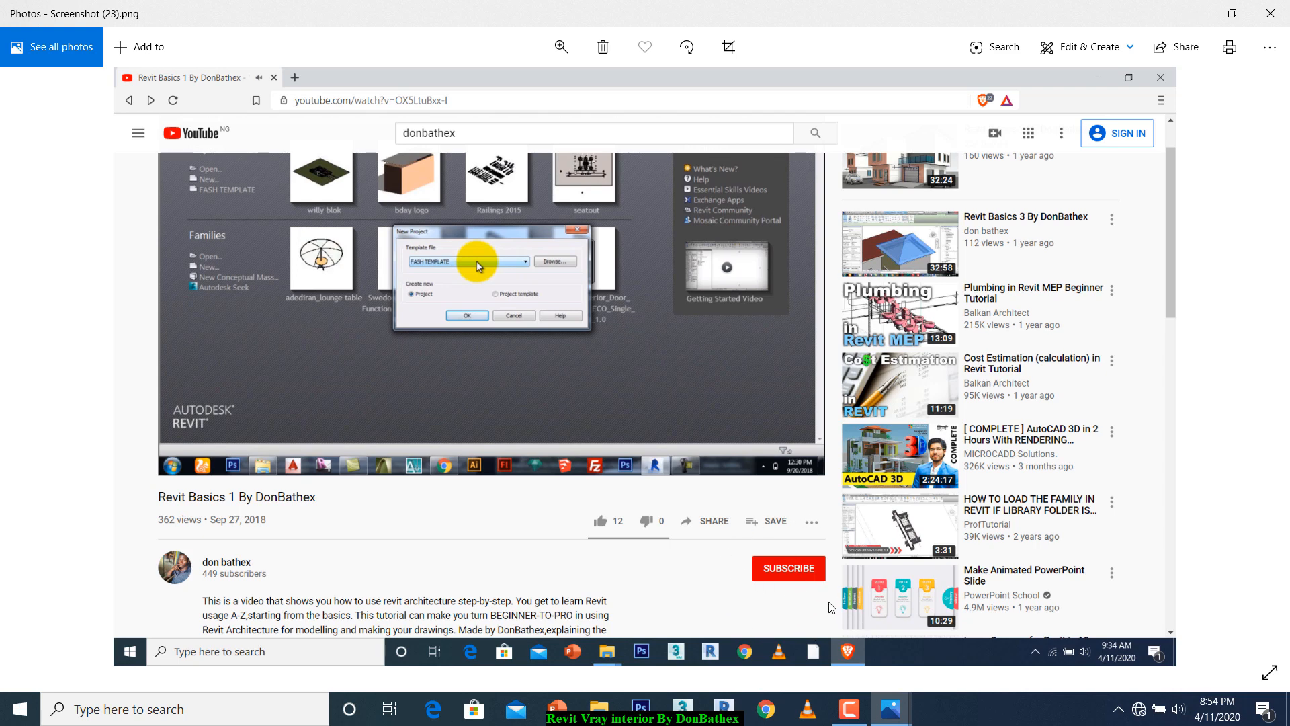
mouse_move(851, 709)
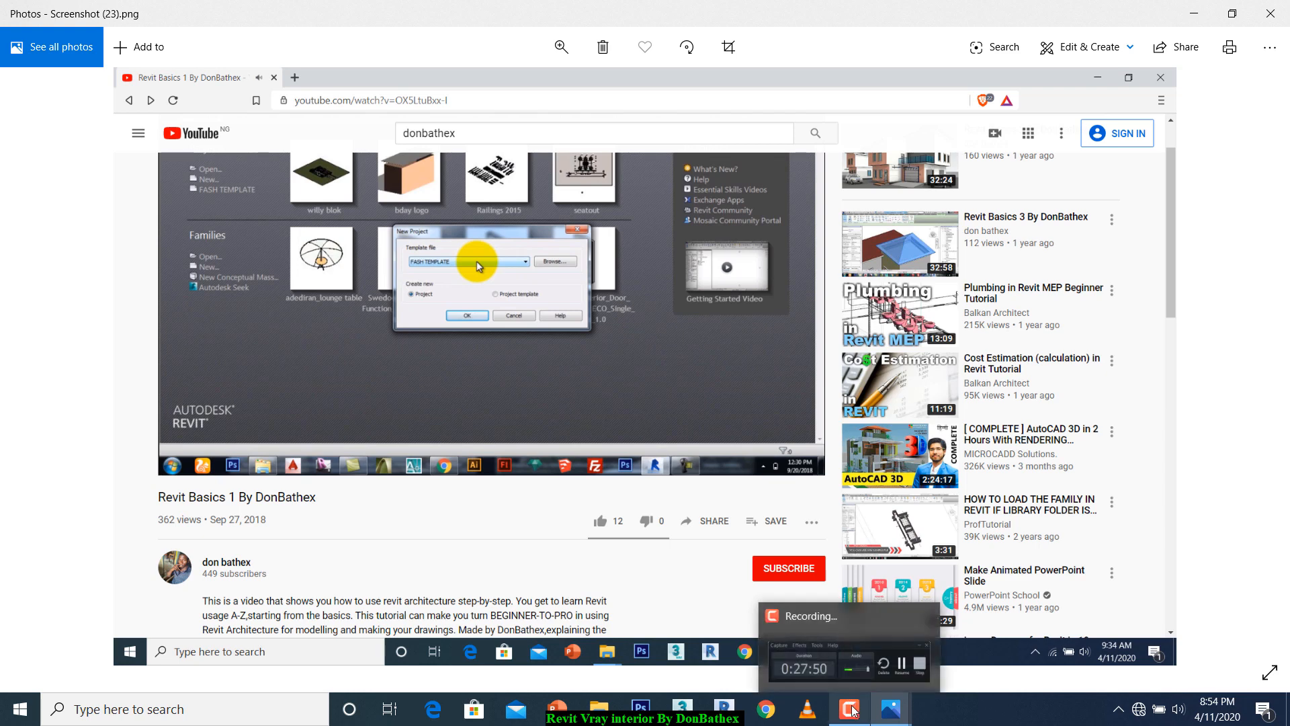
left_click(862, 680)
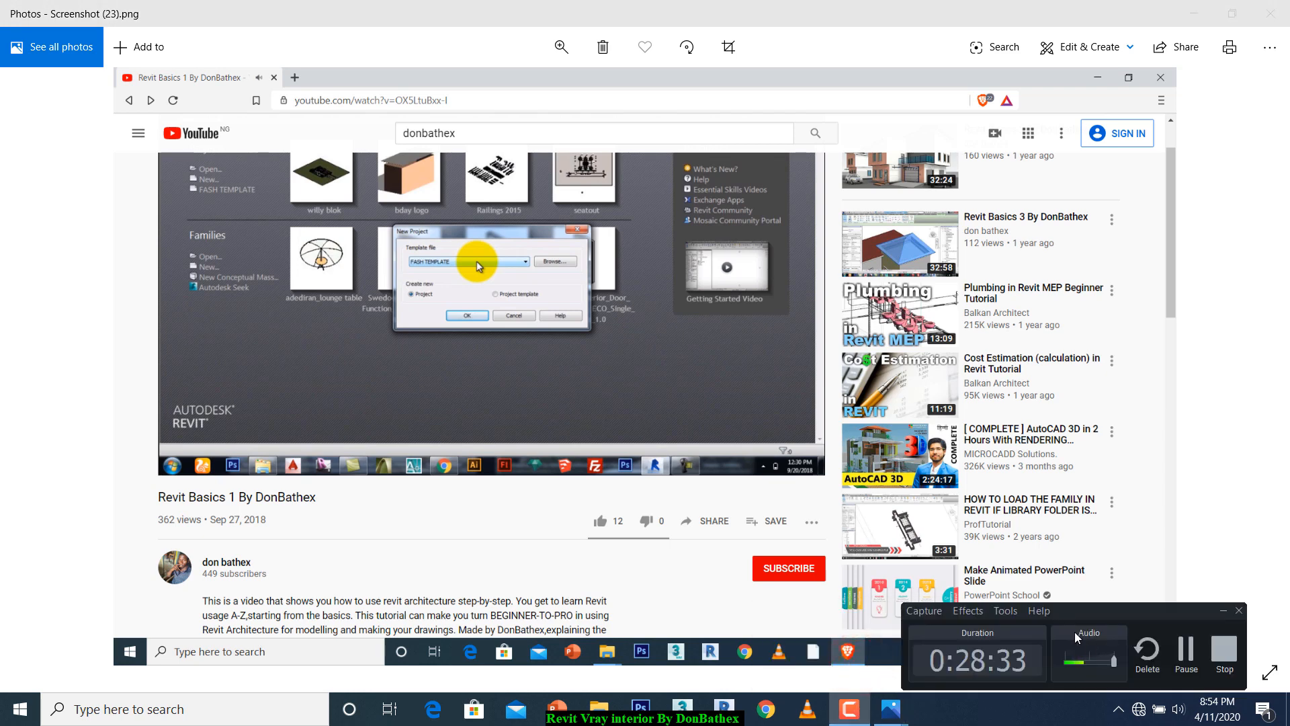